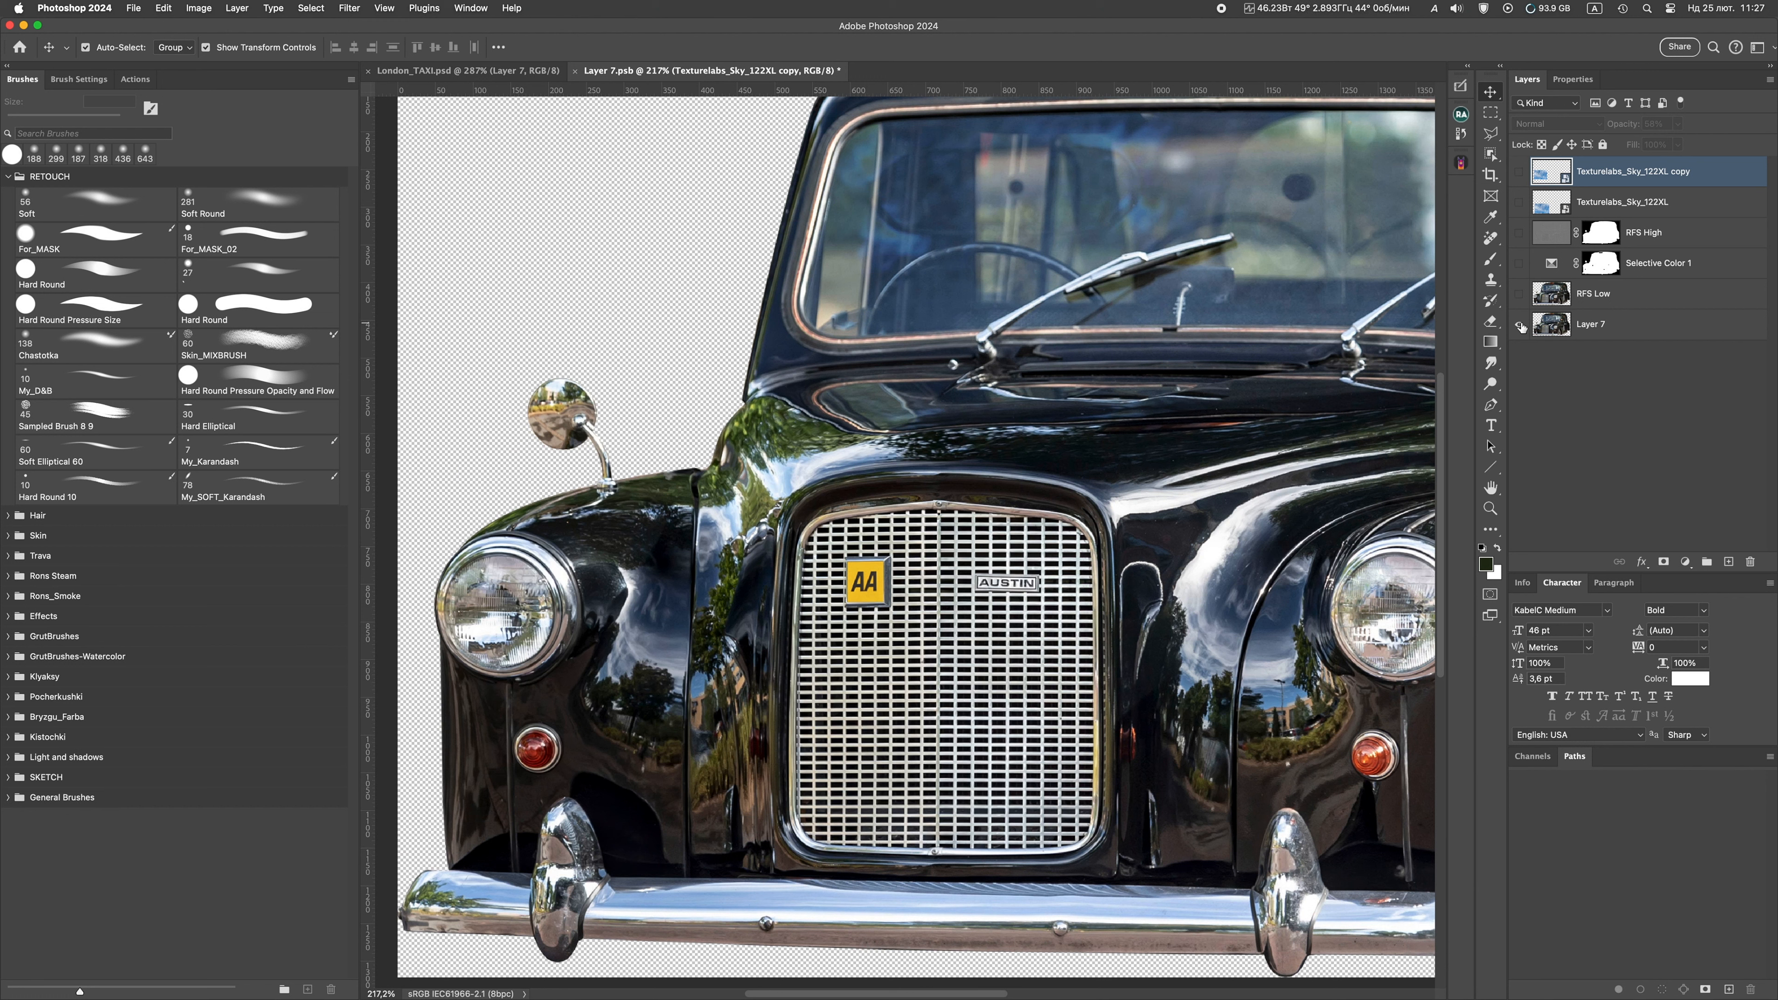
Turn the retouching layers back on and enlarge the sky copy over the front fender and grille
left_click(1520, 326, "alt")
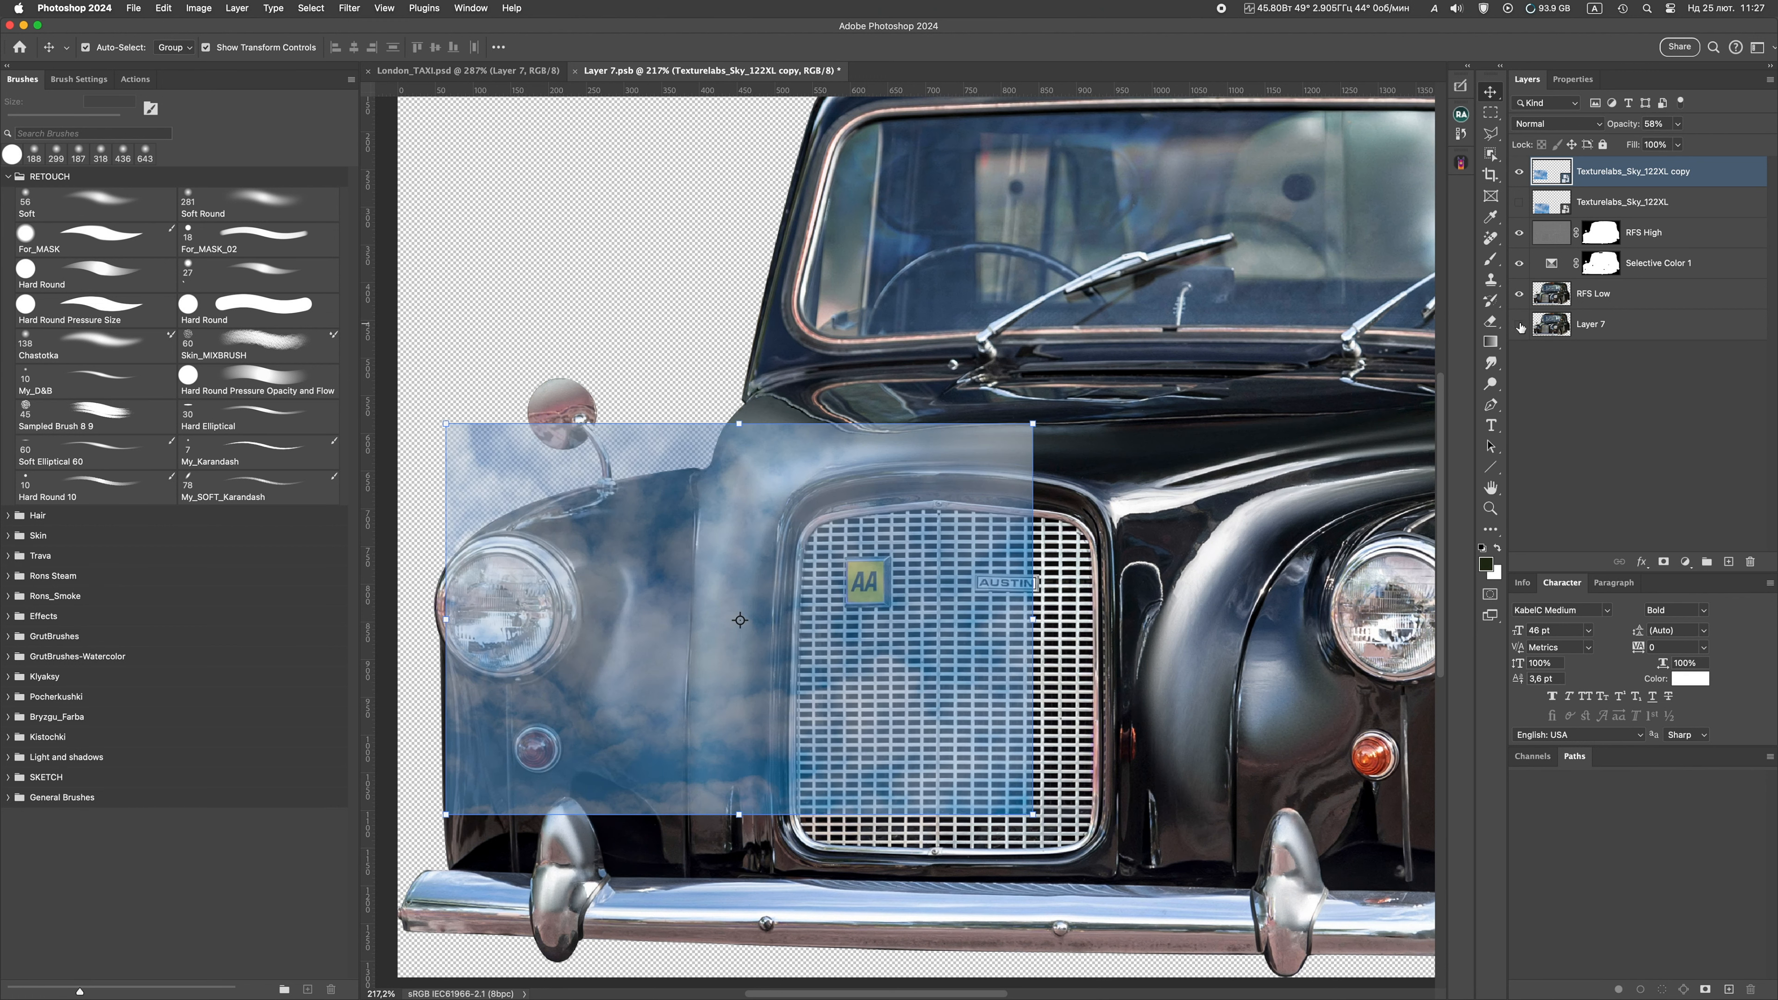
left_click_drag(1032, 424, 1084, 406)
key("Return")
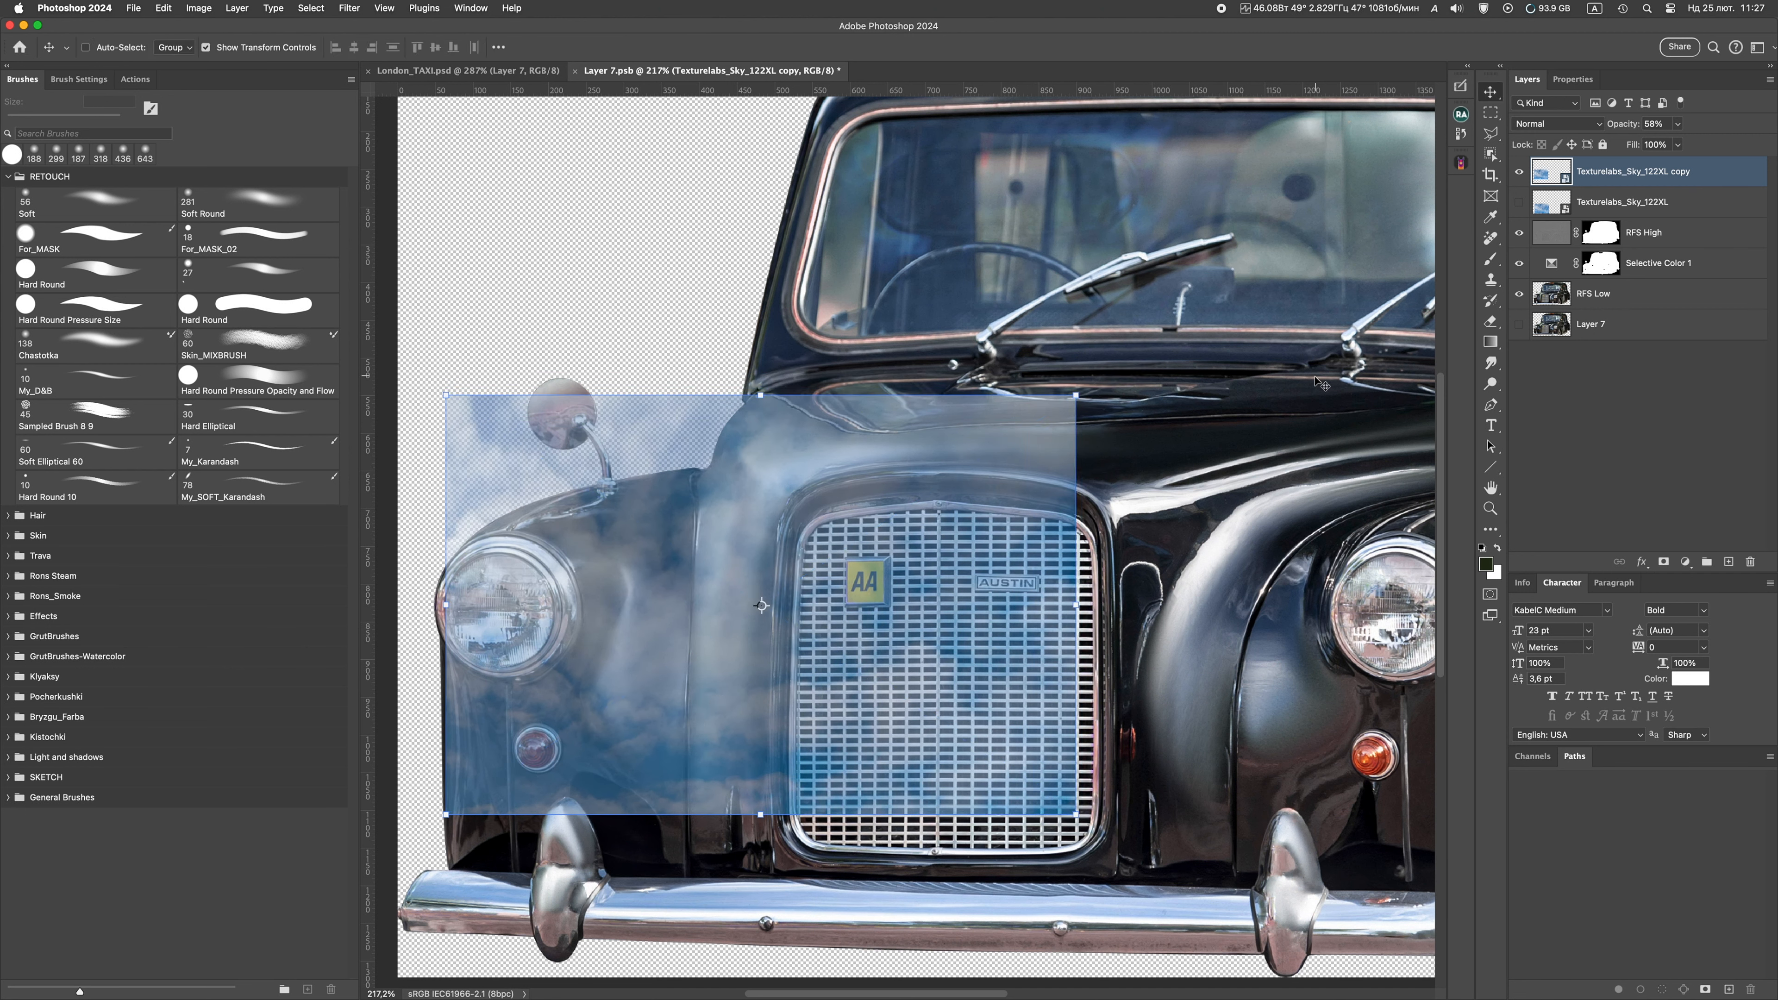
Open Liquify on the sky copy and show all layers in front as a backdrop at 56% opacity
key("super+shift+x")
left_click(1508, 836)
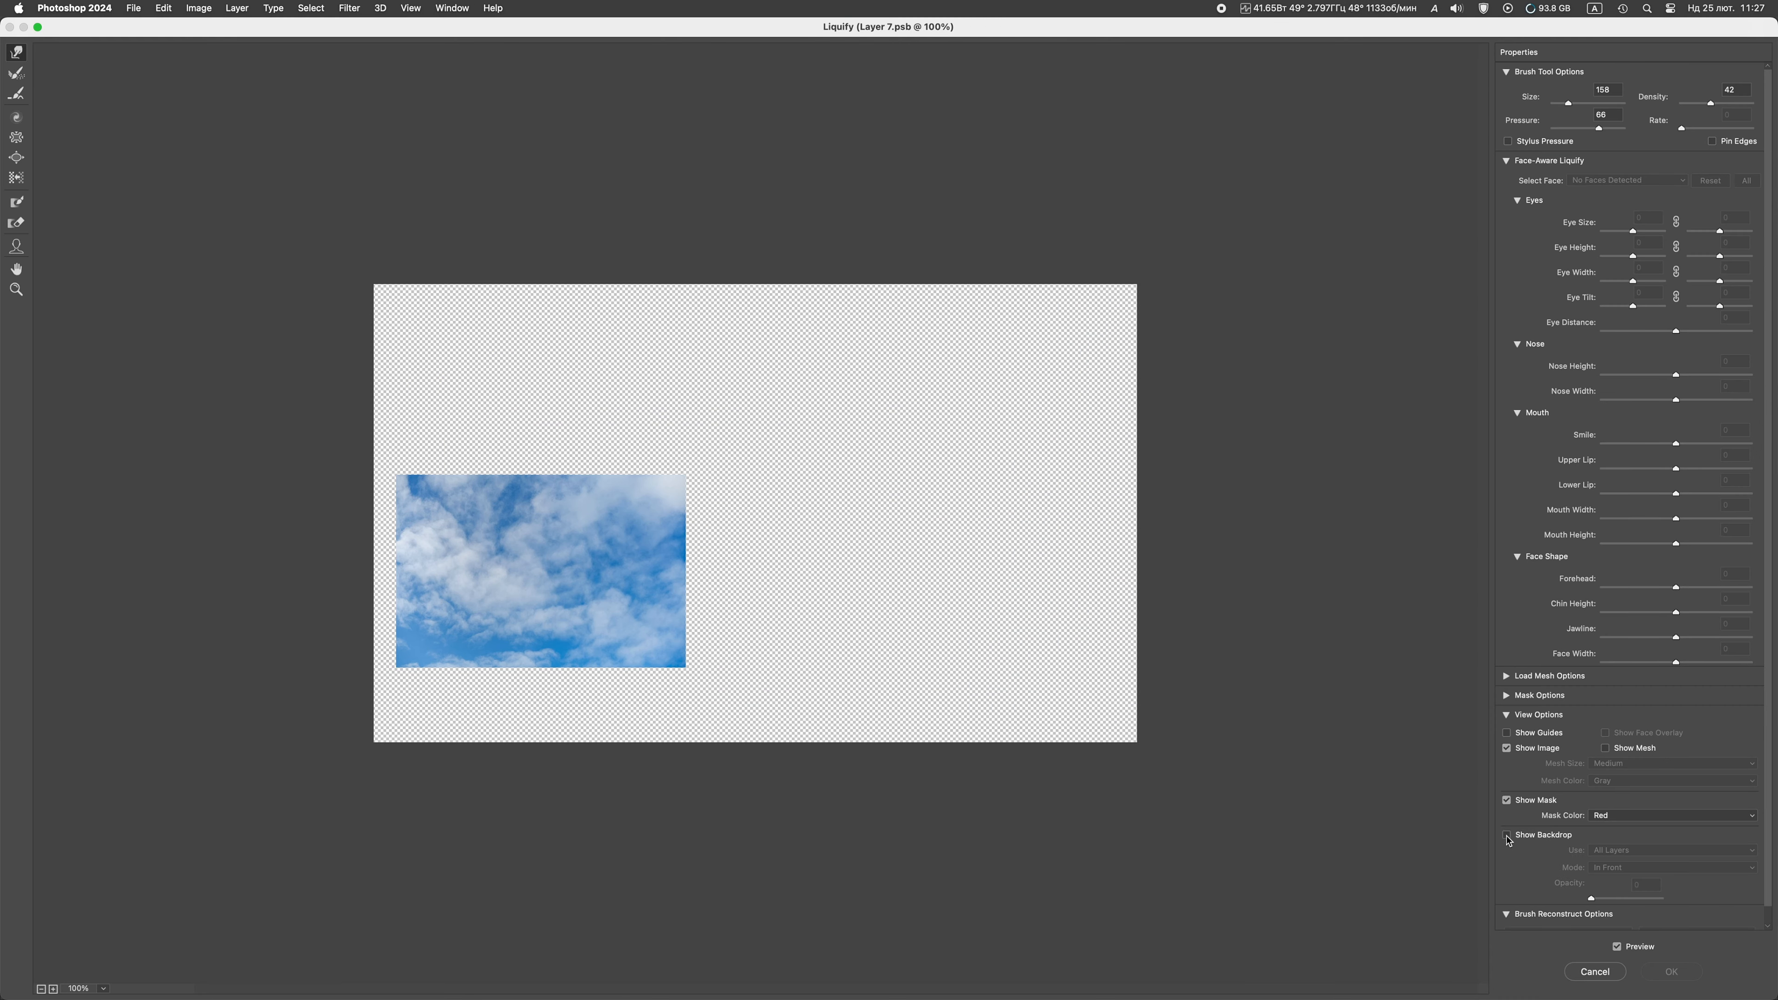
left_click_drag(1603, 903, 1654, 901)
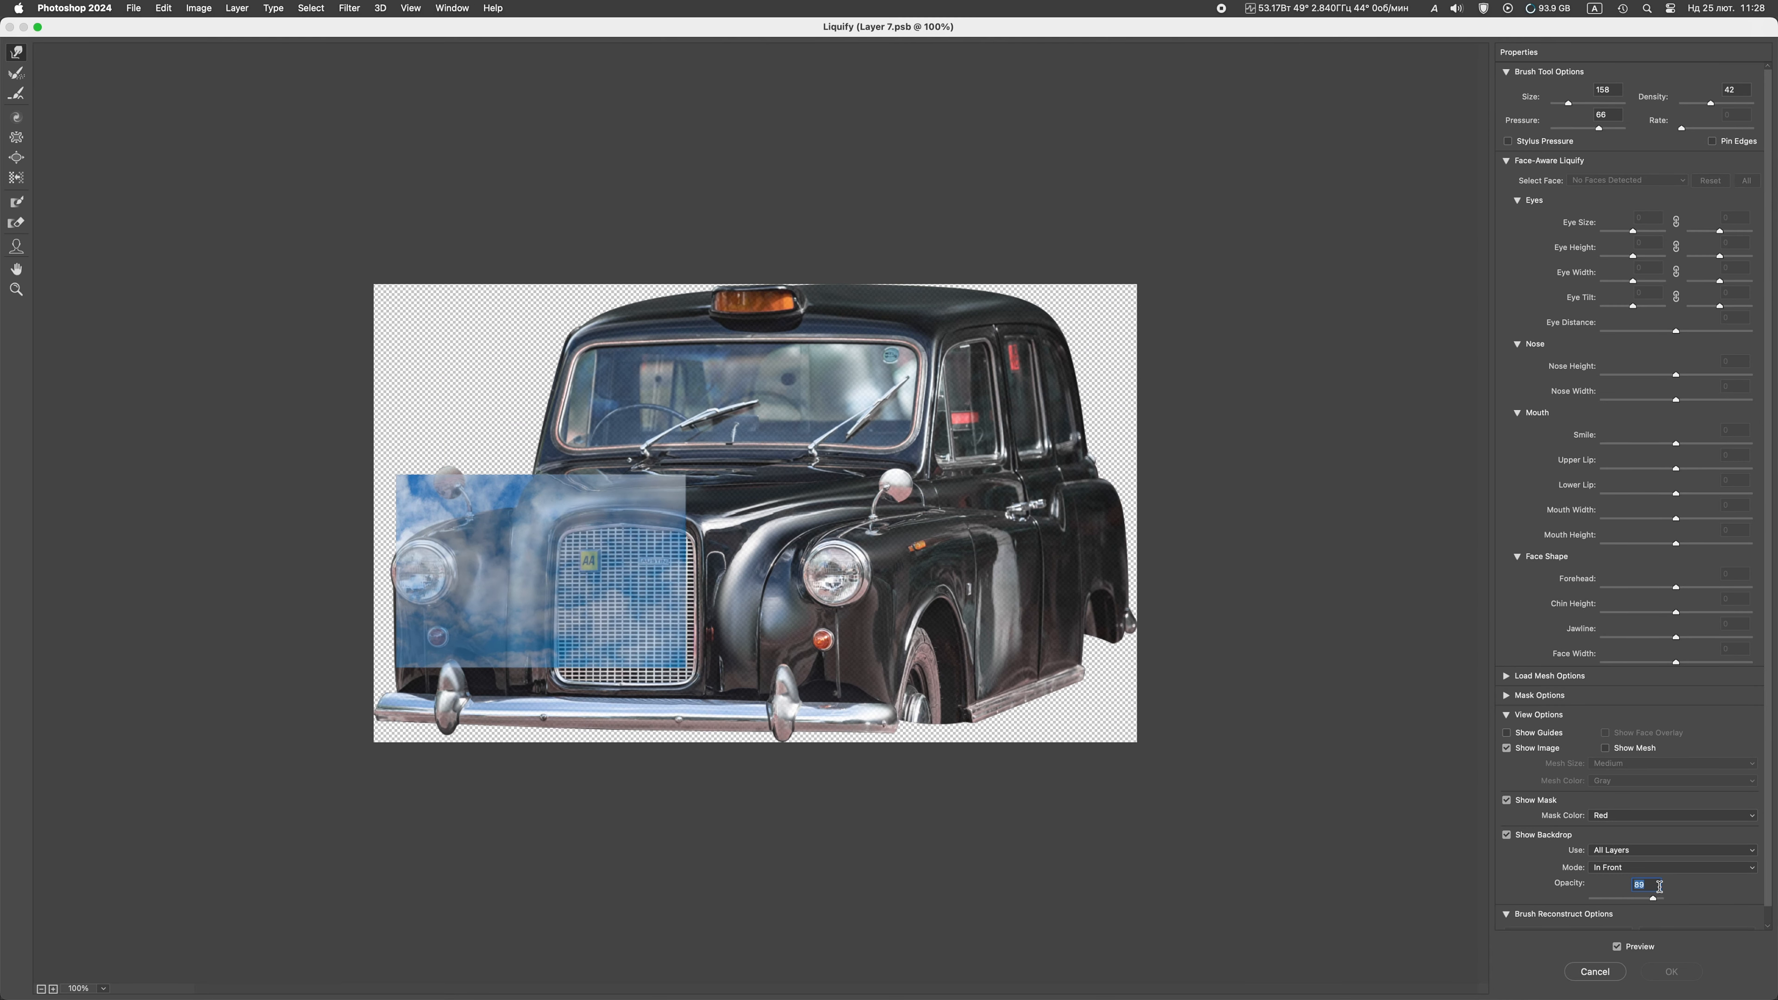
key("super+minus")
left_click(576, 551)
left_click(546, 567)
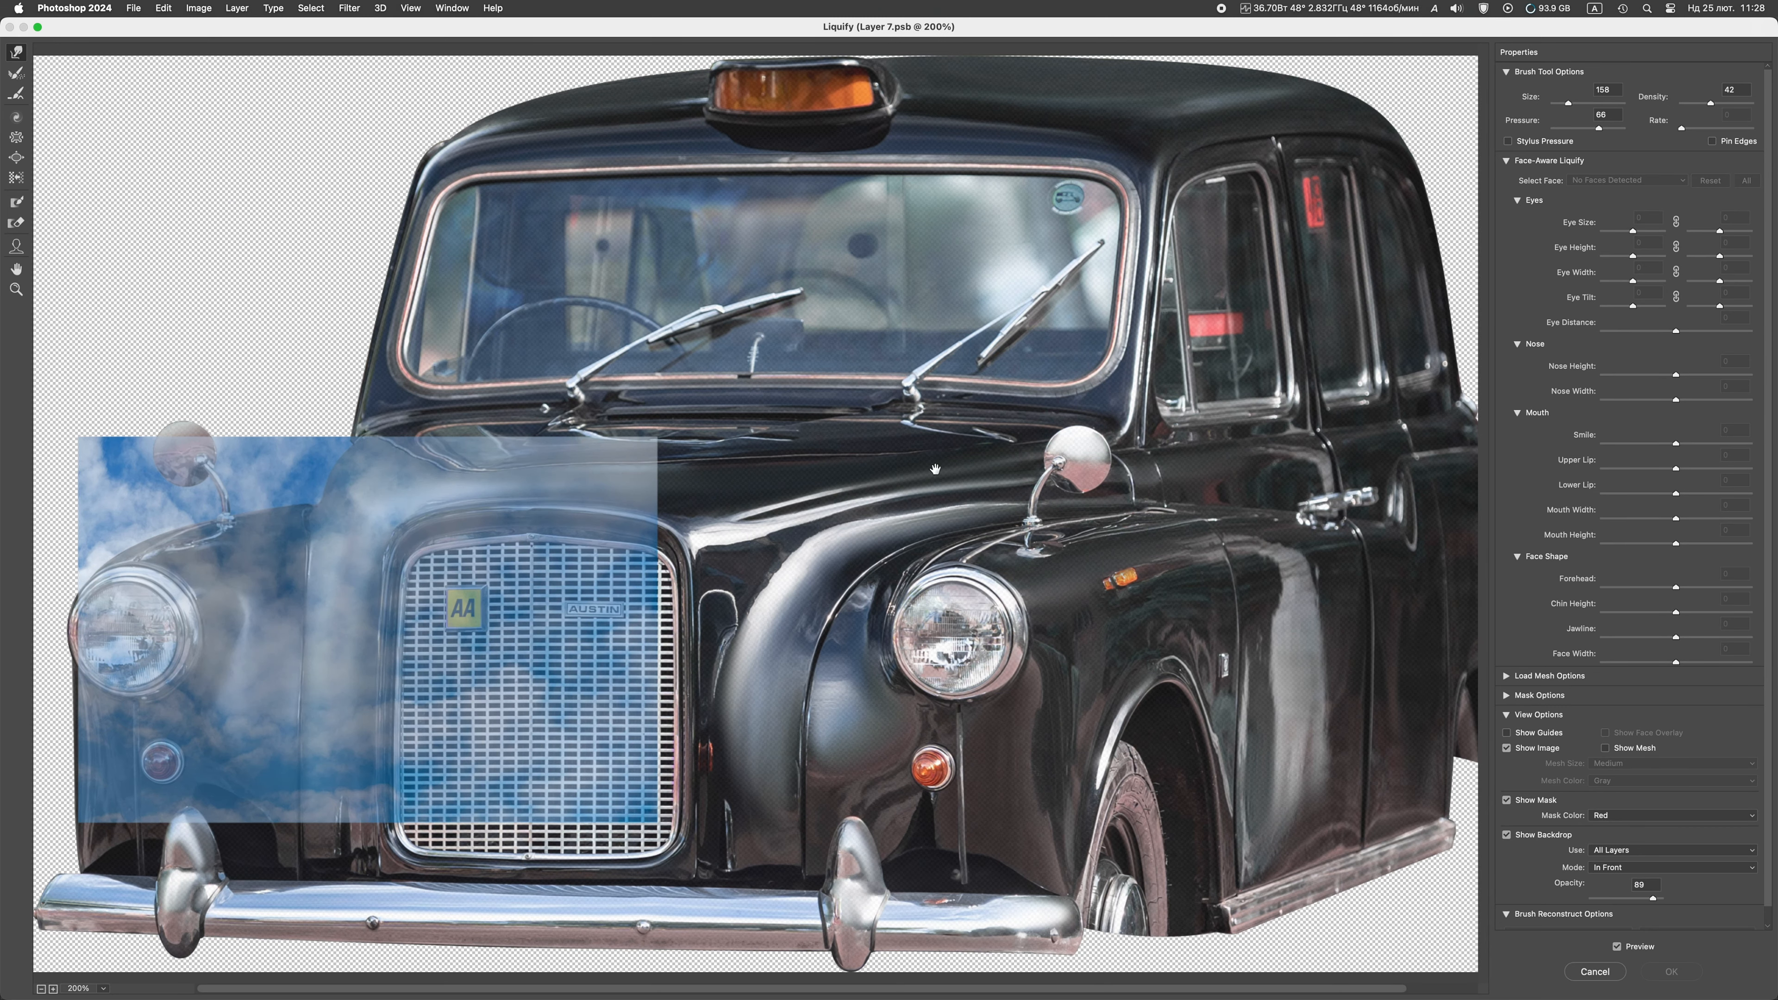
key("super+minus")
key("super+plus")
left_click(575, 485, "ctrl+alt")
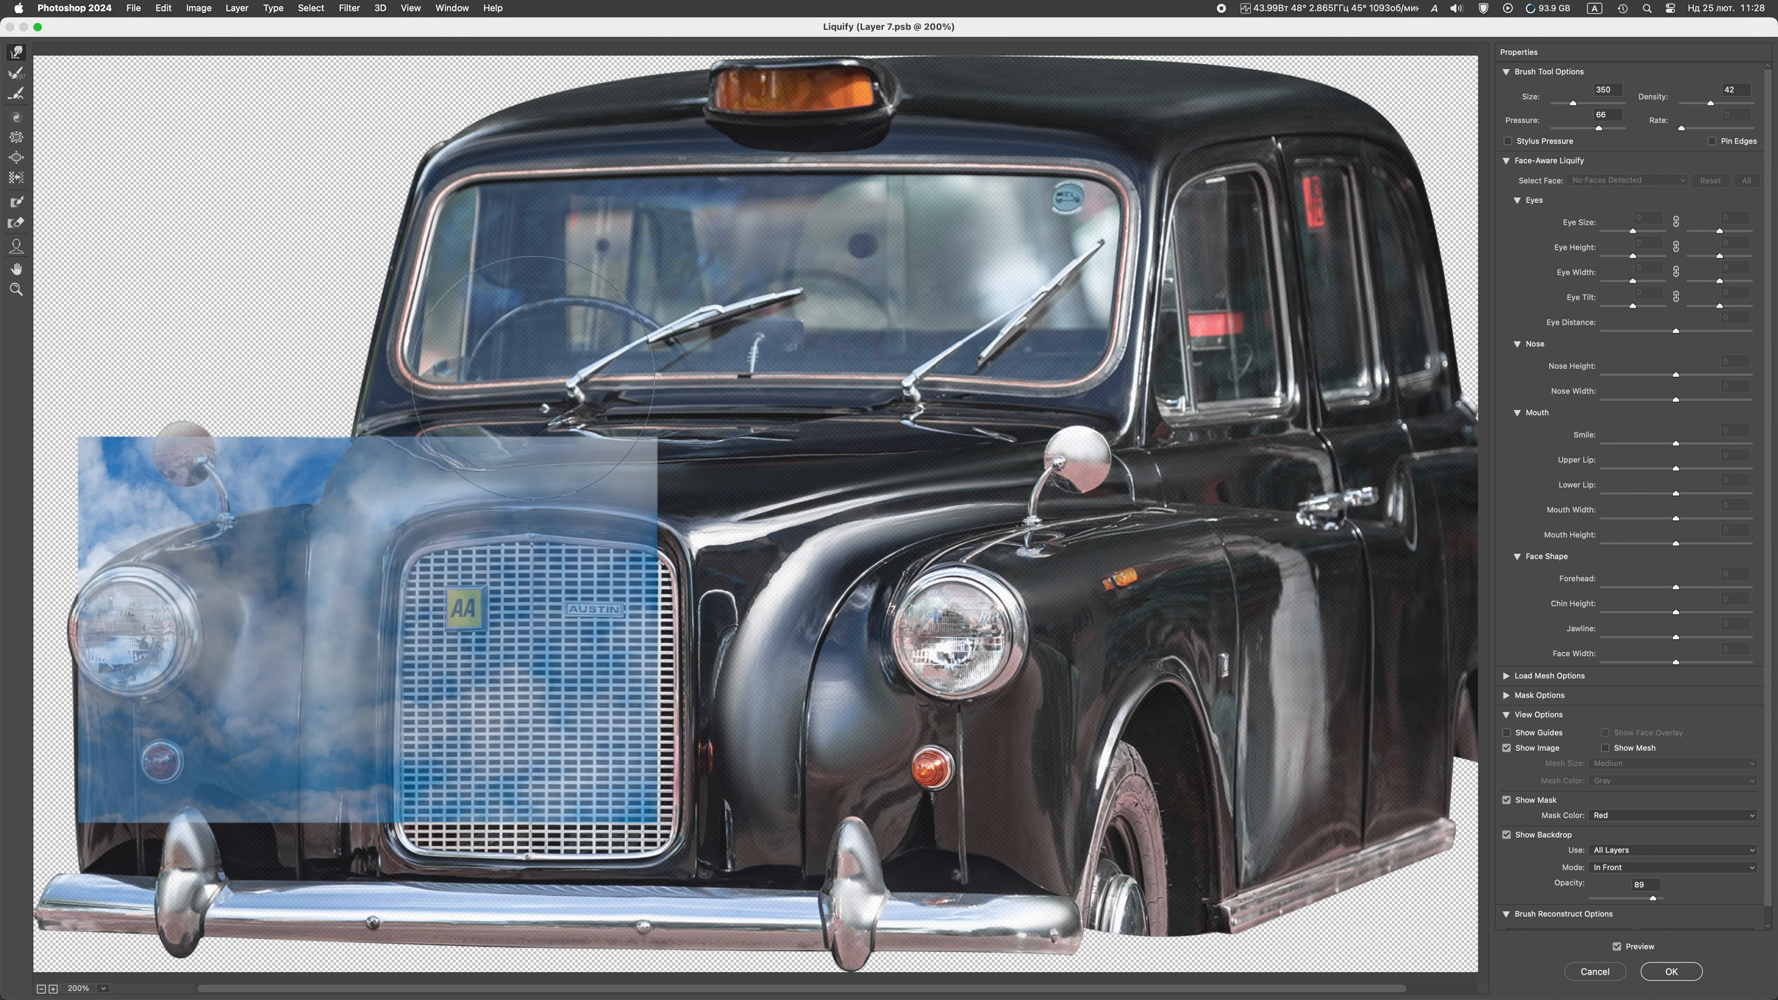
left_click_drag(1653, 898, 1630, 898)
Push the clouds downward along the curves of the headlight fender and grille surround, and apply the Liquify warp
left_click_drag(381, 571, 282, 571, "ctrl+alt")
left_click_drag(168, 557, 175, 604)
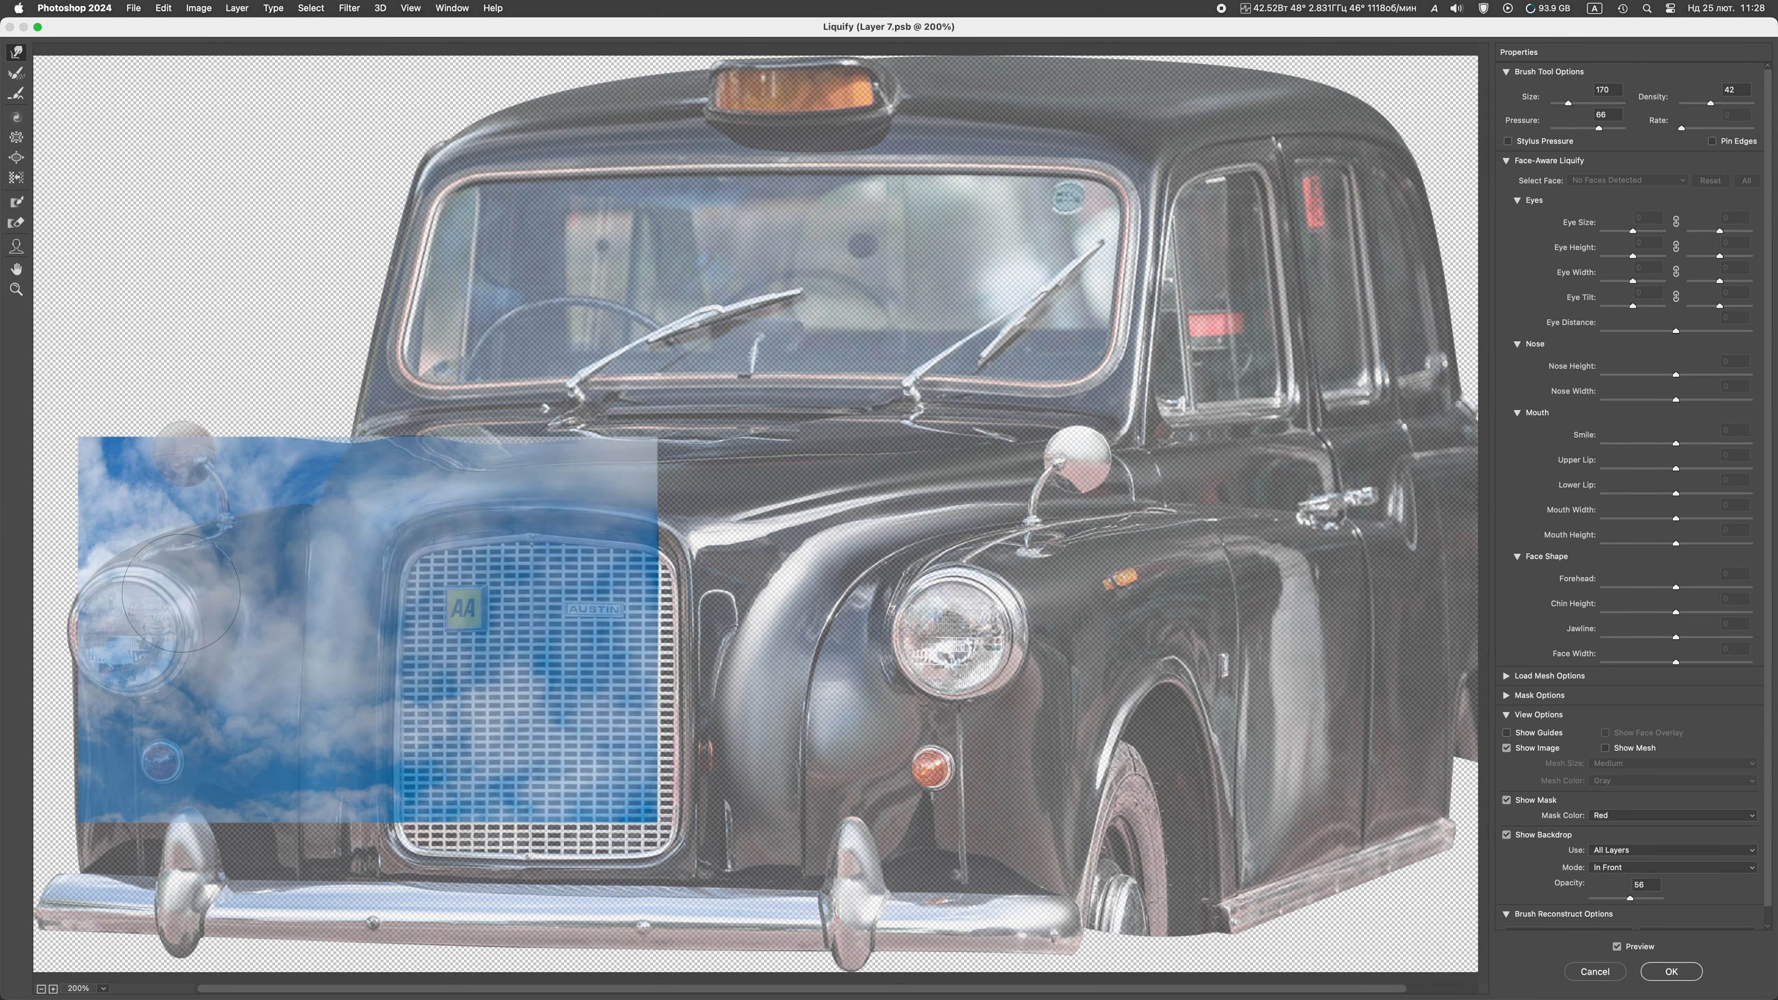
left_click_drag(157, 543, 168, 608)
mouse_move(280, 589)
left_mouse_down()
mouse_move(274, 752)
mouse_move(305, 553)
mouse_move(274, 678)
mouse_move(225, 731)
mouse_move(252, 784)
left_mouse_up()
left_click_drag(210, 666, 231, 729)
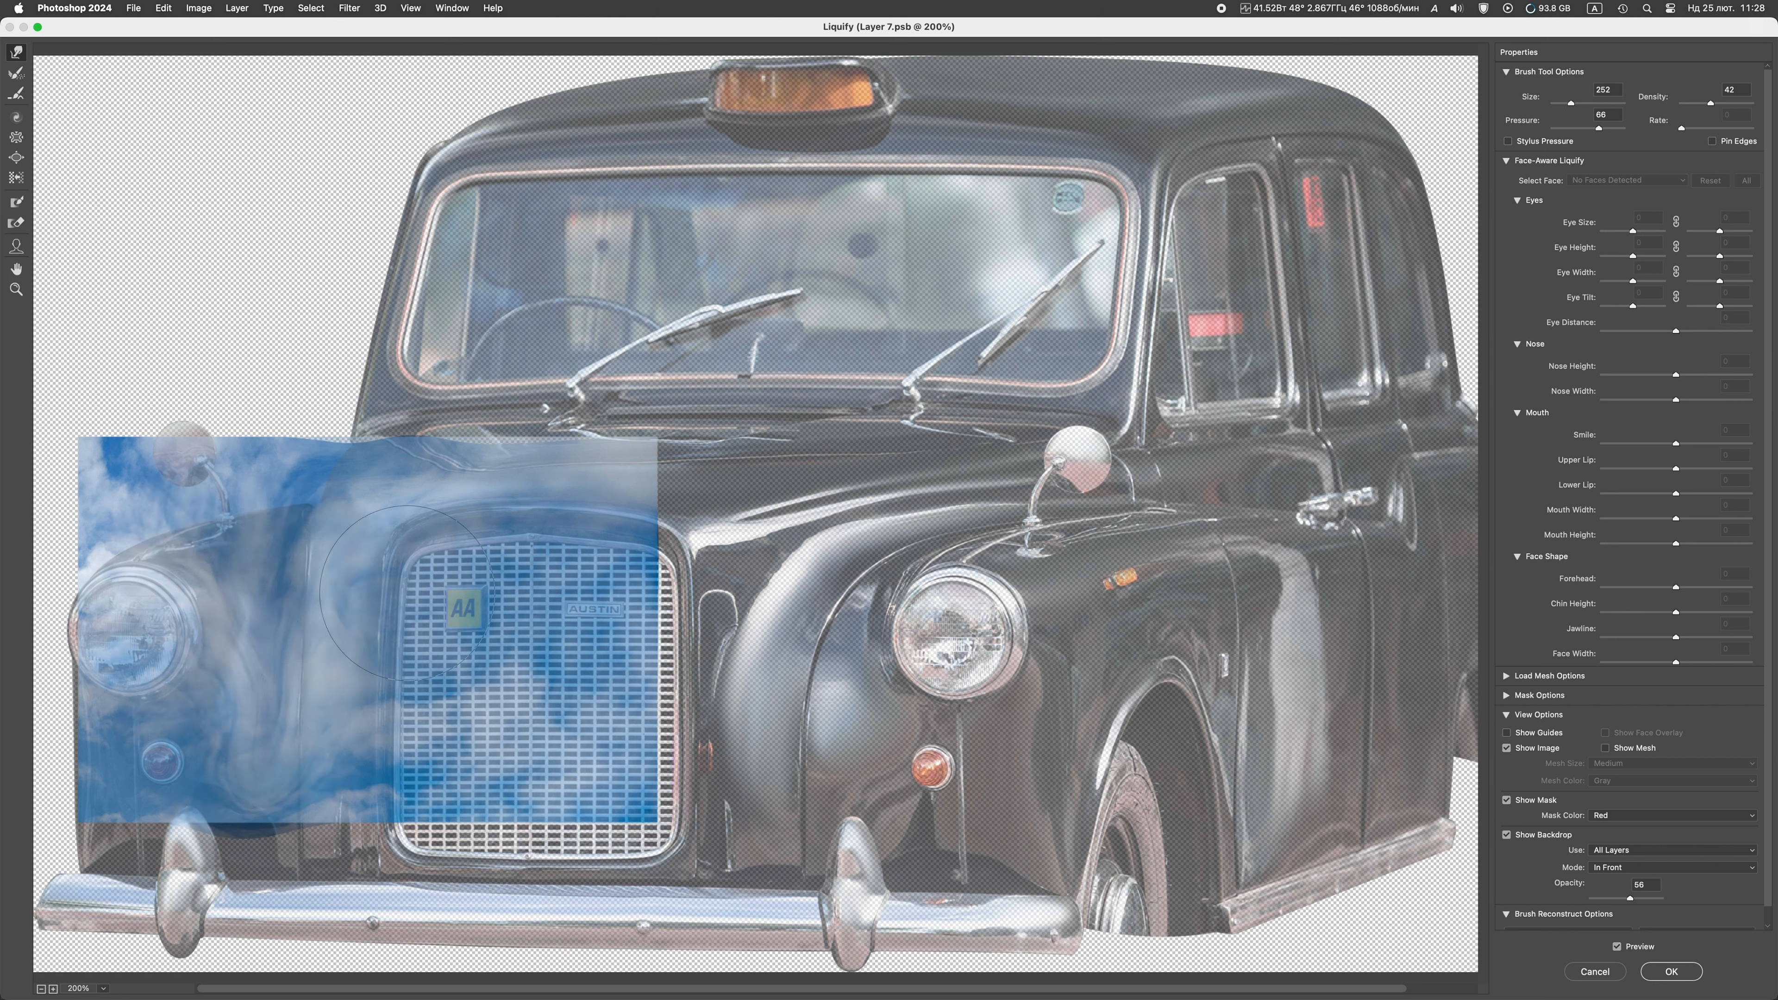
mouse_move(113, 648)
left_mouse_down()
mouse_move(140, 746)
mouse_move(231, 764)
left_mouse_up()
mouse_move(238, 621)
left_mouse_down("ctrl+alt")
mouse_move(199, 620)
mouse_move(245, 565)
left_mouse_up("ctrl+alt")
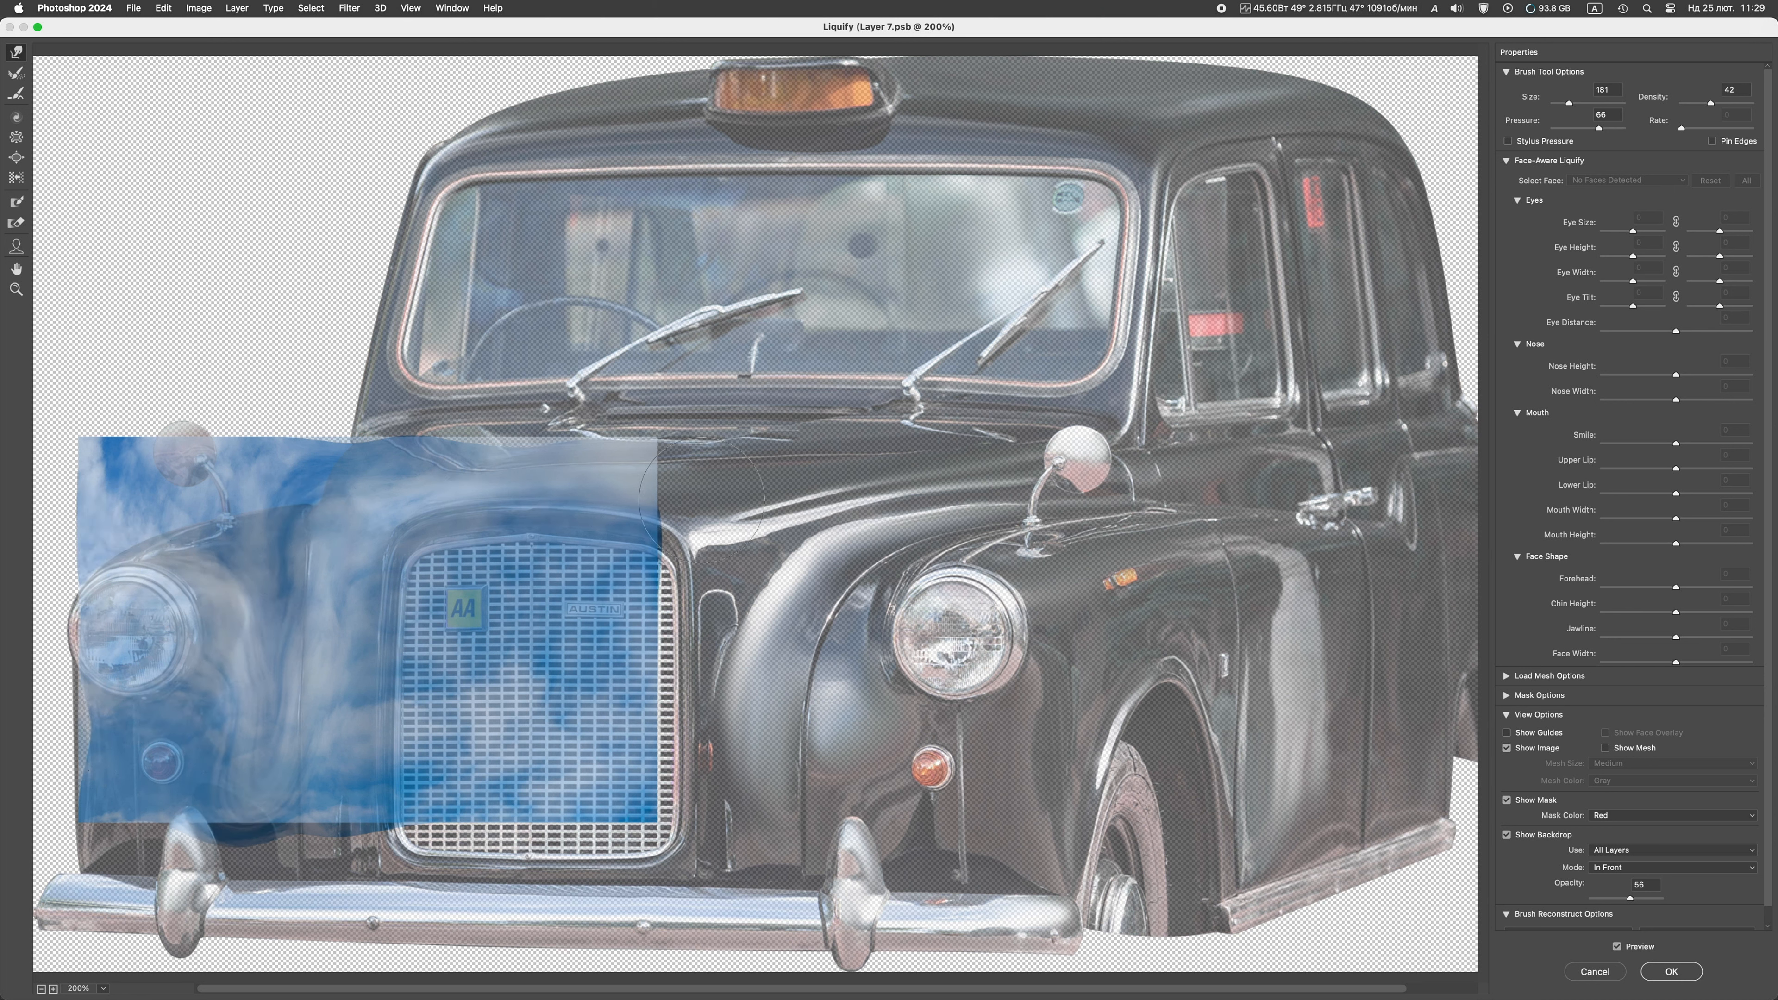
left_click(1670, 971)
Set the sky copy's opacity to 100%
type("92")
key("Return")
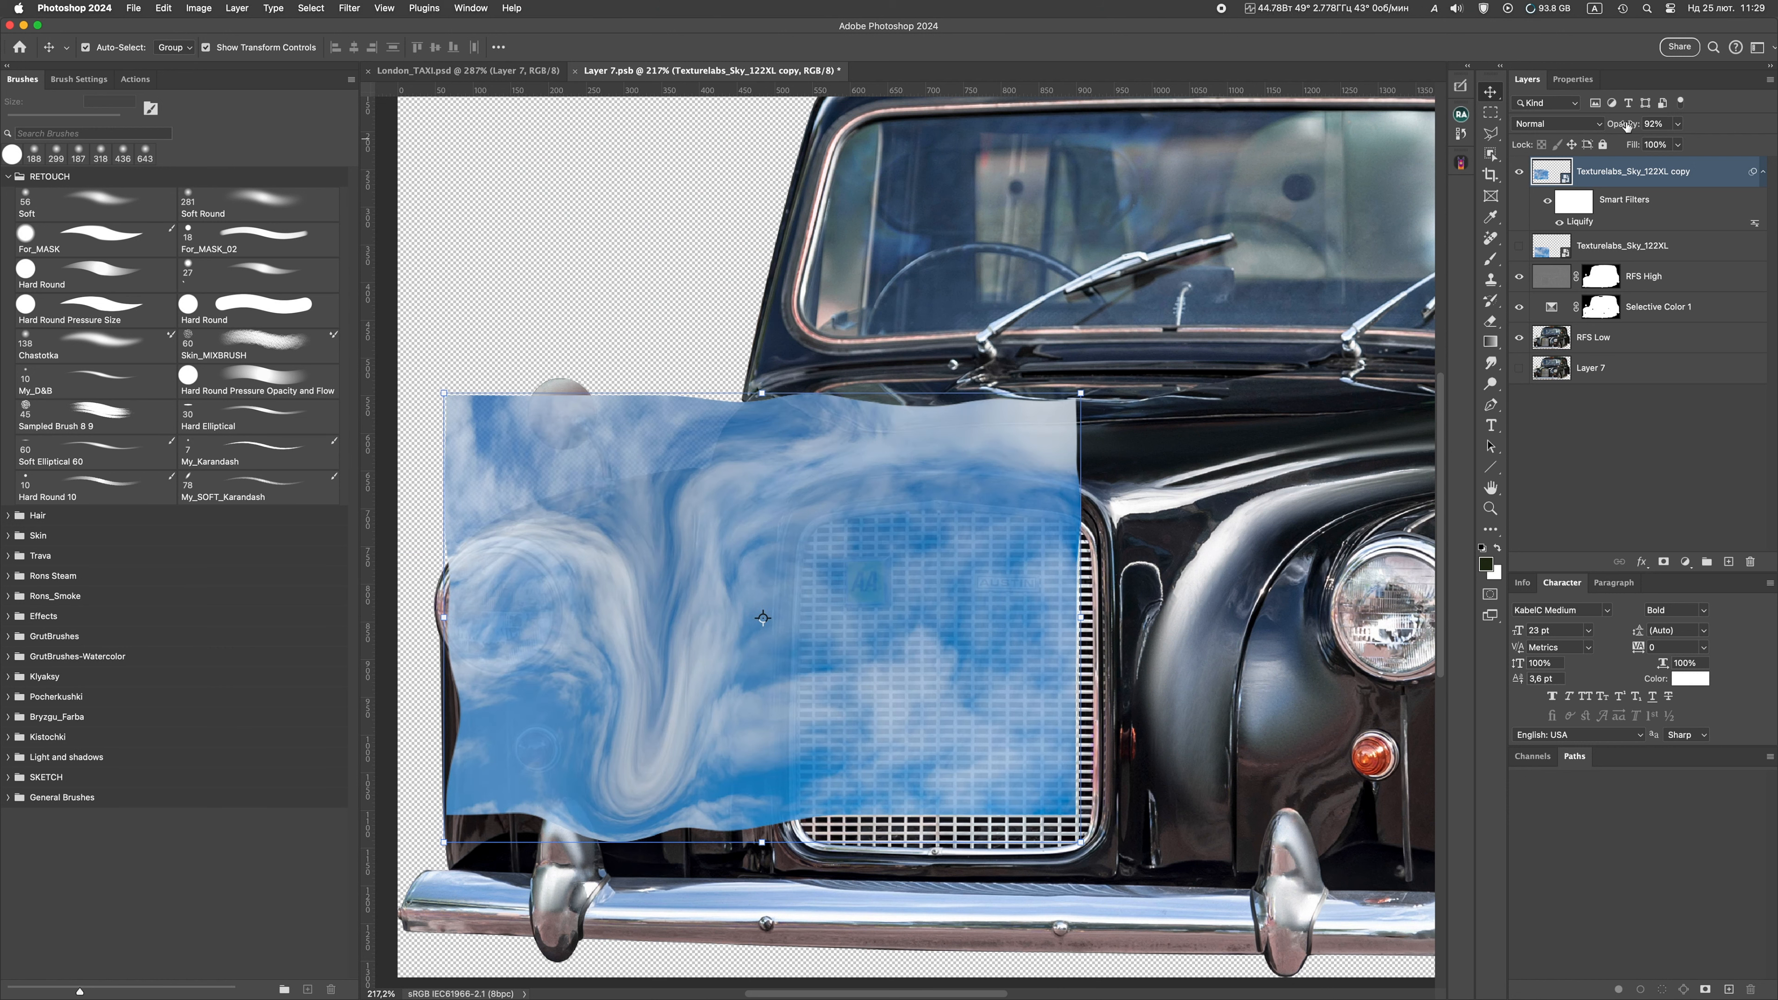
type("100")
key("Return")
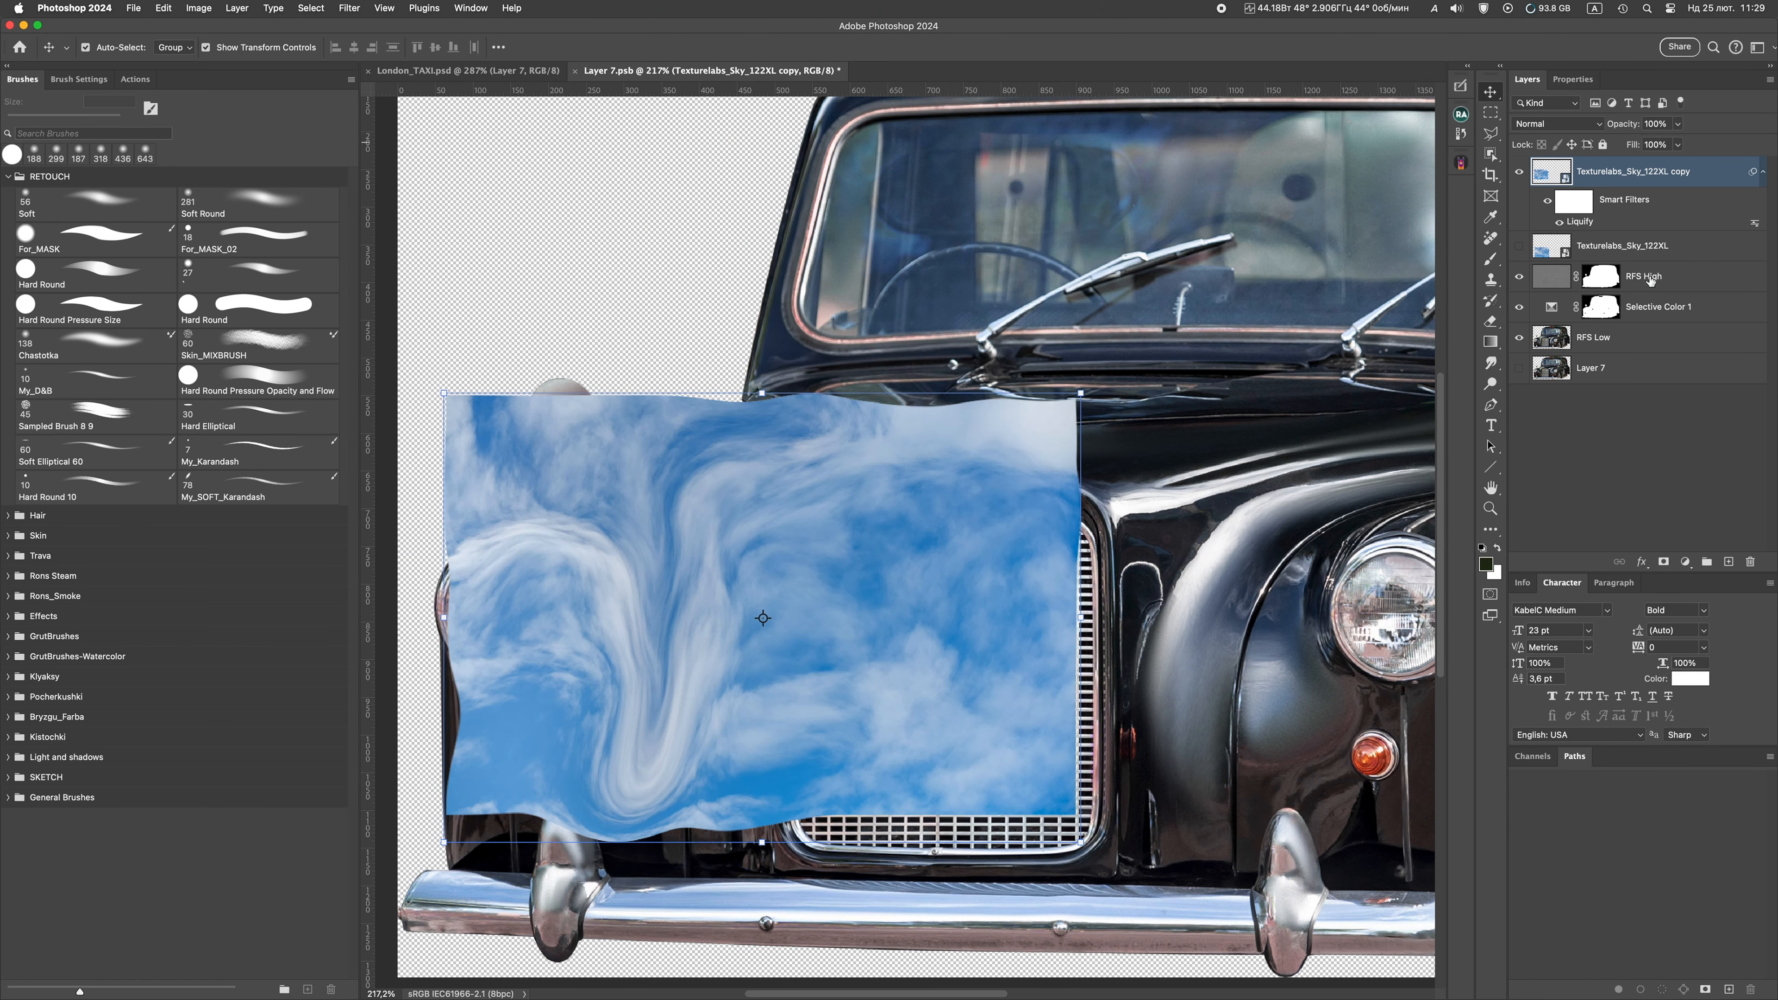
Add a black mask to the sky copy, move the layer directly above RFS High and clip it to that layer
left_click(1665, 562, "alt")
left_click(119, 207)
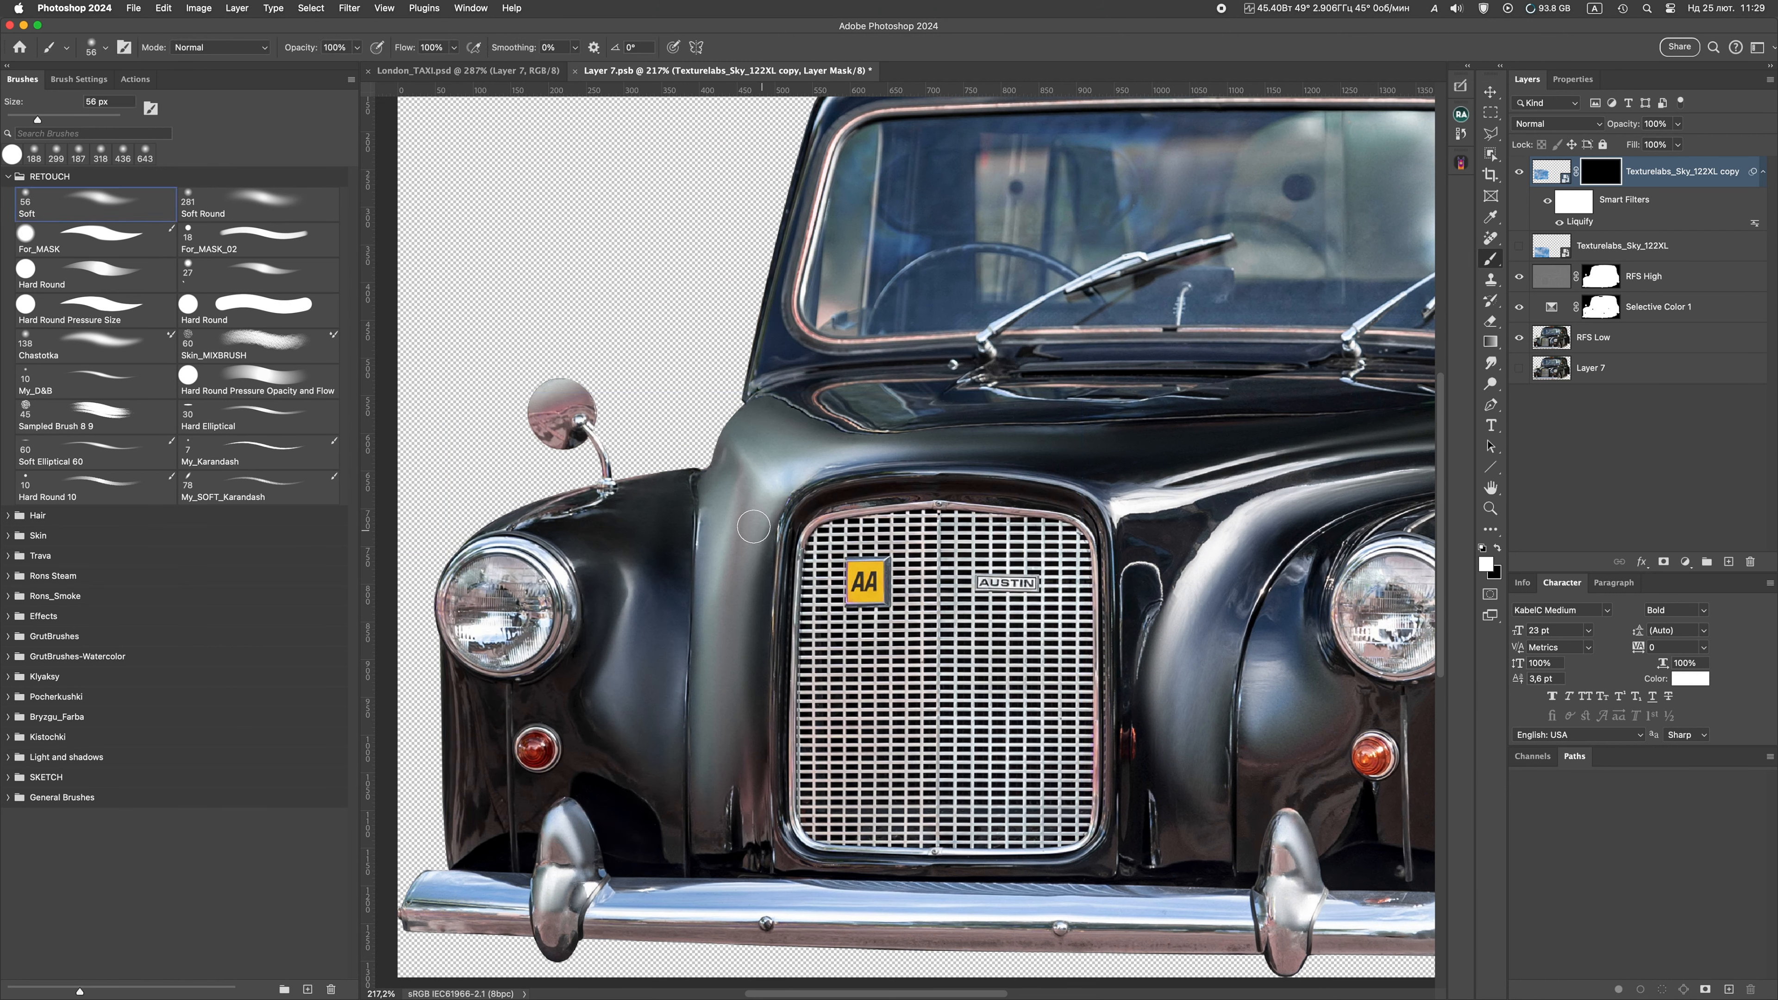
left_click_drag(1551, 175, 1553, 257)
left_click(1554, 259, "alt")
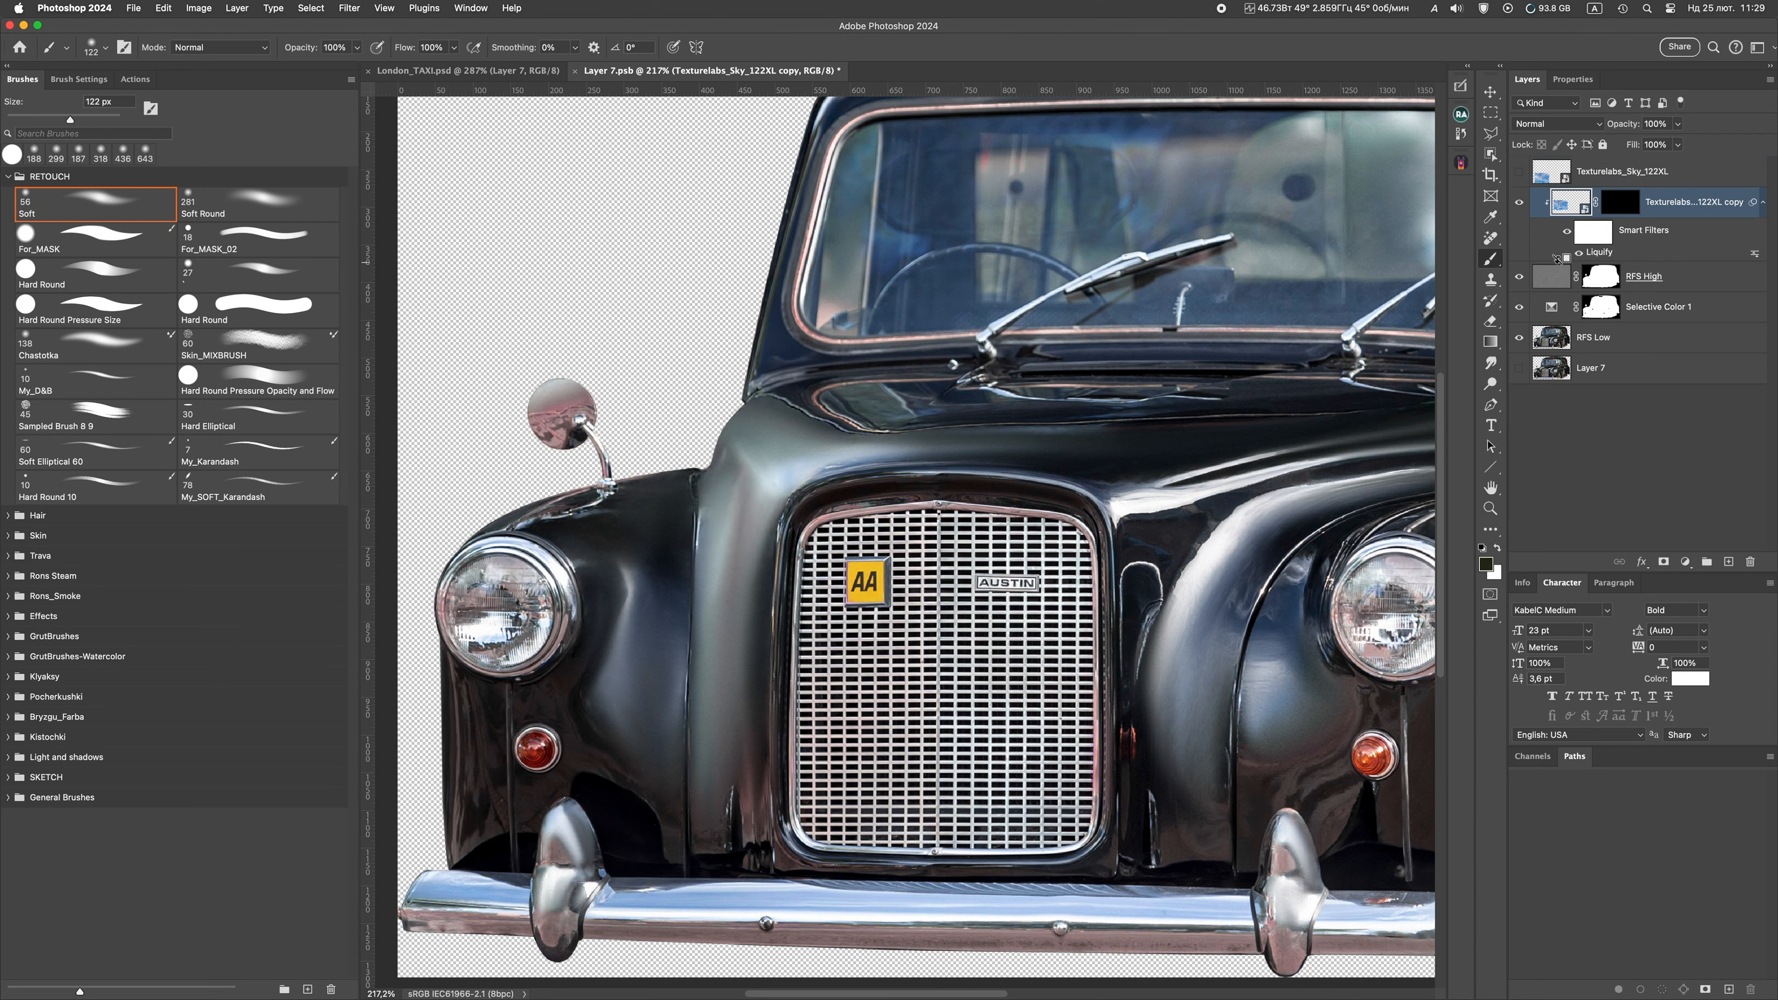
Paint white on the sky copy's mask with the Soft brush to reveal clouds on the hood edge, grille surround and headlight fender
key("super+backslash")
left_click_drag(765, 455, 1111, 436)
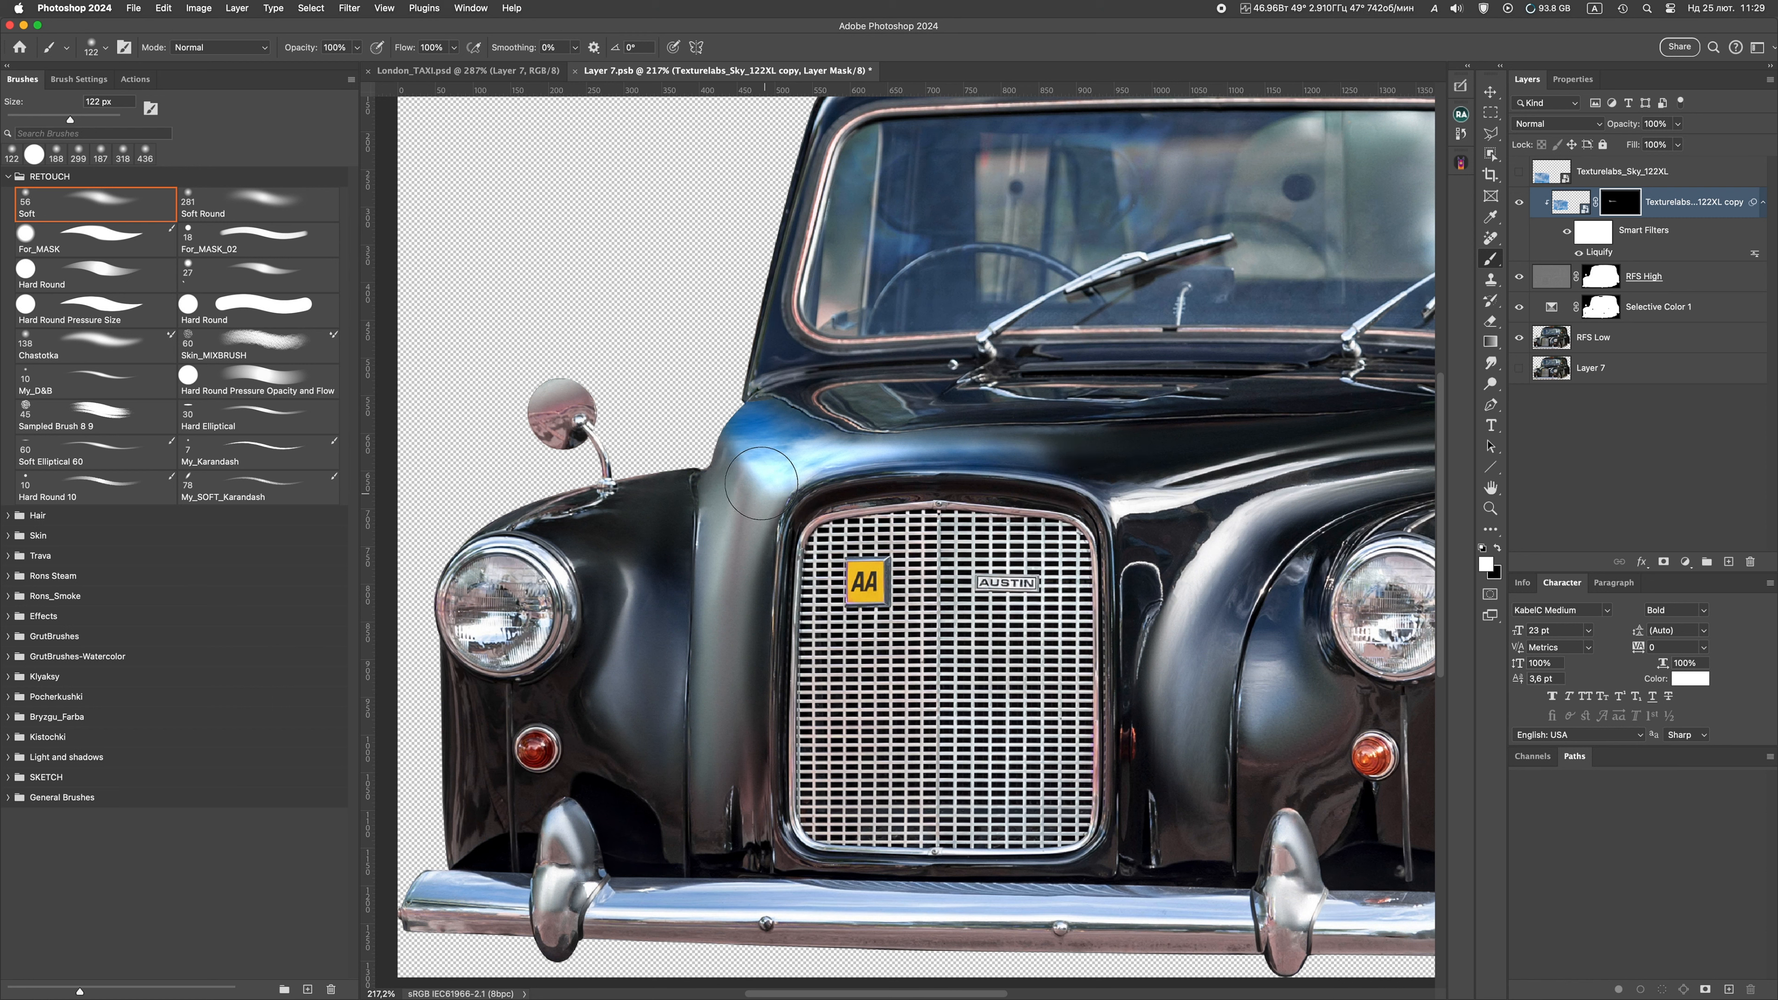
mouse_move(761, 482)
left_mouse_down()
mouse_move(717, 541)
mouse_move(670, 508)
mouse_move(611, 541)
mouse_move(527, 521)
mouse_move(675, 468)
mouse_move(761, 494)
mouse_move(715, 698)
mouse_move(741, 767)
mouse_move(712, 862)
mouse_move(669, 821)
mouse_move(710, 790)
mouse_move(735, 842)
left_mouse_up()
mouse_move(648, 749)
left_mouse_down()
mouse_move(652, 585)
mouse_move(602, 631)
mouse_move(658, 820)
mouse_move(575, 743)
mouse_move(610, 603)
mouse_move(731, 817)
mouse_move(797, 838)
left_mouse_up()
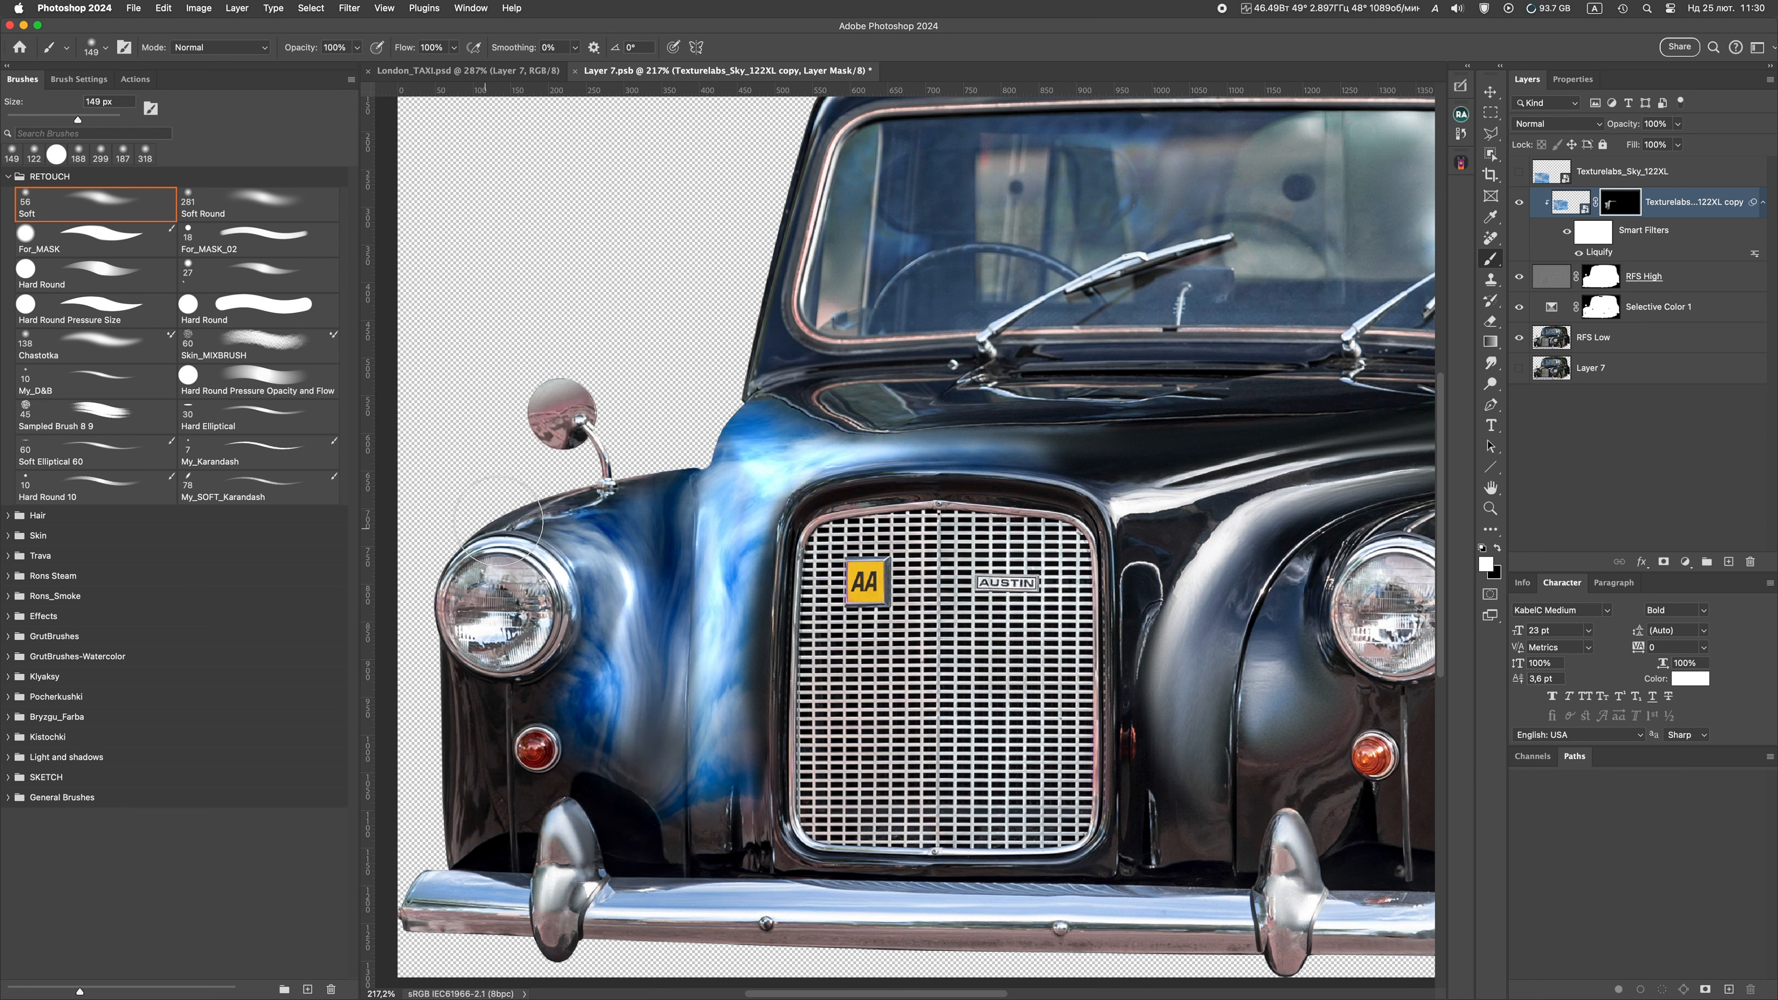
Set the sky copy's blending mode to Hard Light and reduce its fill to about 43%
left_click(1573, 205)
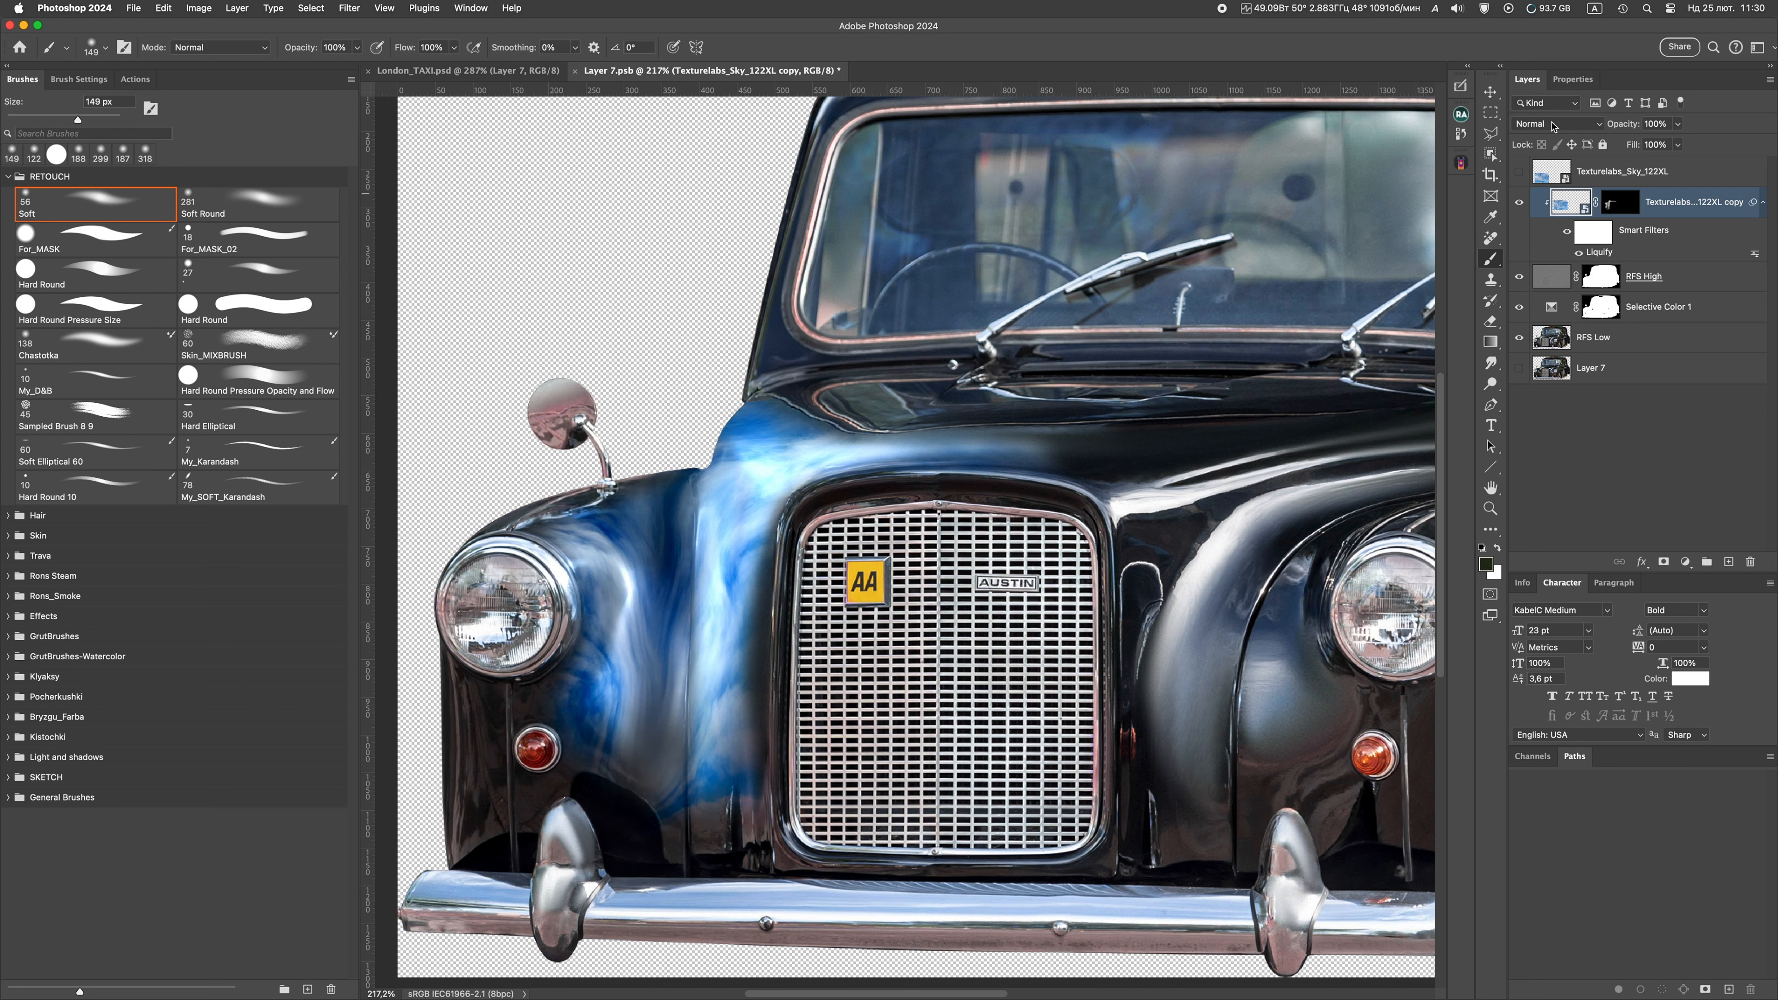
left_click(1552, 123)
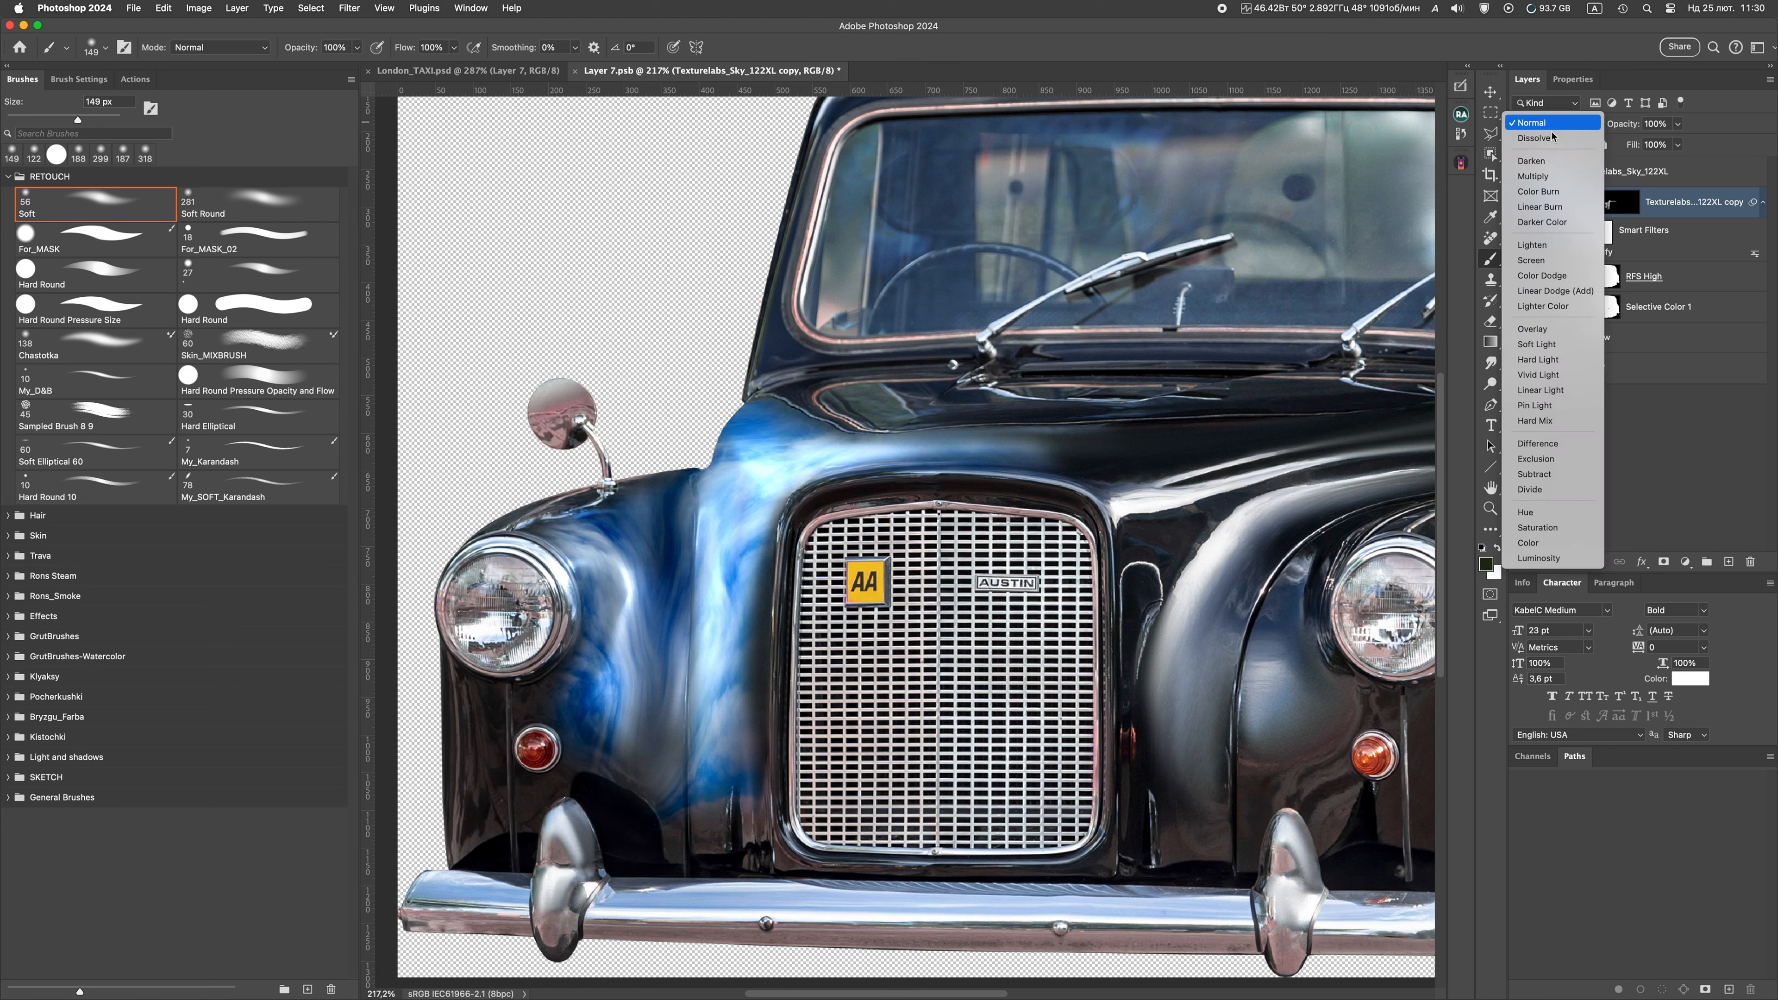
left_click(1538, 358)
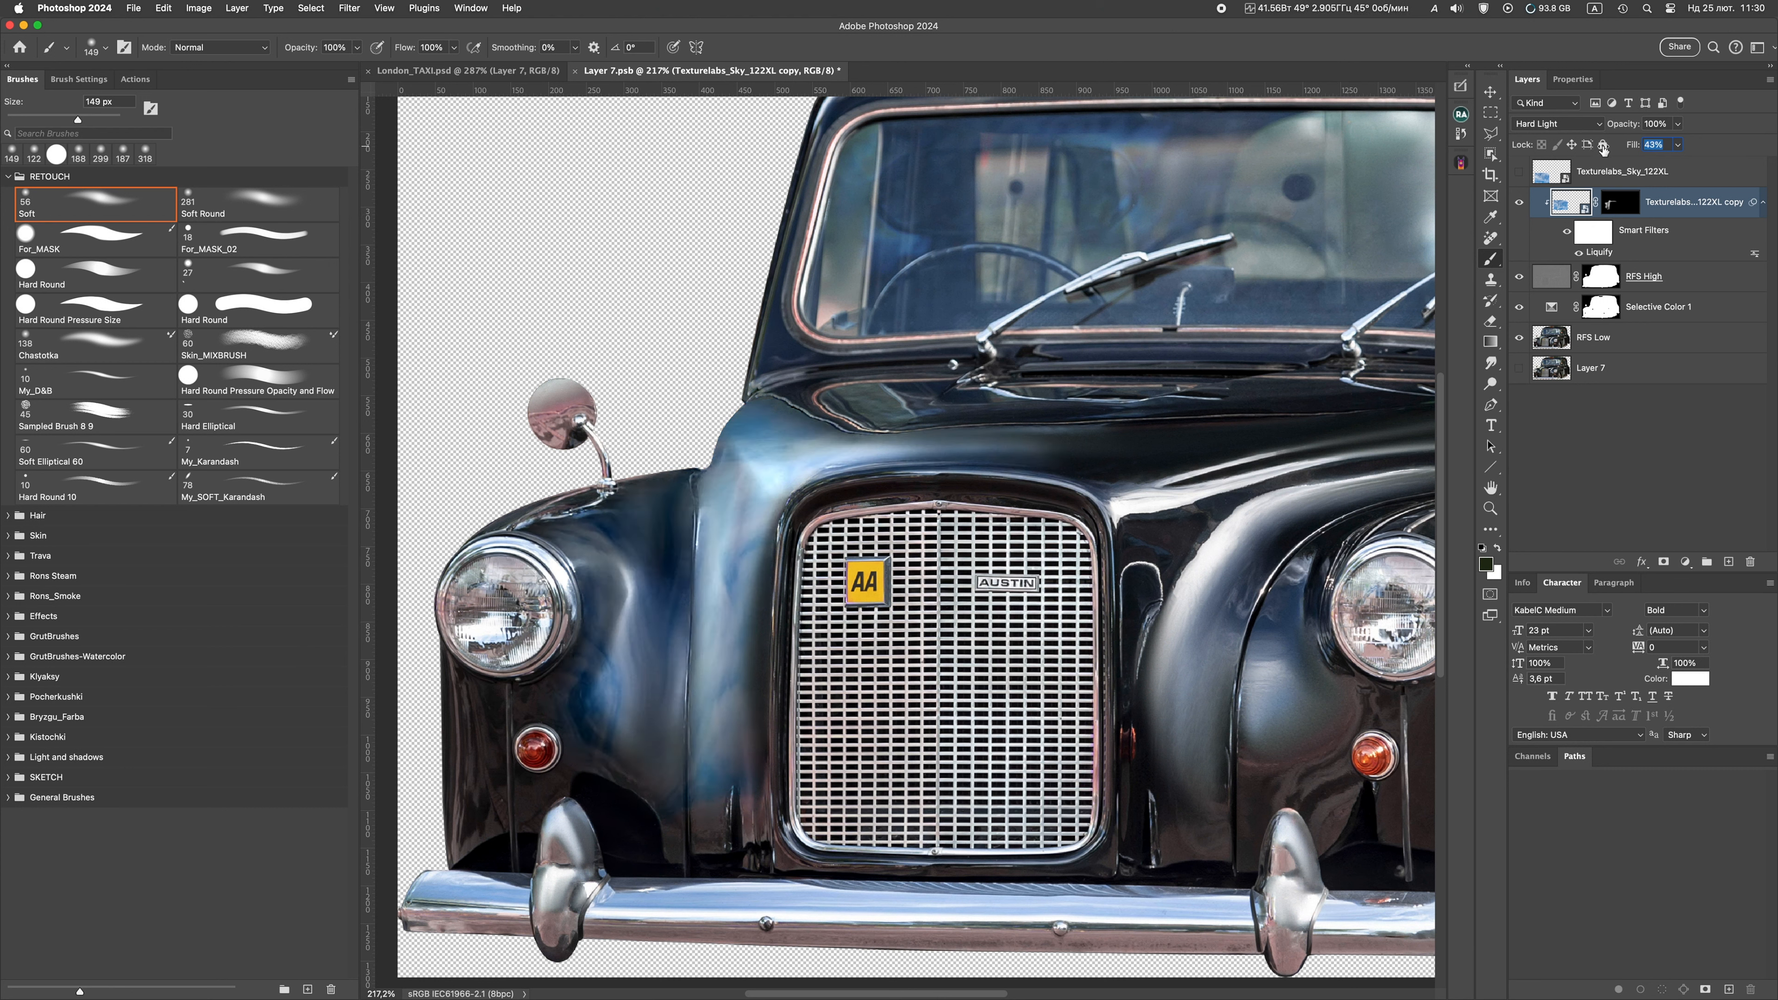
left_click_drag(1604, 149, 1594, 149)
Reopen the sky copy's Liquify filter, push the clouds further along the fender and hood contours, and apply it
double_click(1598, 254)
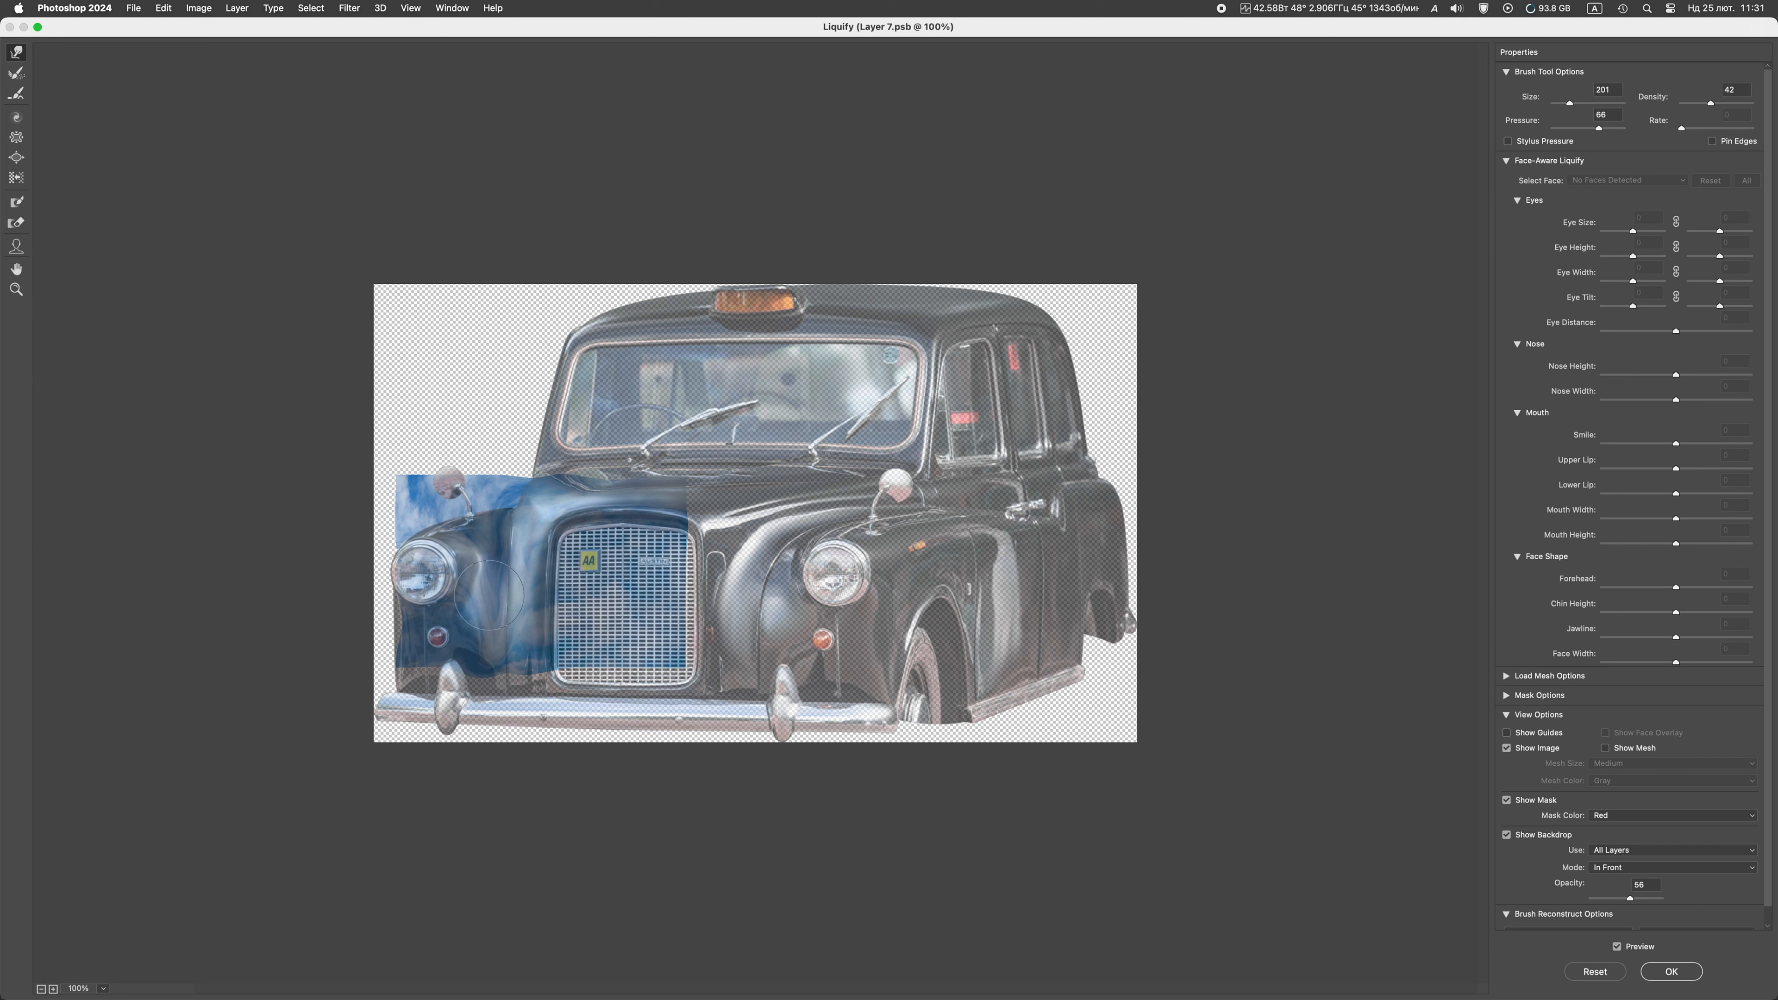
left_click_drag(507, 597, 495, 596, "ctrl+alt")
mouse_move(513, 462)
left_mouse_down()
mouse_move(450, 482)
mouse_move(571, 442)
mouse_move(526, 423)
mouse_move(641, 455)
left_mouse_up()
key("super+equal")
left_click_drag(269, 707, 252, 701, "ctrl+alt")
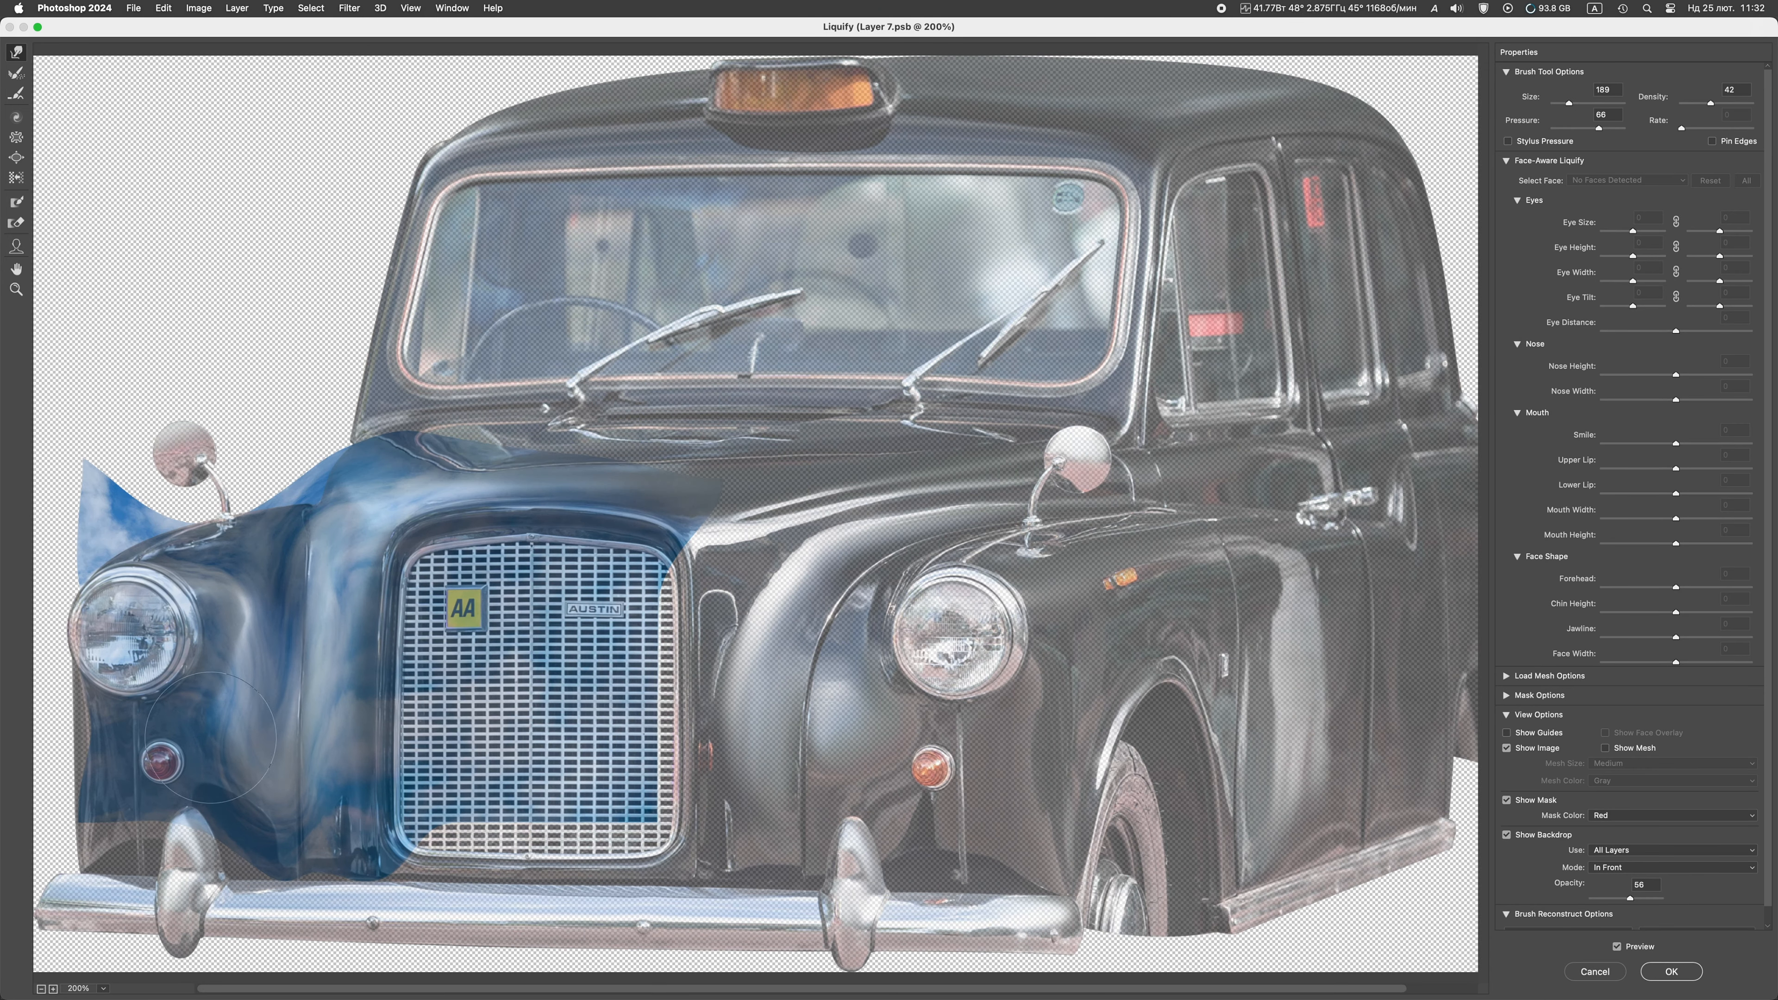
mouse_move(249, 533)
left_mouse_down()
mouse_move(308, 490)
mouse_move(307, 452)
left_mouse_up()
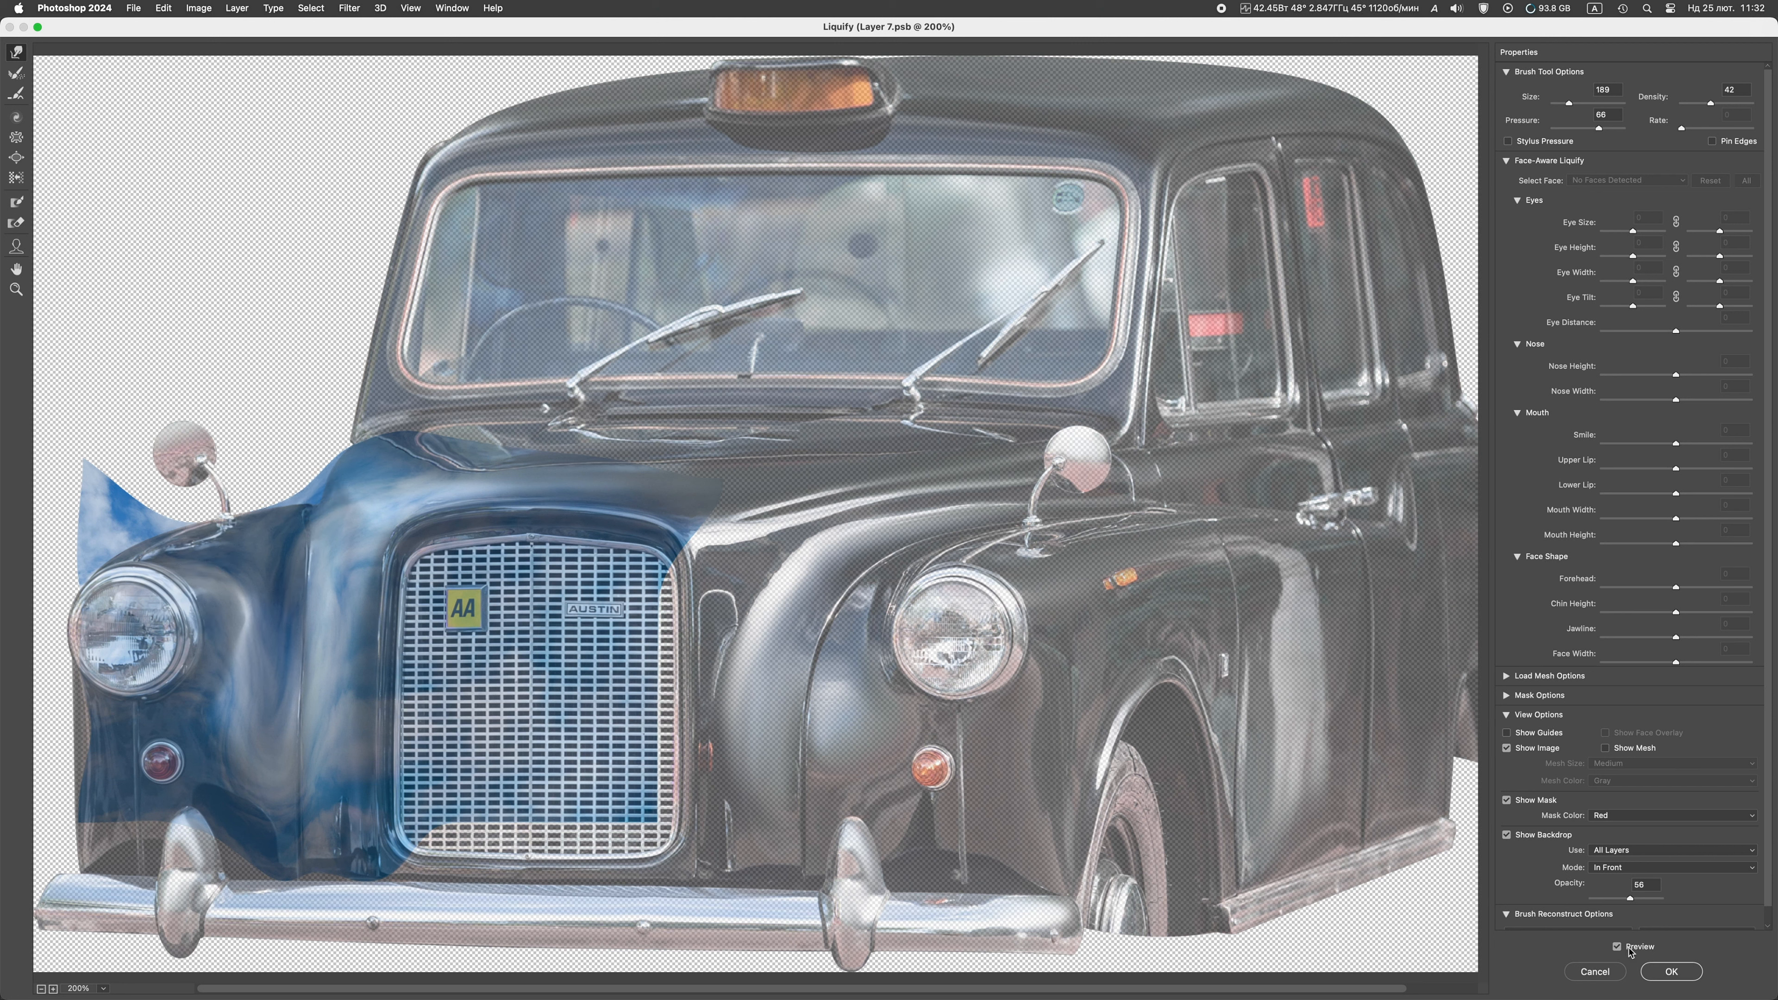
left_click(1671, 971)
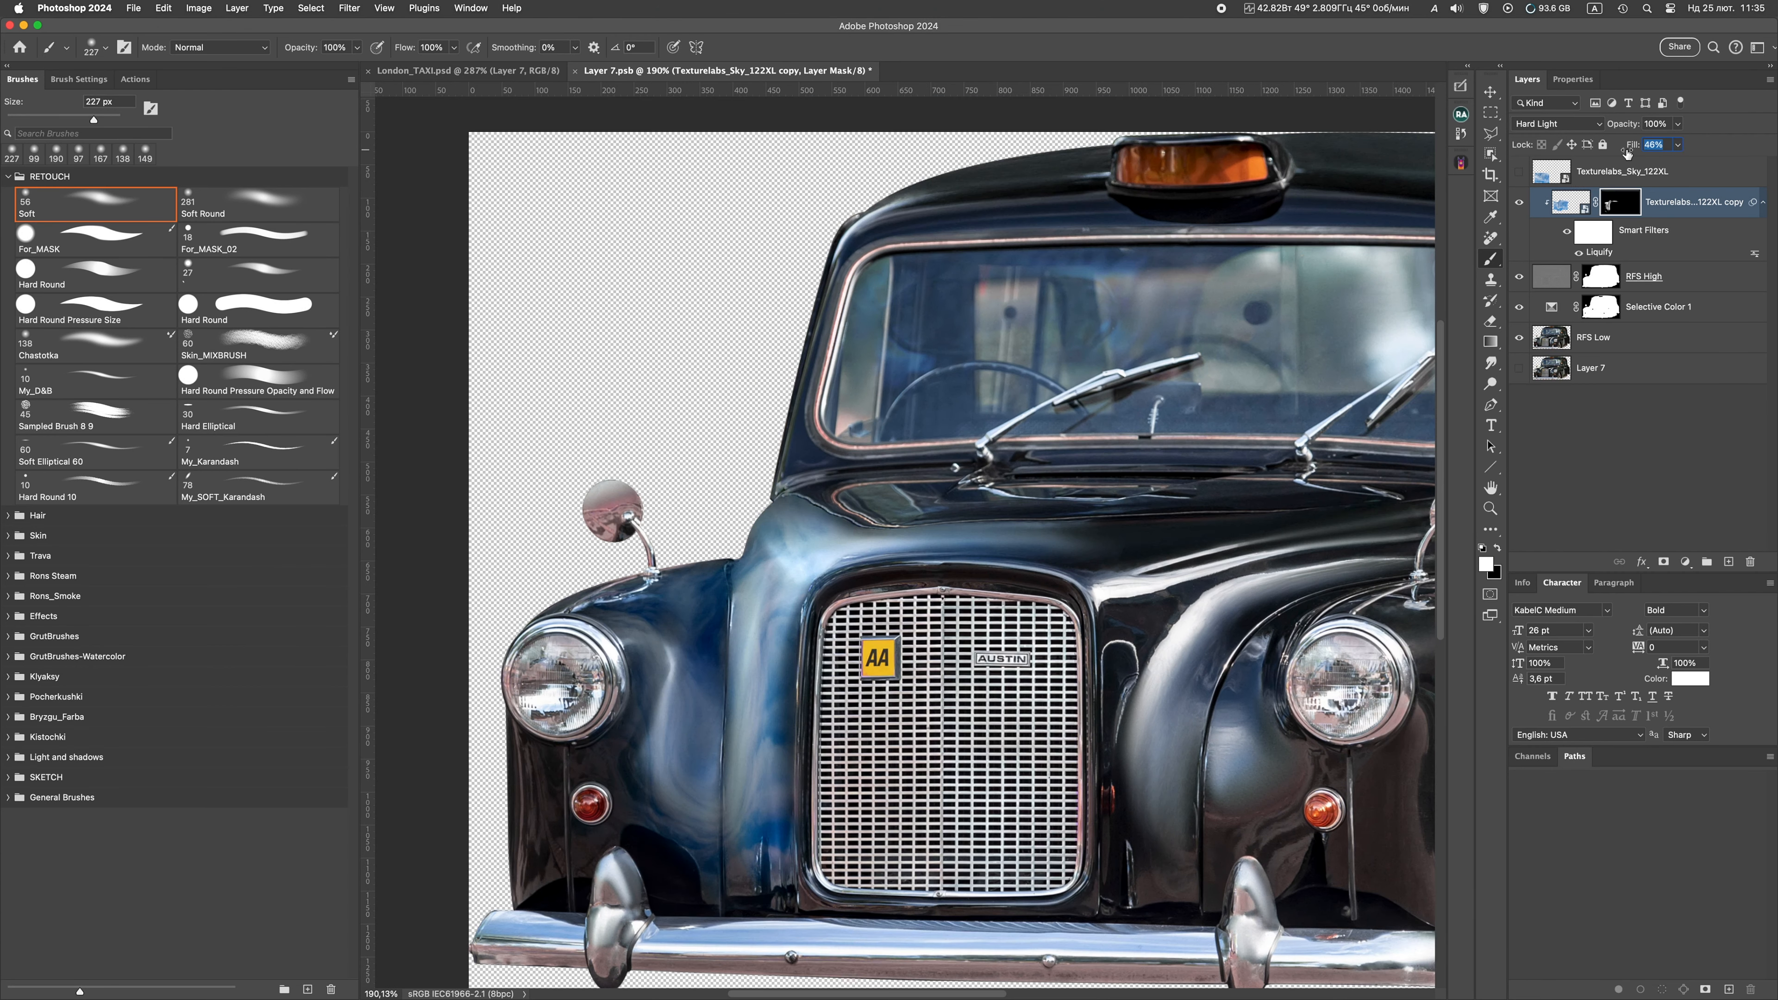
Compare with the original car, and try the Soft Light blending mode at 100% fill on the sky copy
left_click(1519, 368, "alt")
left_click(1519, 369, "alt")
left_click_drag(1628, 146, 1650, 151)
left_click(1558, 124)
left_click(1557, 109)
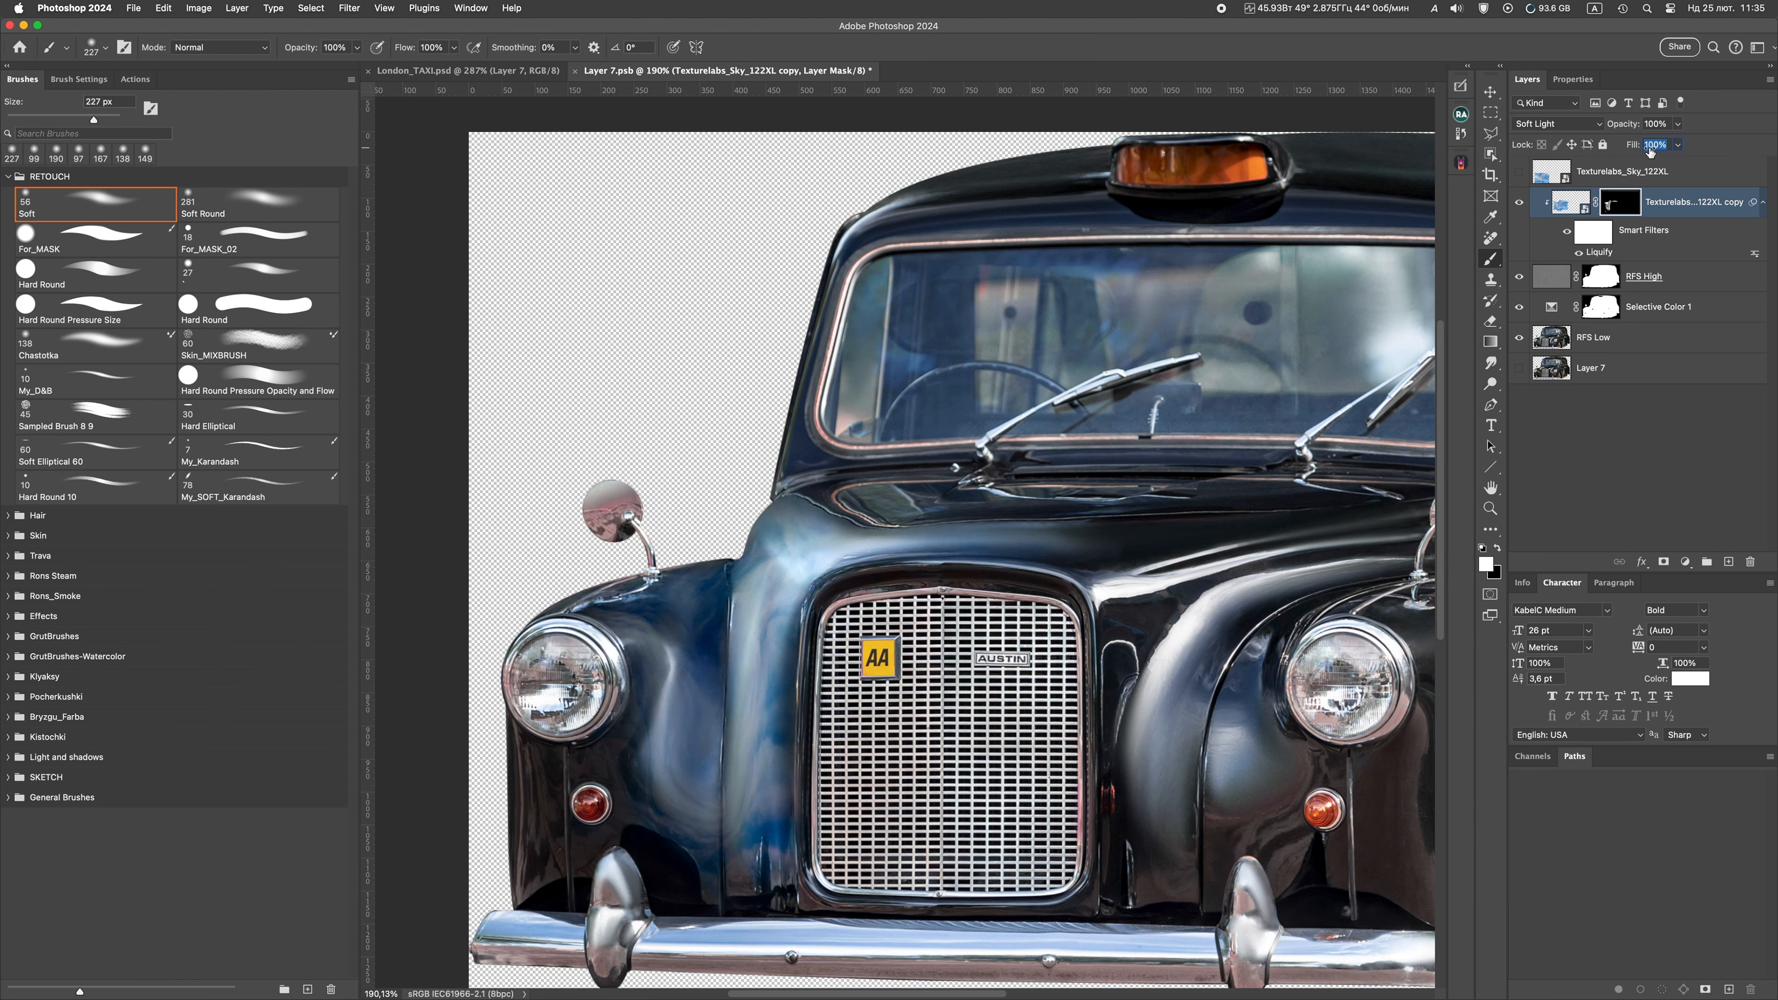
Add a Smart Sharpen filter to the sky copy with amount 184%, radius 2.8 px and Lens Blur removal
left_click(1570, 203)
left_click(349, 8)
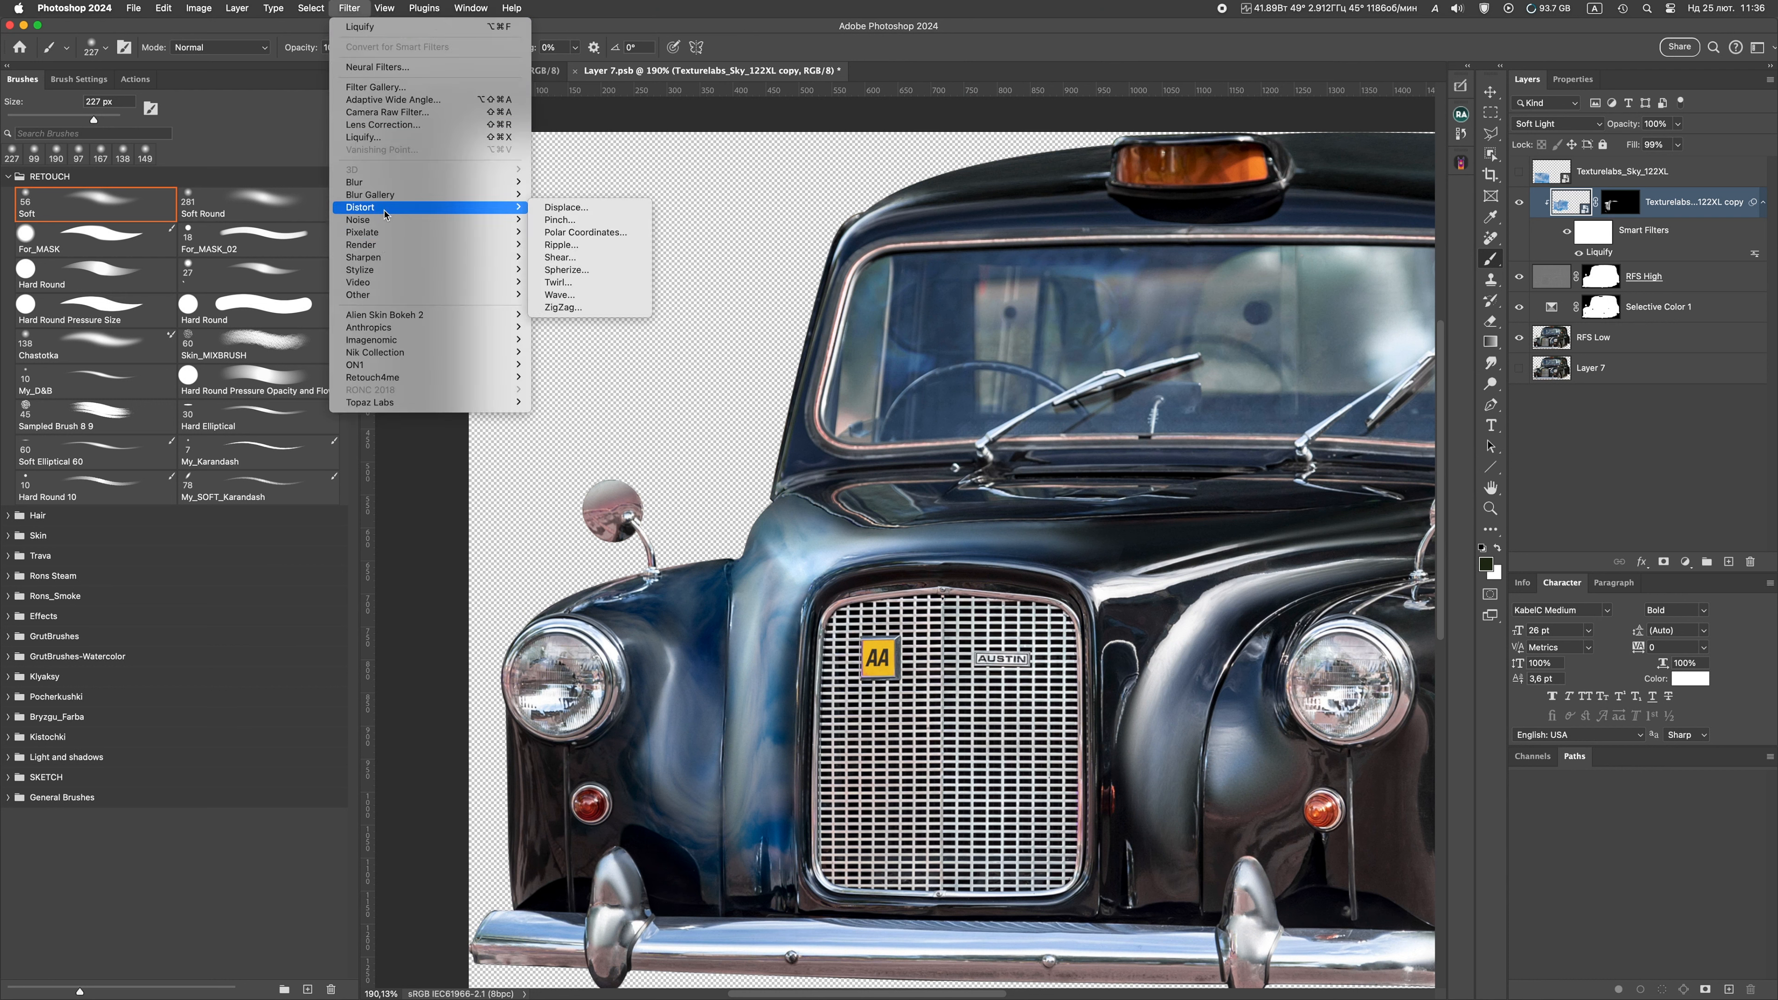
mouse_move(504, 257)
left_click(596, 295)
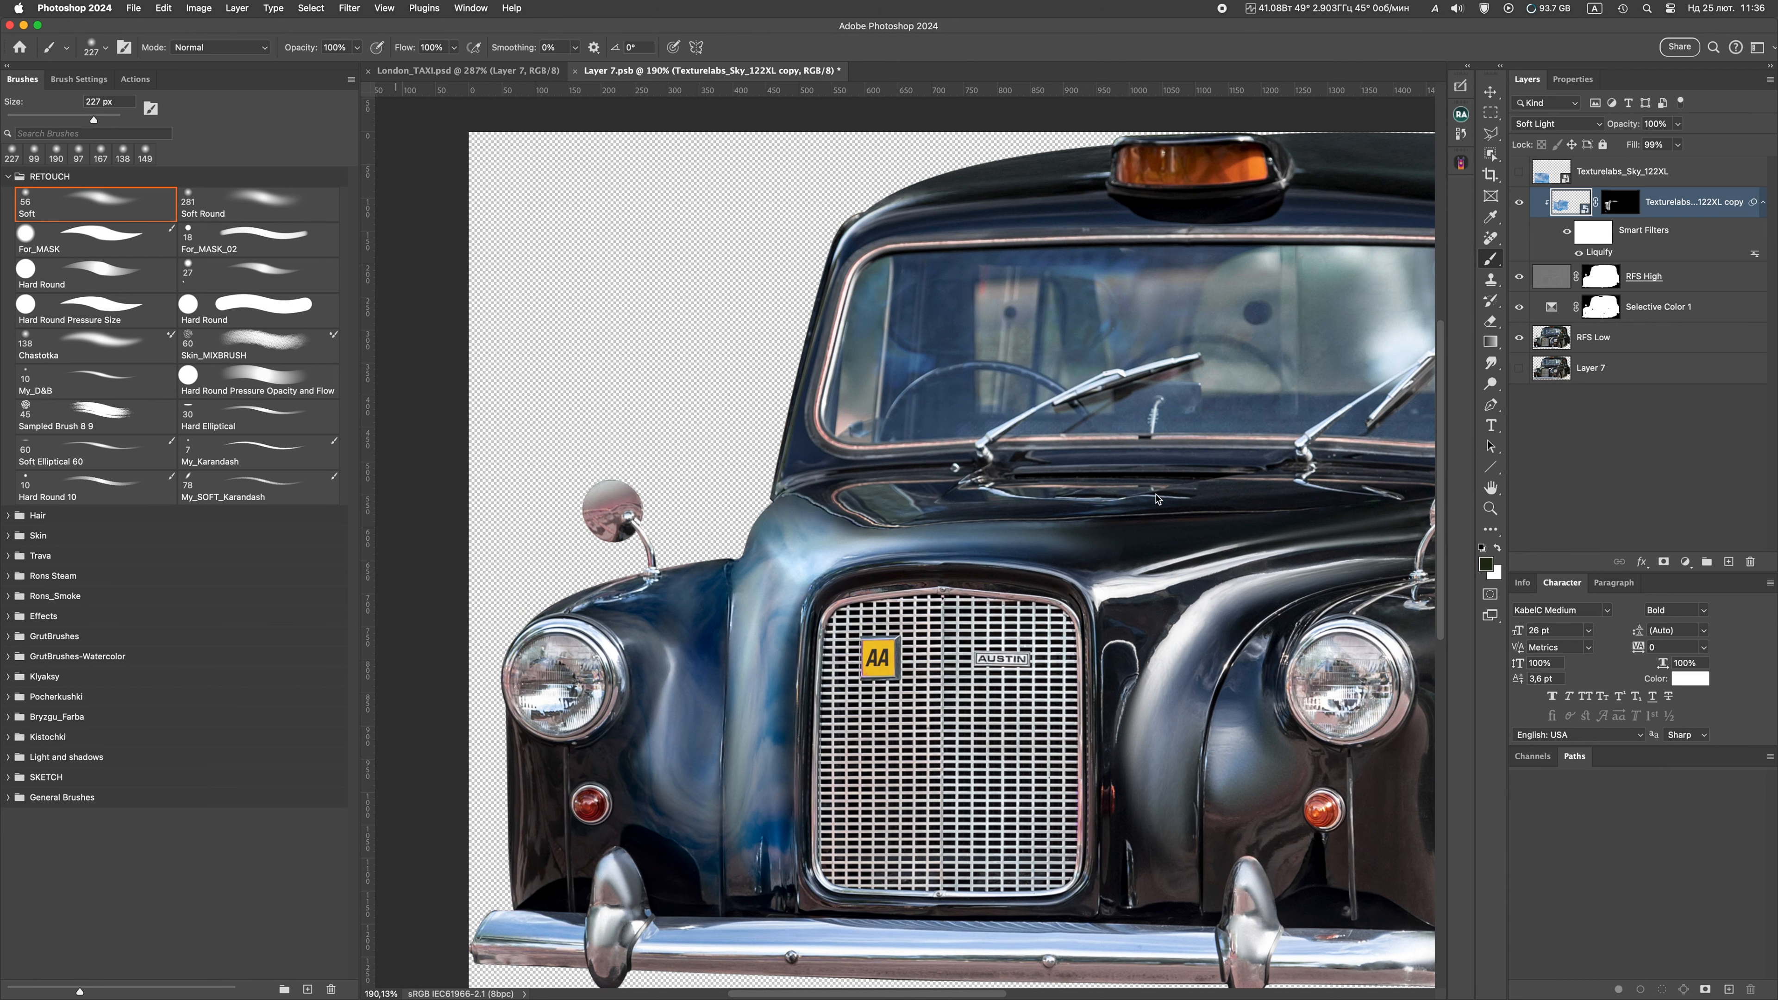
mouse_move(1276, 380)
left_mouse_down()
mouse_move(1367, 340)
mouse_move(1295, 358)
left_mouse_up()
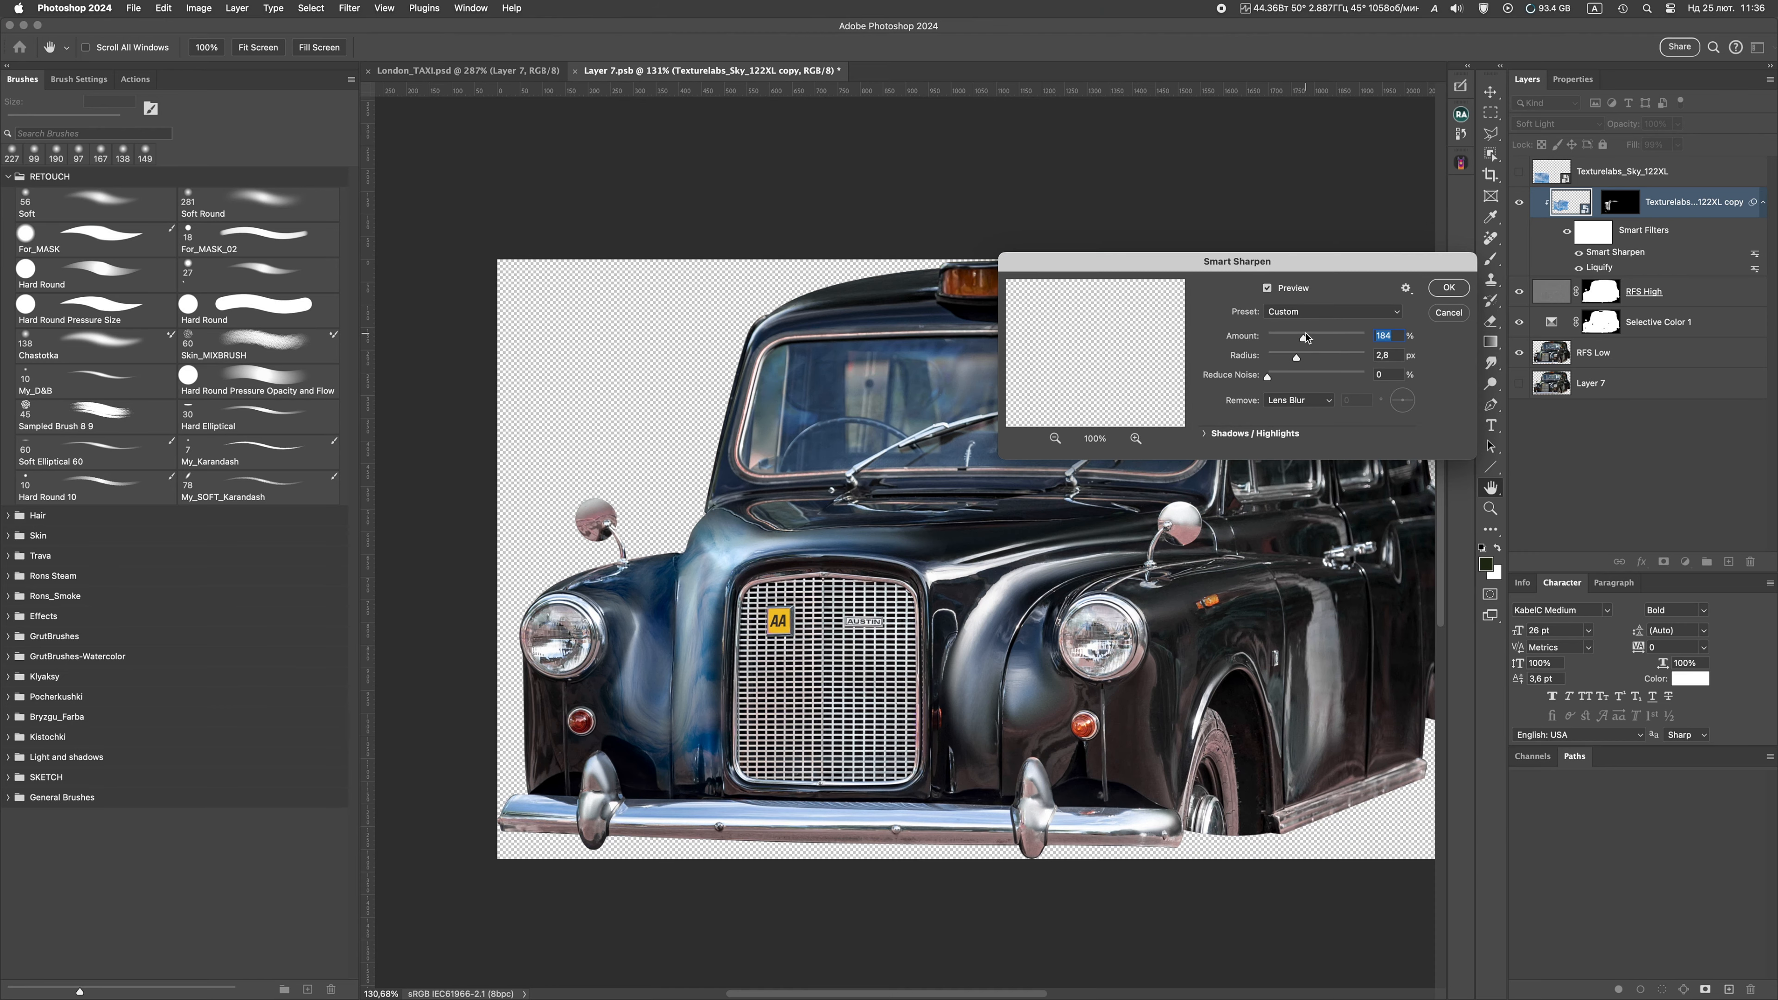
left_click(1443, 312)
Compare the retouched car with the original Layer 7 and move the hidden, unmasked sky layer to the bottom of the stack
left_click(1519, 383, "alt")
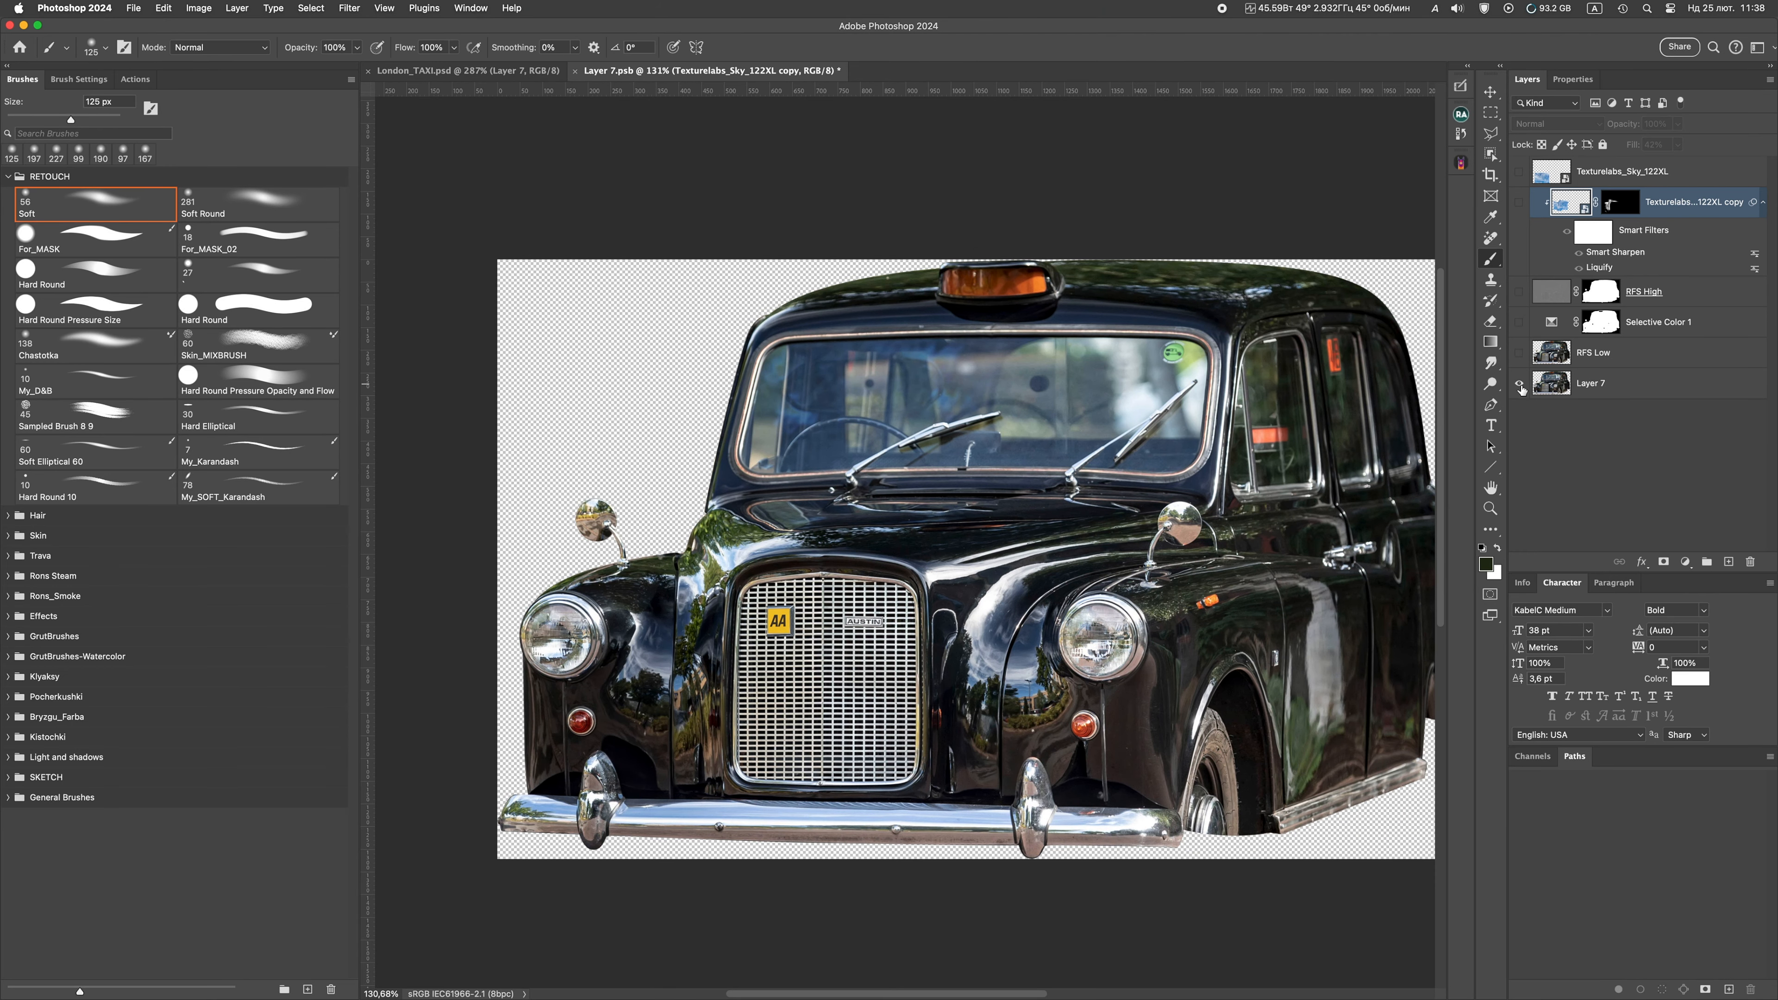
left_click(1519, 383, "alt")
left_click(1519, 383, "alt")
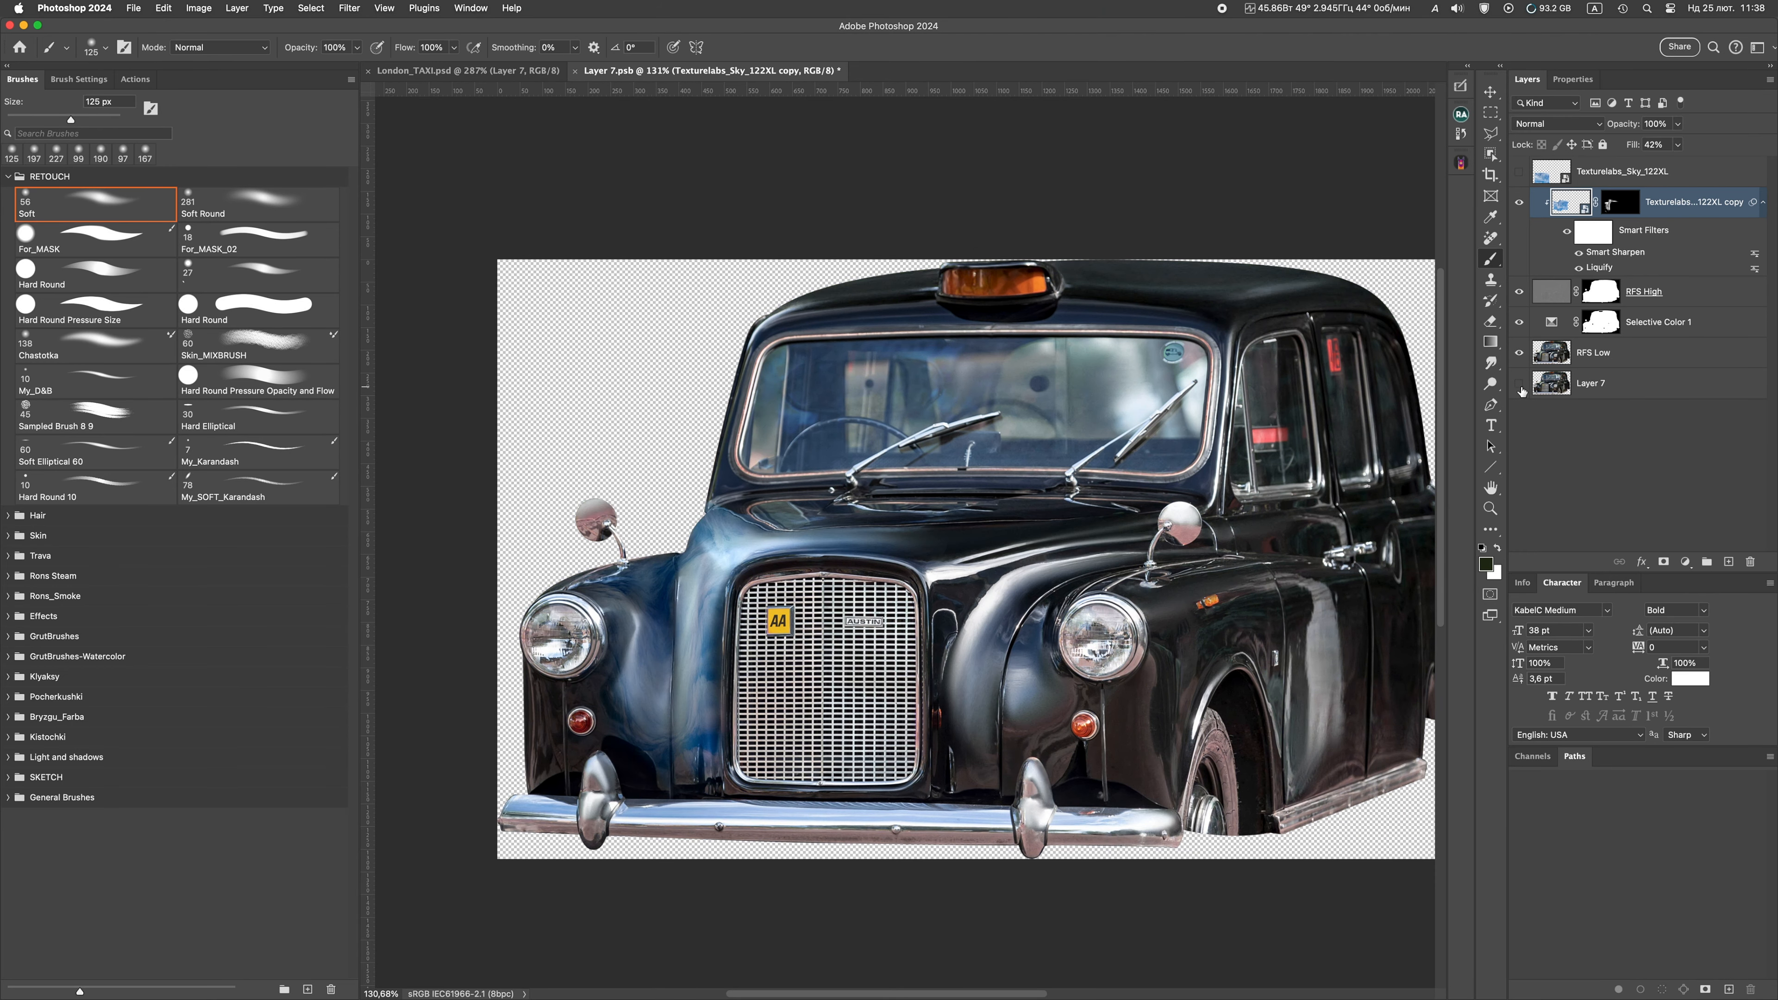
left_click(1520, 383, "alt")
left_click(1520, 383, "alt")
left_click(1544, 175)
key("shift+super+[")
Duplicate the masked sky copy and delete the duplicate's Liquify filter
left_click(1561, 180)
key("super+j")
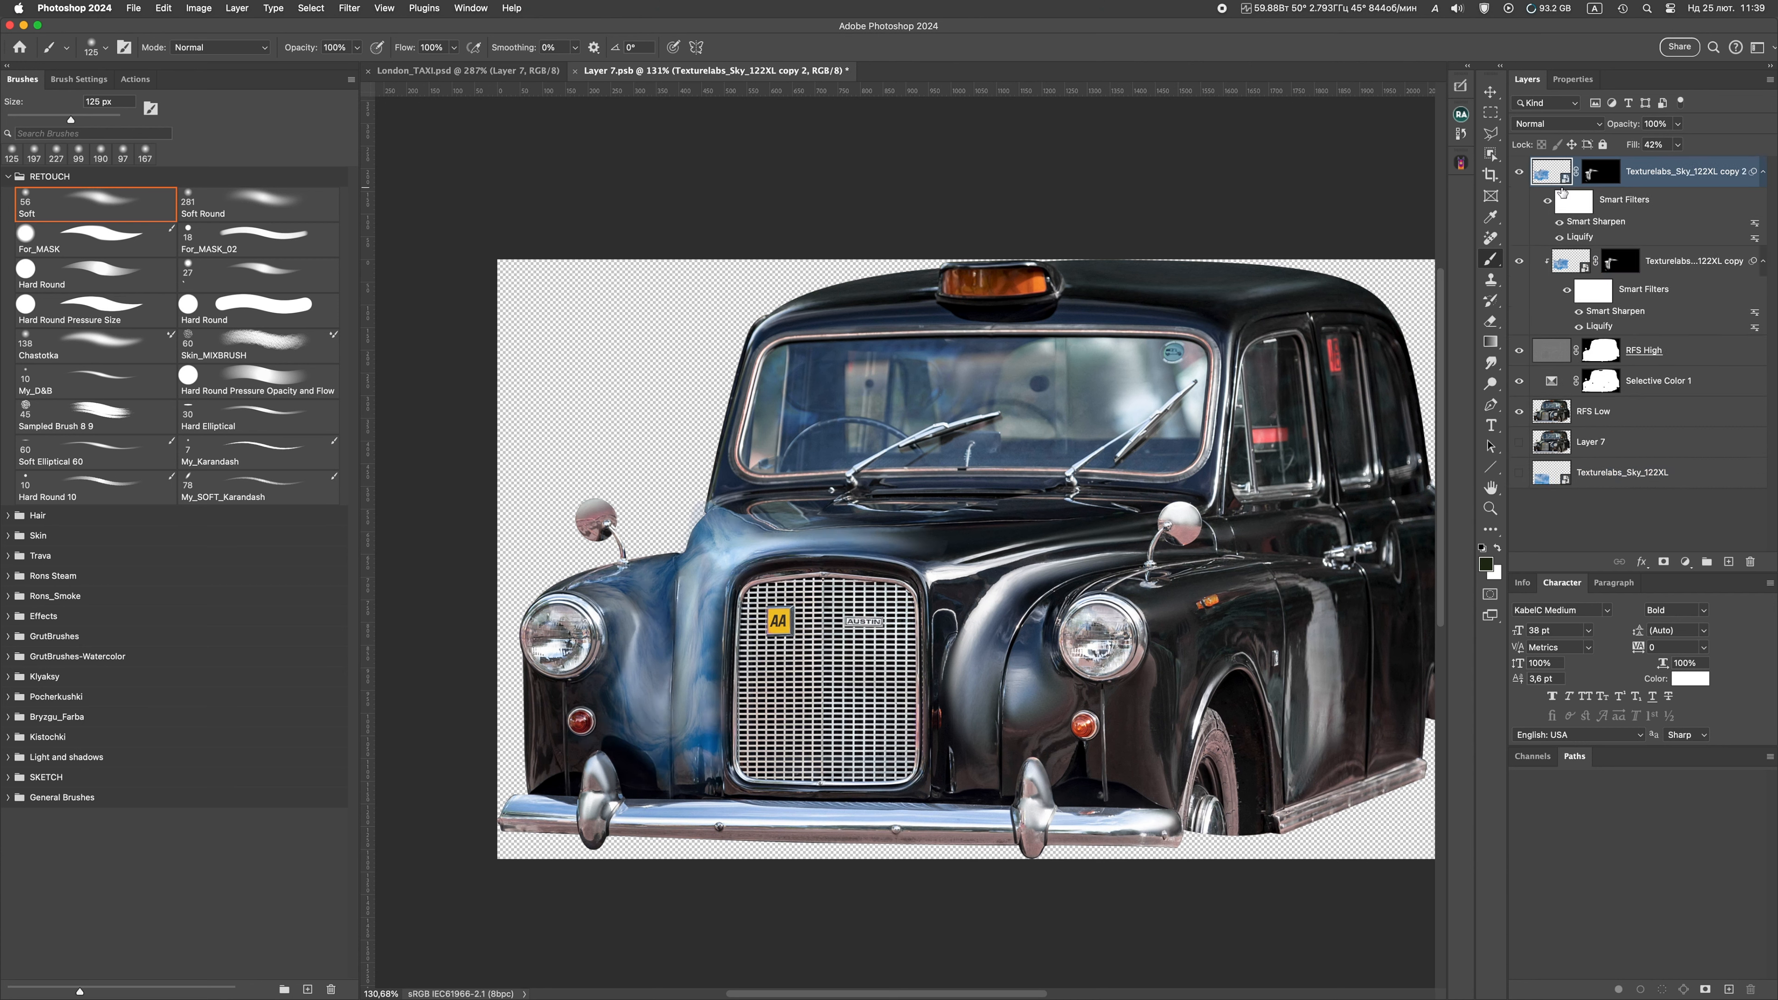
right_click(1585, 241)
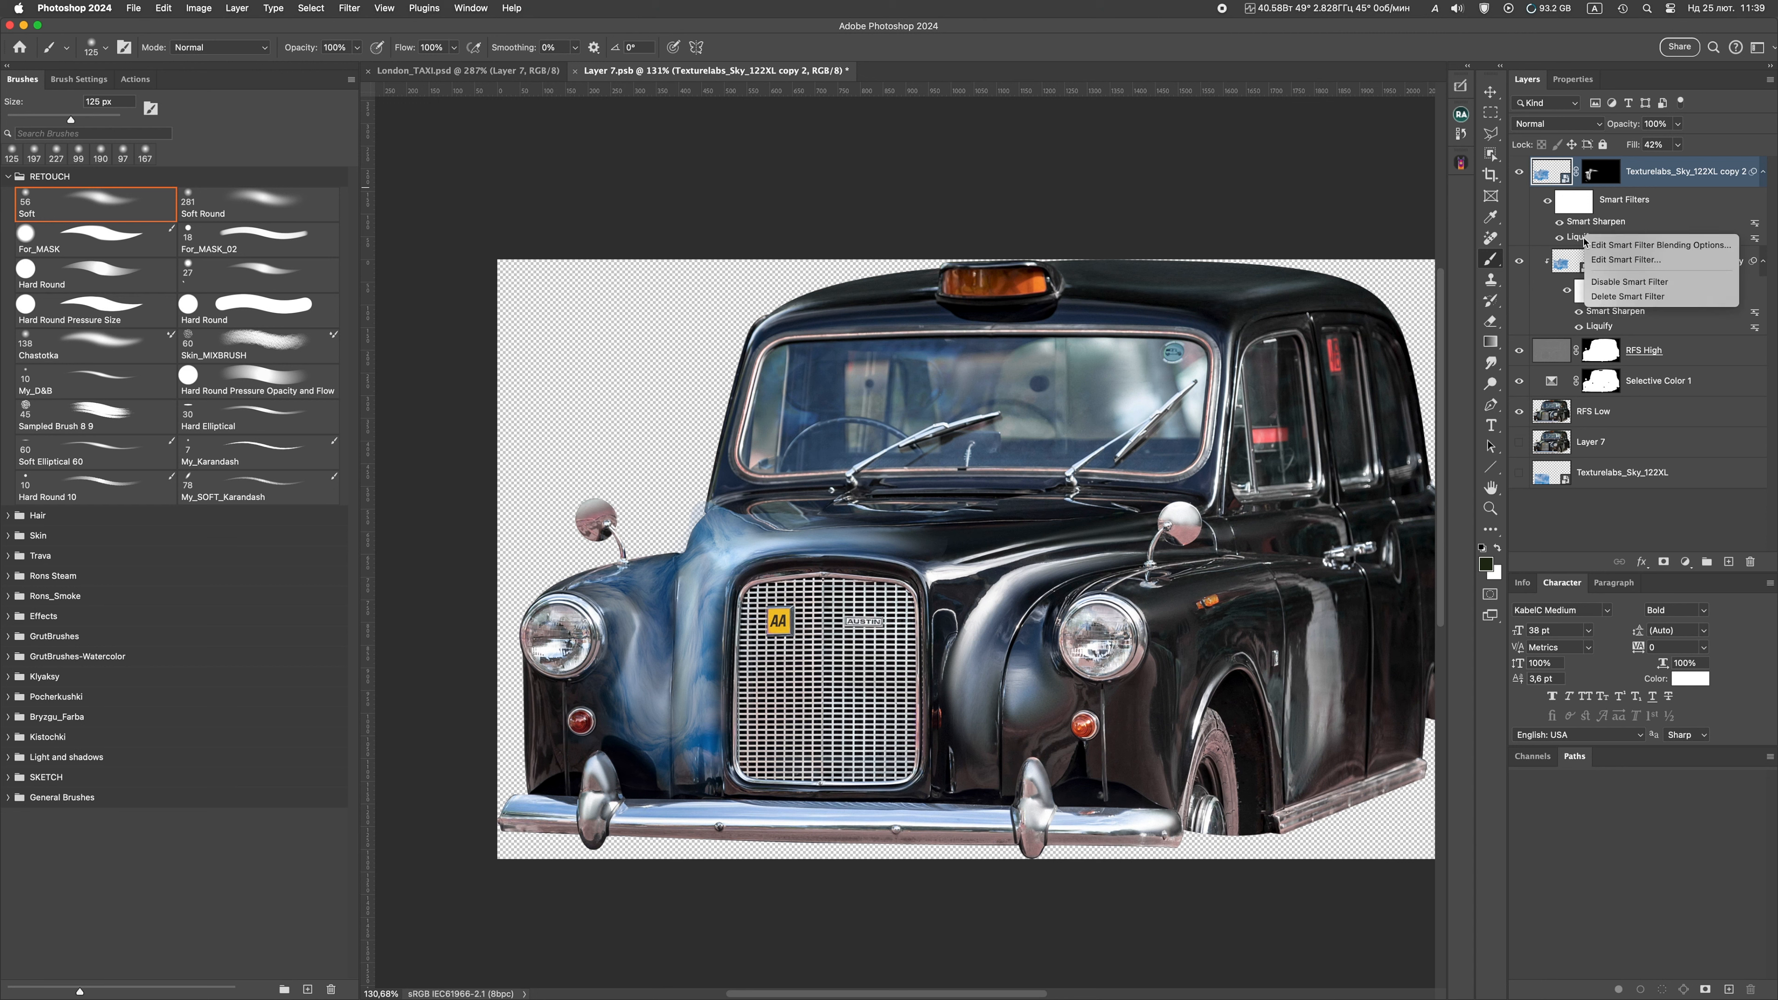
left_click(1638, 296)
Make the duplicate's mask fully black and clip the duplicate to RFS High with the other sky copy
key("v")
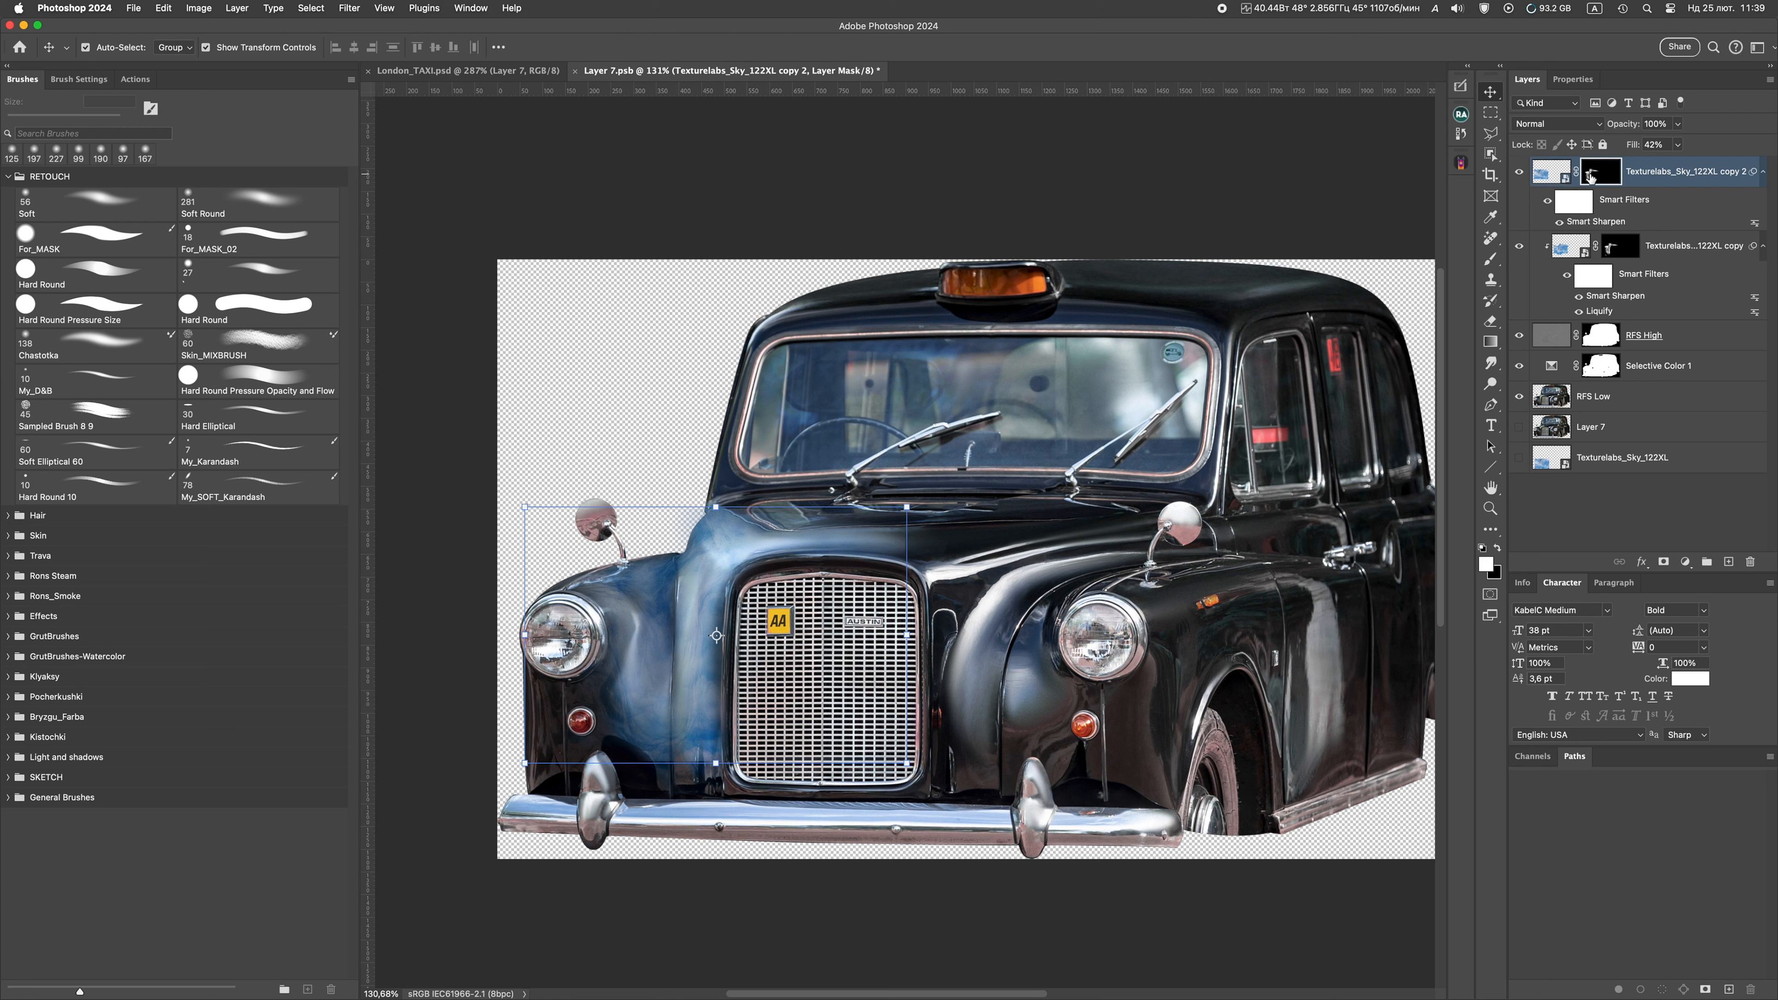
left_click(1607, 229, "alt")
Move the duplicated sky over the hood below the windshield and squash its height to about 48%
key("super+t")
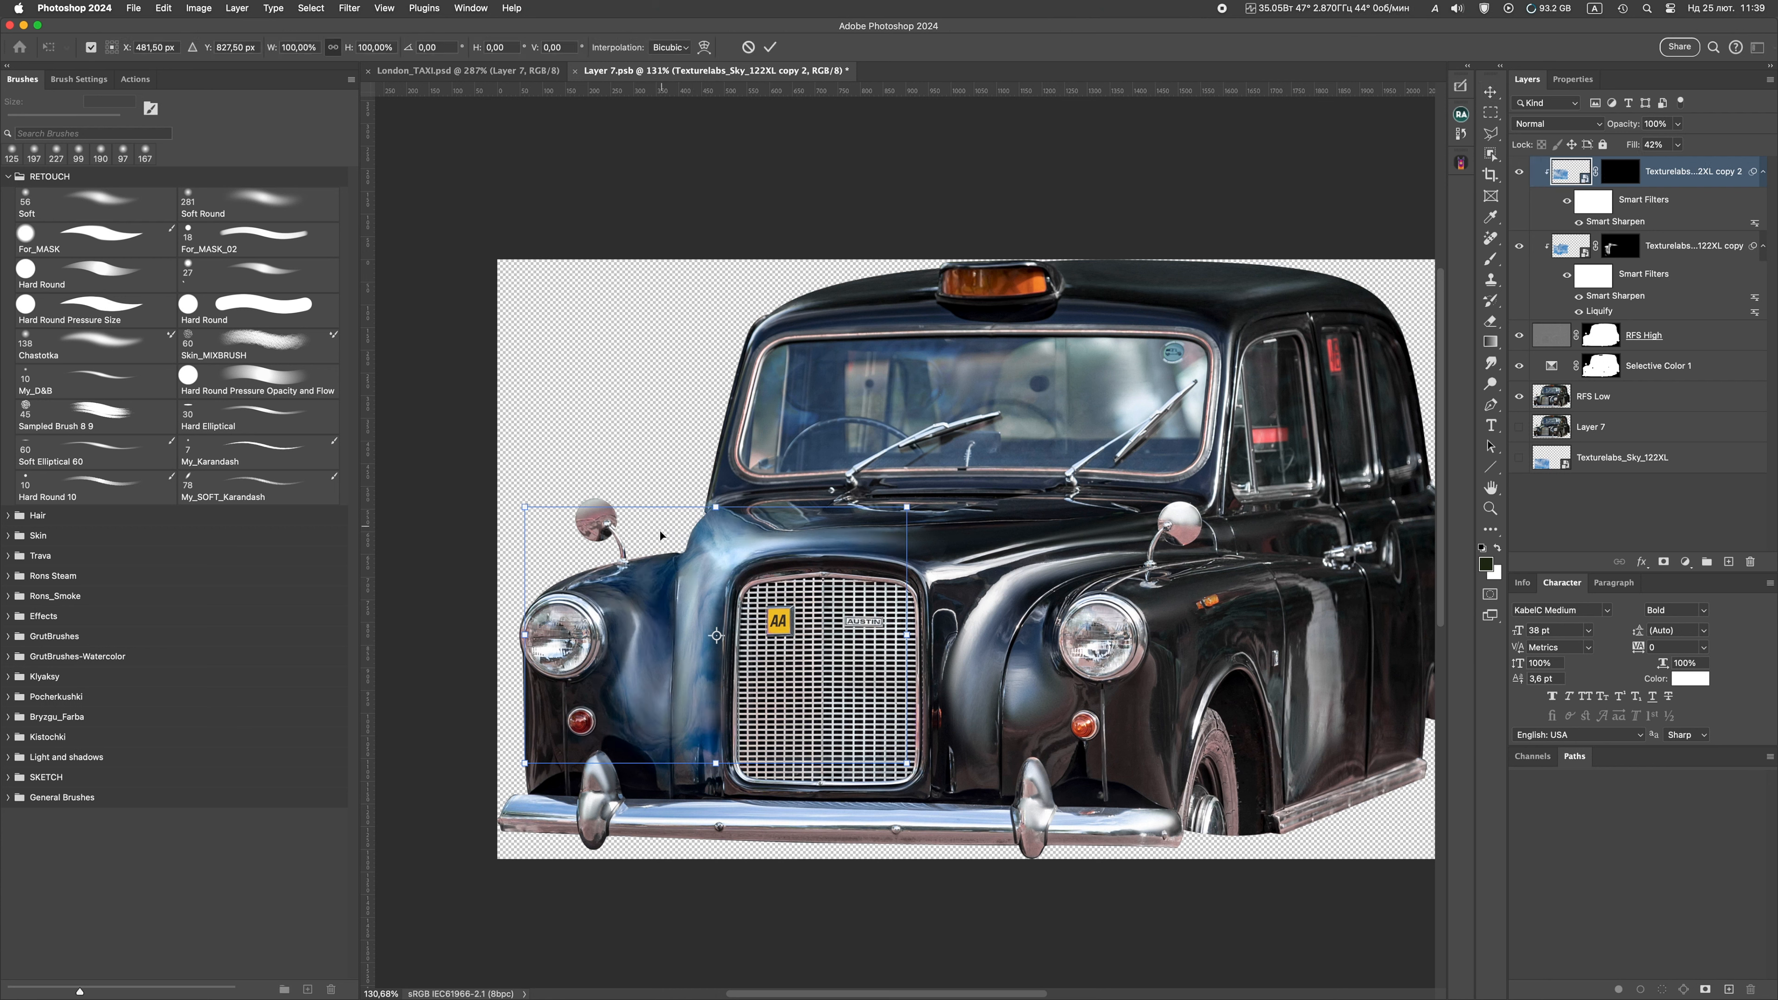
left_click_drag(747, 585, 953, 491)
left_click_drag(922, 413, 926, 481)
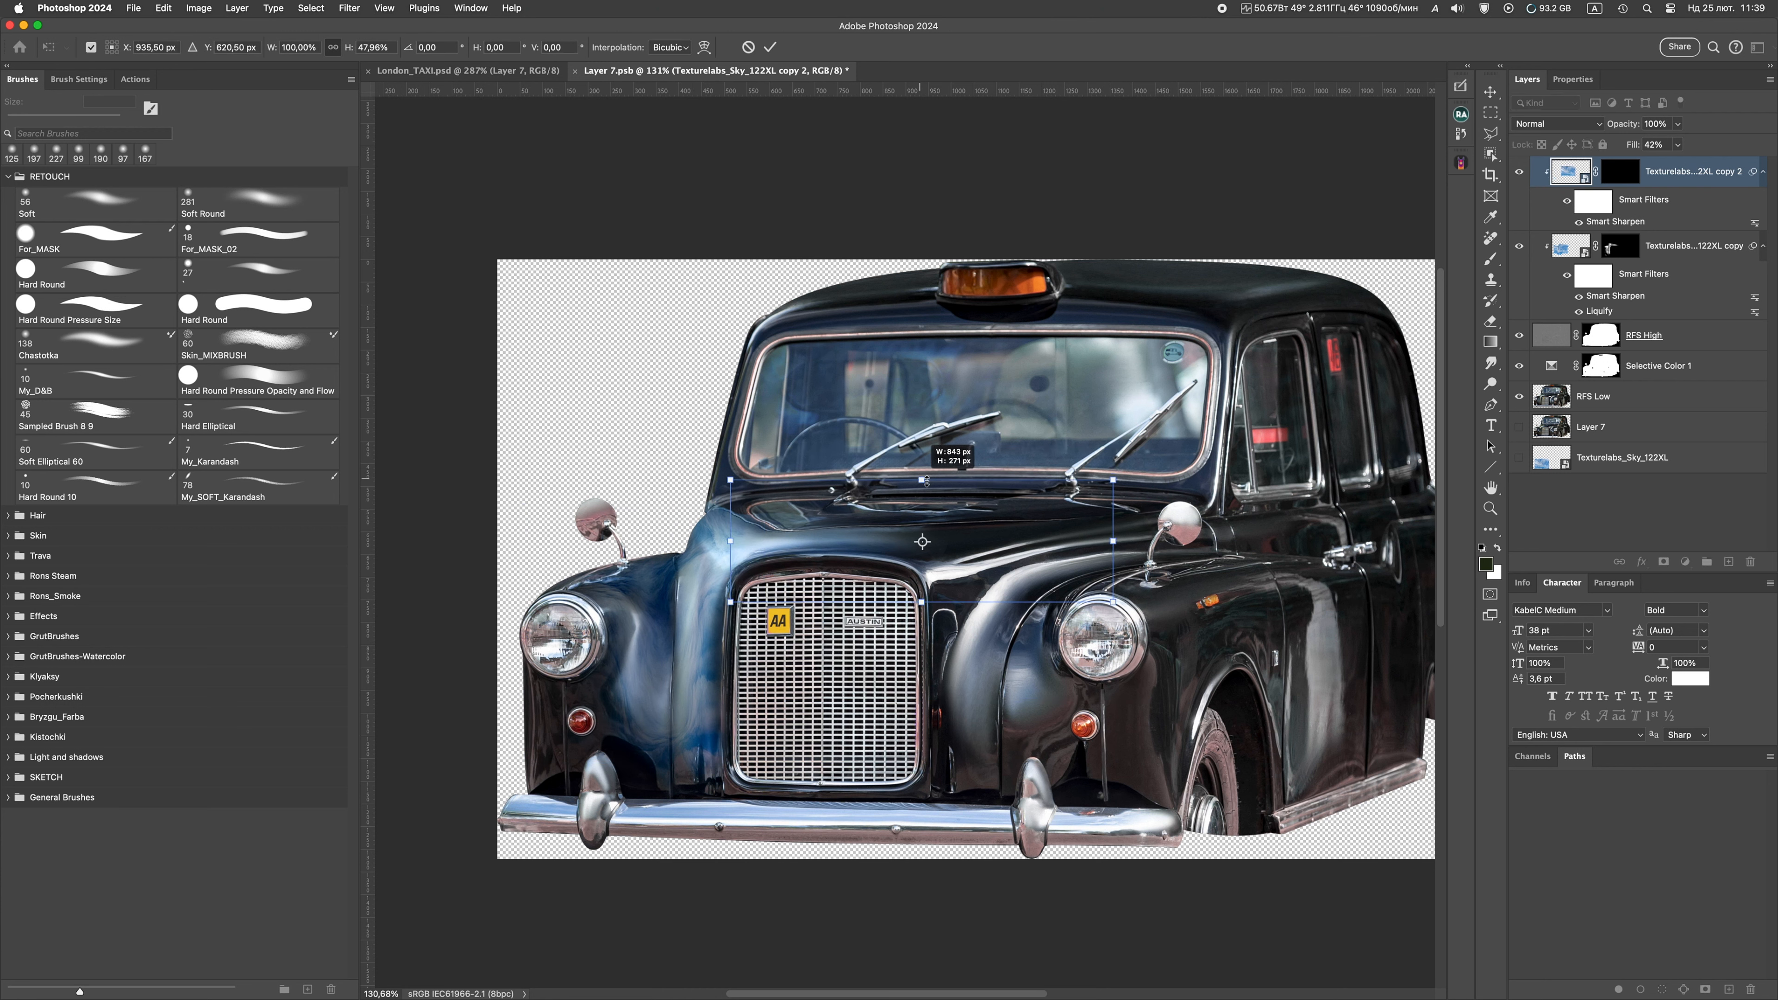
Paint white on the second sky copy's mask with a soft brush to reveal the sky across the hood below the windshield
left_click(1622, 173)
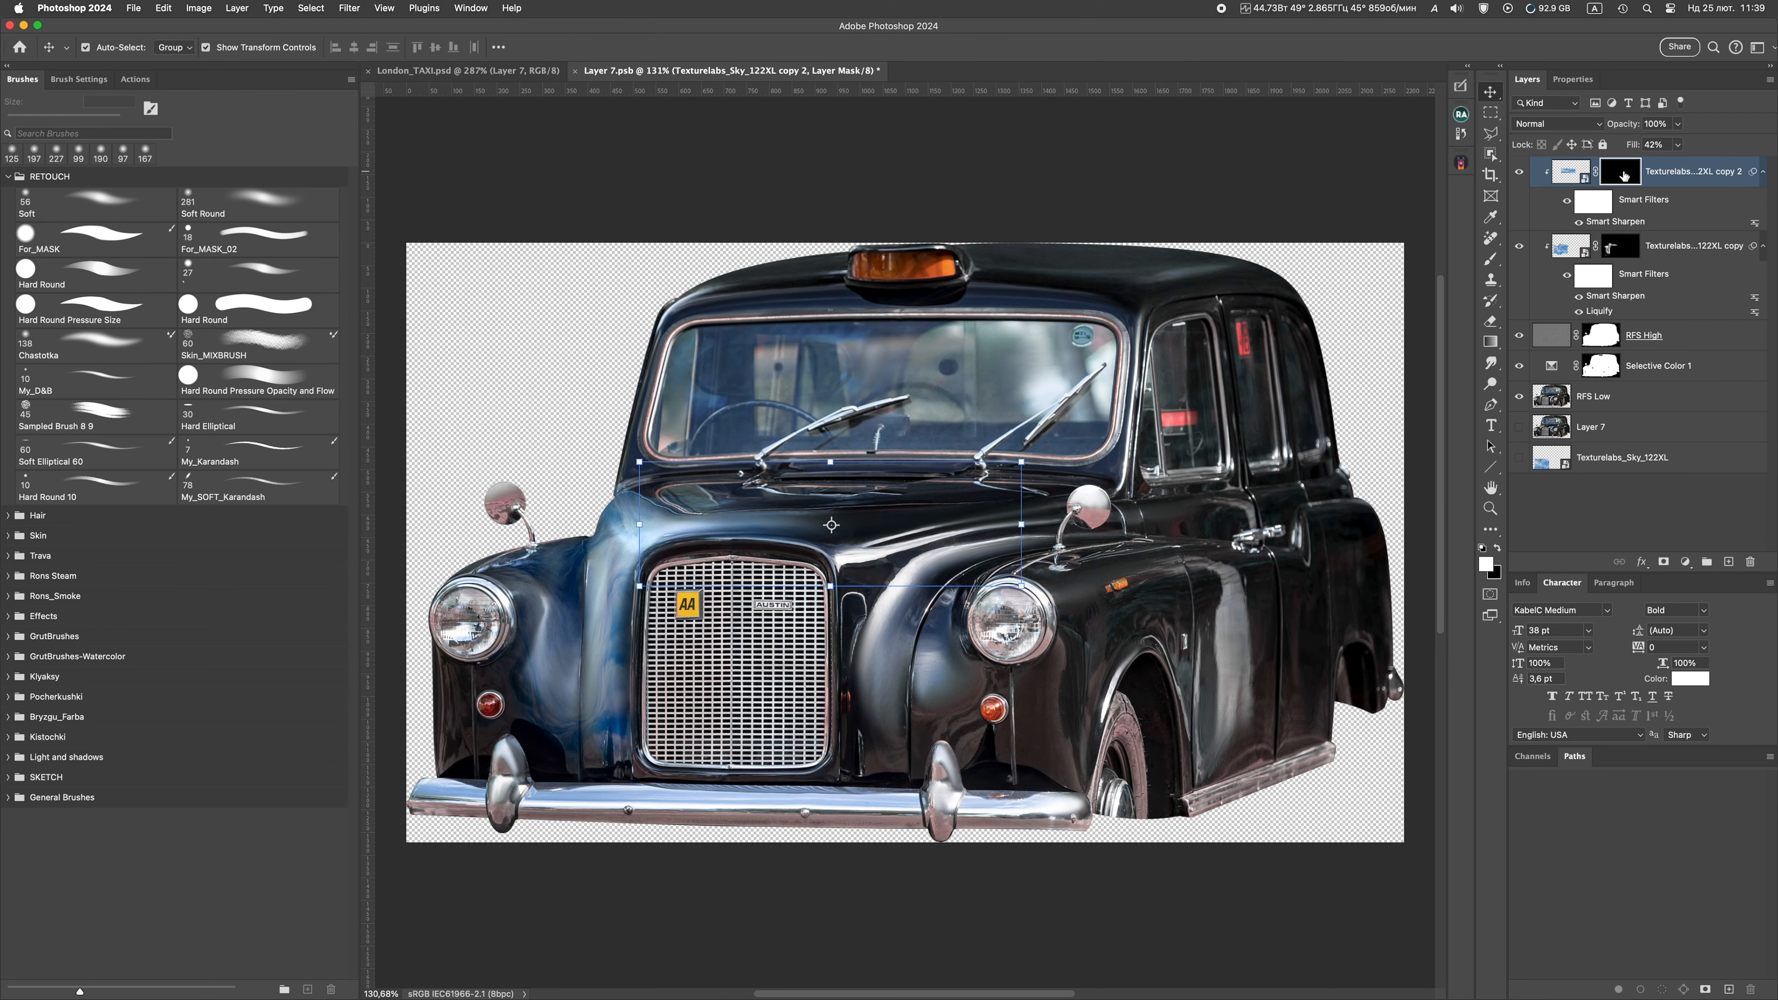
left_click(1492, 254)
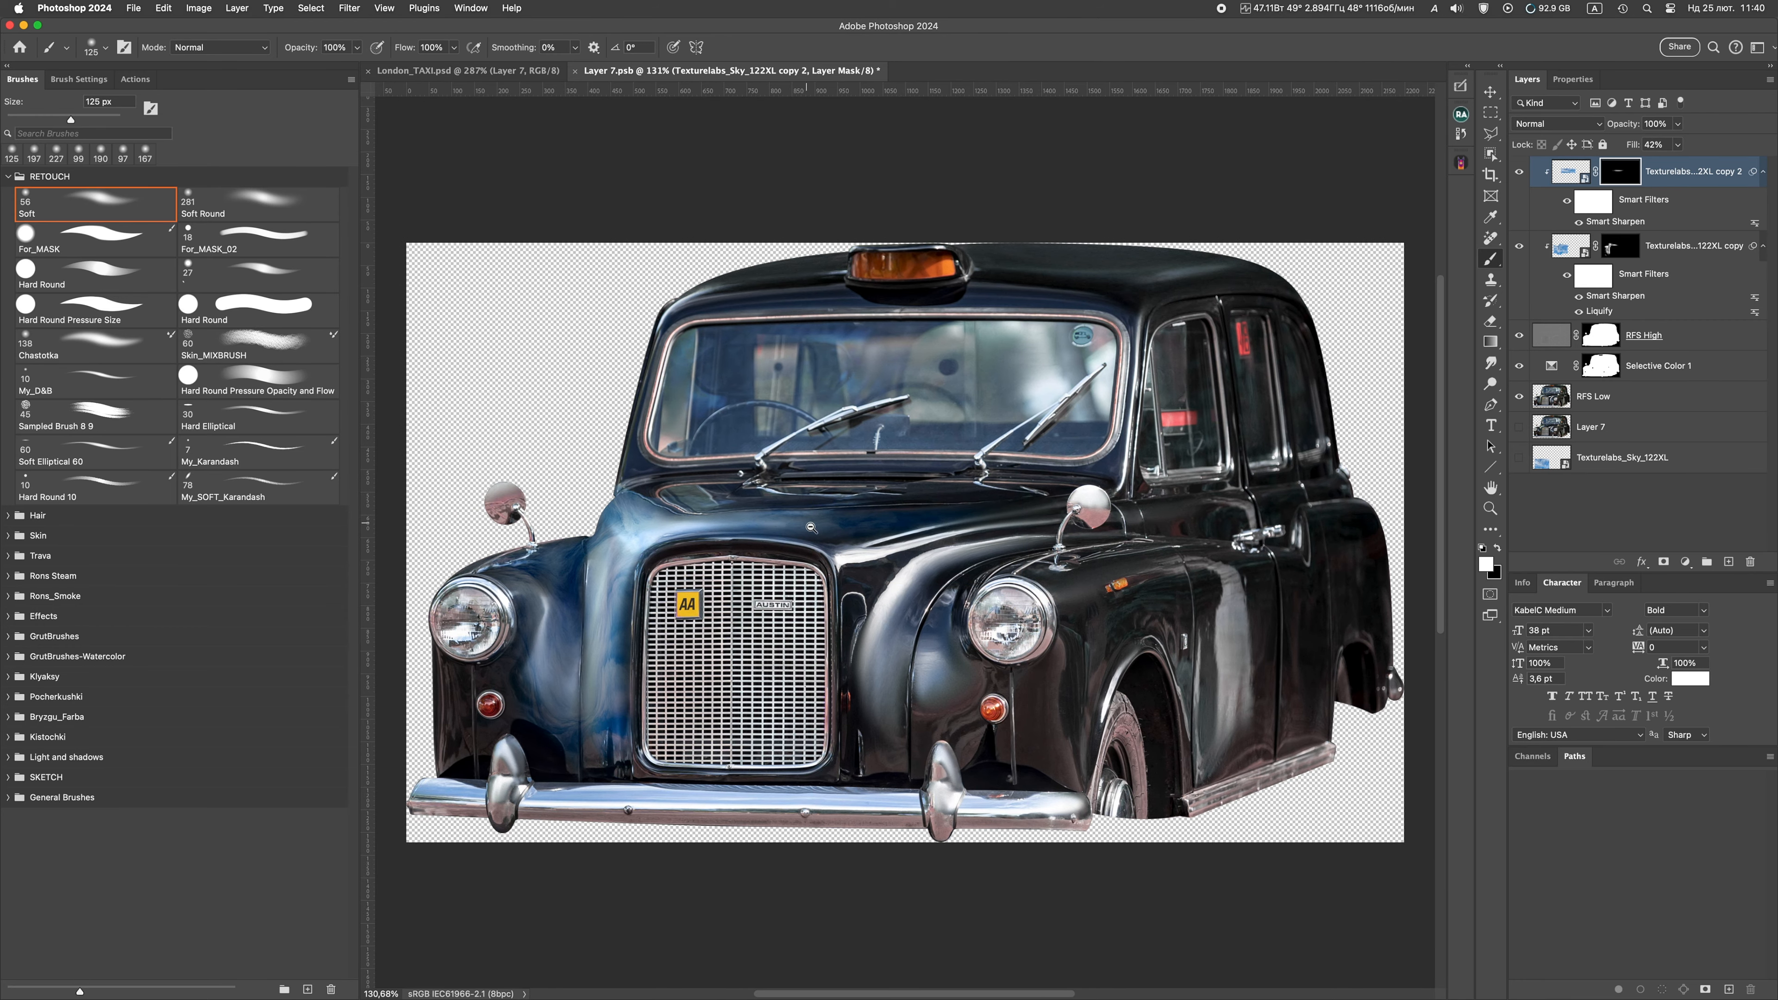
left_click_drag(811, 527, 897, 518)
left_click_drag(897, 508, 851, 509)
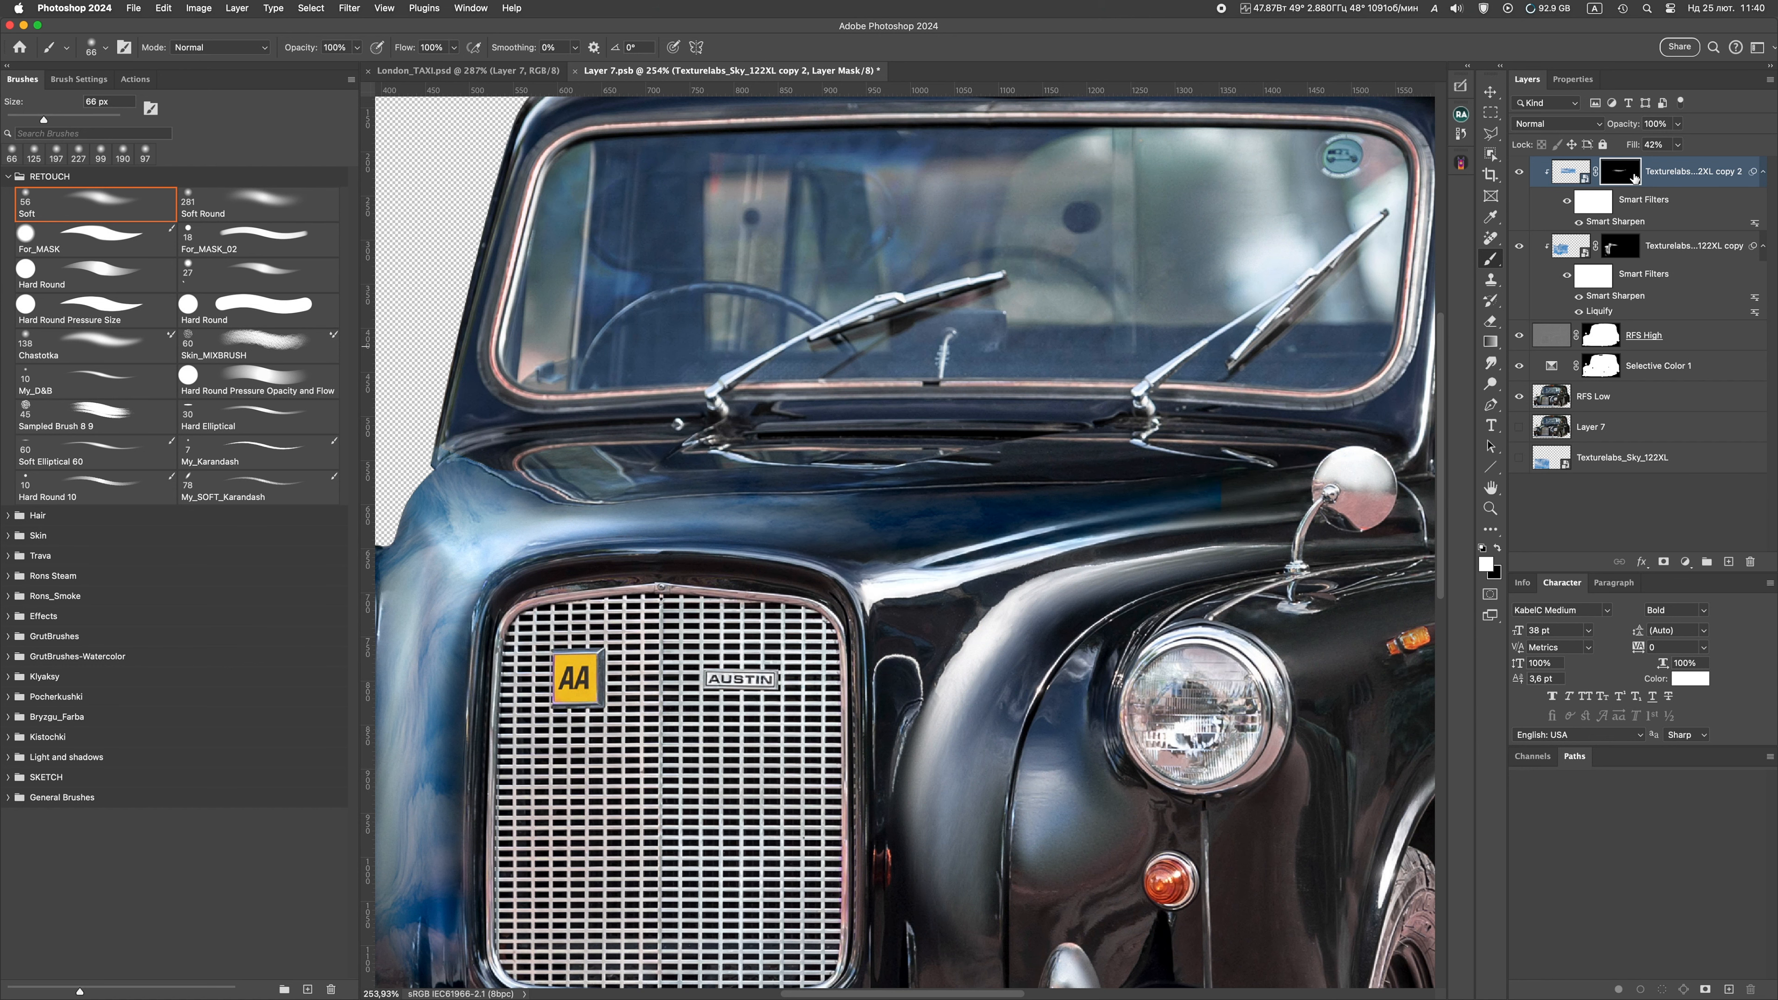
Compare the hood with the original Layer 7 and refine the second sky copy's Liquify warp
left_click(1520, 443, "alt")
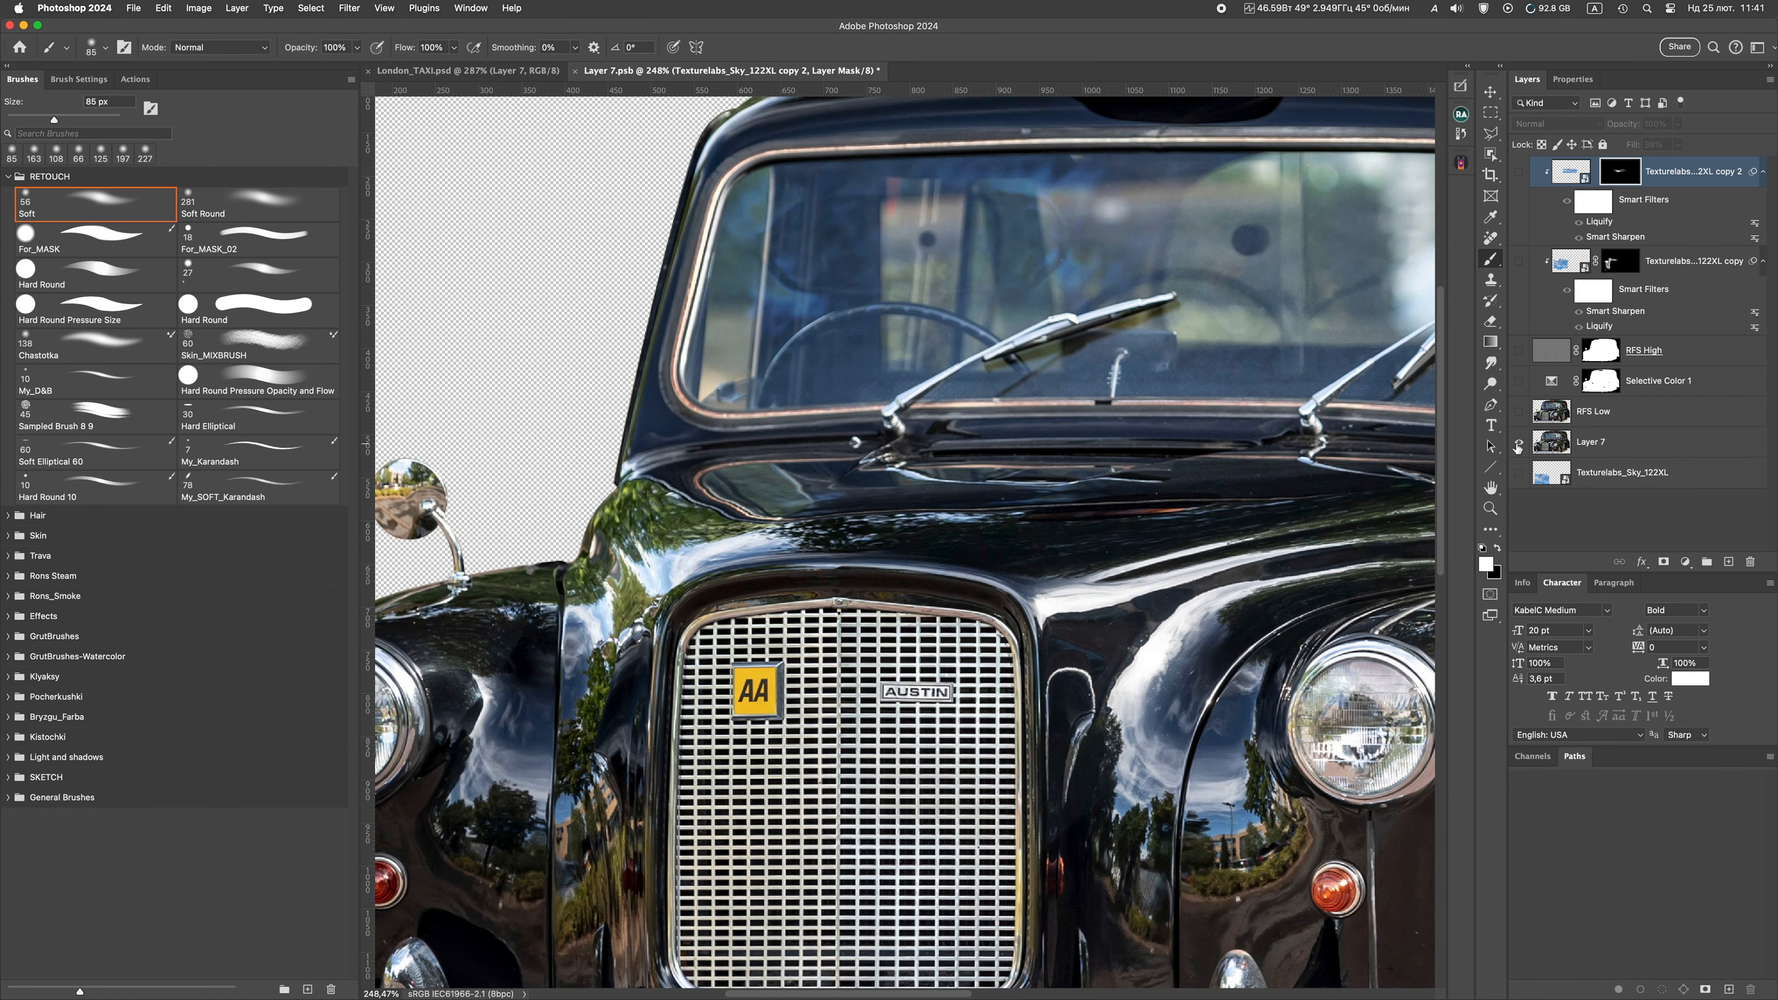
left_click(1518, 444, "alt")
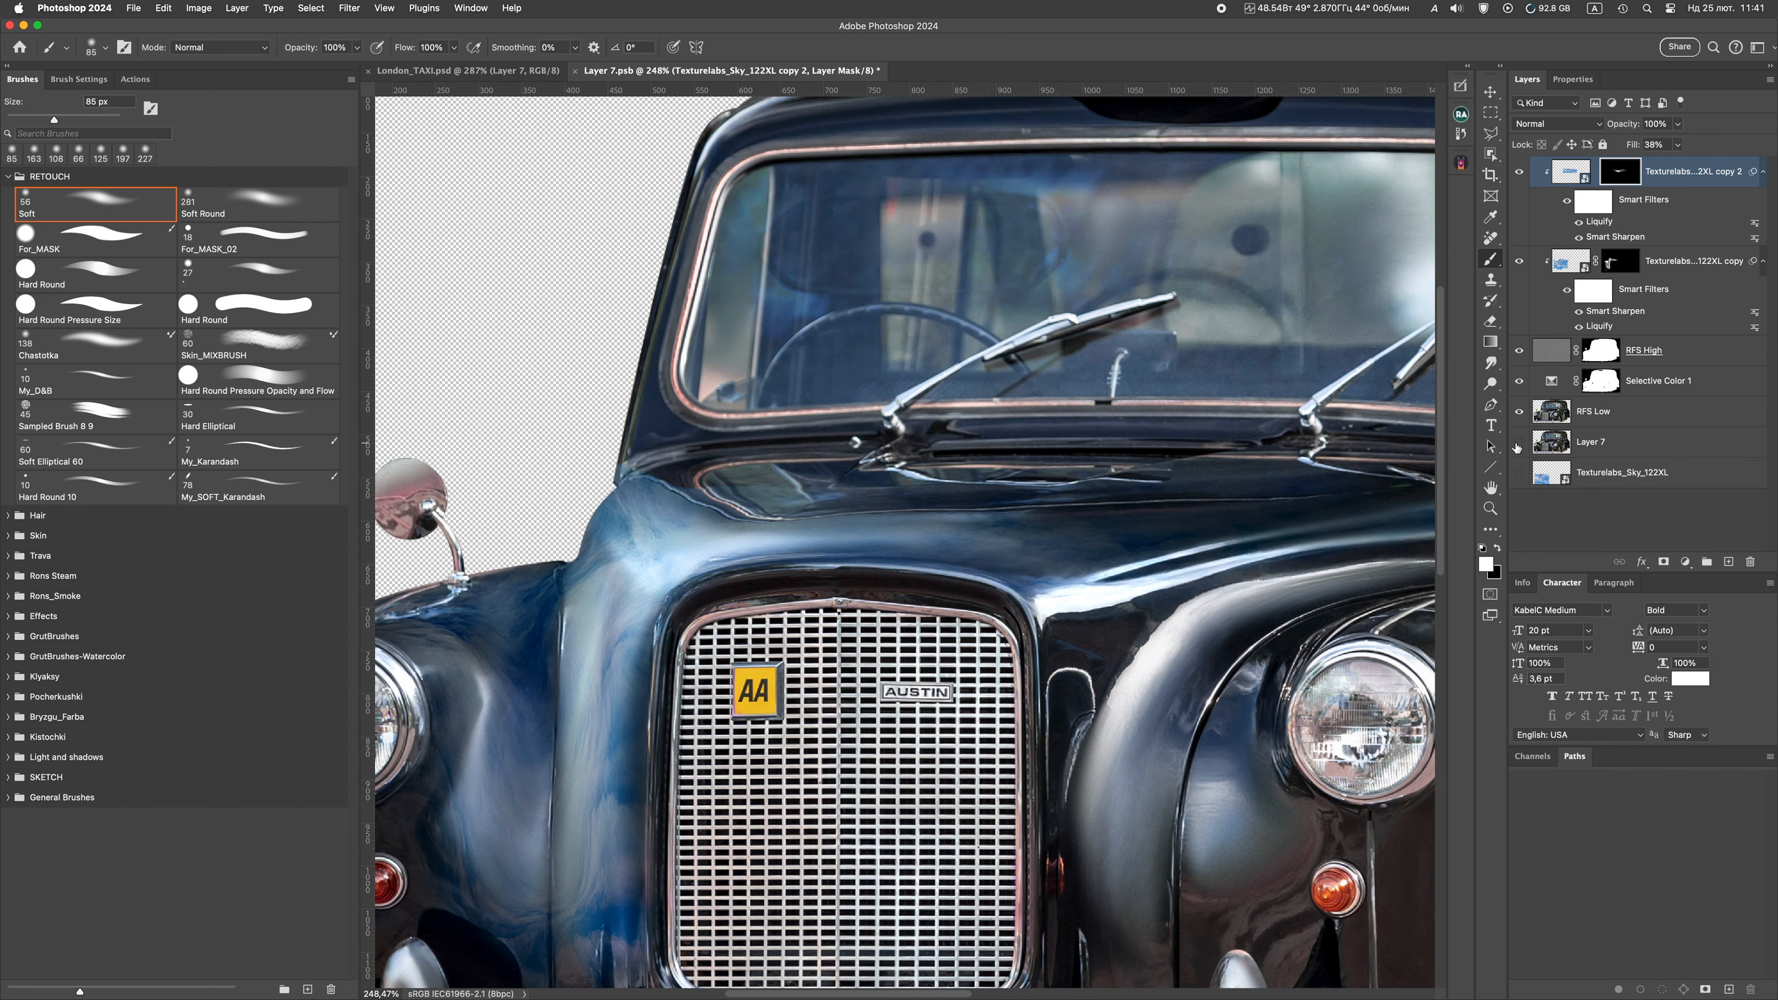
double_click(1600, 223)
key("super+plus")
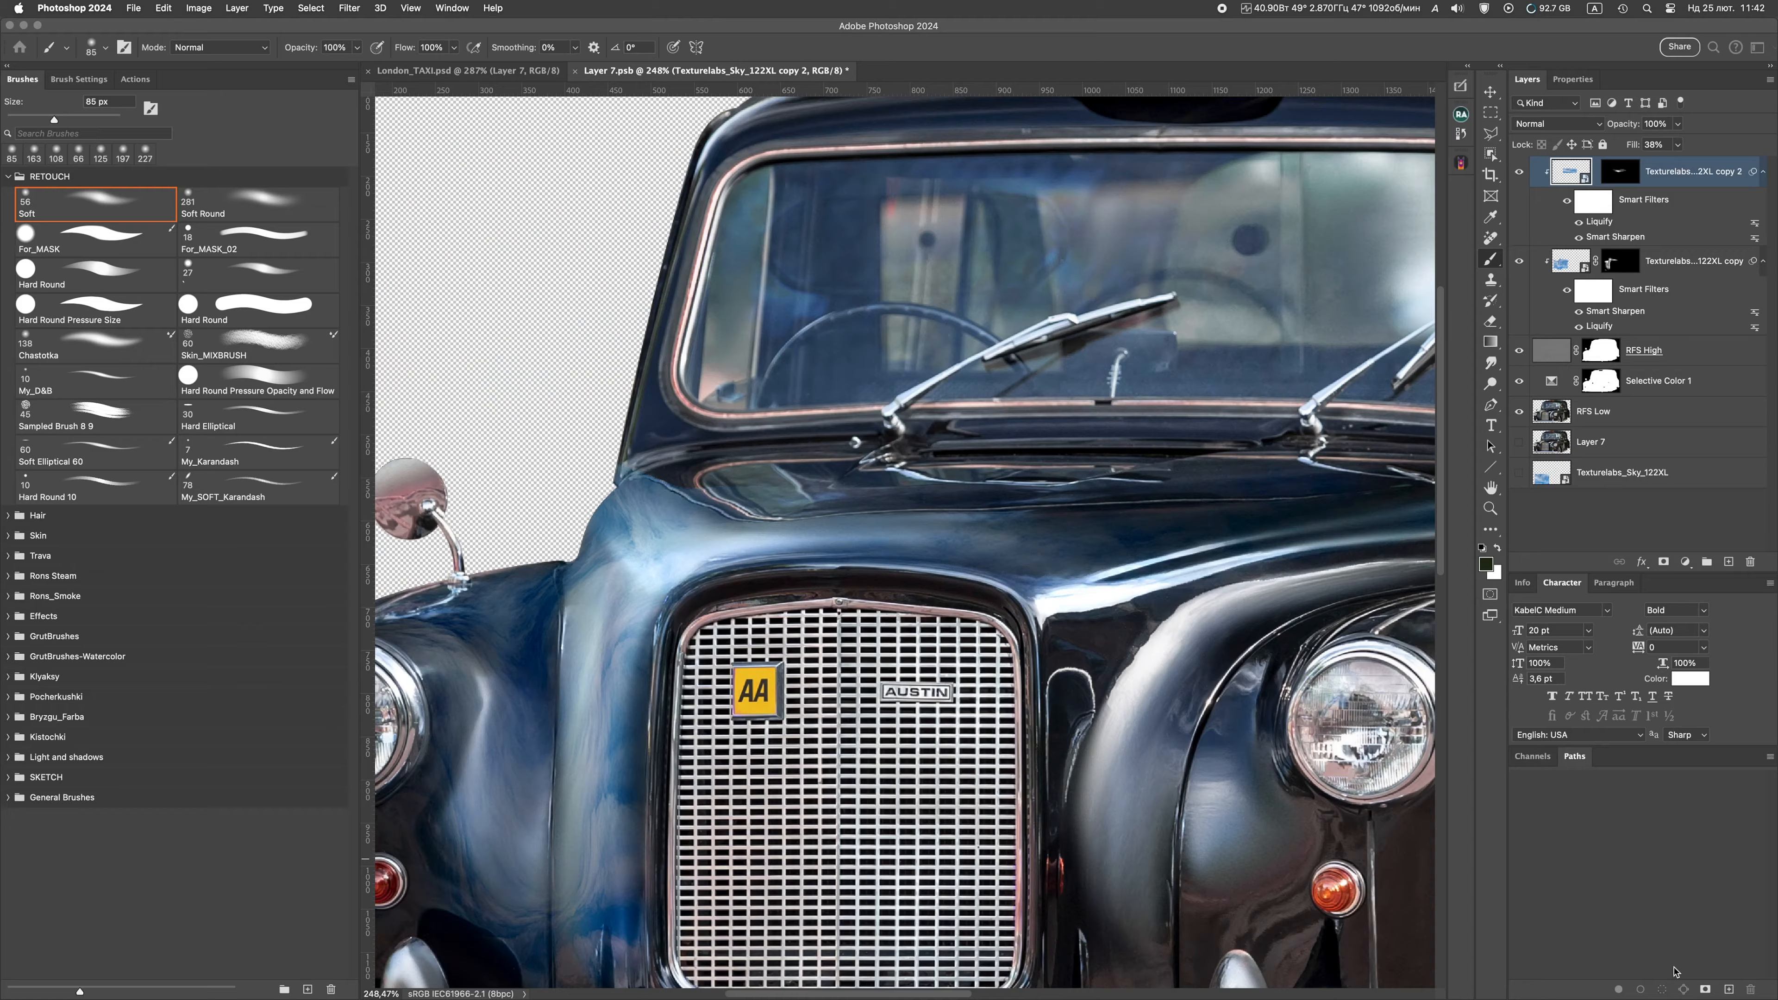
scroll(1068, 544, "right", 5)
mouse_move(992, 551)
left_mouse_down()
mouse_move(1060, 533)
mouse_move(1049, 564)
mouse_move(1171, 509)
mouse_move(1009, 484)
left_mouse_up()
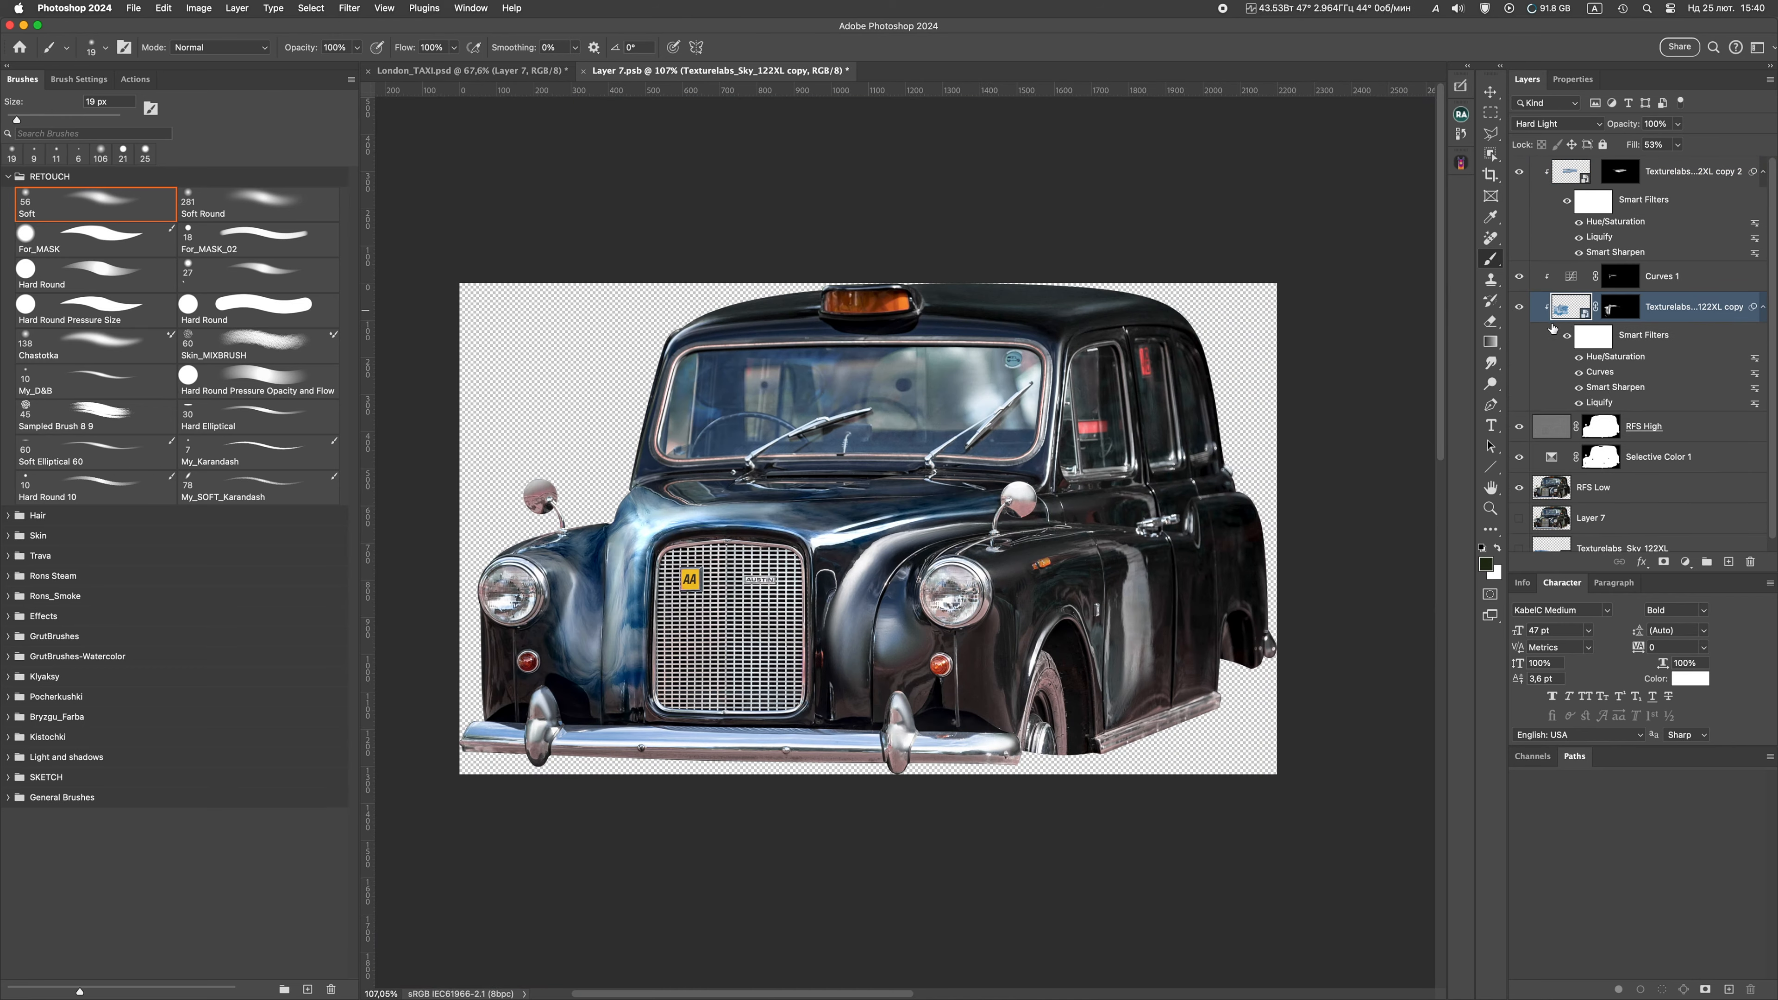
Duplicate the first masked sky copy to the top of the layer stack and delete the duplicate's Liquify filter
left_click_drag(1553, 308, 1553, 173, "alt")
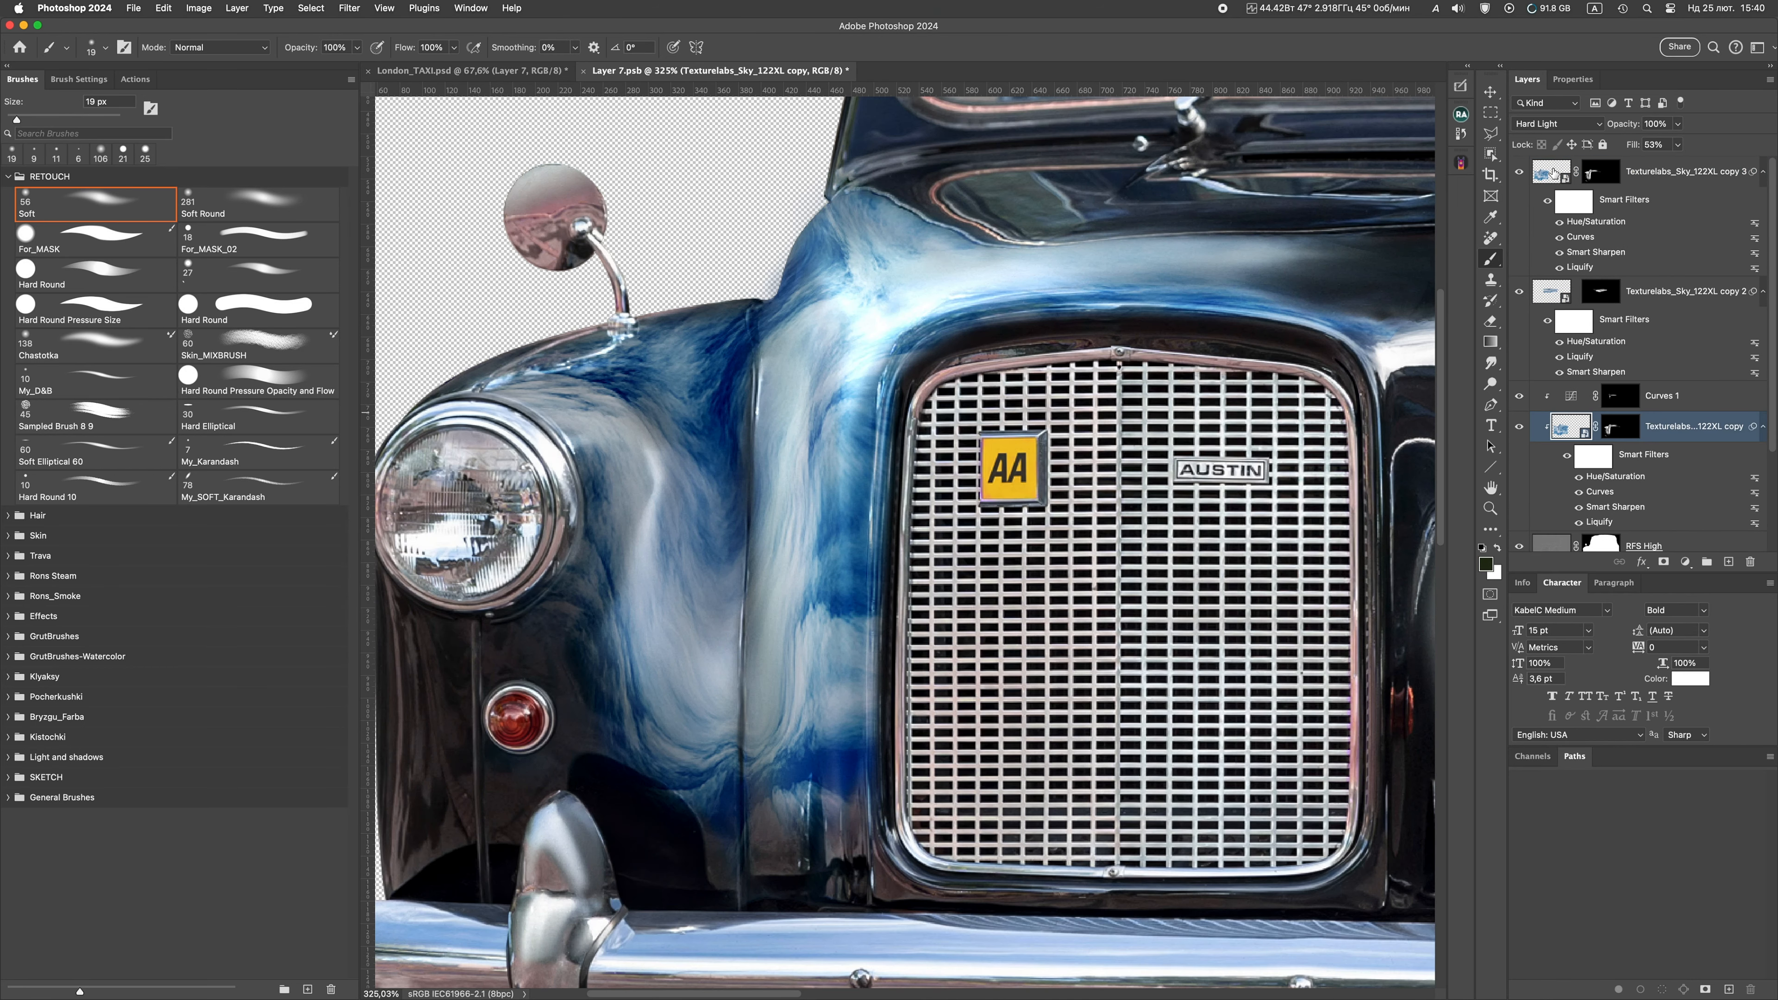
left_click(1552, 174)
right_click(1603, 272)
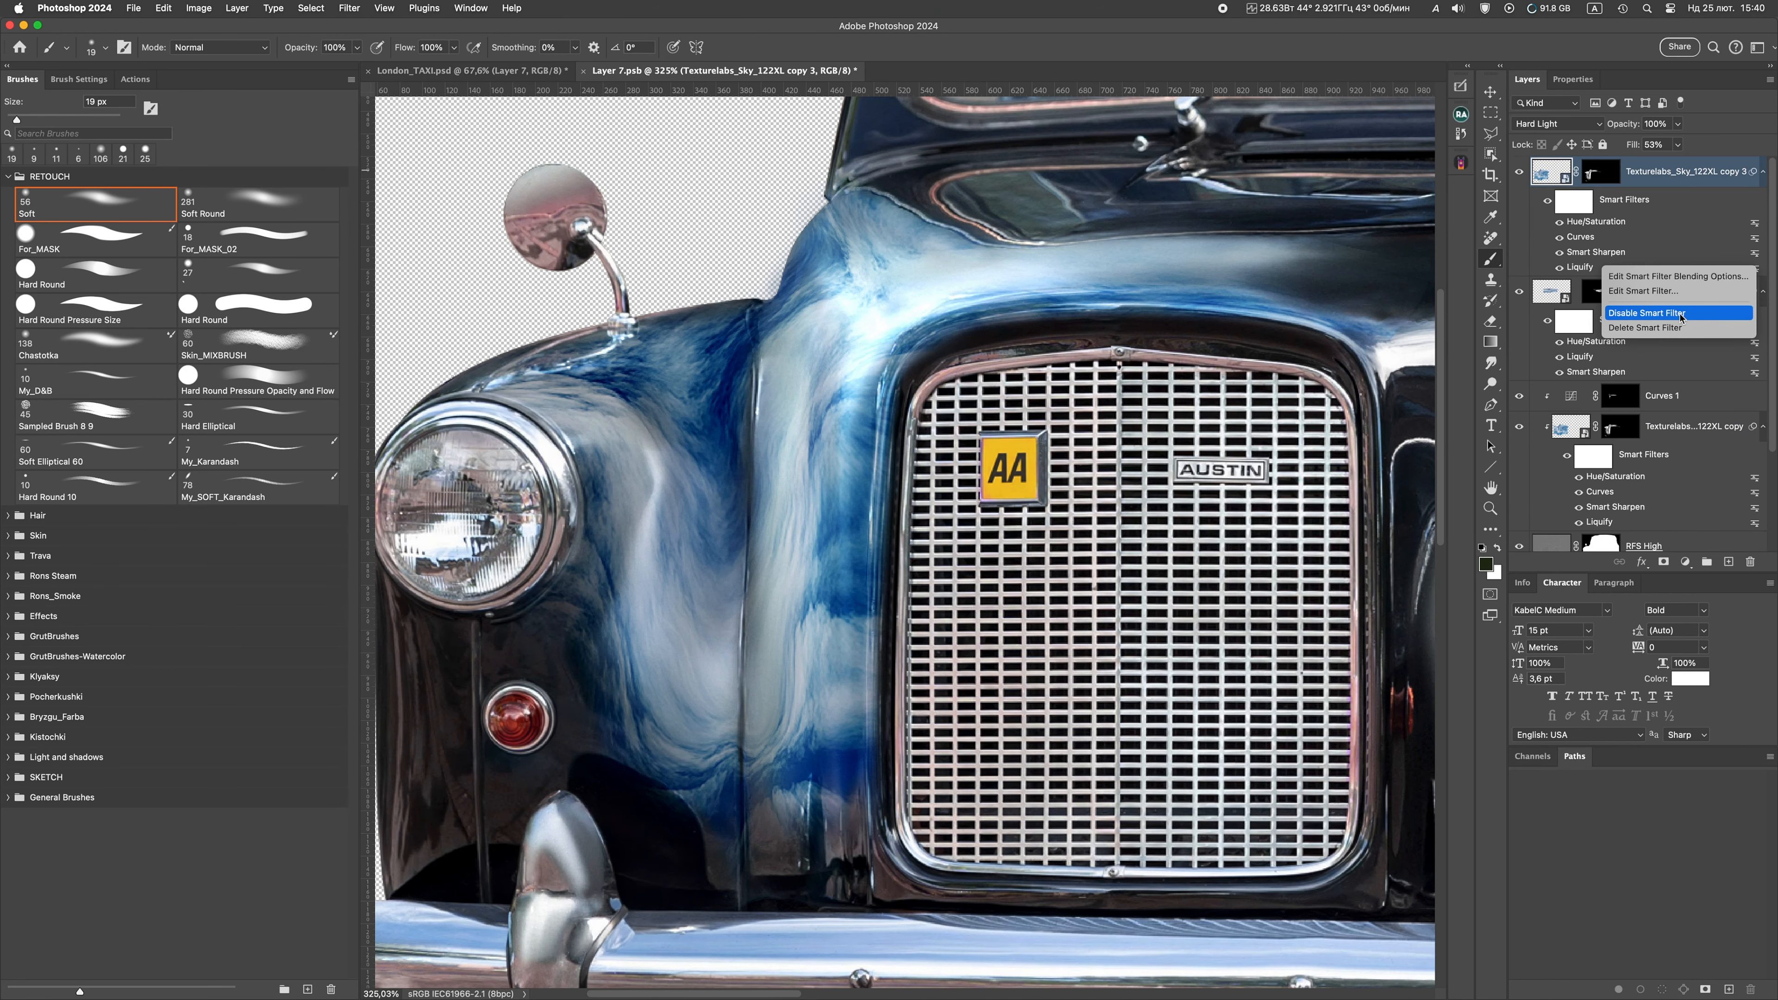
left_click(1645, 327)
Move the duplicated sky from the left front fender to the right front fender
key("super+0")
key("super+t")
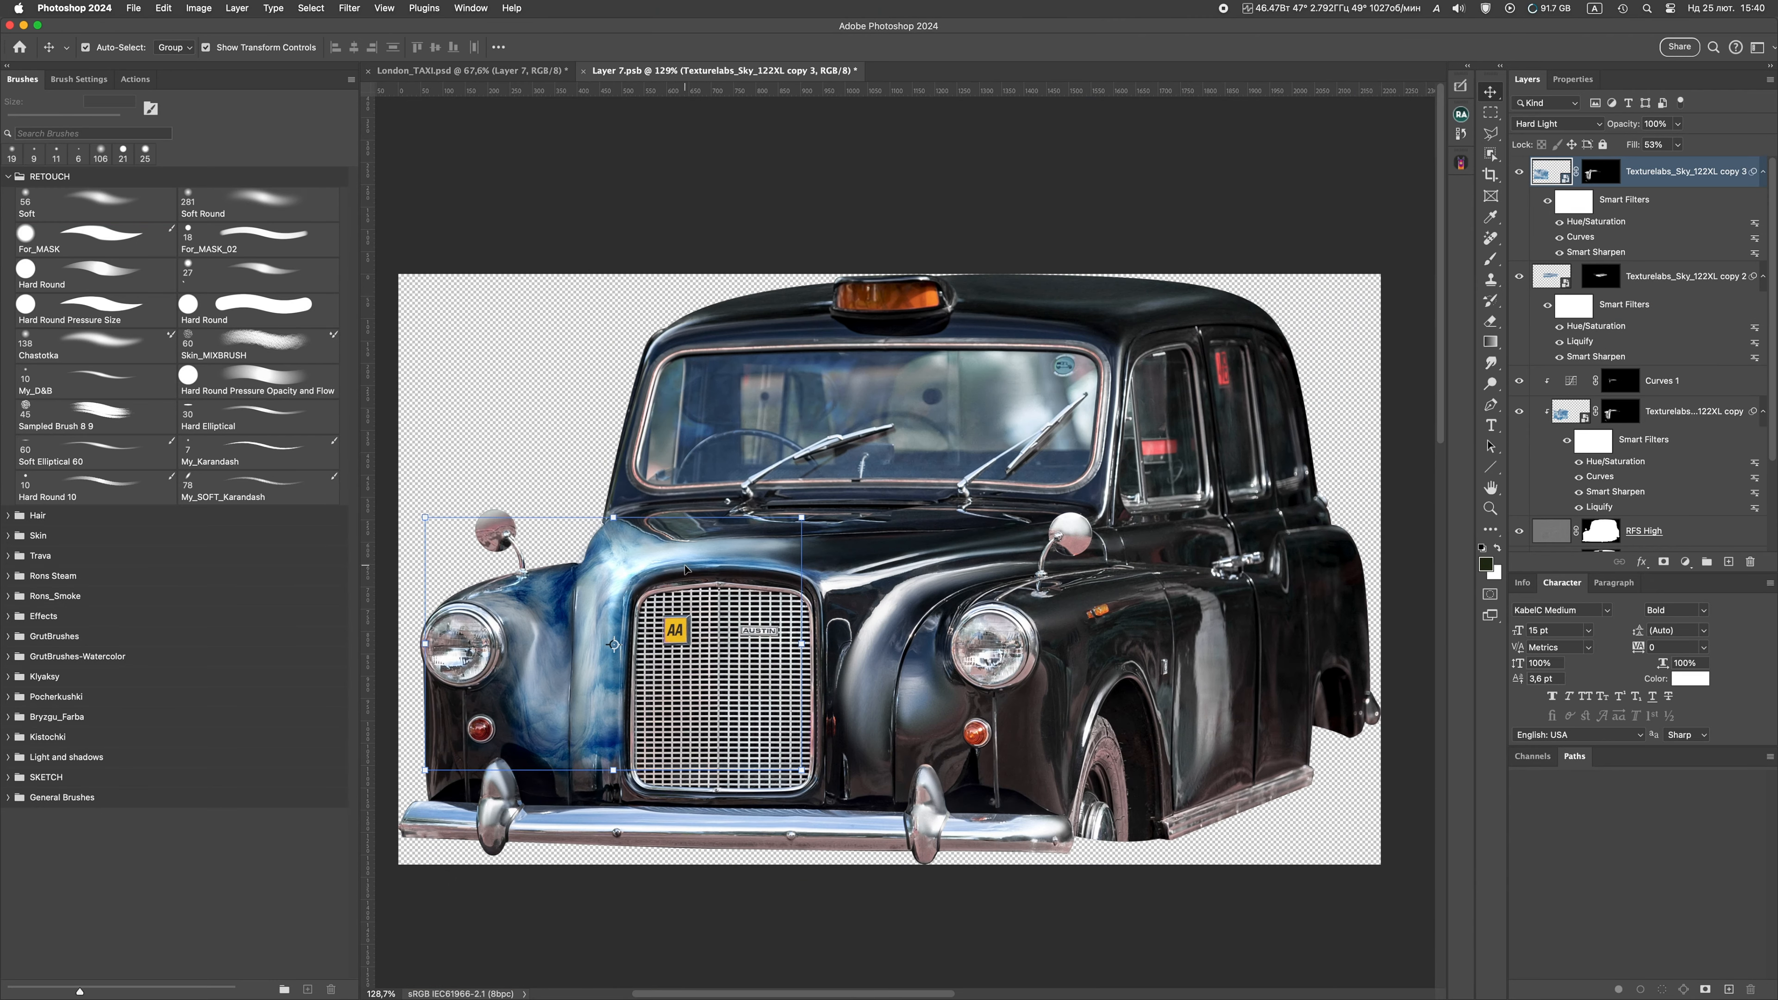
left_click_drag(683, 569, 1063, 516)
key("Return")
Make the duplicated sky's mask fully white and reshape the layer to cover the right fender and front door
left_click(1599, 174)
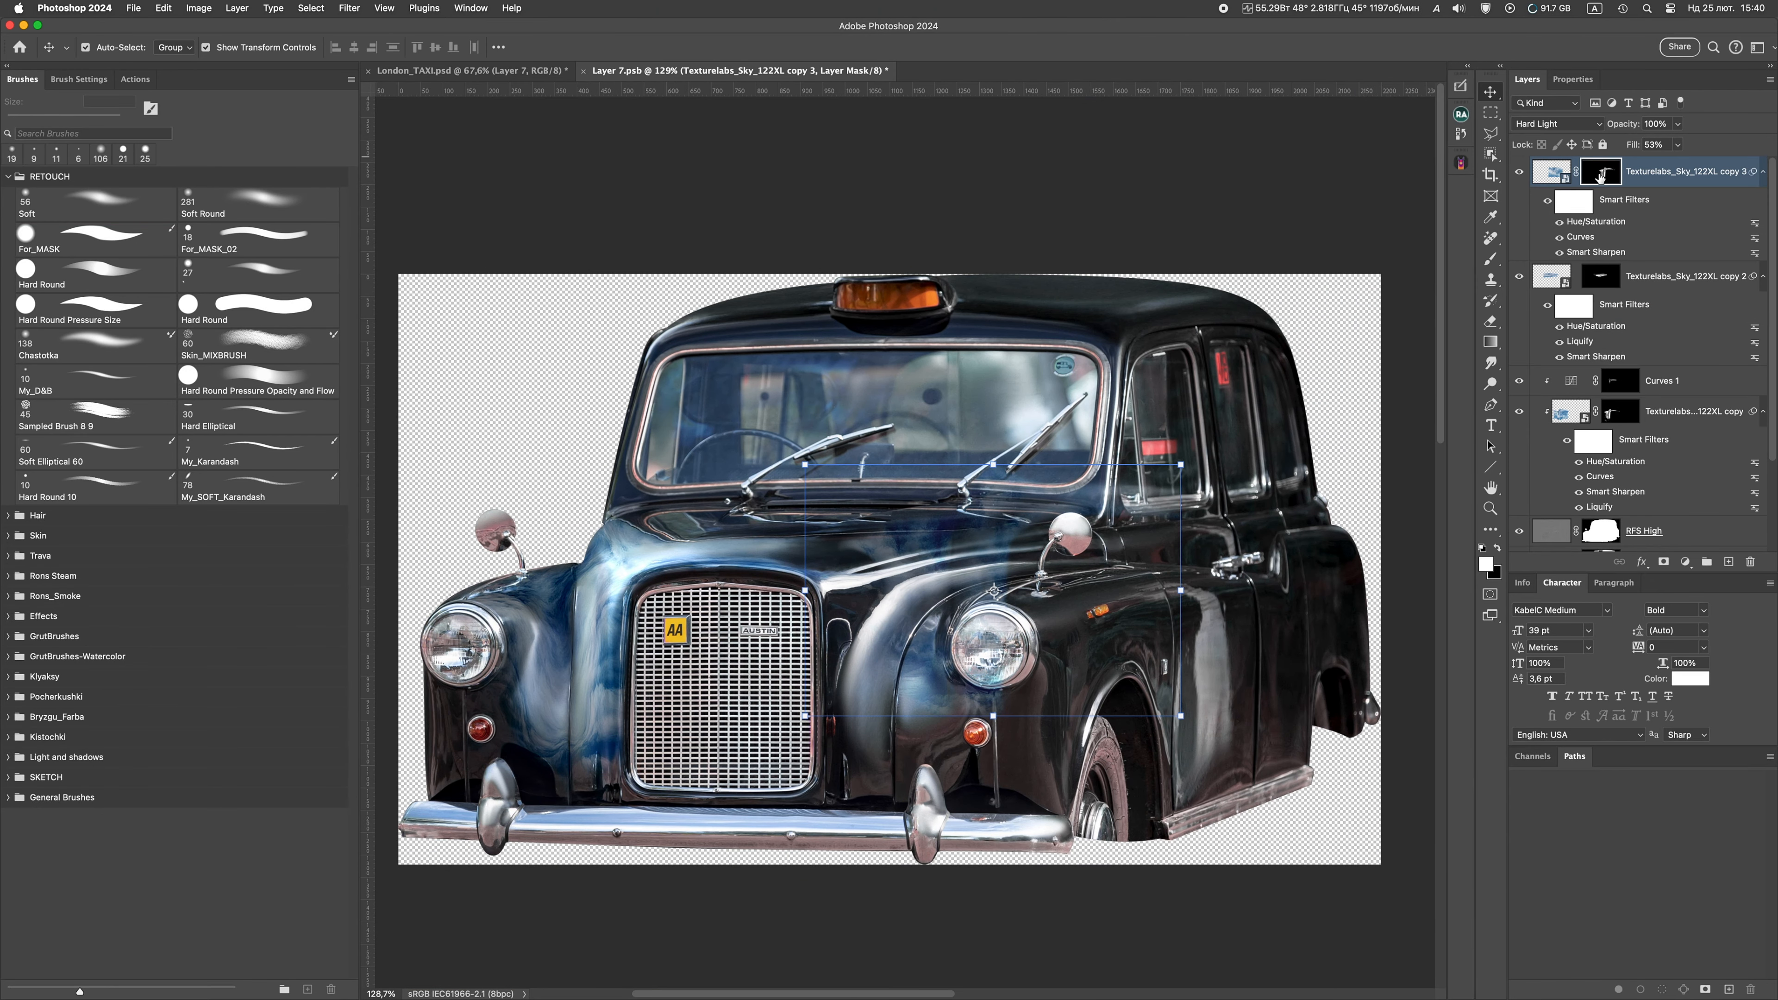
key("super+i")
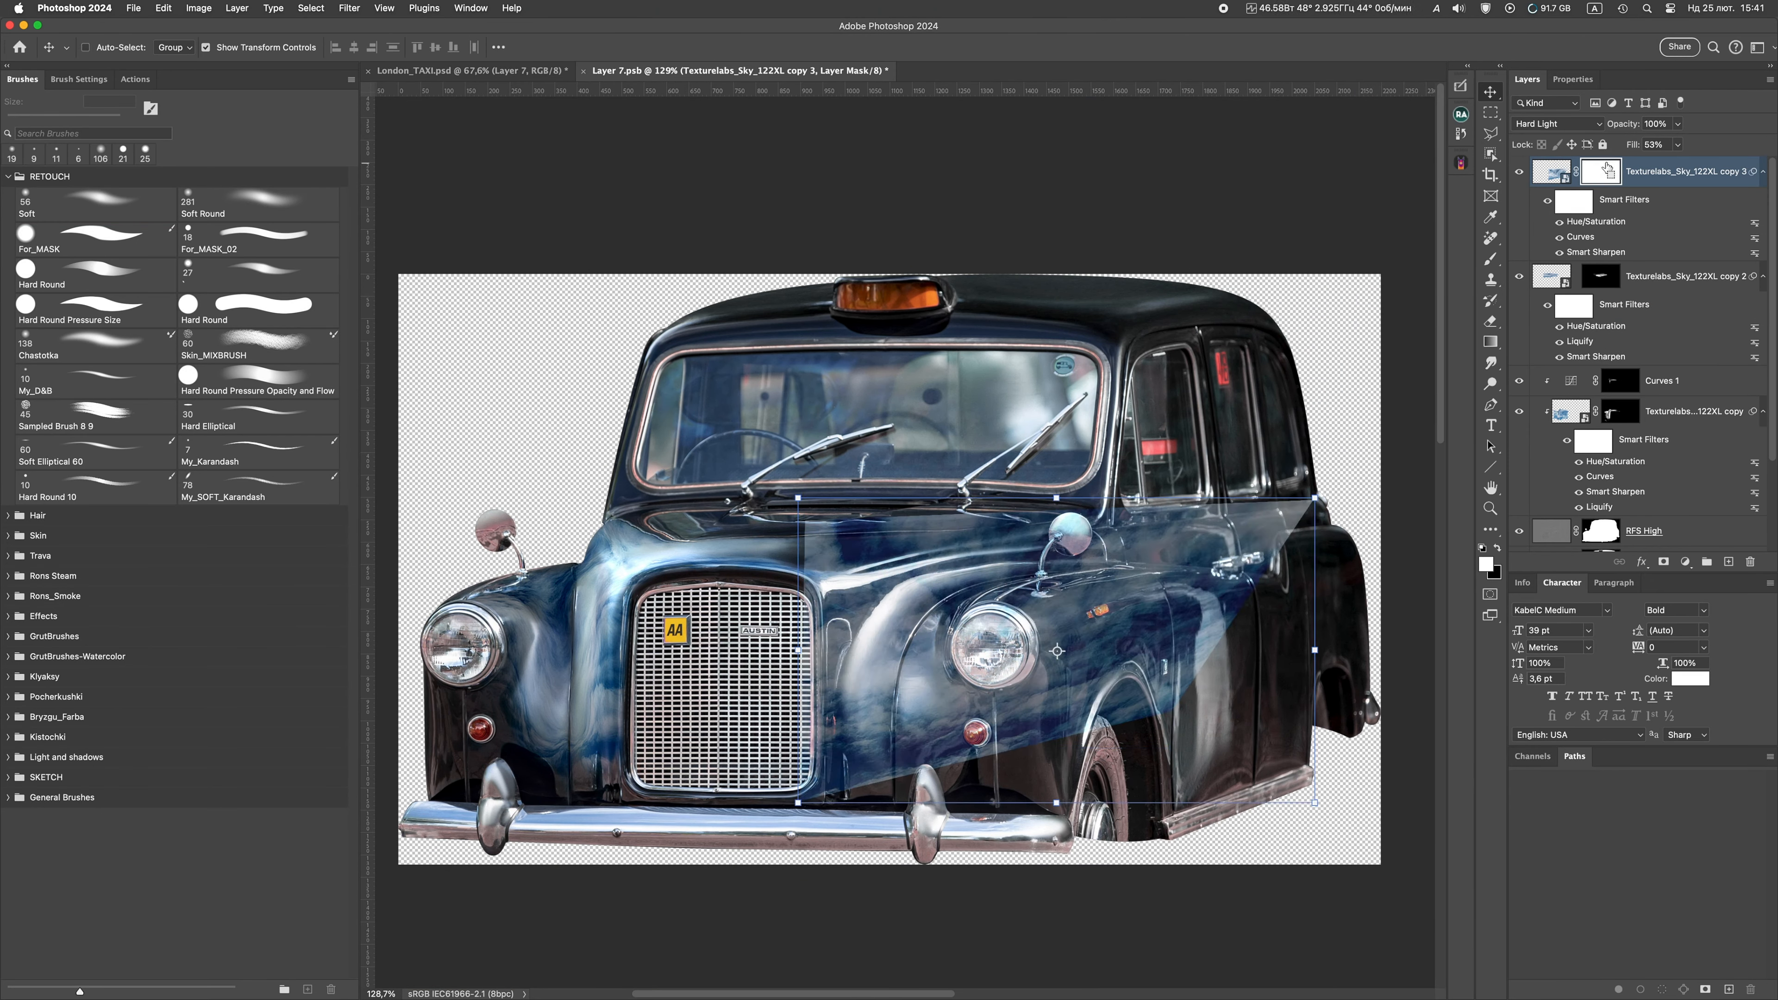
left_click_drag(798, 803, 795, 846)
key("Return")
Warp the duplicated sky with Liquify so its clouds follow the hood's side and curve around the right headlight
key("shift+super+x")
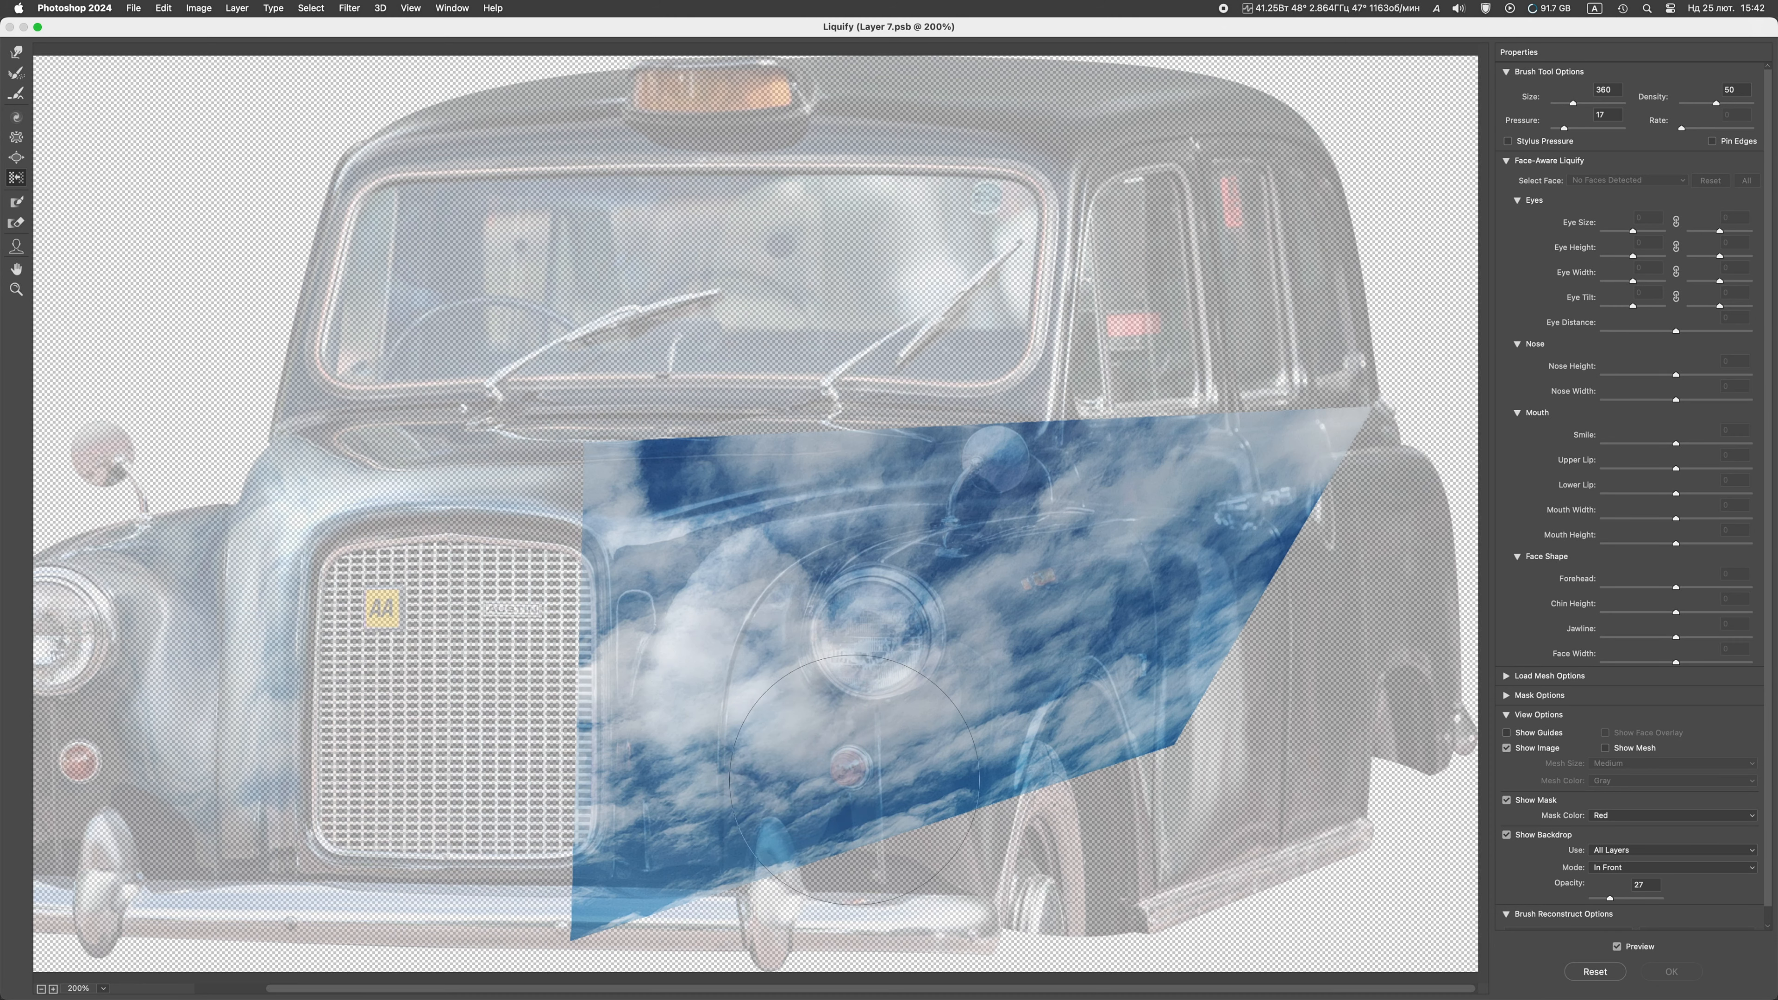
mouse_move(820, 762)
left_mouse_down()
mouse_move(770, 630)
mouse_move(873, 658)
left_mouse_up()
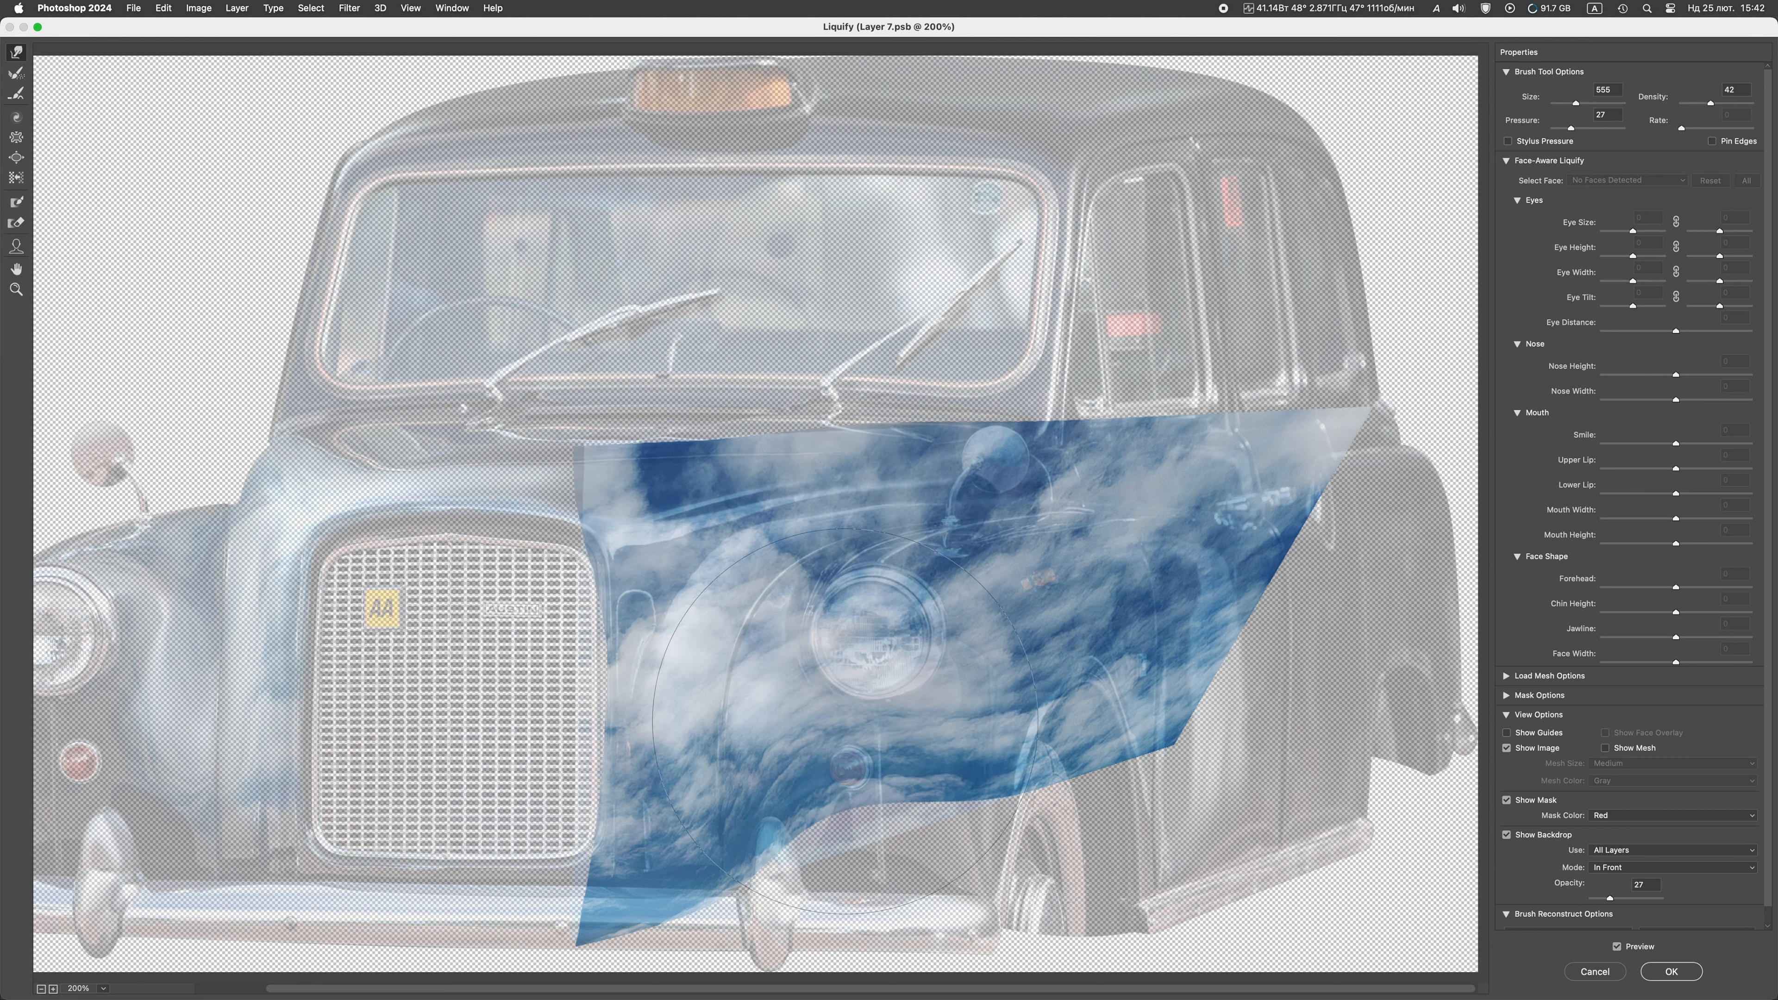
left_click_drag(739, 791, 1002, 630)
mouse_move(1177, 701)
left_mouse_down()
mouse_move(1226, 511)
mouse_move(1199, 533)
left_mouse_up()
left_click_drag(1022, 655, 964, 639)
left_click_drag(840, 760, 925, 690)
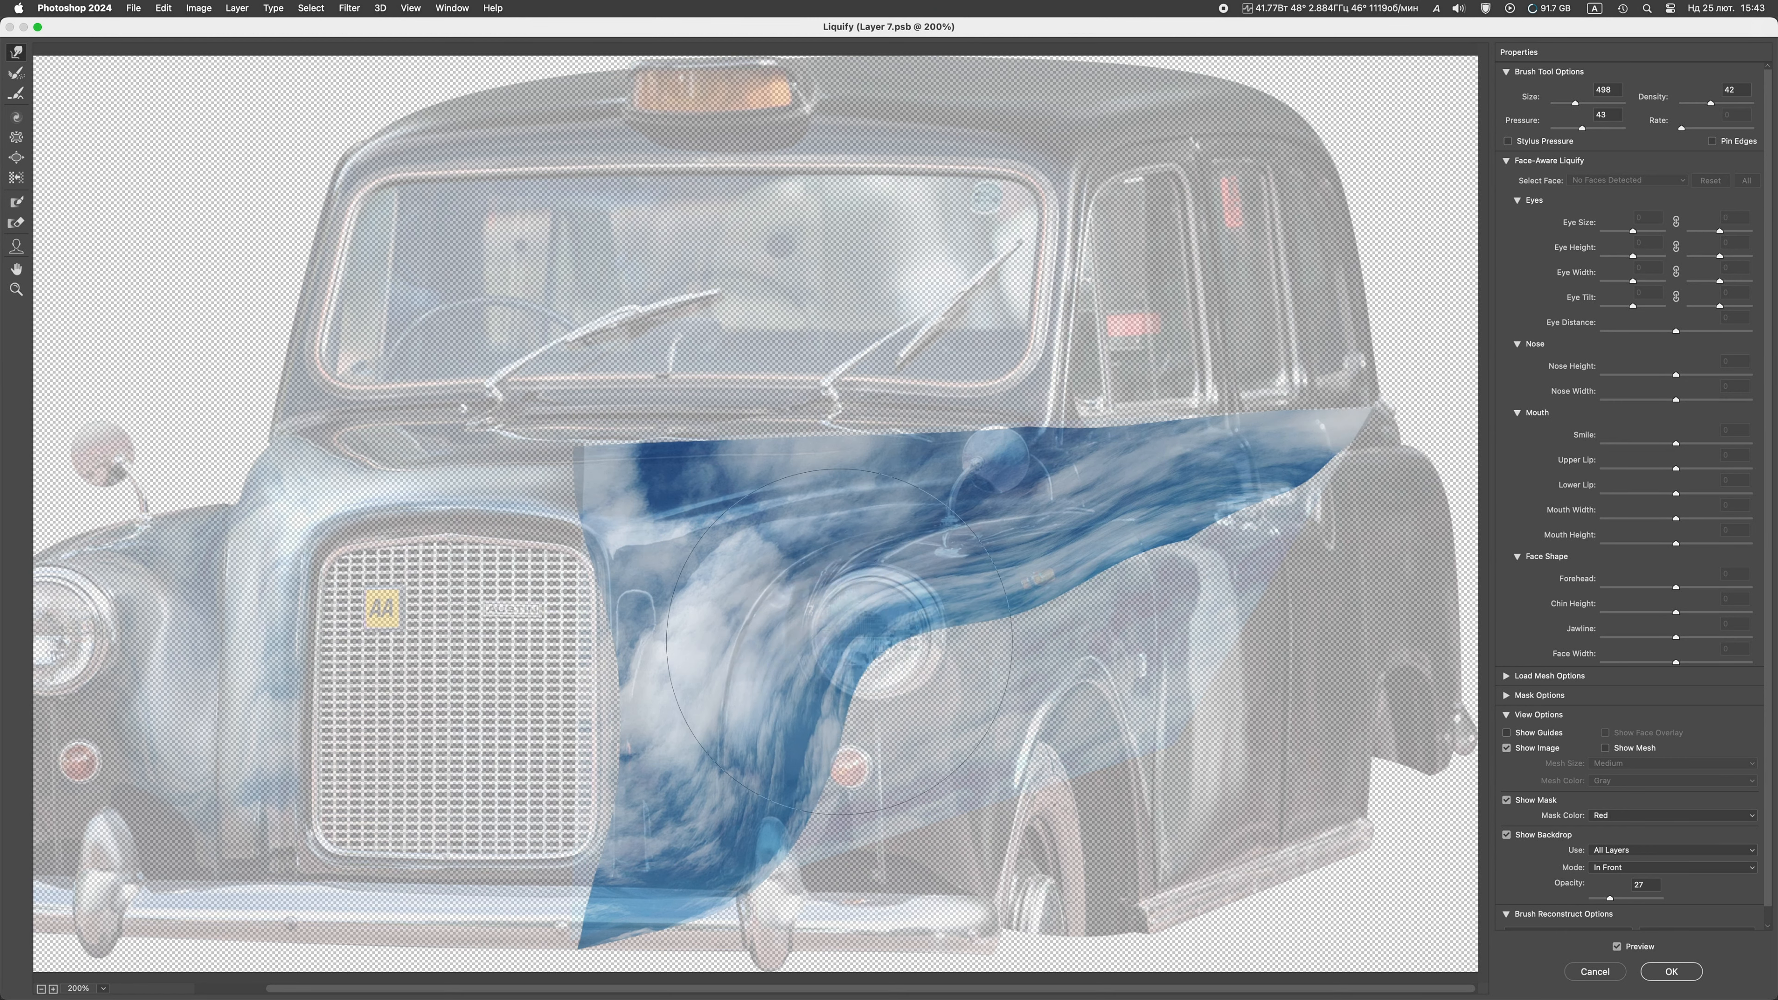
left_click_drag(795, 669, 763, 605)
left_click(1671, 971)
Compare the car with the original Layer 7 and refine the sky's Liquify warp beside the grille with a smaller brush
scroll(1729, 358, "down", 3)
left_click(1520, 519, "alt")
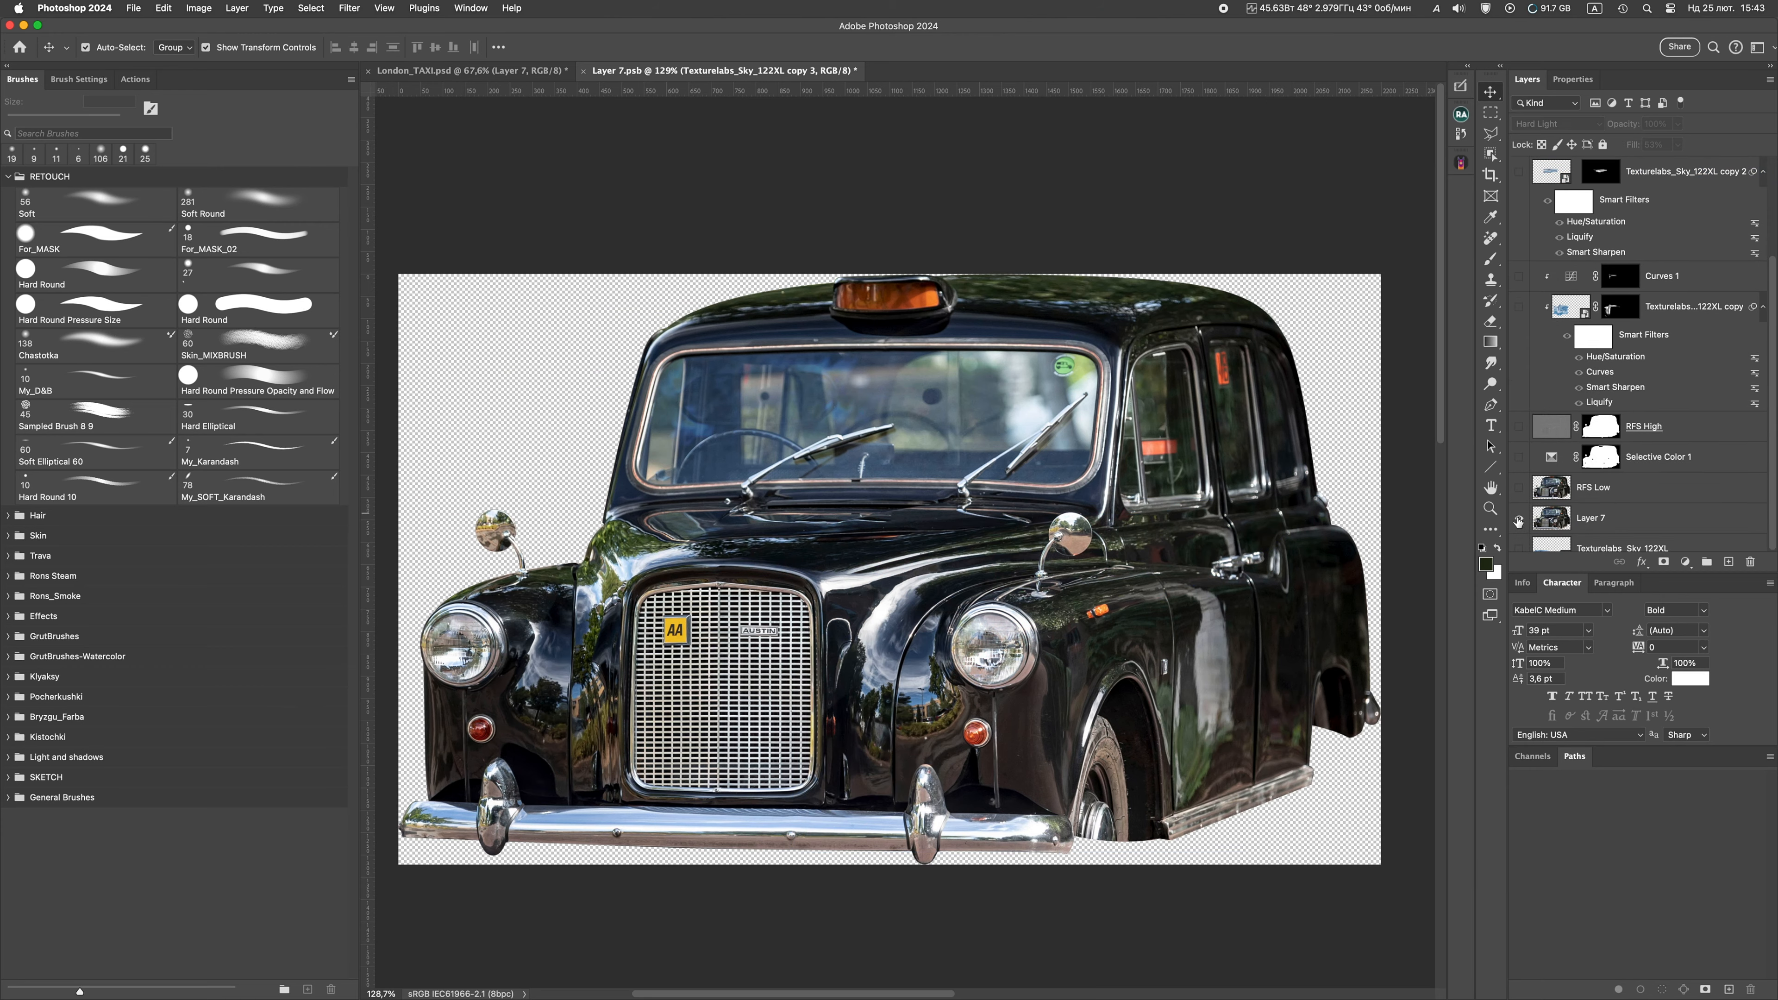
left_click(1519, 519, "alt")
double_click(1580, 237)
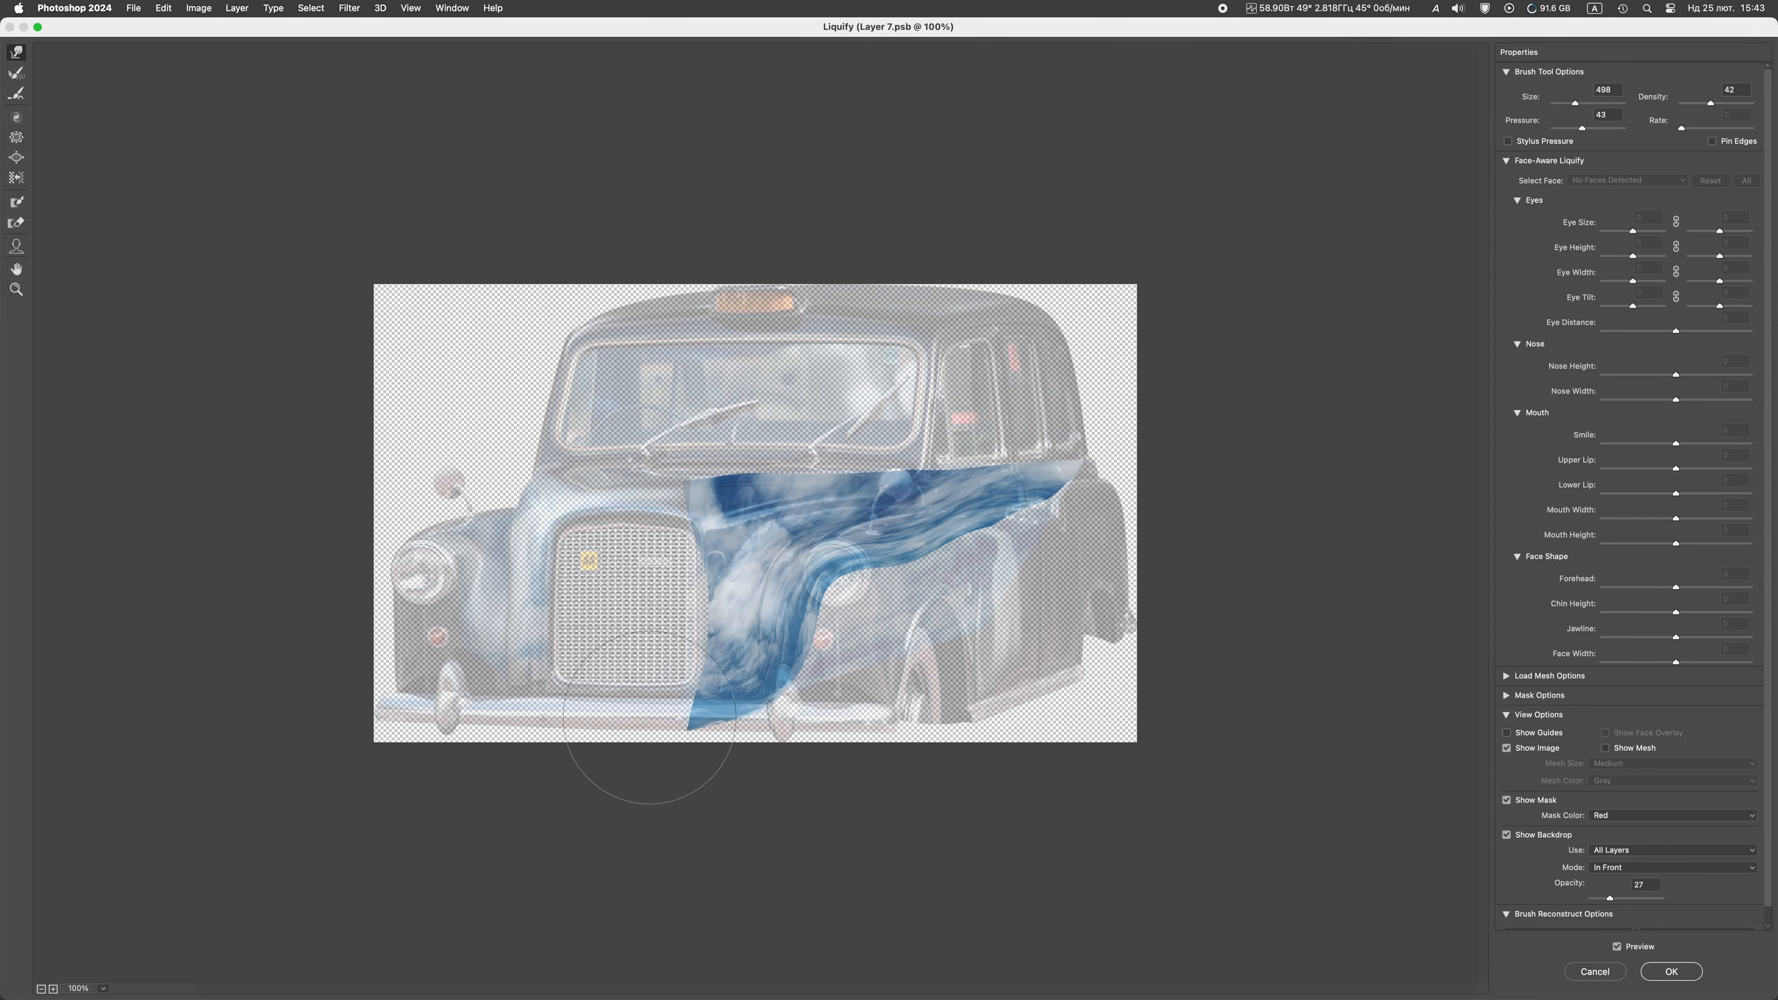
left_click_drag(650, 718, 719, 708)
key("super+plus")
key("bracketleft")
key("bracketleft")
key("bracketleft")
key("bracketleft")
key("bracketleft")
key("bracketleft")
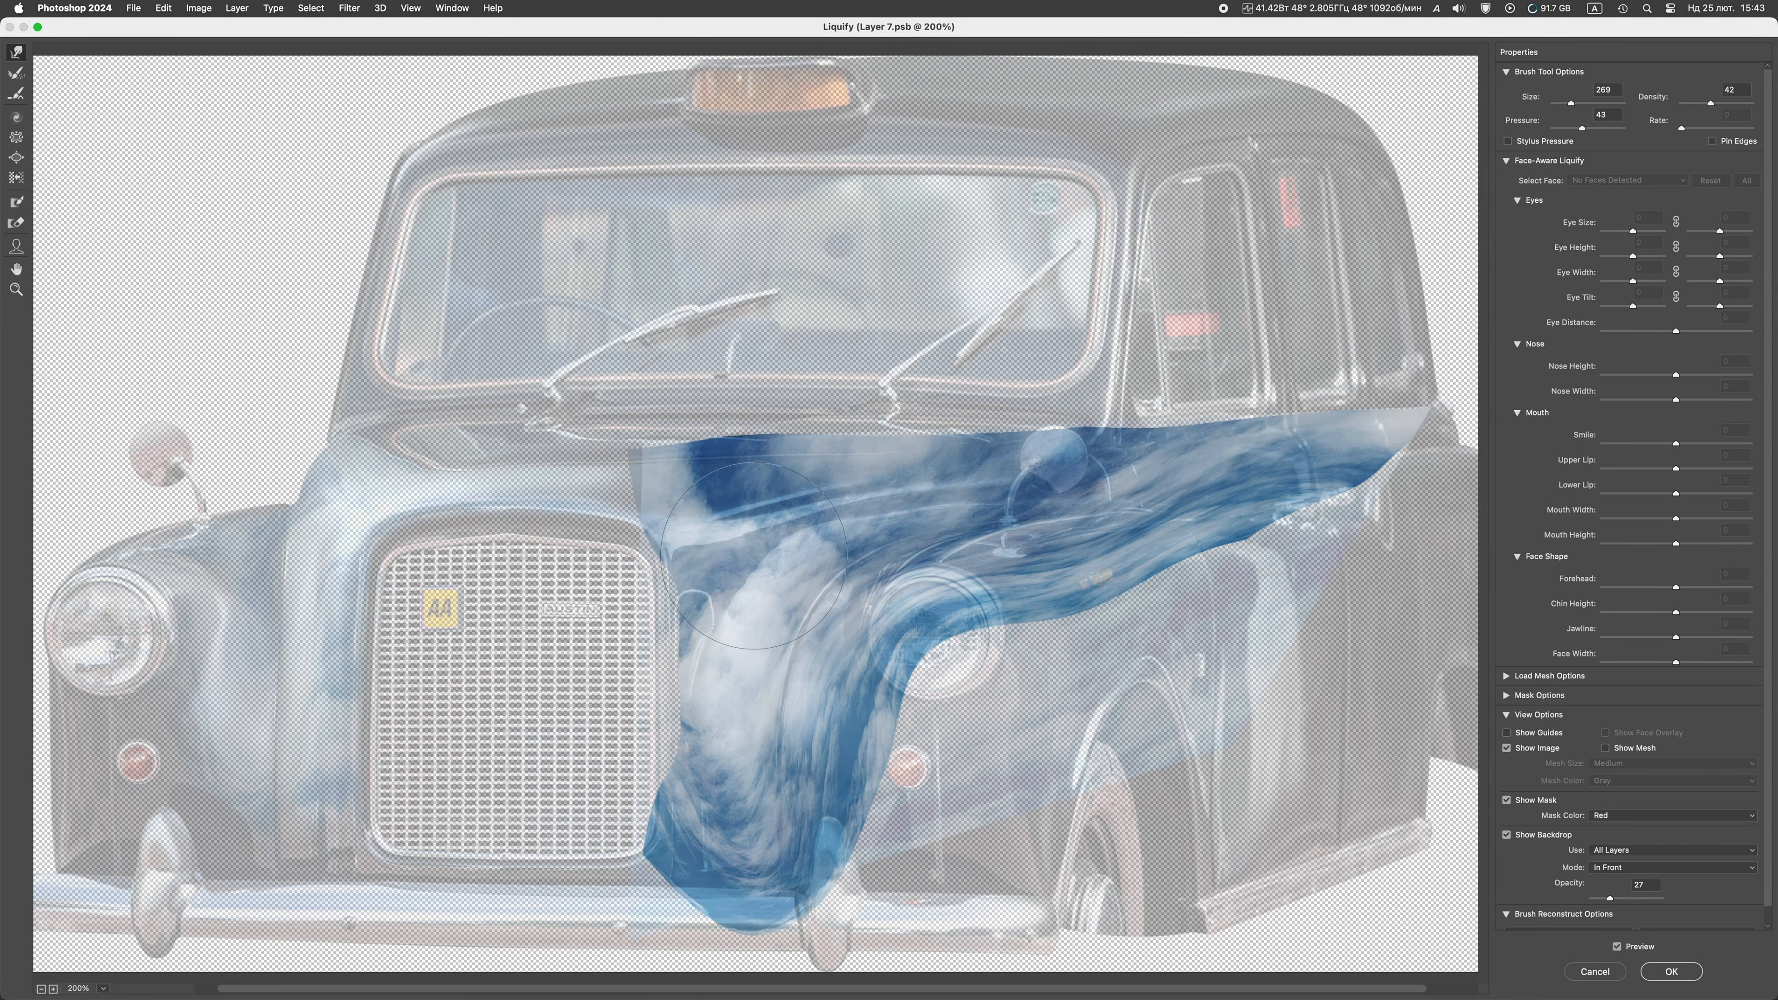
key("super+0")
left_click(1670, 971)
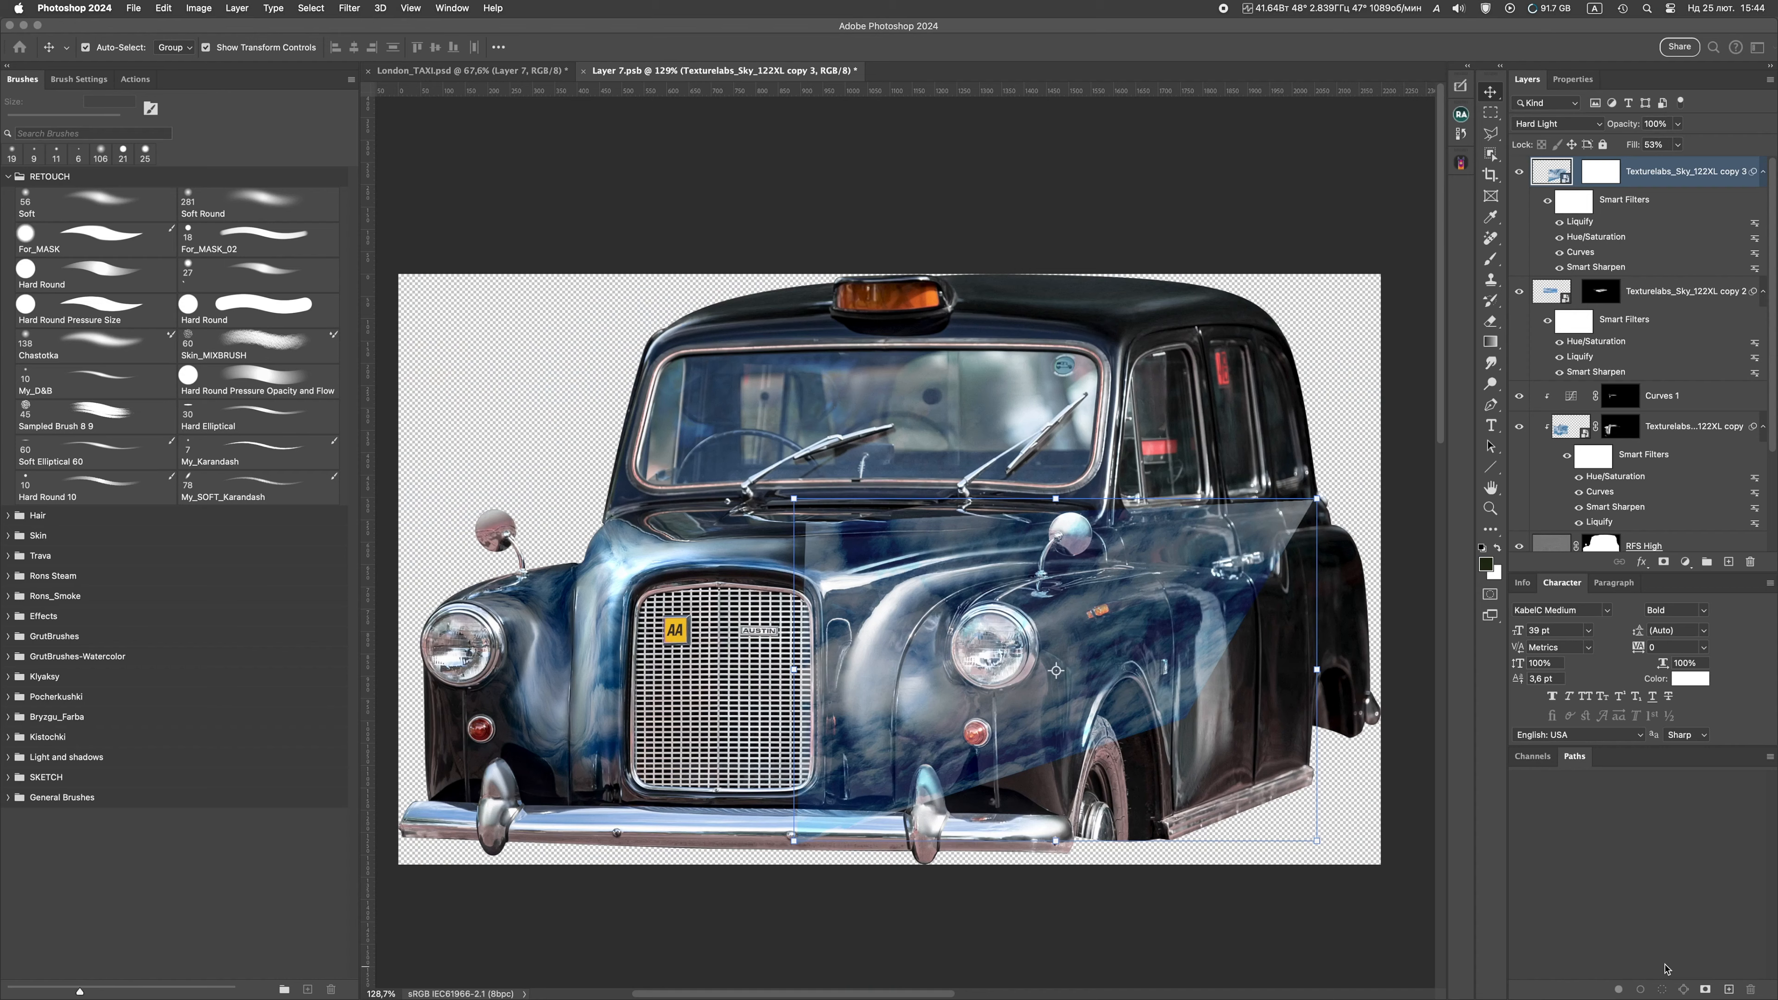
Make the duplicated sky's mask fully black and reveal the sky along the hood's right side with a soft 139 px brush
left_click(1604, 170)
key("super+i")
key("b")
left_click_drag(870, 564, 910, 564, "ctrl+alt")
left_click_drag(829, 562, 1030, 546)
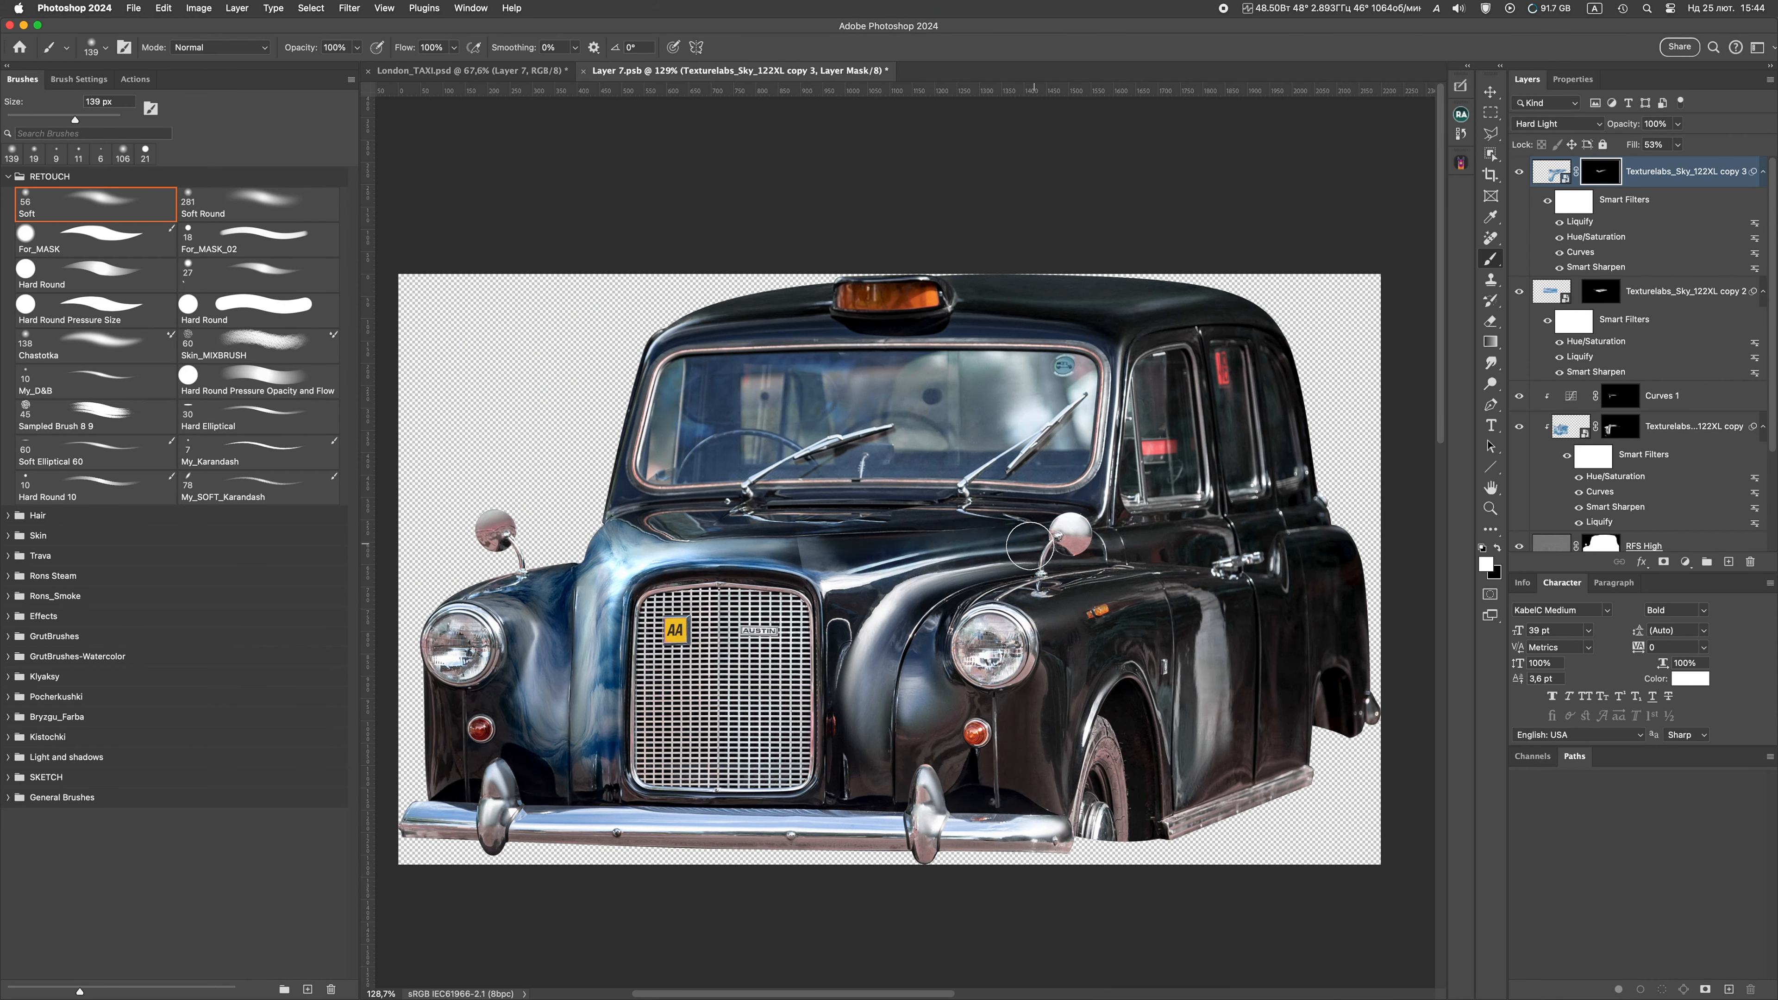
Review the sky's Liquify warp and paint its mask to reveal the sky down the right fender and toward the doors
key("shift+super+x")
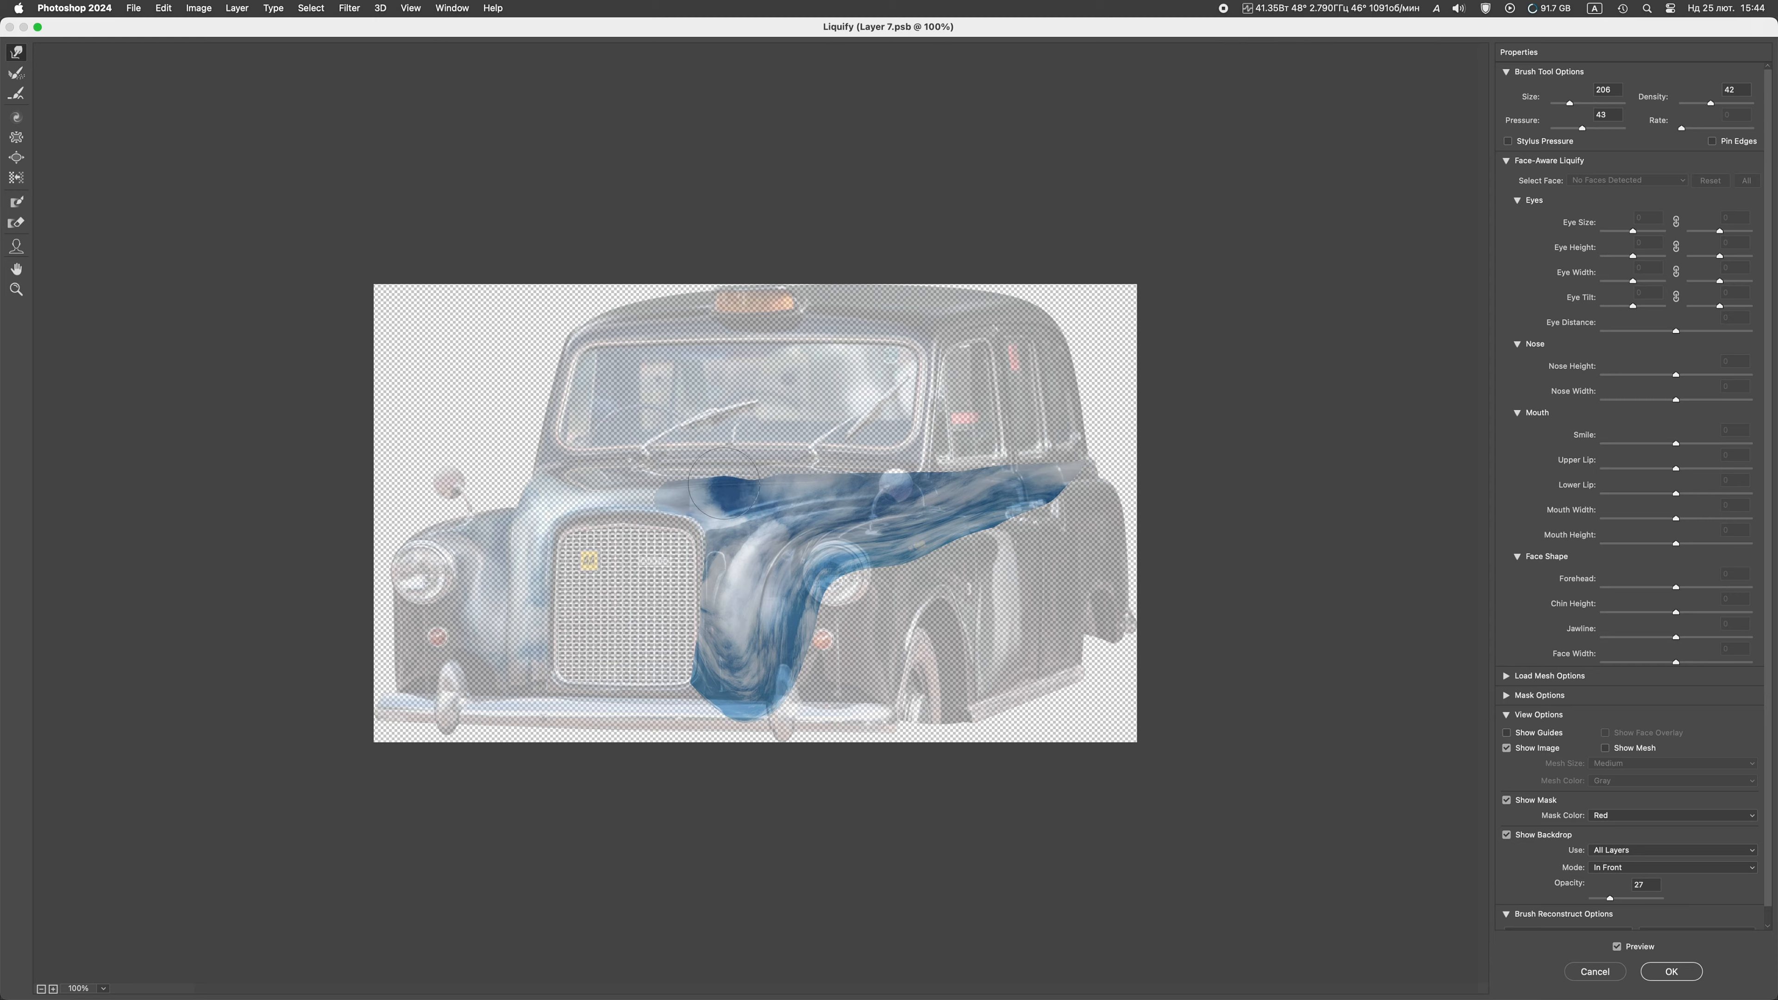
key("Return")
mouse_move(855, 603)
left_mouse_down()
mouse_move(910, 743)
mouse_move(932, 645)
mouse_move(844, 680)
mouse_move(945, 722)
left_mouse_up()
left_click_drag(1029, 561, 1295, 525)
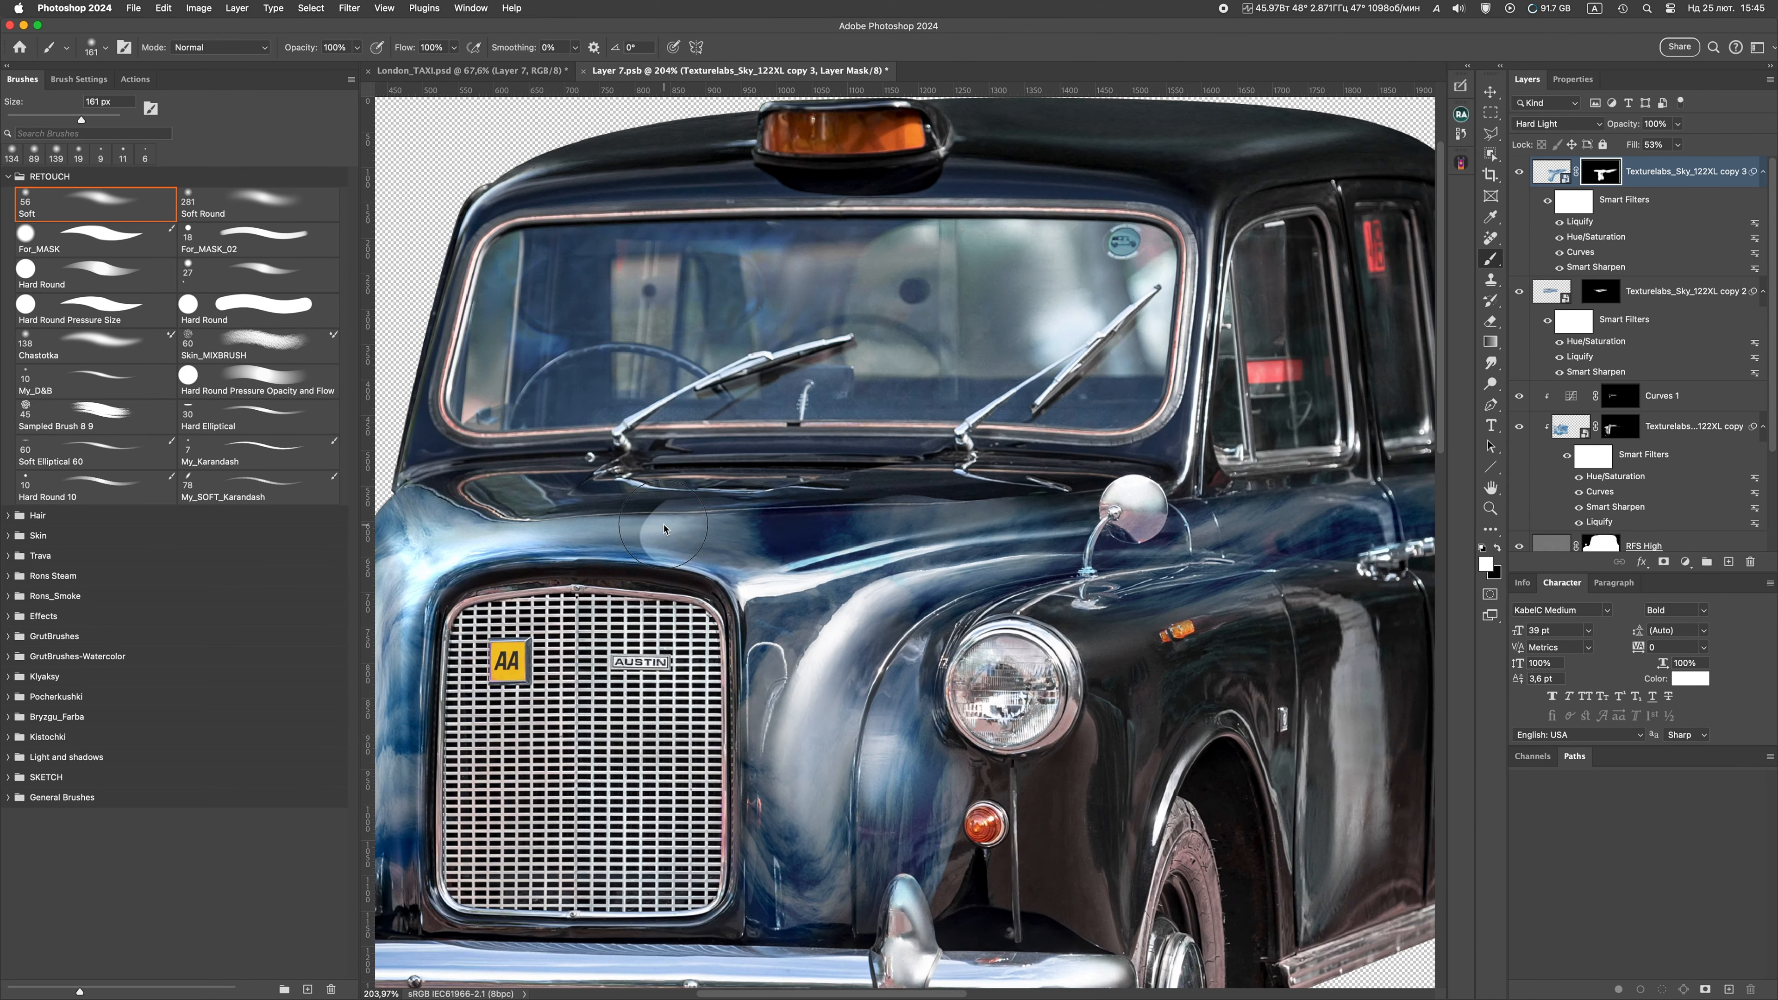
left_click_drag(663, 529, 644, 529)
left_click_drag(1129, 510, 1130, 320)
mouse_move(935, 690)
left_mouse_down()
mouse_move(947, 606)
mouse_move(912, 593)
left_mouse_up()
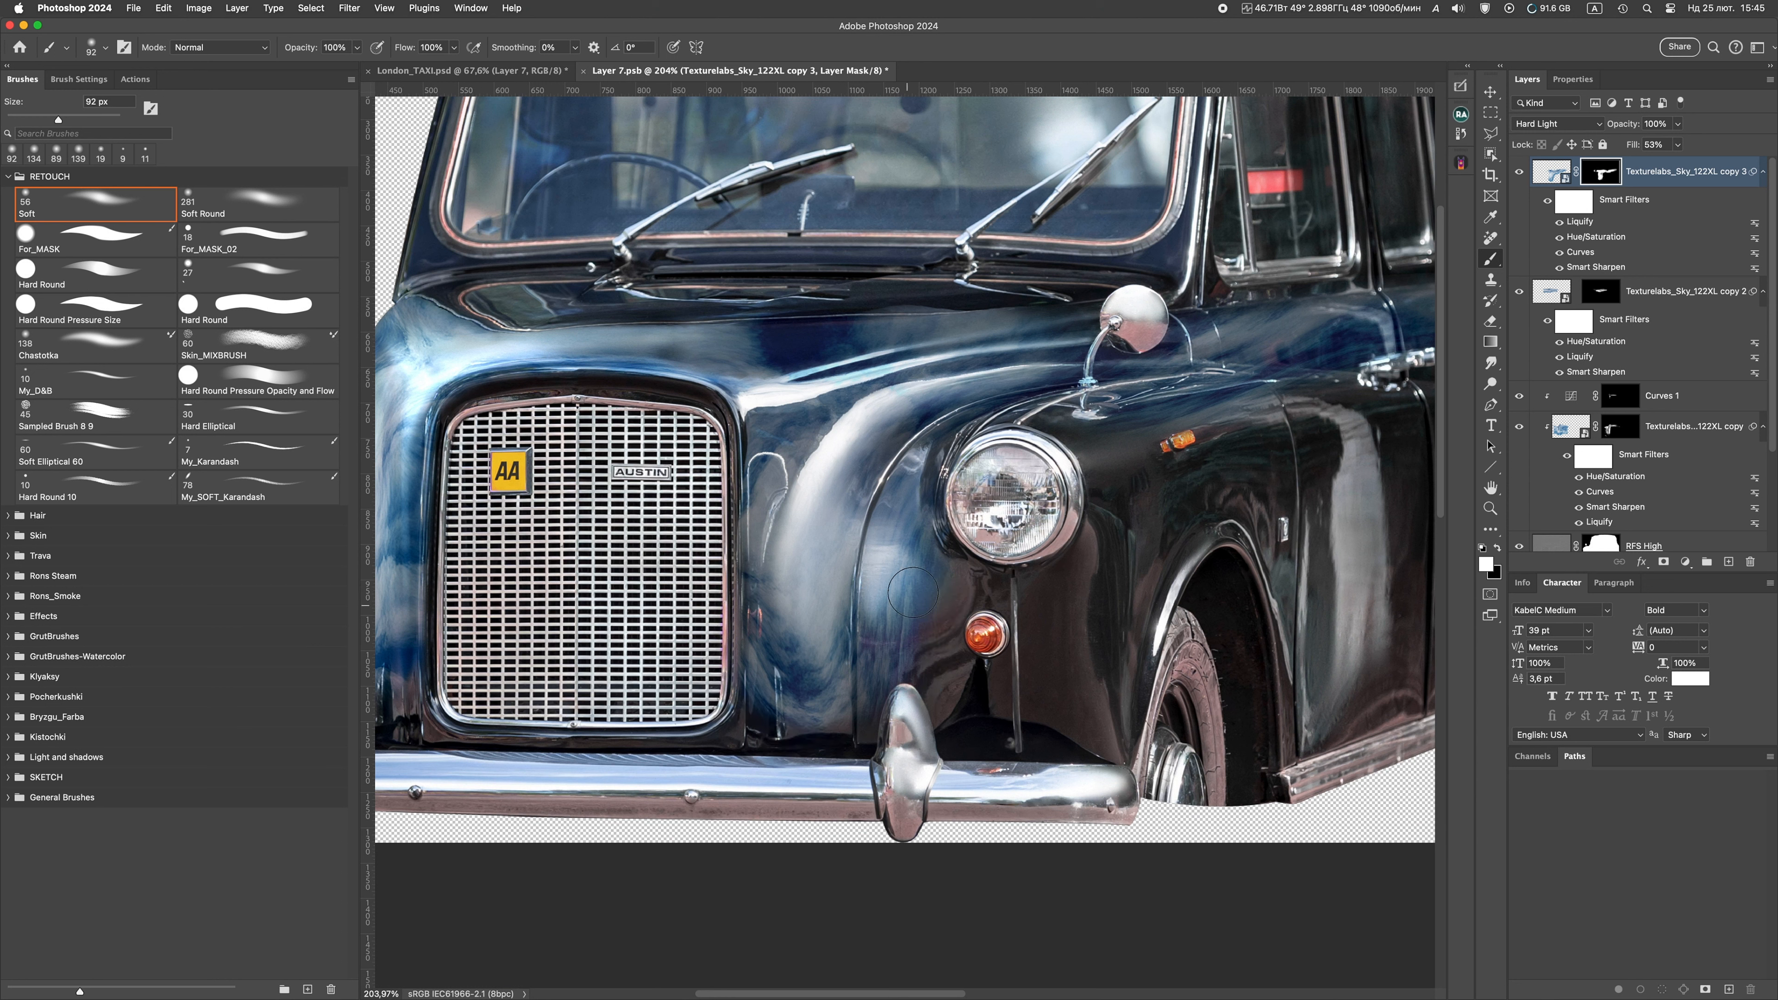
Refine the sky's mask on the inner fender between the grille and the right headlight
mouse_move(761, 678)
left_mouse_down()
mouse_move(746, 678)
mouse_move(756, 602)
mouse_move(837, 693)
mouse_move(788, 641)
left_mouse_up()
left_click_drag(766, 548, 776, 548)
left_click_drag(798, 648, 926, 446)
mouse_move(917, 507)
left_mouse_down()
mouse_move(800, 515)
mouse_move(957, 382)
mouse_move(880, 465)
left_mouse_up()
left_click_drag(987, 529, 937, 528)
Refine the sky's mask with smaller soft brushes along the hood edge, past the right mirror and toward the door
mouse_move(956, 484)
left_mouse_down()
mouse_move(1120, 455)
mouse_move(1330, 360)
left_mouse_up()
left_click_drag(1233, 392, 1064, 441)
left_click_drag(906, 363, 737, 356)
left_click_drag(1022, 416, 840, 449)
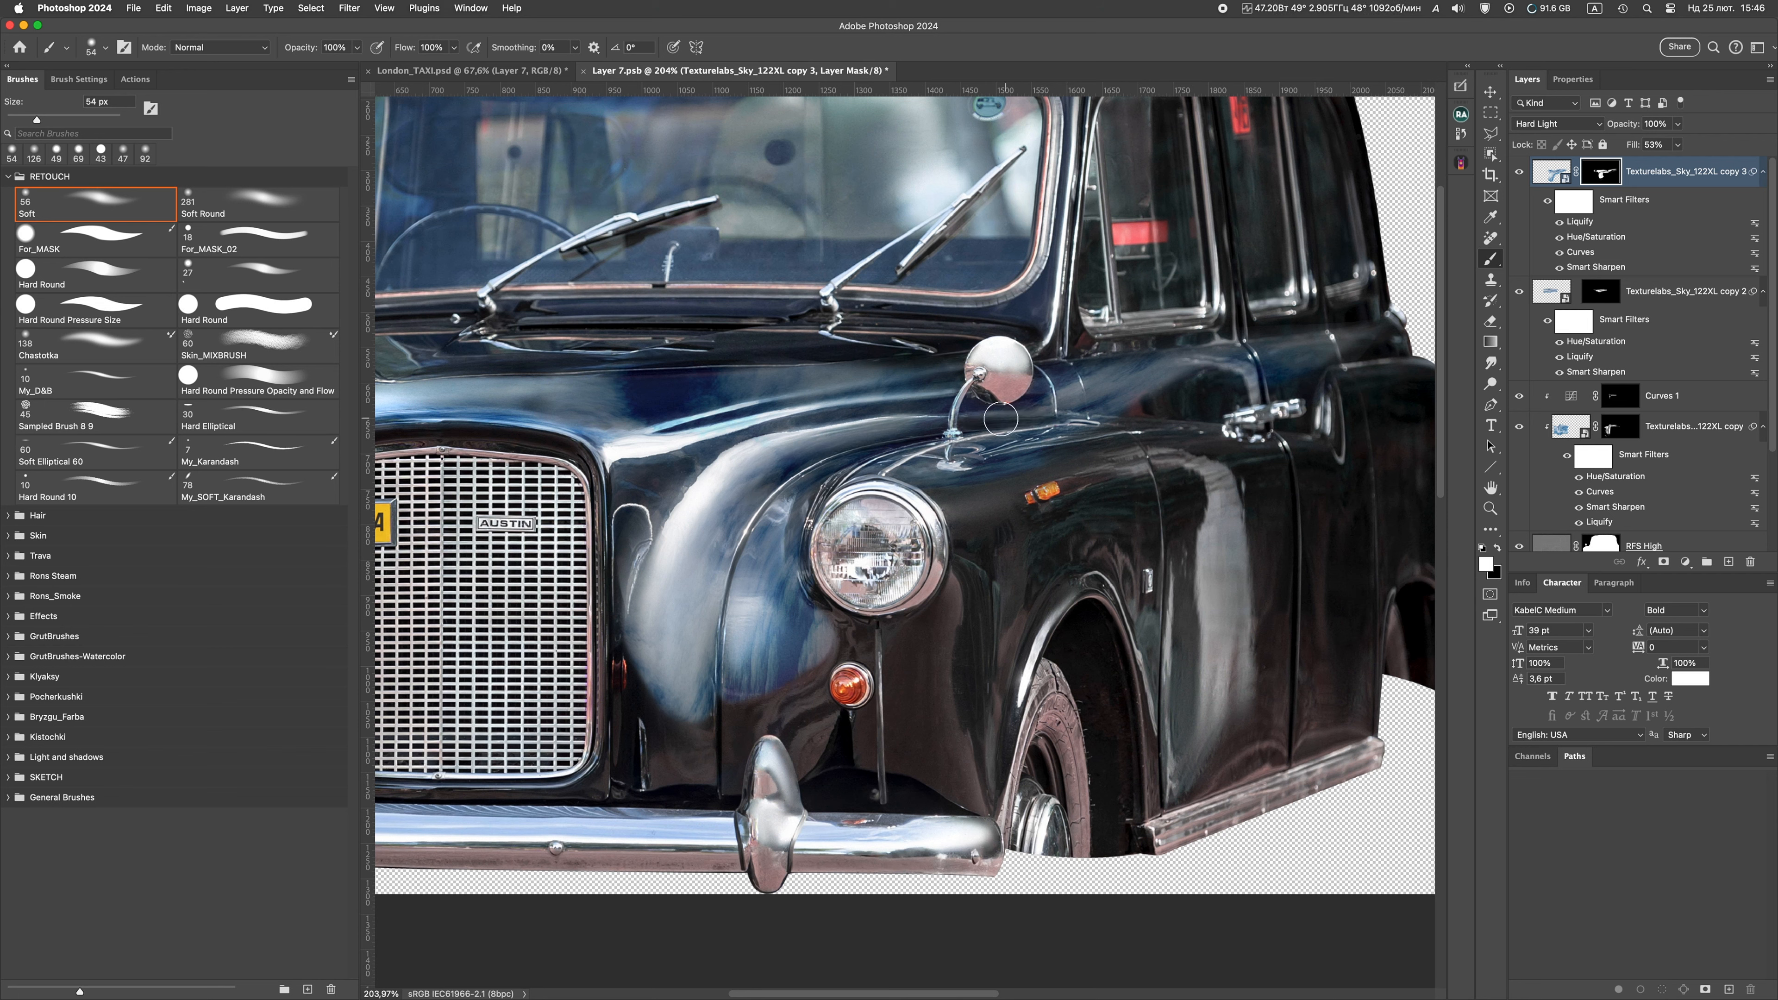
left_click_drag(973, 434, 1071, 421)
left_click_drag(1167, 400, 1138, 401)
mouse_move(1323, 350)
left_mouse_down()
mouse_move(1155, 328)
mouse_move(1298, 340)
left_mouse_up()
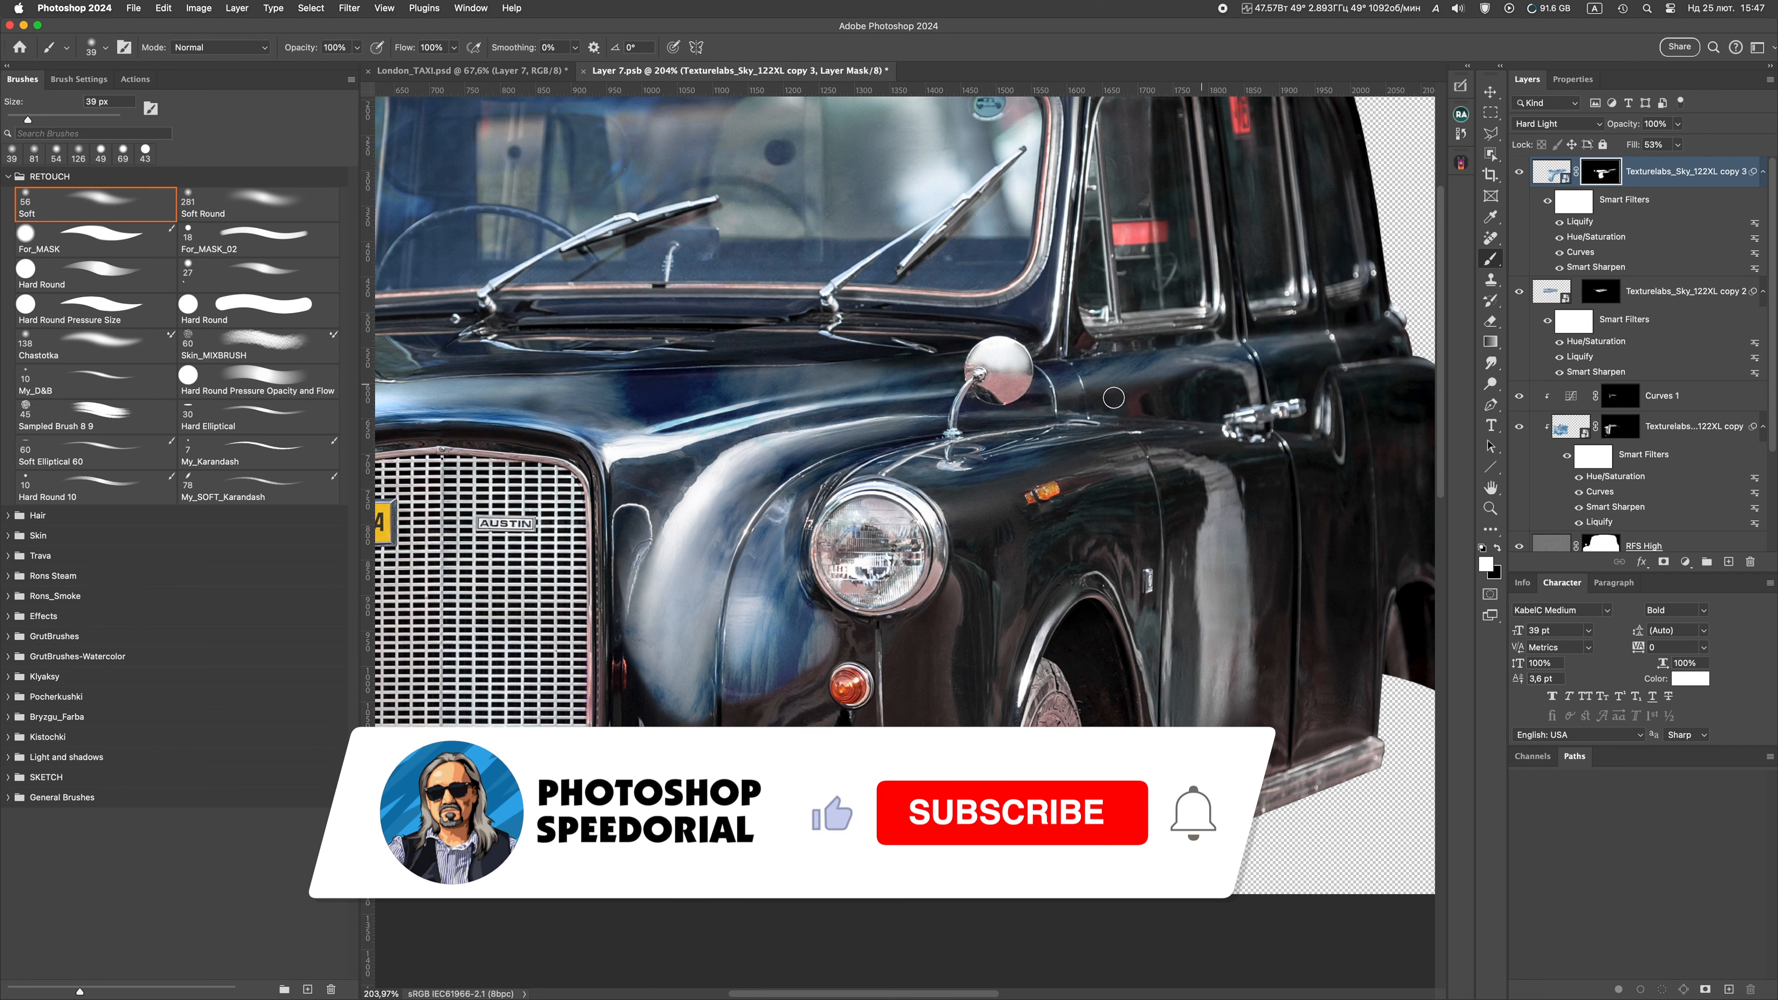
Touch up the sky's mask around the right headlight and the lower fender above the bumper
left_click_drag(940, 487, 846, 487)
left_click_drag(846, 568, 931, 568)
mouse_move(798, 571)
left_mouse_down()
mouse_move(846, 571)
mouse_move(818, 455)
left_mouse_up()
left_click_drag(858, 522, 806, 523)
left_click_drag(826, 532, 902, 554)
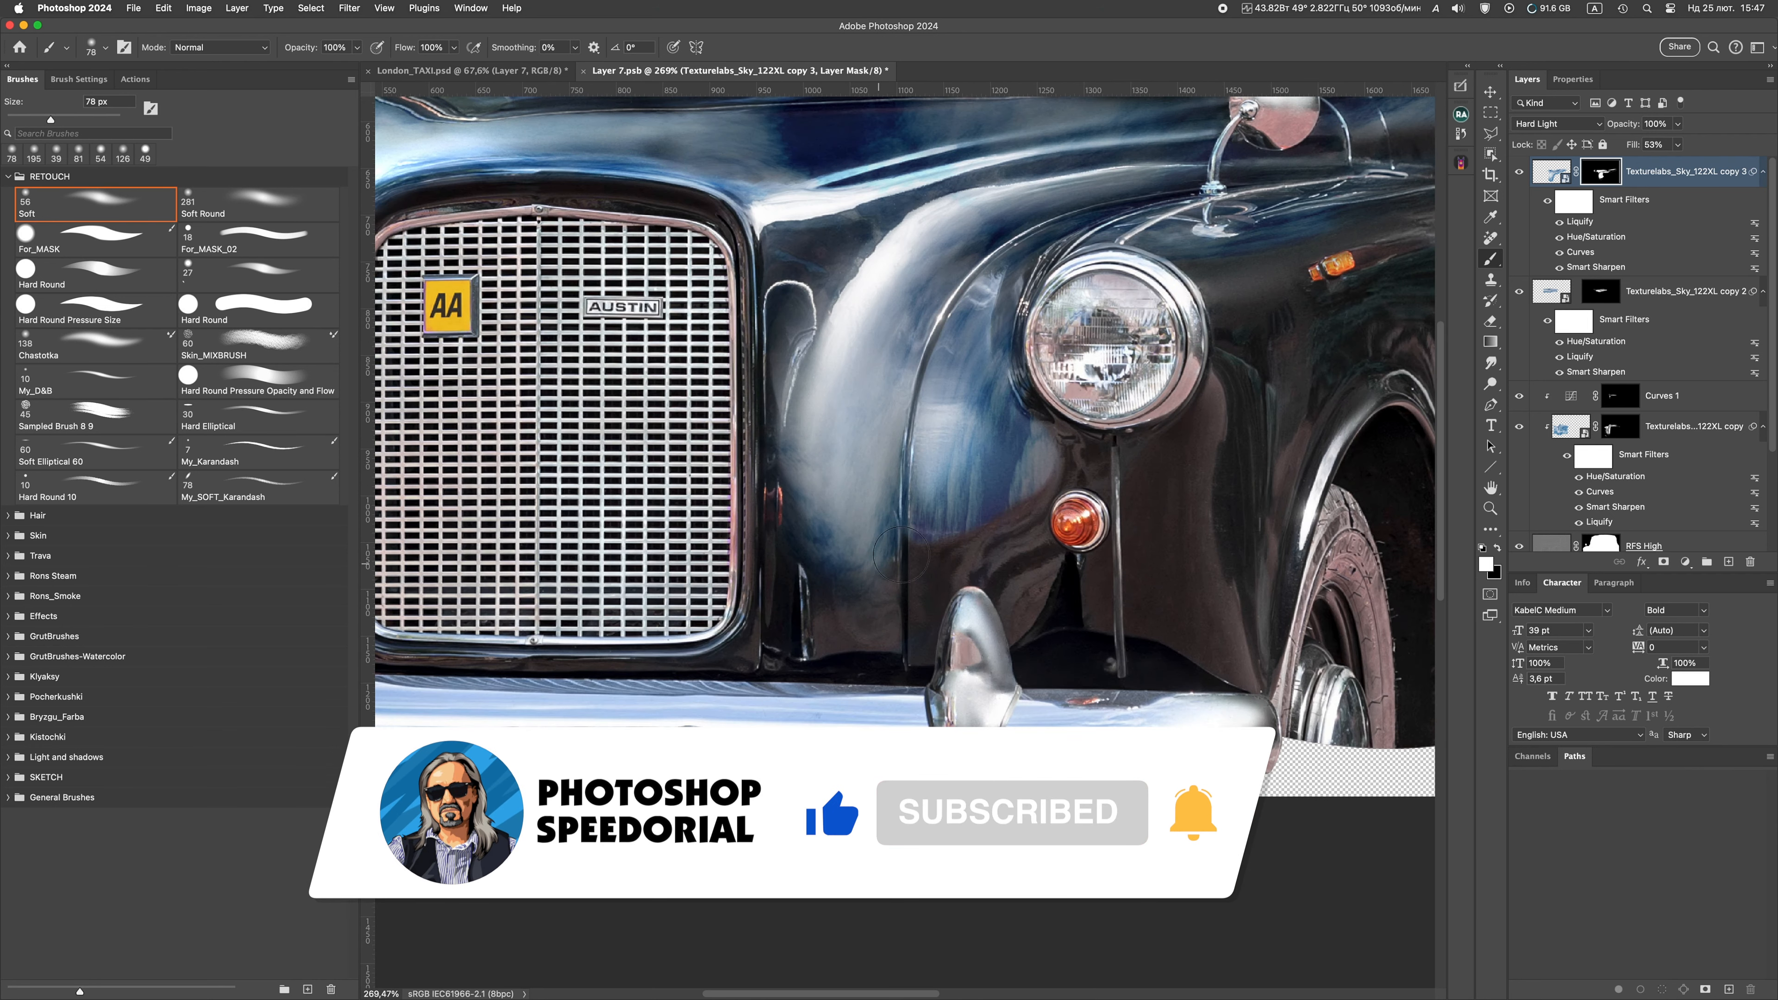
left_click_drag(1018, 518, 1034, 484)
left_click_drag(840, 606, 871, 583)
left_click_drag(931, 578, 905, 578)
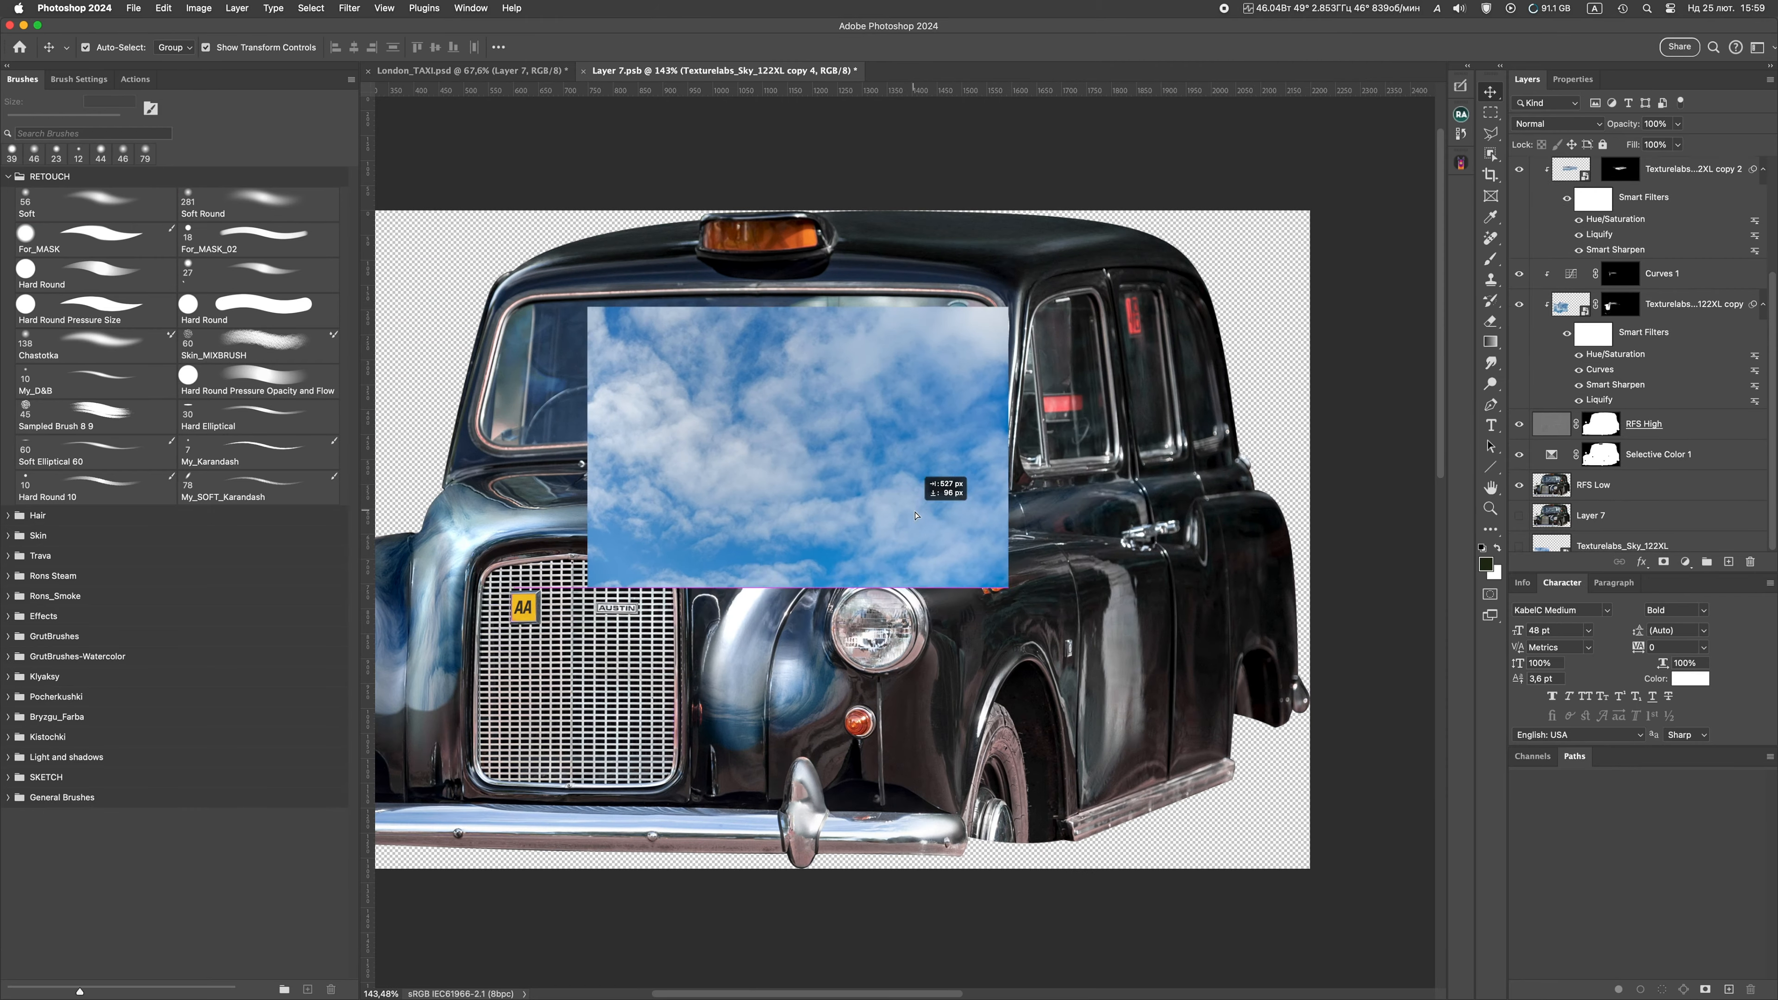
Shape the new sky copy into a slanted strip over the right fender and doors and warp it with Liquify along the fender's curve
left_click_drag(914, 512, 1187, 470)
left_click_drag(874, 546, 883, 555)
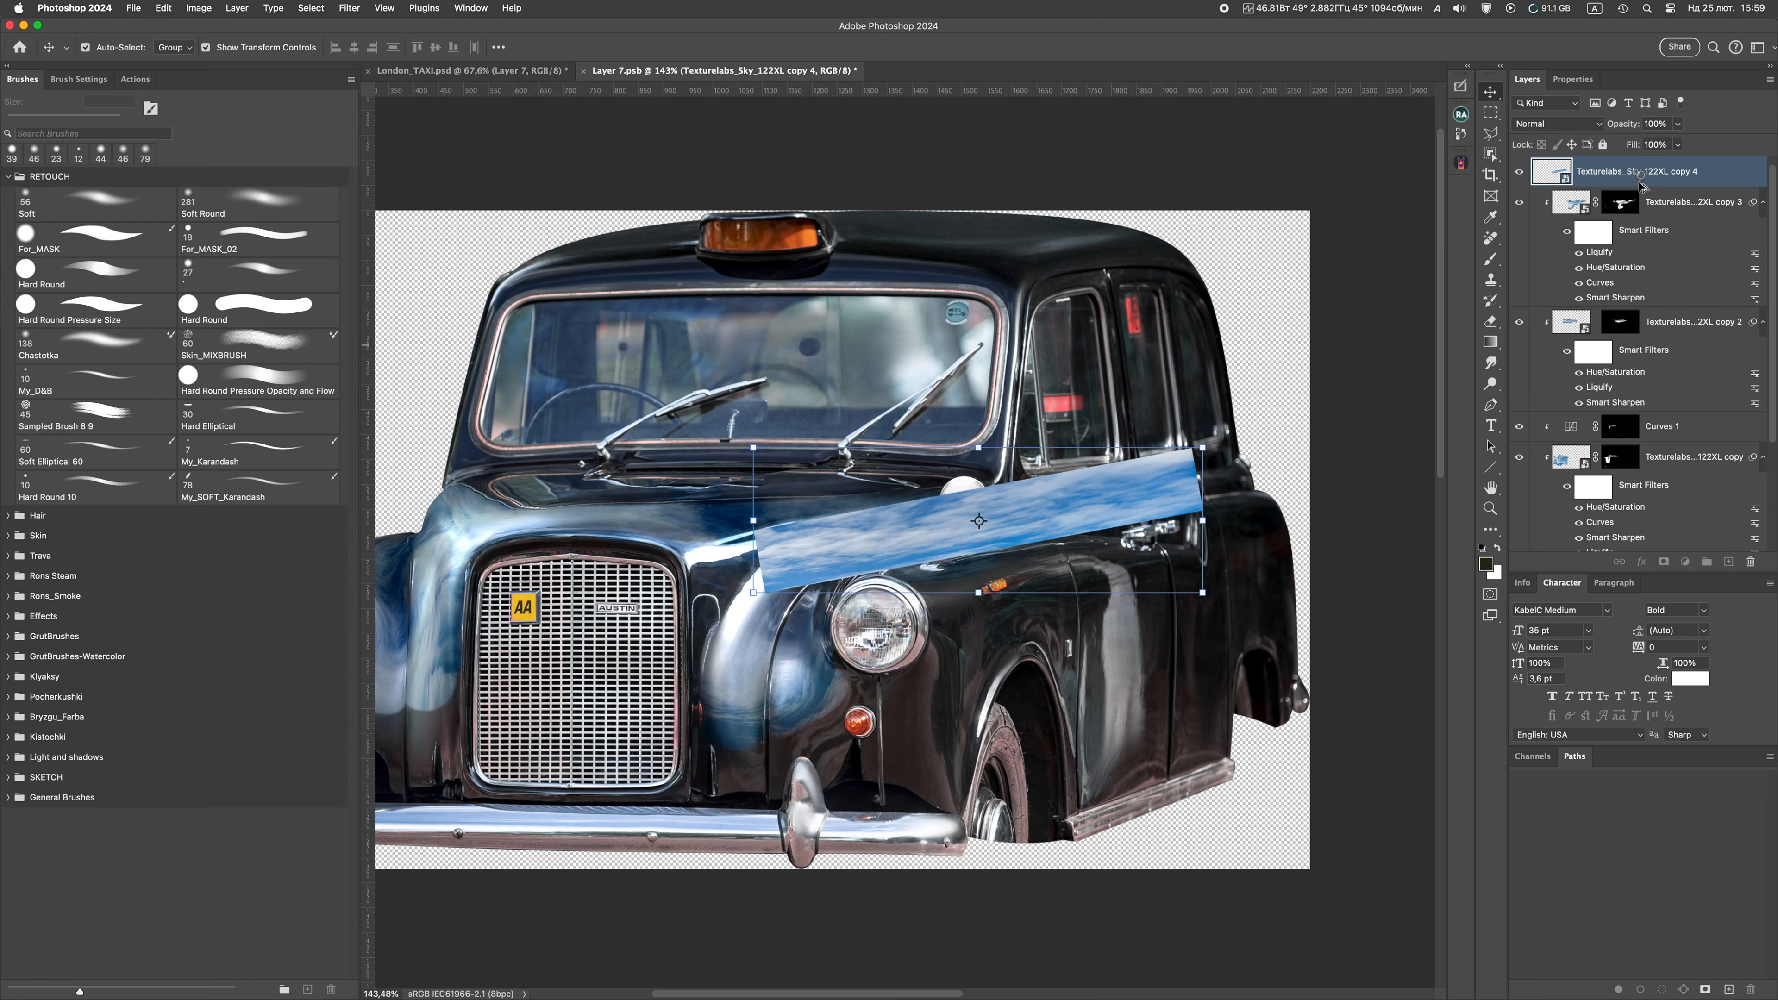
left_click_drag(1625, 126, 1609, 126)
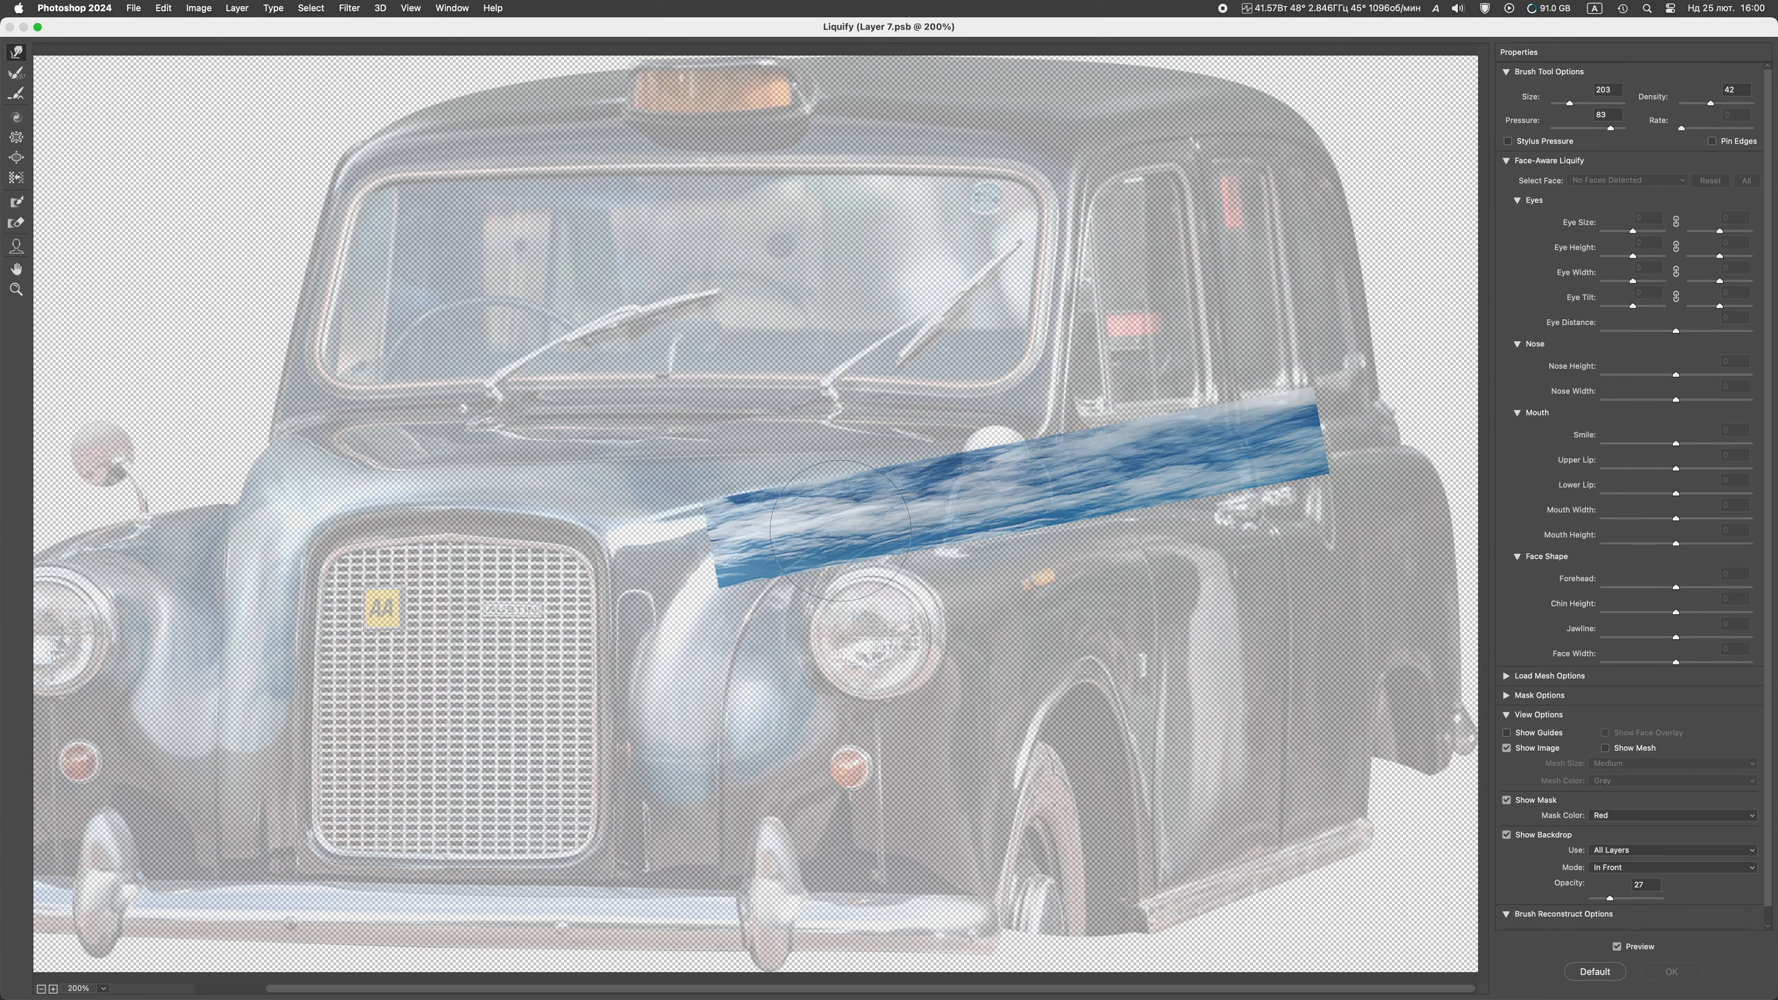
mouse_move(763, 553)
left_mouse_down()
mouse_move(784, 608)
mouse_move(851, 560)
mouse_move(763, 564)
mouse_move(758, 581)
left_mouse_up()
left_click(1675, 971)
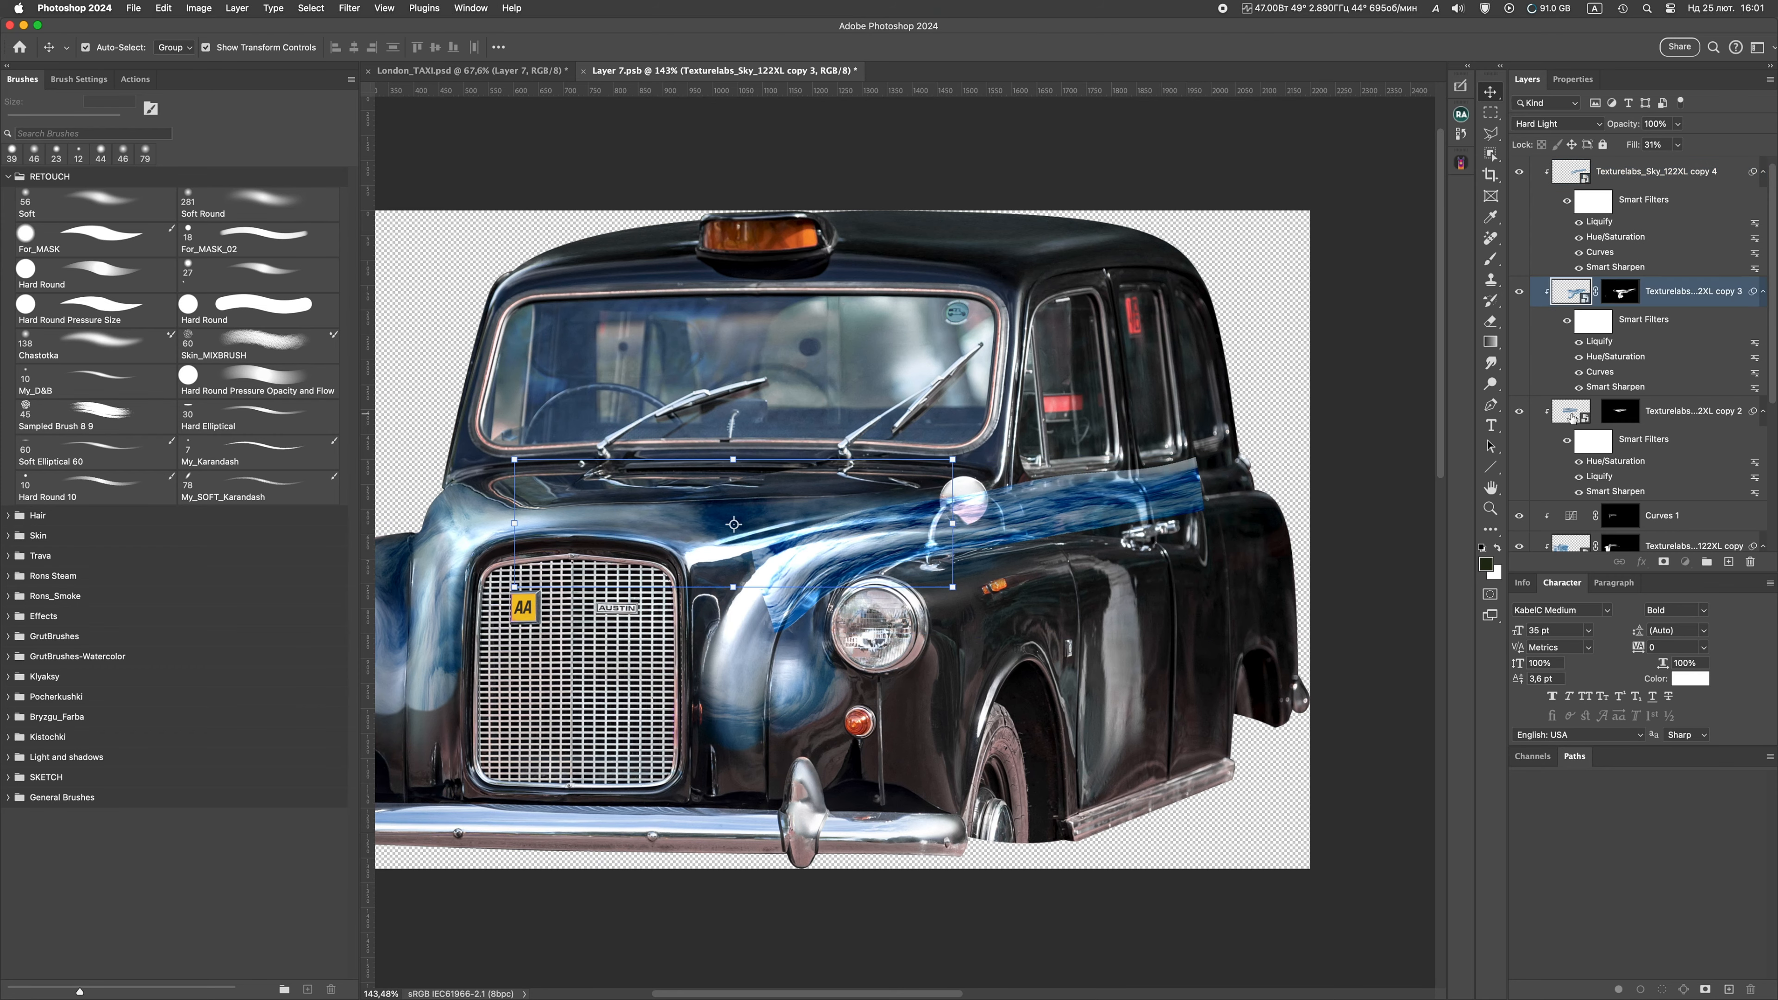
Set the top sky copy's blend mode to Overlay and its fill to 43%
left_click(1556, 124)
left_click(1536, 329)
left_click_drag(1636, 145, 1622, 146)
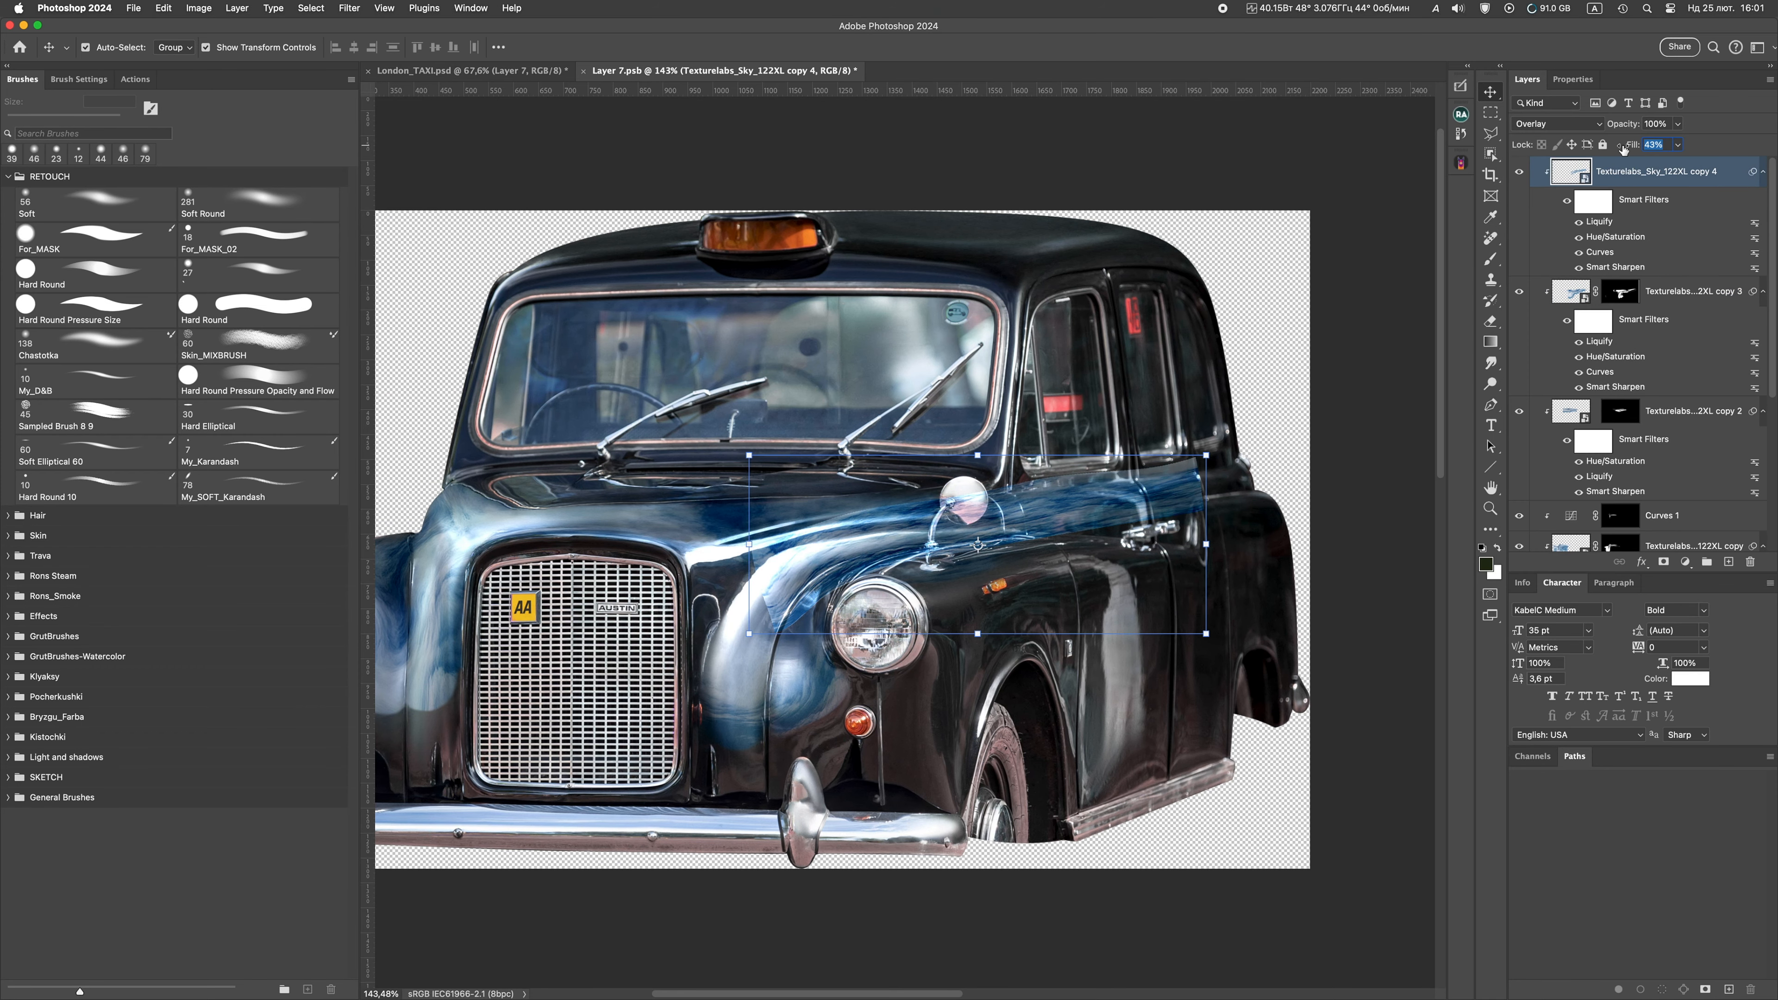
Add a layer mask to the top sky copy and hide the sky over the front fender beside the right headlight
left_click(1663, 561)
key("b")
scroll(866, 593, "up", 5)
left_click_drag(645, 614, 862, 576)
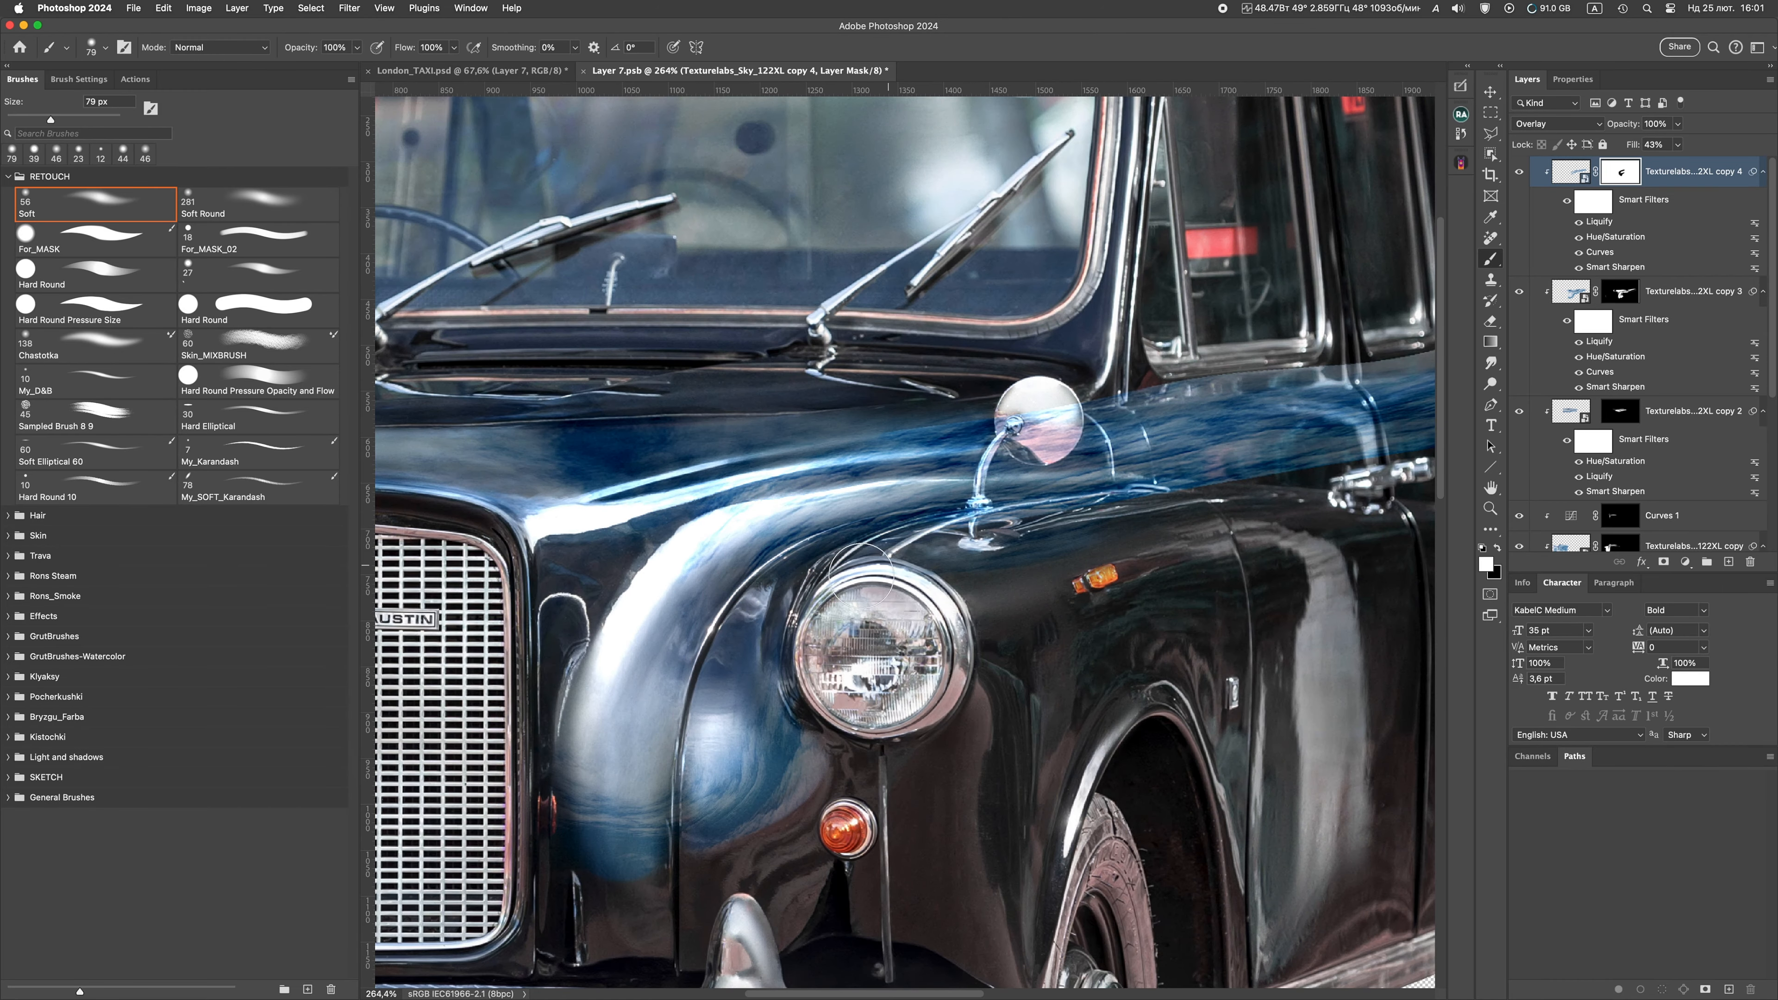
Mask the top sky copy off the right mirror and its stalk and clean its edges along the fender and hood
left_click_drag(1032, 419, 1045, 443)
left_click_drag(1035, 428, 1099, 428)
left_click_drag(1008, 428, 961, 546)
left_click_drag(928, 574, 1218, 536)
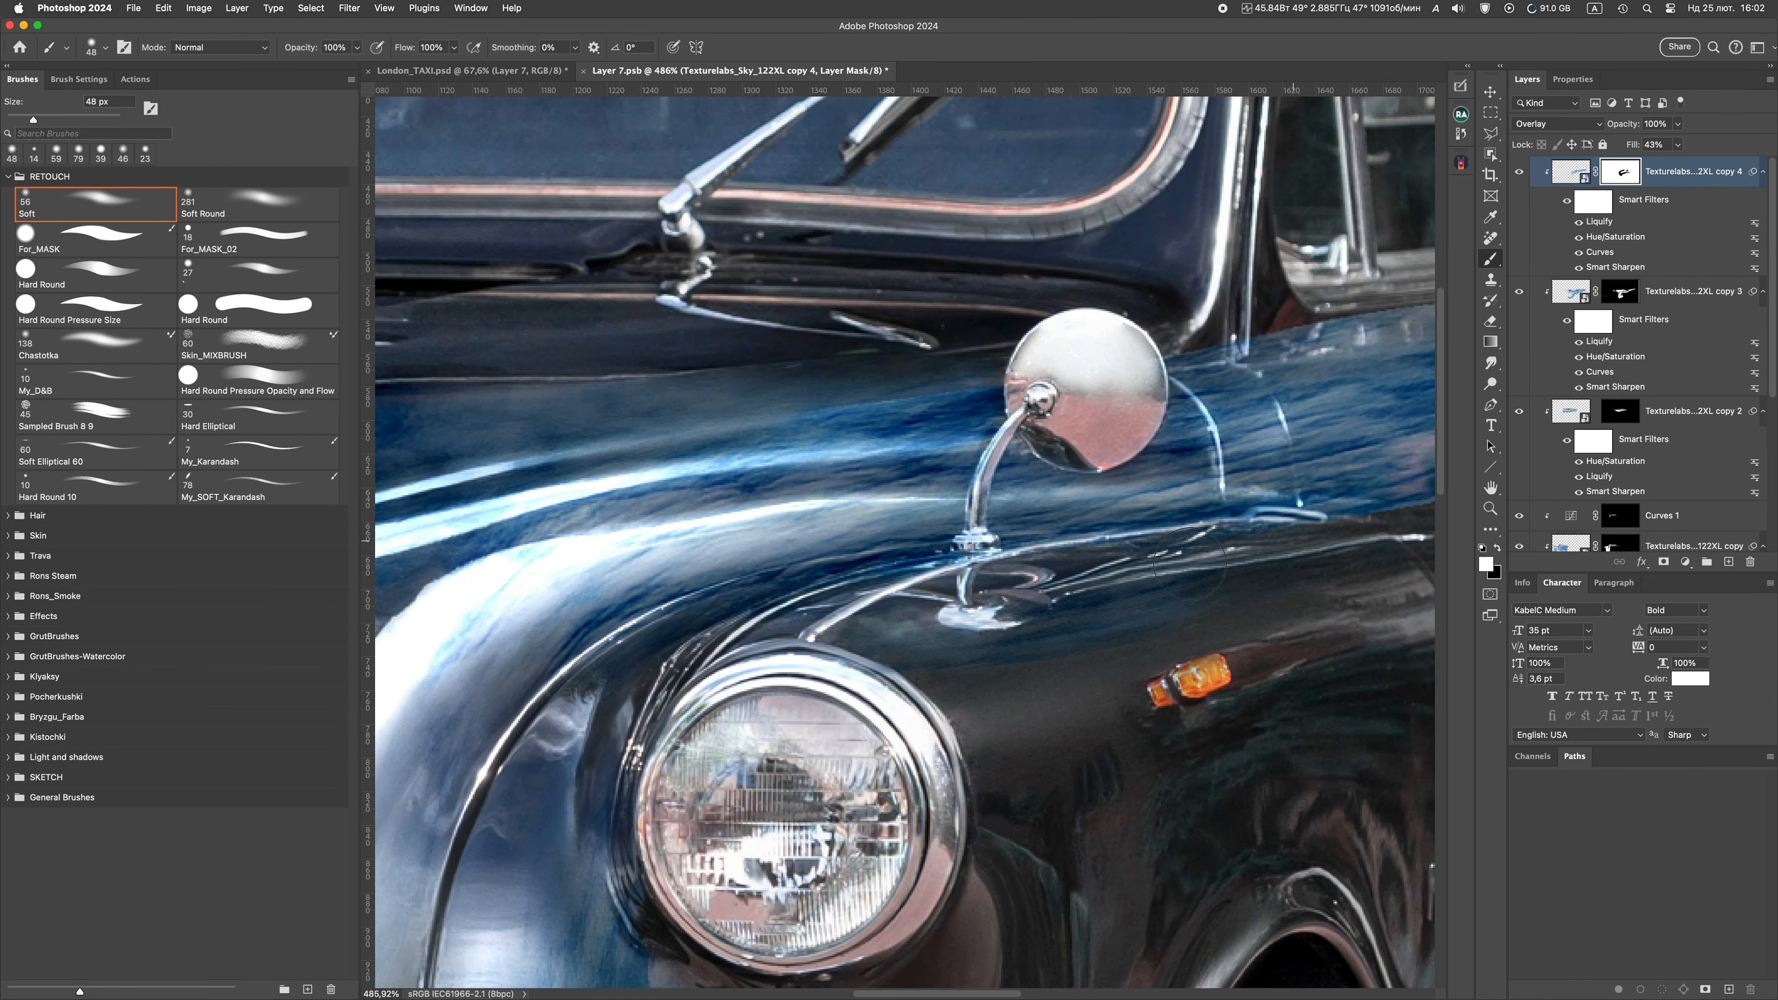
left_click_drag(963, 410, 798, 420)
mouse_move(981, 513)
left_mouse_down()
mouse_move(927, 512)
mouse_move(970, 513)
left_mouse_up()
mouse_move(1029, 410)
left_mouse_down()
mouse_move(1219, 420)
mouse_move(842, 591)
left_mouse_up()
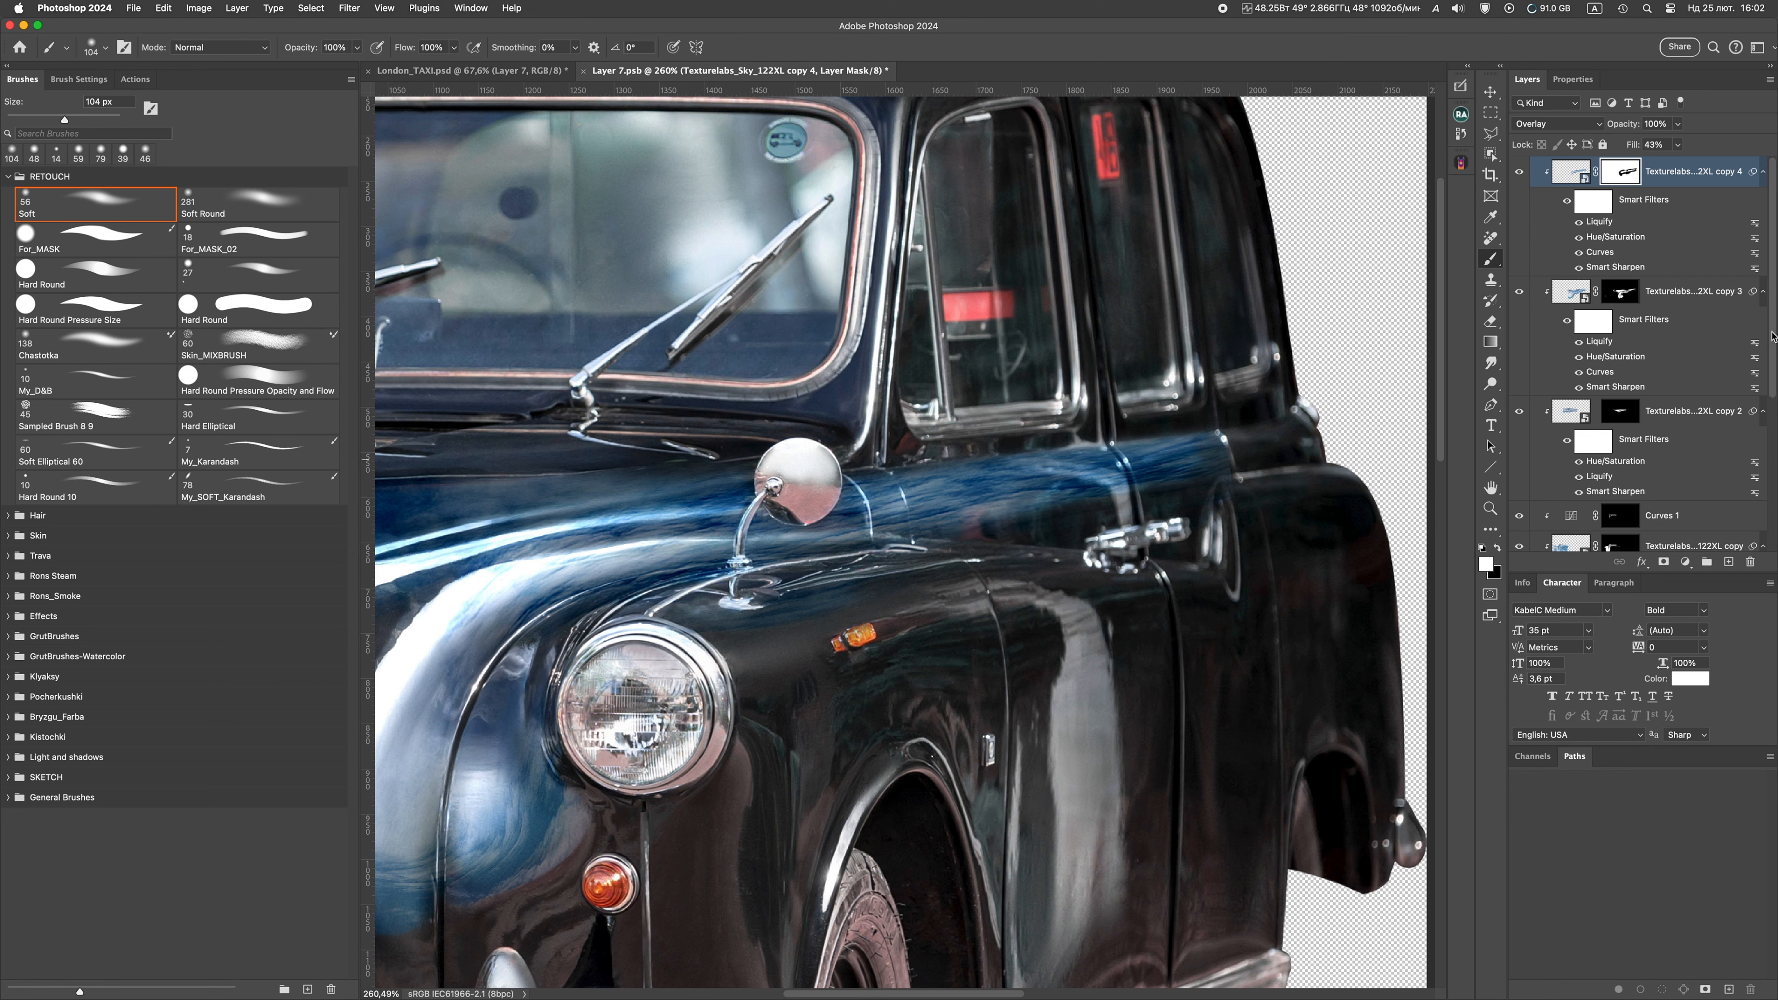
Compare the car with the original Layer 7 and touch up the top sky copy's mask along the hood crease
left_click_drag(1772, 338, 1772, 491)
left_click(1518, 524, "alt")
left_click(1518, 524, "alt")
left_click_drag(630, 504, 504, 533)
left_click_drag(1772, 337, 1767, 172)
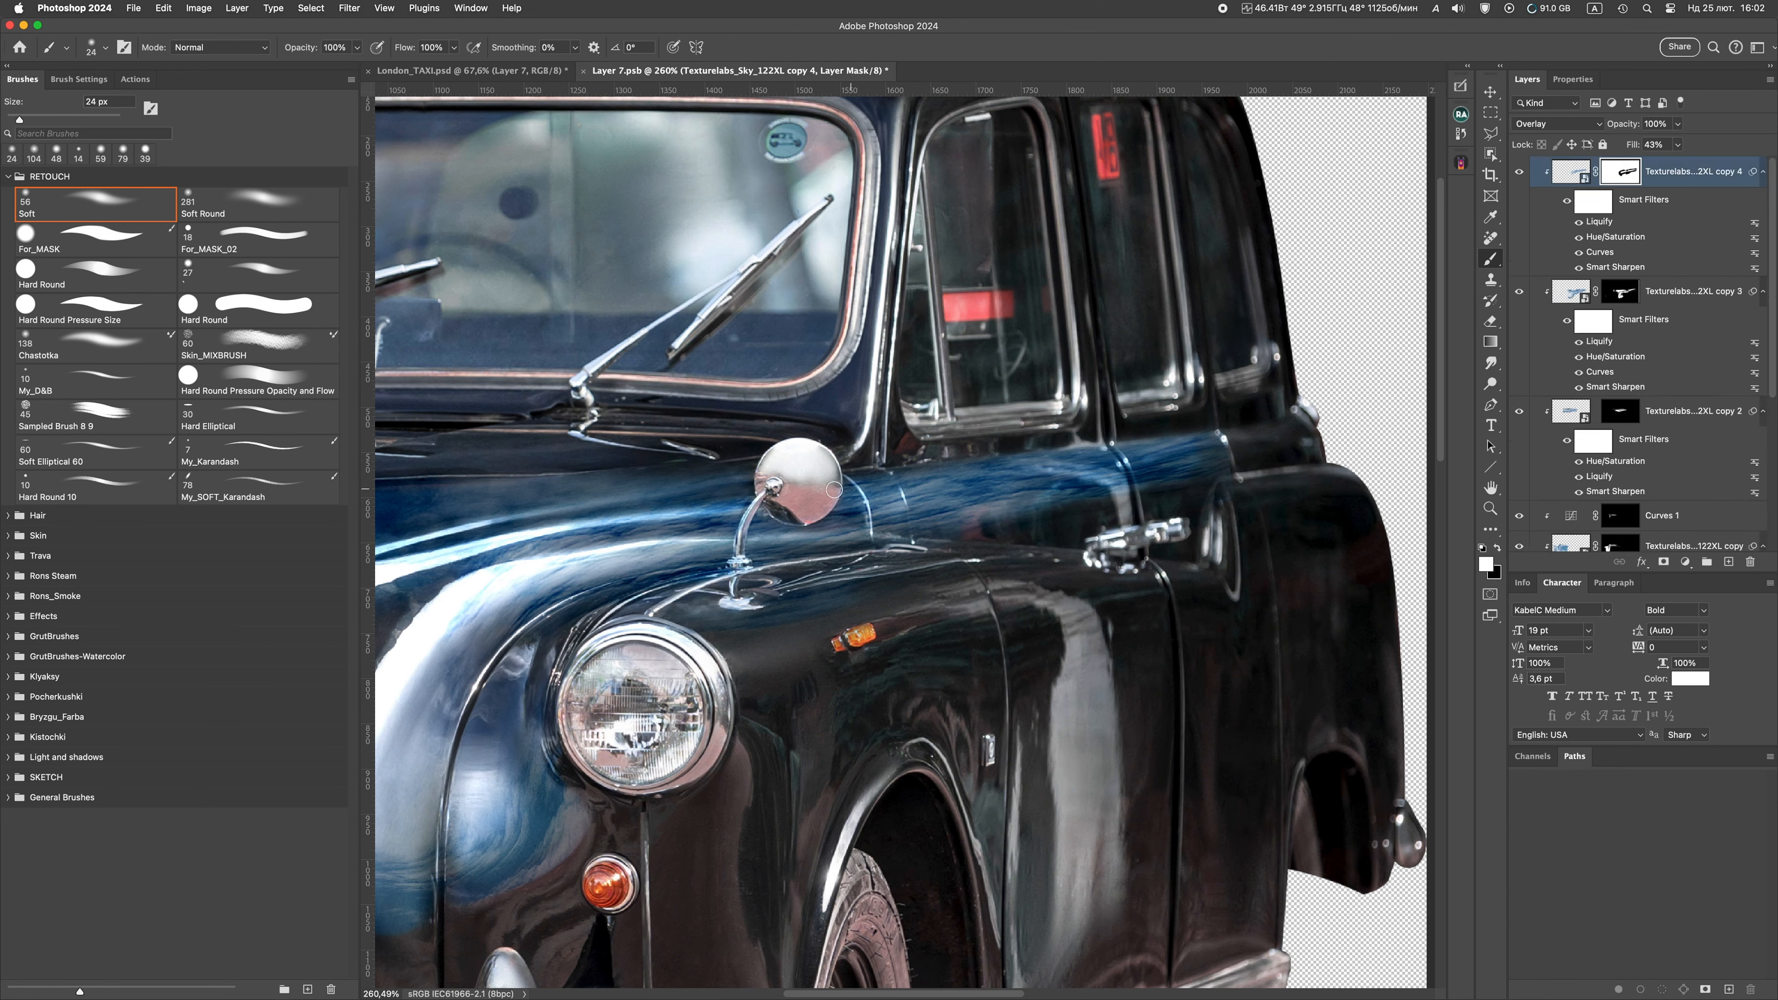
Refine the top sky copy's mask along the hood edge and behind the right mirror across the front door crease
left_click_drag(834, 490, 826, 490)
left_click_drag(1078, 445, 1015, 475)
mouse_move(420, 592)
left_mouse_down()
mouse_move(449, 592)
mouse_move(487, 551)
left_mouse_up()
key("super+semicolon")
left_click_drag(498, 552, 683, 527)
left_click_drag(851, 498, 1215, 468)
left_click_drag(985, 494, 1011, 494)
left_click_drag(883, 480, 1050, 451)
left_click_drag(870, 496, 852, 496)
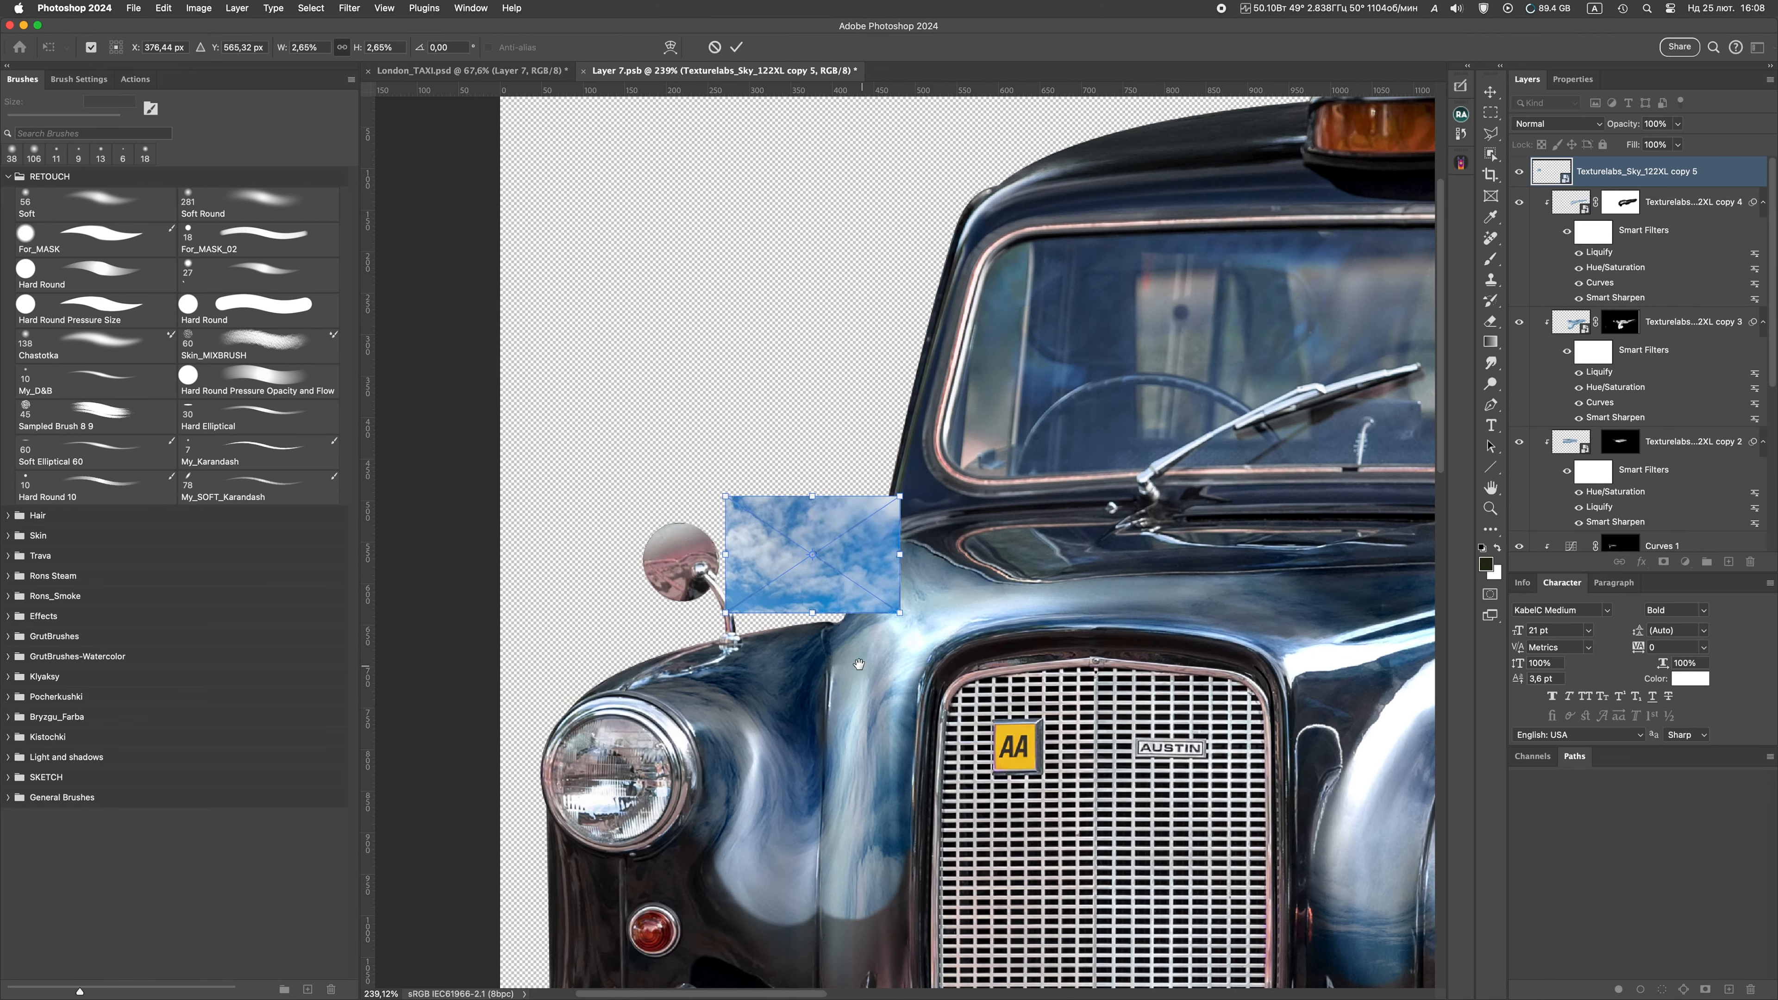
Scale the new sky copy beside the left mirror to 1.63% by 1.19% and clip it to the taxi
left_click_drag(900, 496, 812, 529)
key("Return")
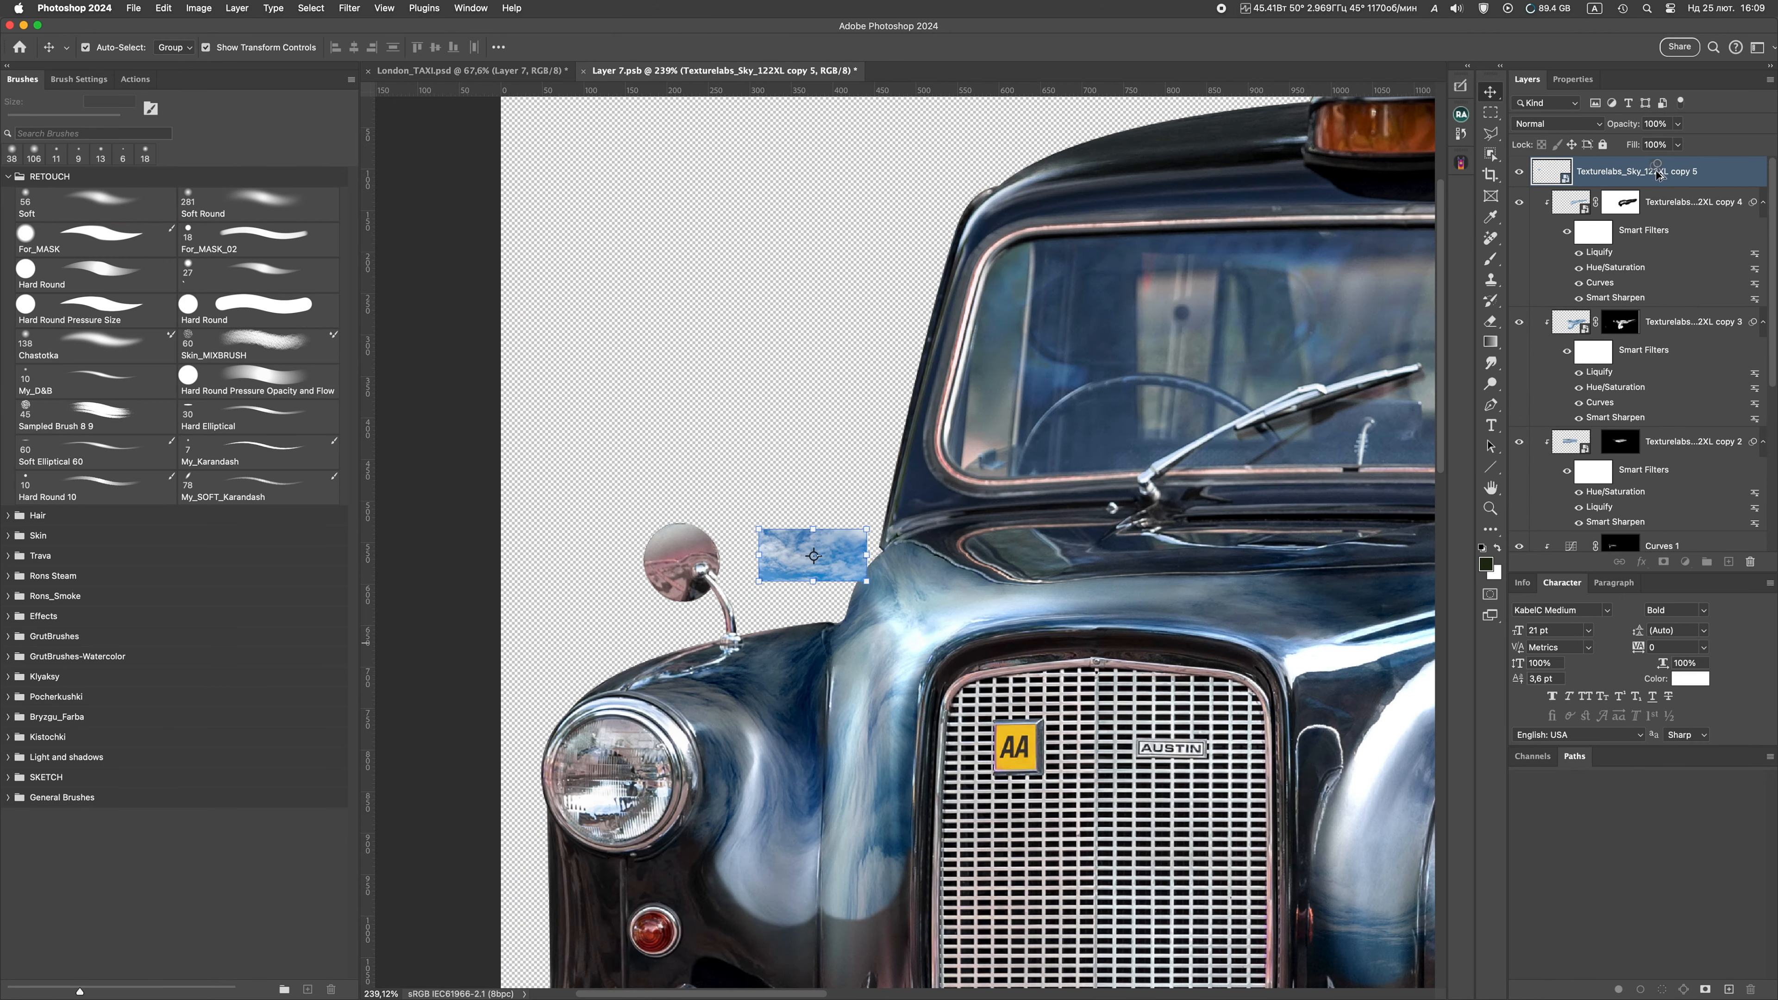
left_click(1572, 202)
left_click(1582, 185, "alt")
left_click(1570, 177)
Place the clipped sky over the left mirror in Overlay mode at 34% fill and copy the lower sky's smart filters onto it
key("super+t")
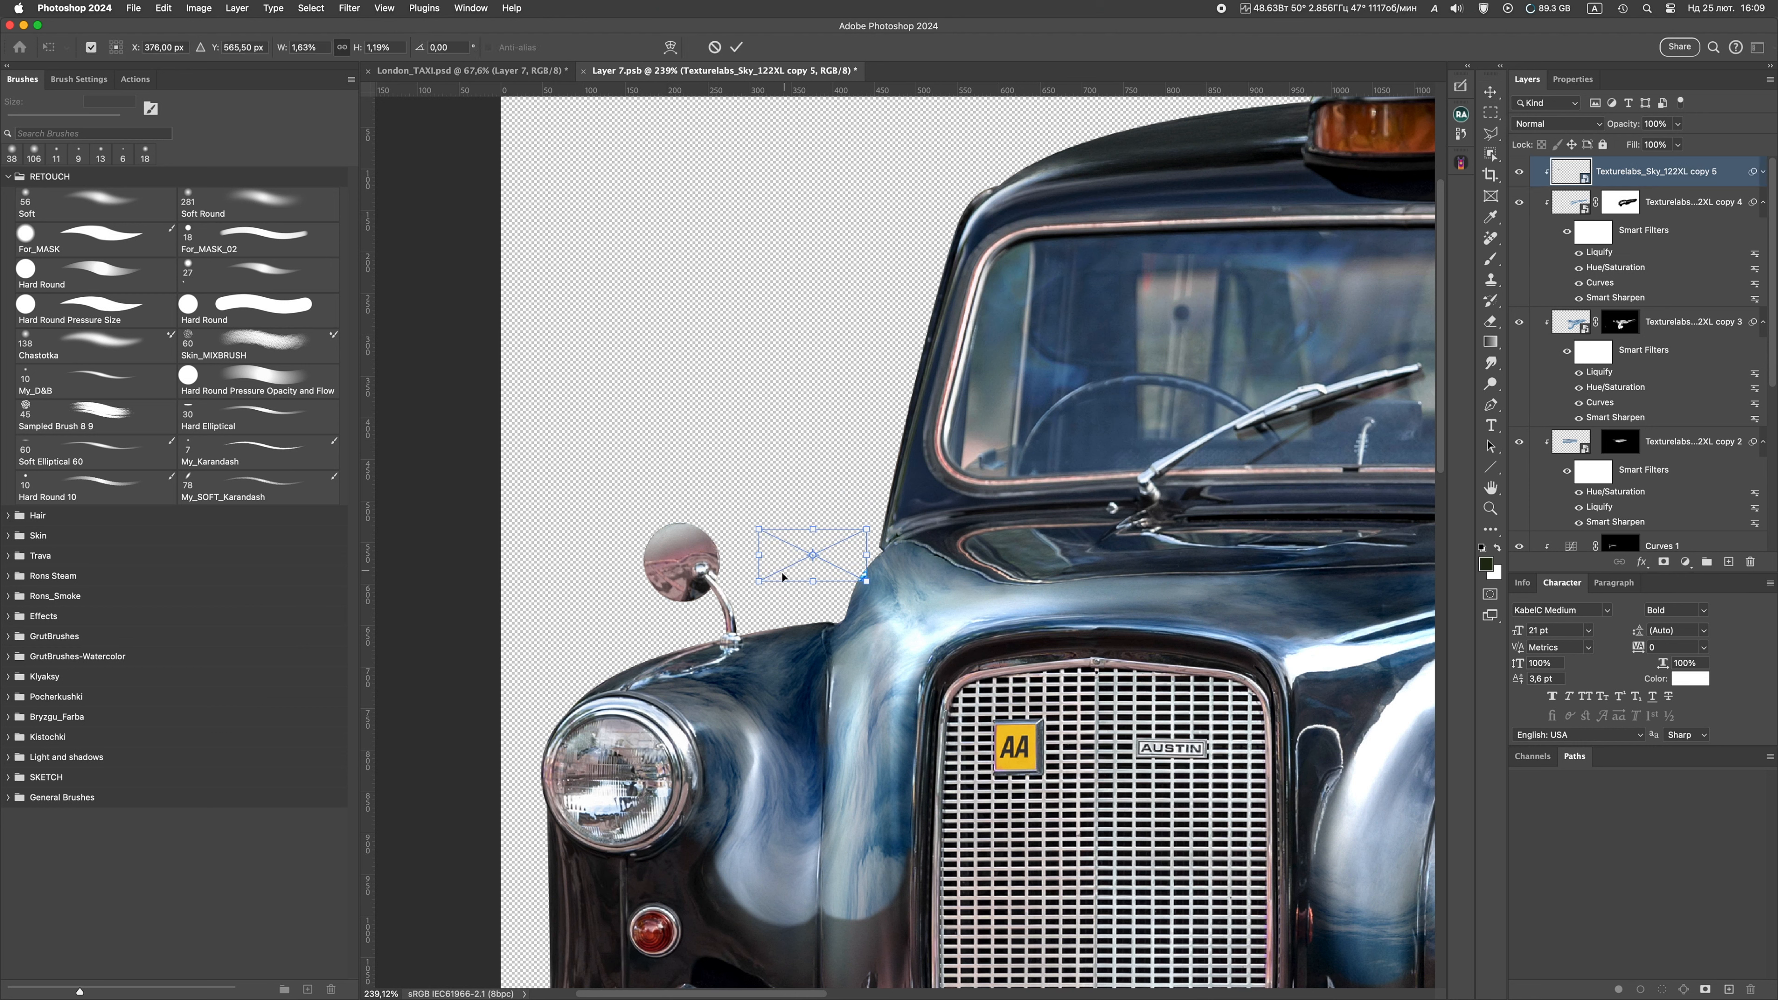
left_click(1554, 124)
left_click(1563, 328)
left_click_drag(1654, 231, 1646, 178)
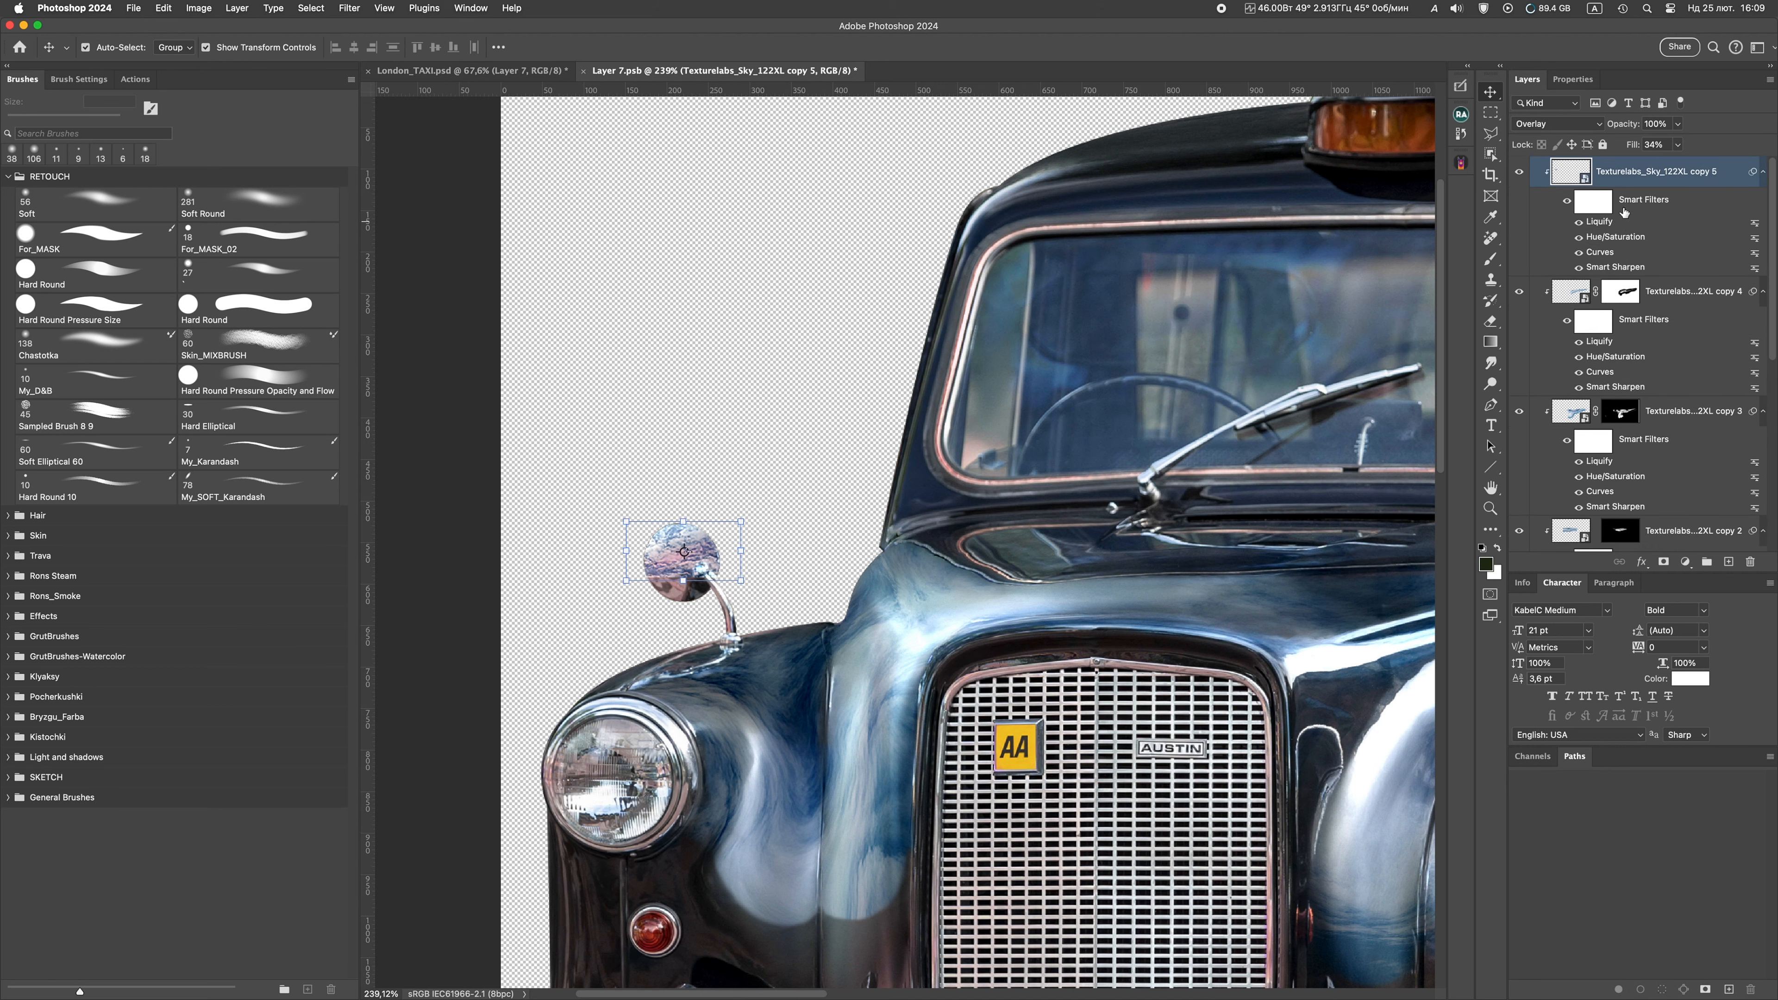
Delete the copied Liquify filter from the mirror sky and fit the sky over the left mirror's glass
right_click(1599, 220)
left_click(1655, 282)
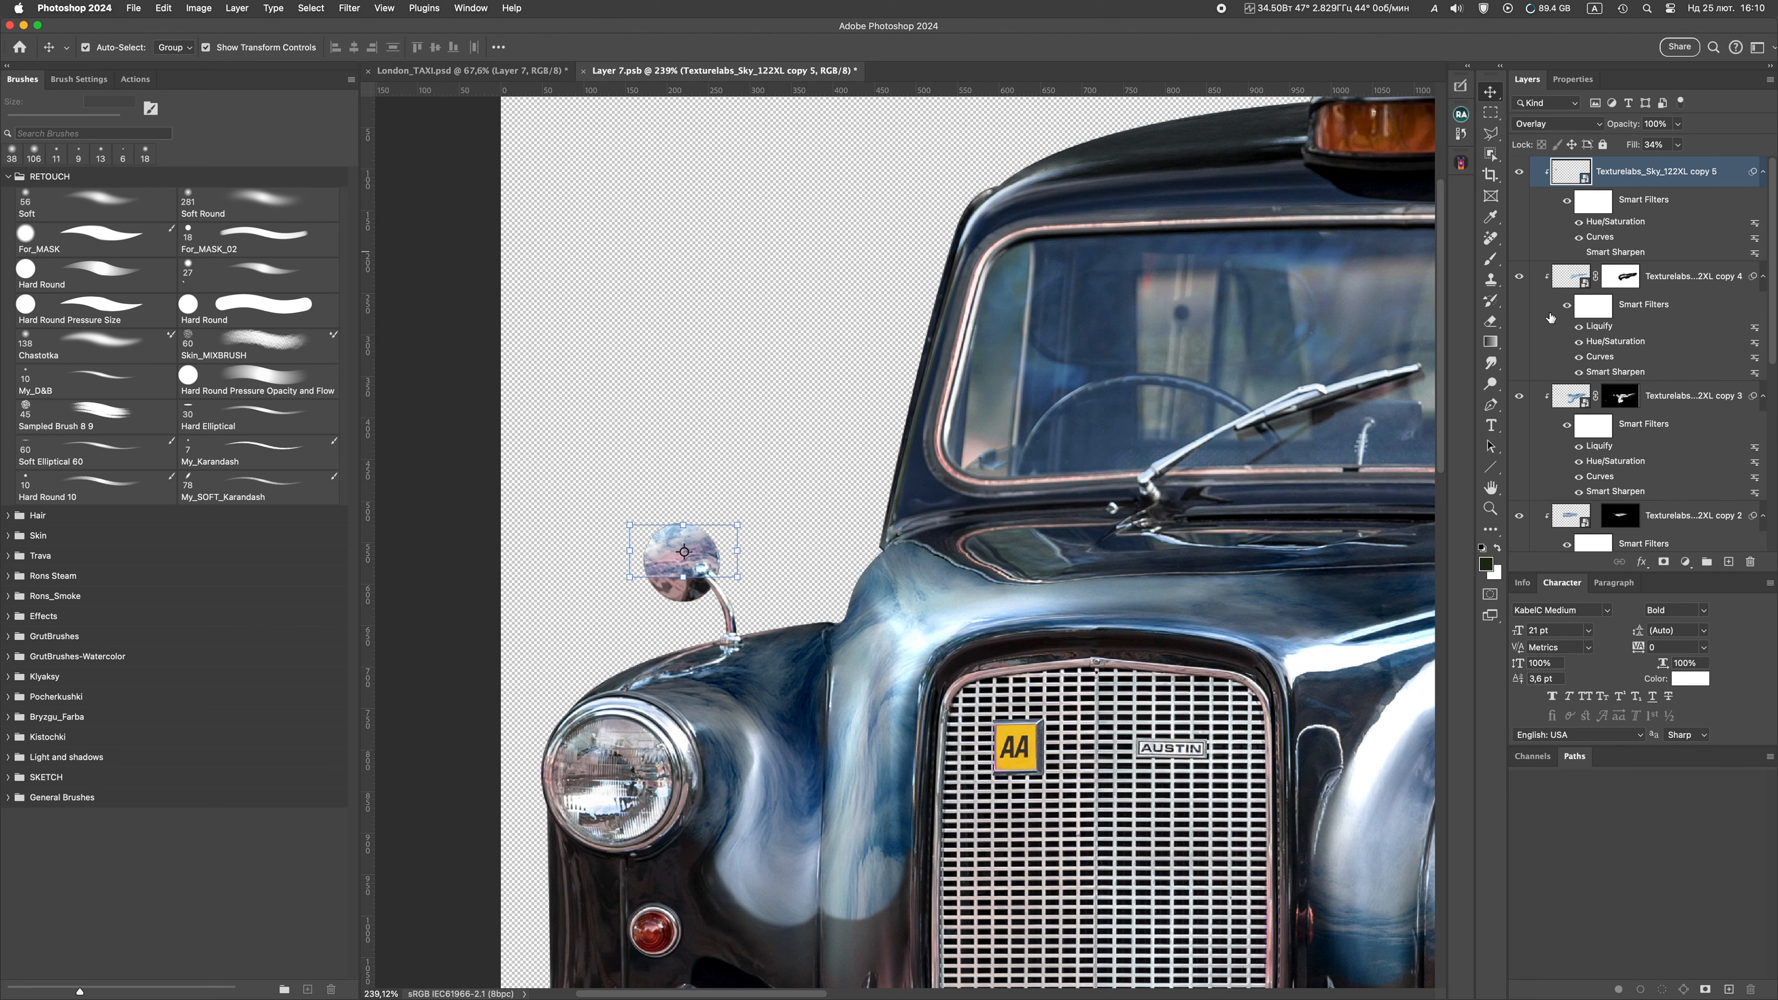
scroll(1551, 318, "down", 10)
left_click(1518, 519)
left_click(1519, 519)
left_click_drag(664, 569, 778, 465)
scroll(1582, 262, "up", 10)
key("super+t")
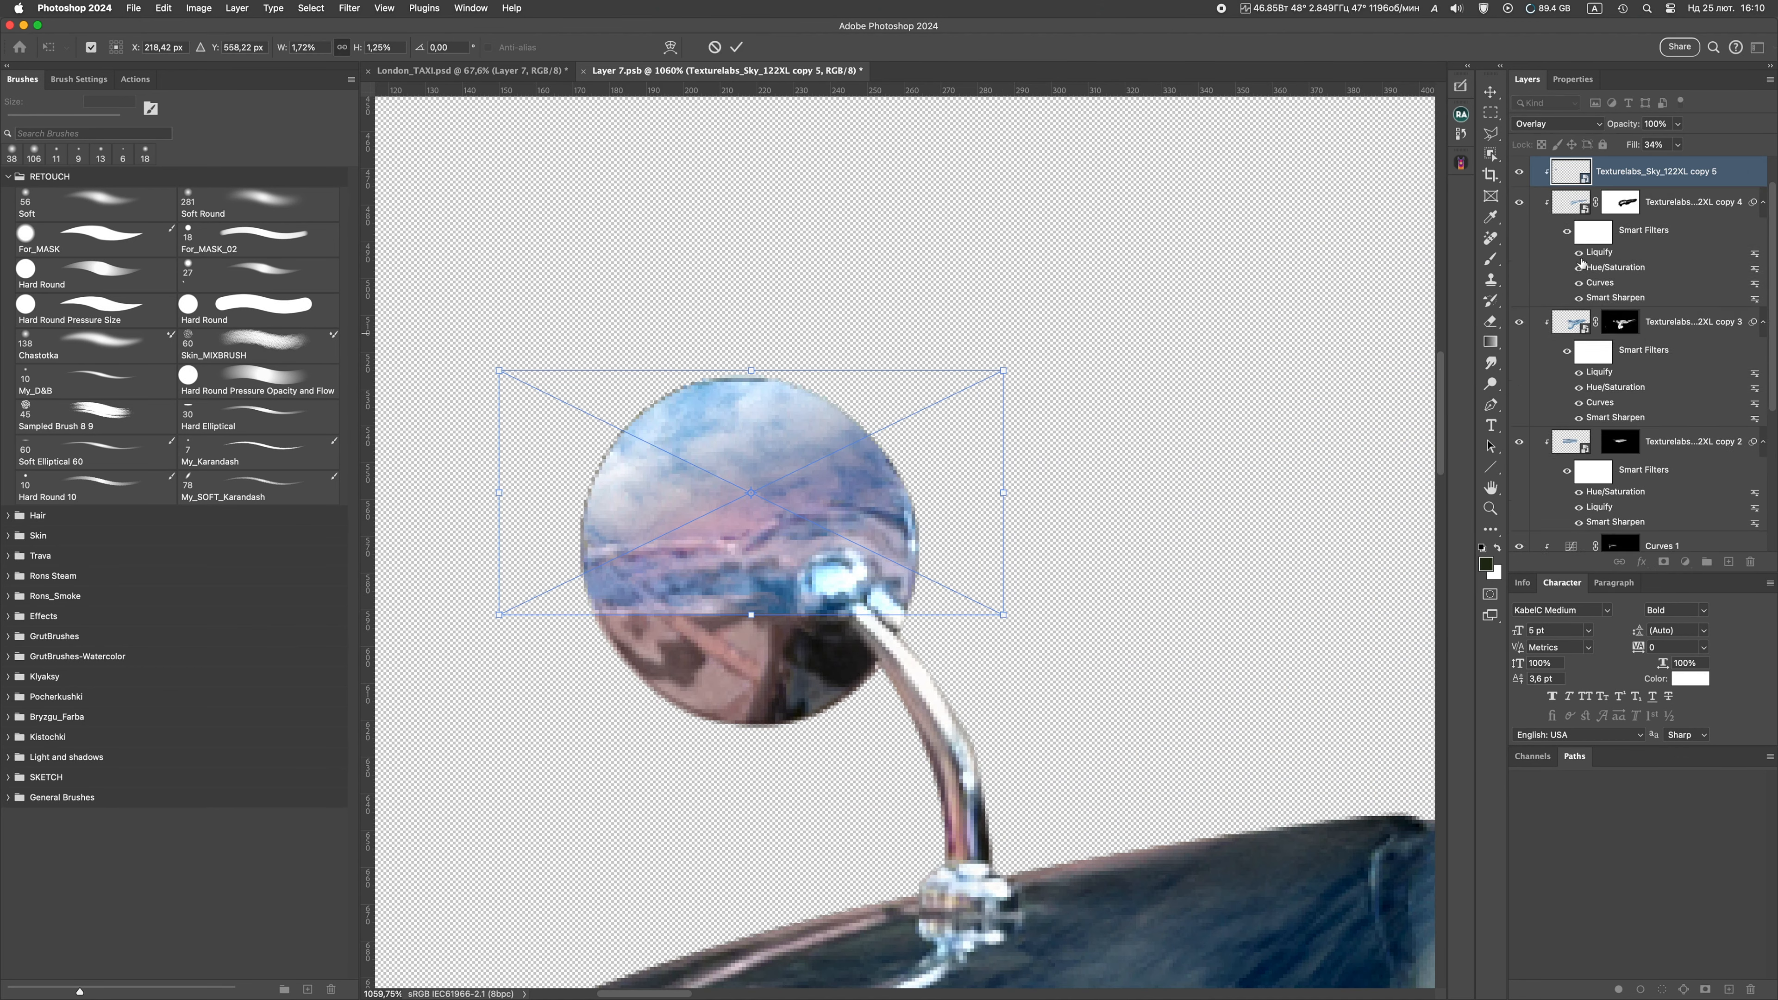
key("Return")
Fine-tune the mirror sky's smart filter and warp the clouds with Liquify to follow the round left mirror
double_click(1603, 254)
left_click_drag(1283, 358, 1294, 358)
left_click(1449, 290)
key("super+shift+x")
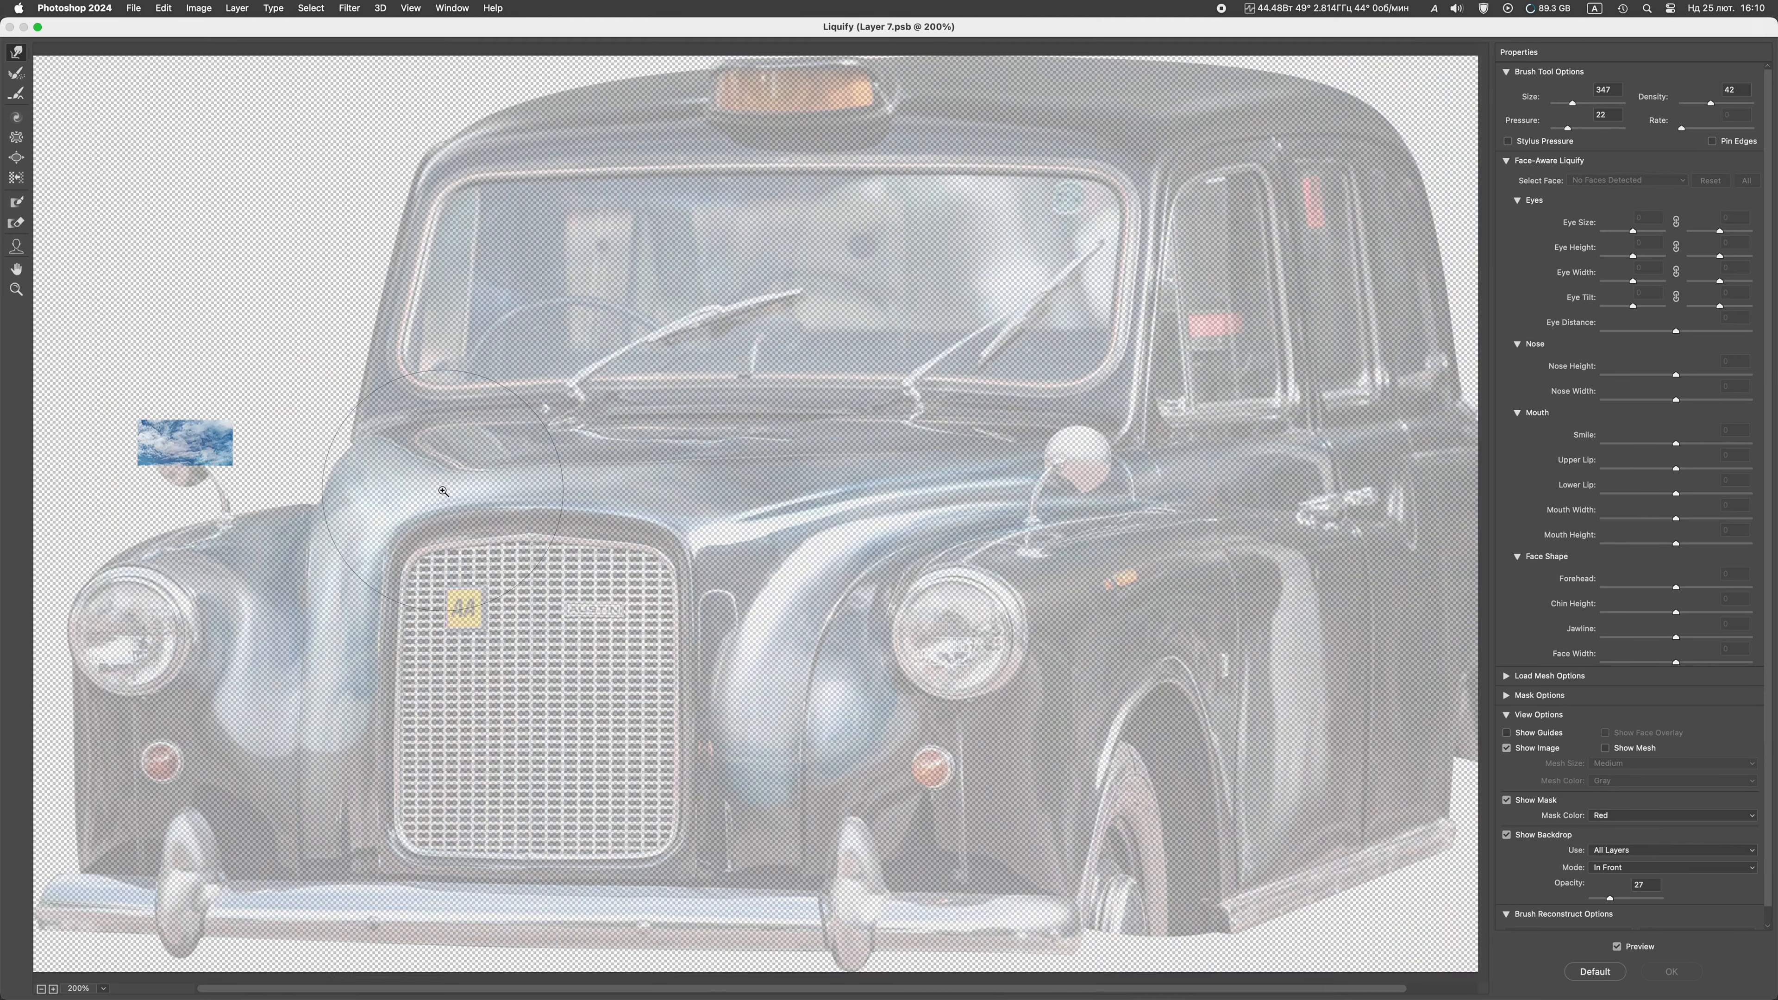
left_click(442, 491, "super")
left_click_drag(298, 512, 203, 485)
left_click_drag(260, 510, 307, 489)
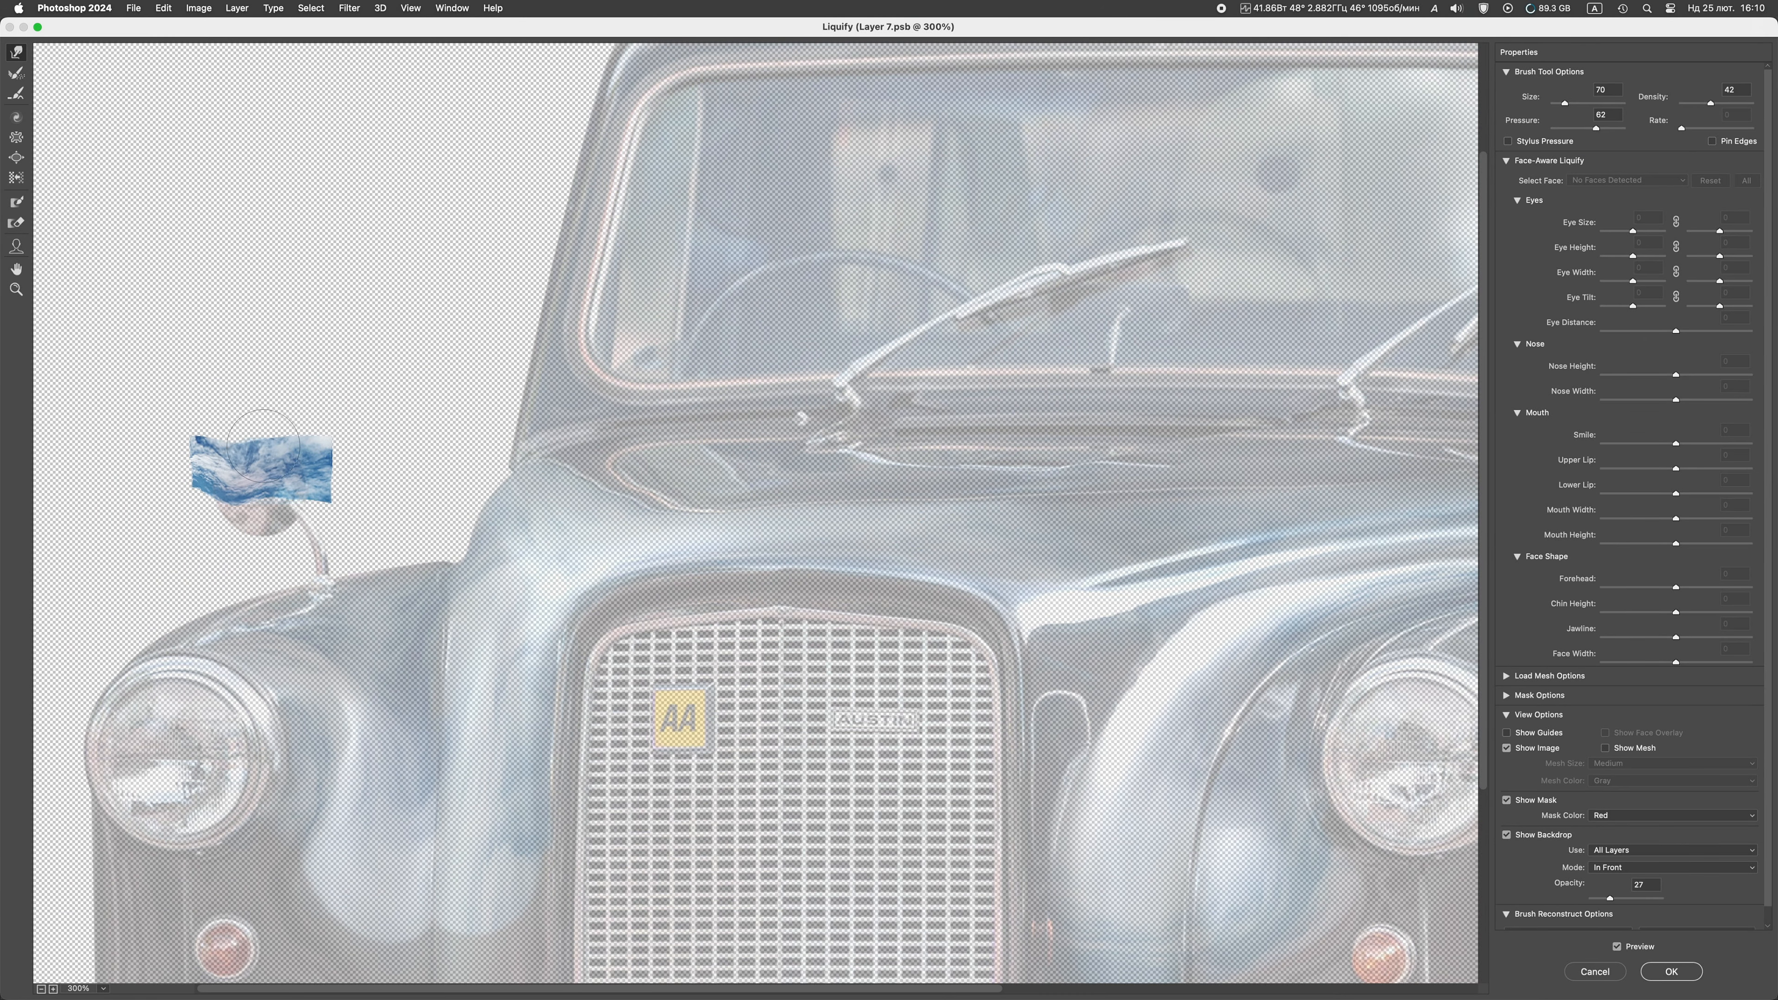
left_click(1672, 970)
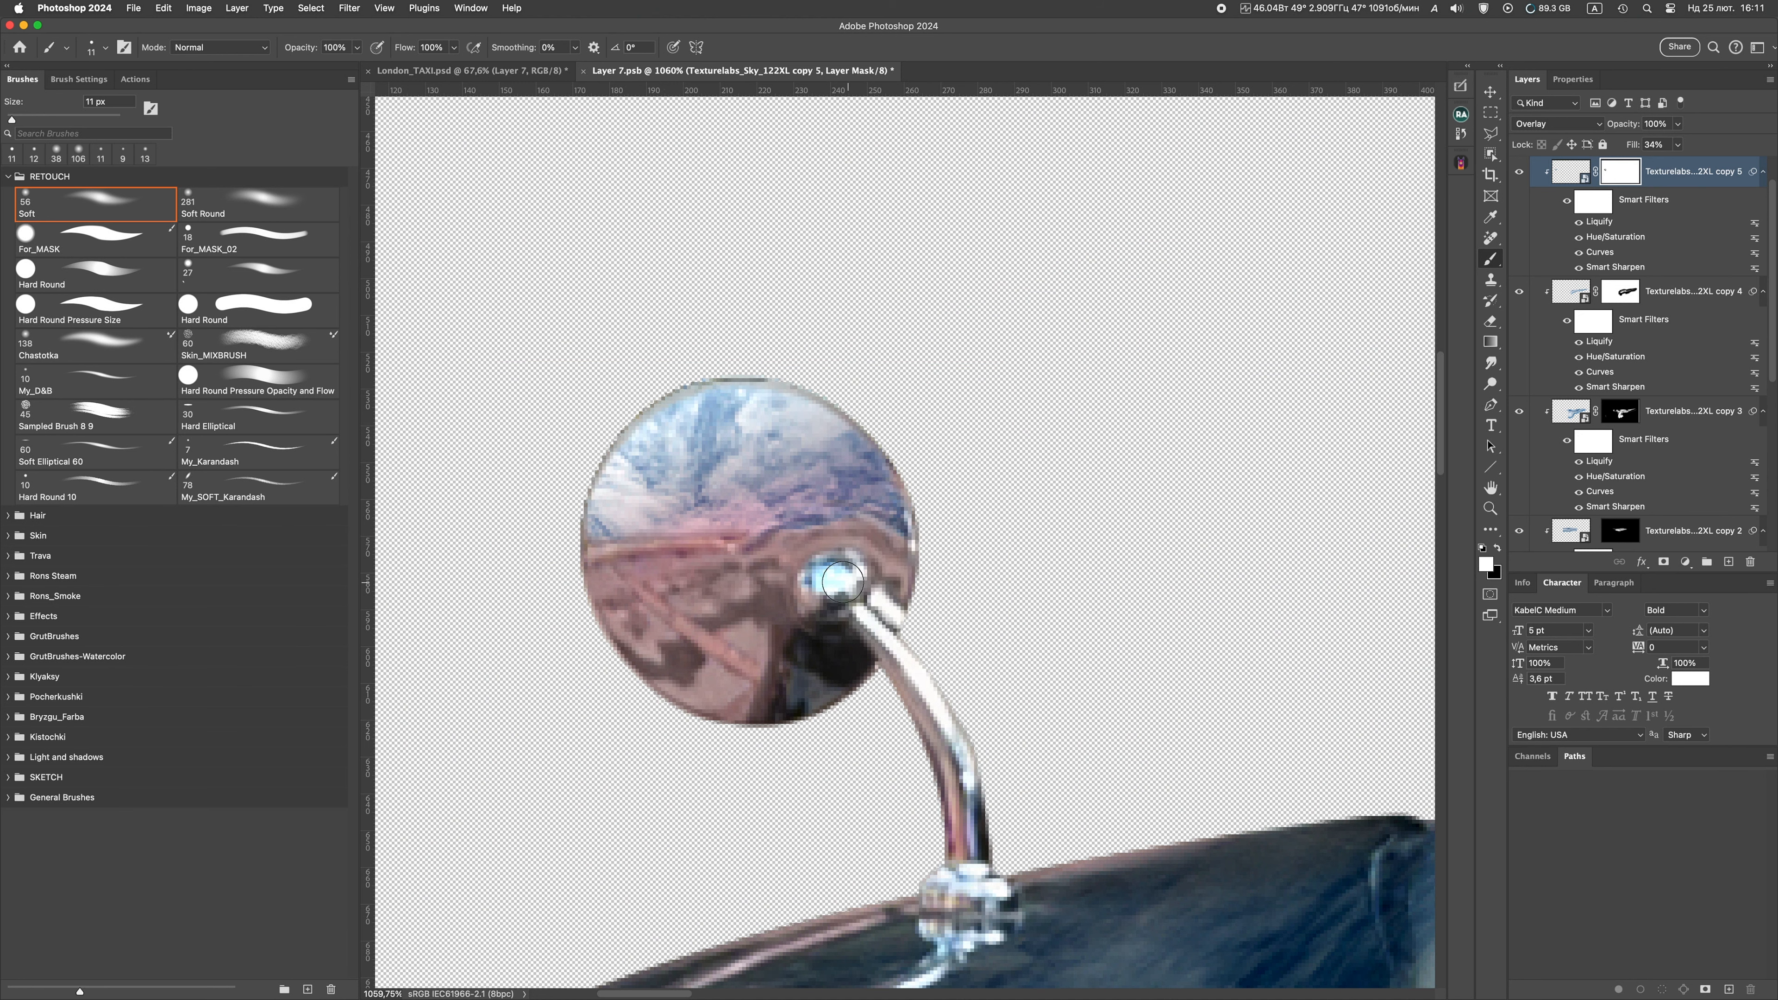
Duplicate the left mirror's sky layer and position the copy over the right mirror
key("super+0")
key("super+j")
key("super+t")
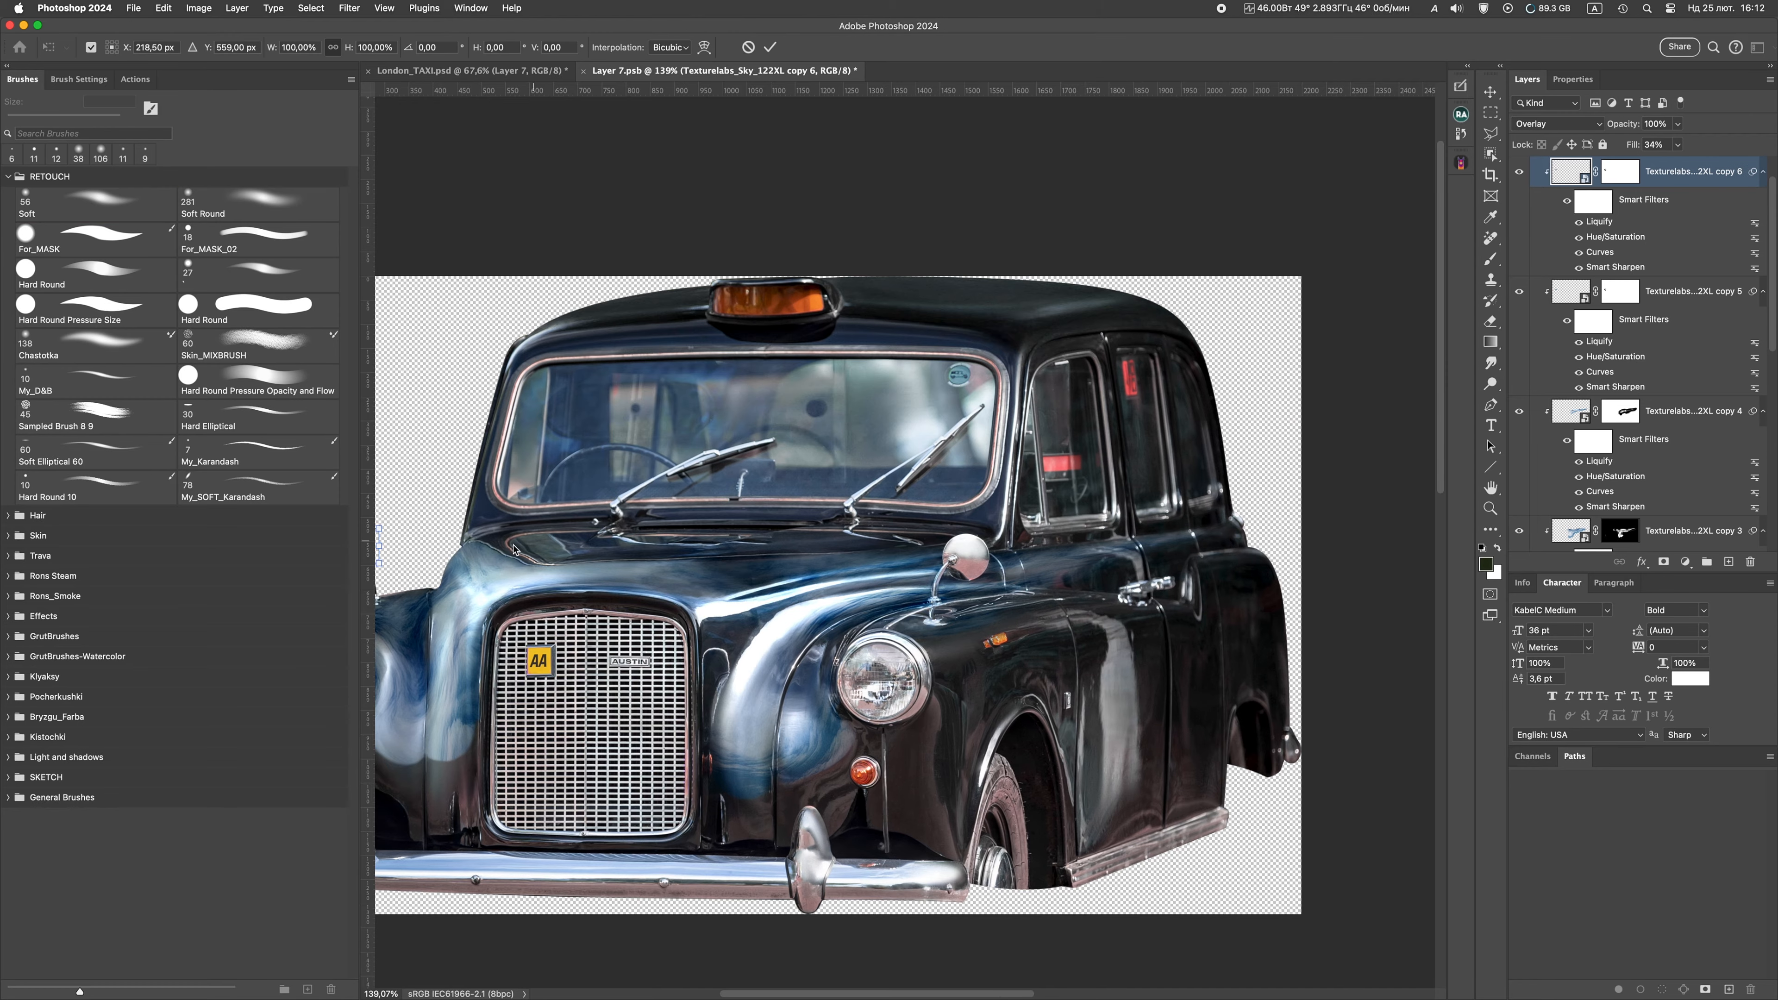
left_click_drag(513, 549, 617, 535)
left_click_drag(449, 534, 997, 534)
scroll(1083, 536, "up", 5)
mouse_move(742, 539)
left_mouse_down()
mouse_move(1025, 540)
mouse_move(1061, 523)
left_mouse_up()
key("Return")
Fill the duplicate's mask with black, paint the sky back onto the right mirror's glass, and set the layer to Color Burn
left_click(1620, 171)
key("super+BackSpace")
mouse_move(994, 501)
left_mouse_down()
mouse_move(982, 532)
mouse_move(1071, 548)
left_mouse_up()
left_click(1545, 123)
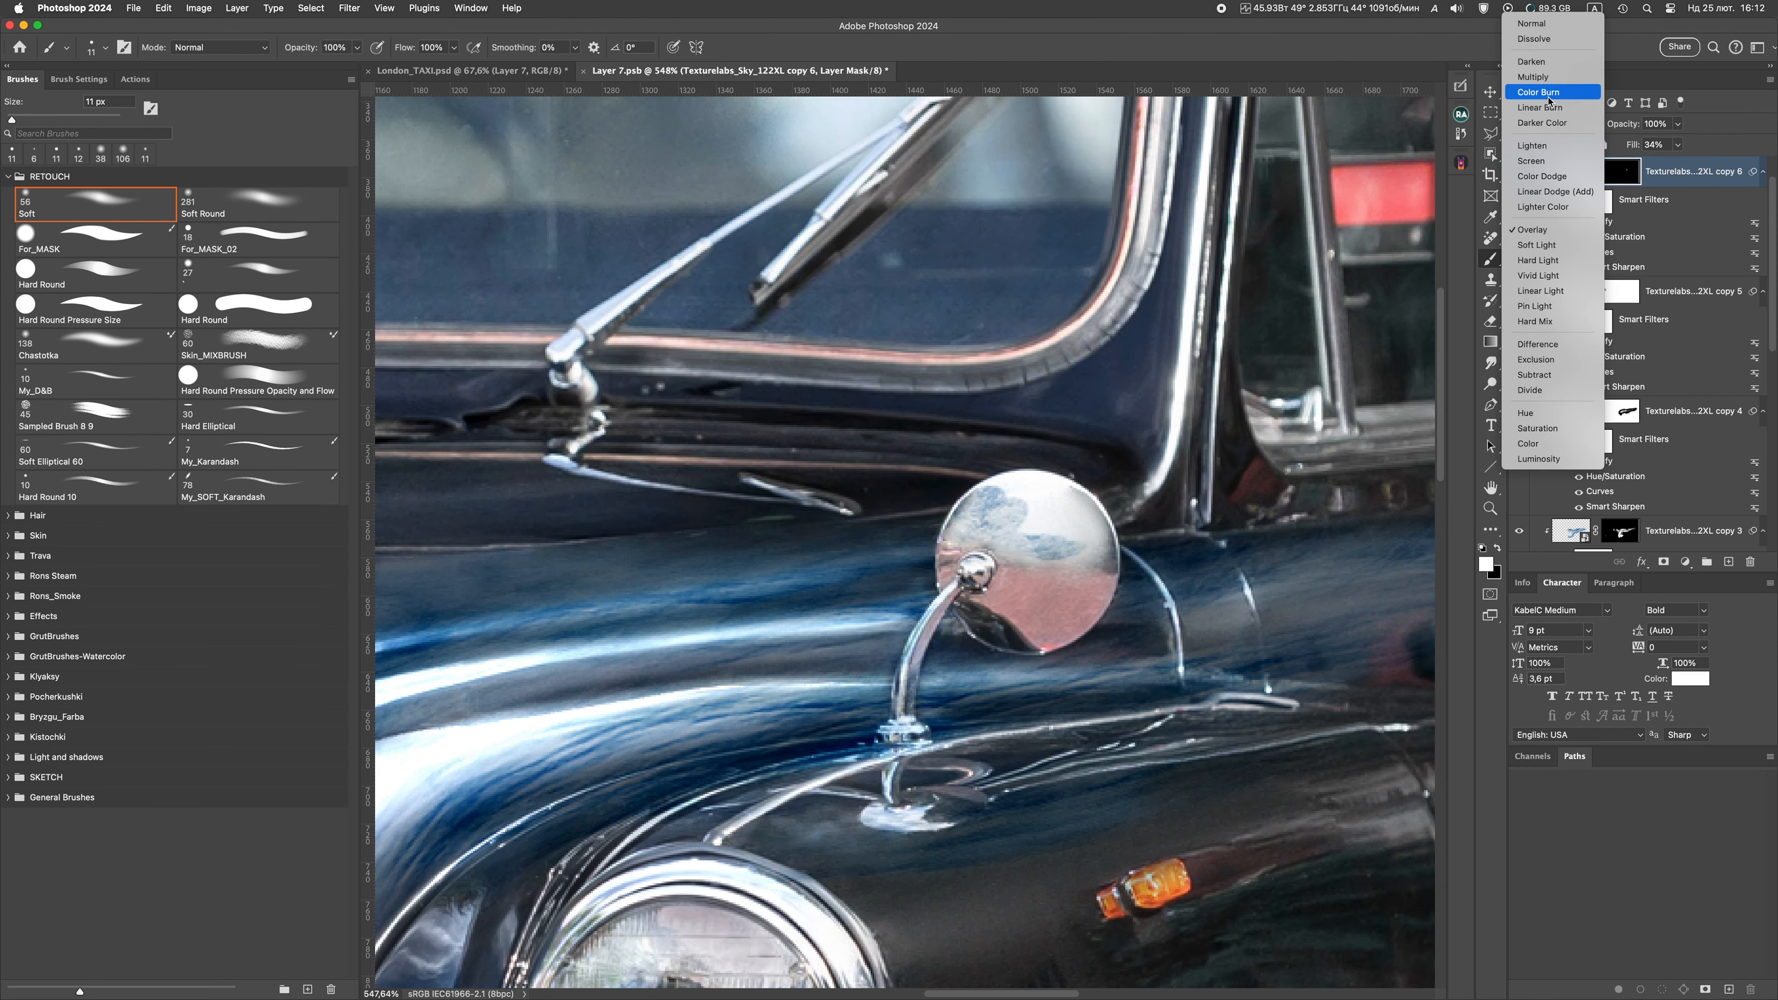
left_click(1541, 160)
left_click(1542, 124)
left_click(1538, 85)
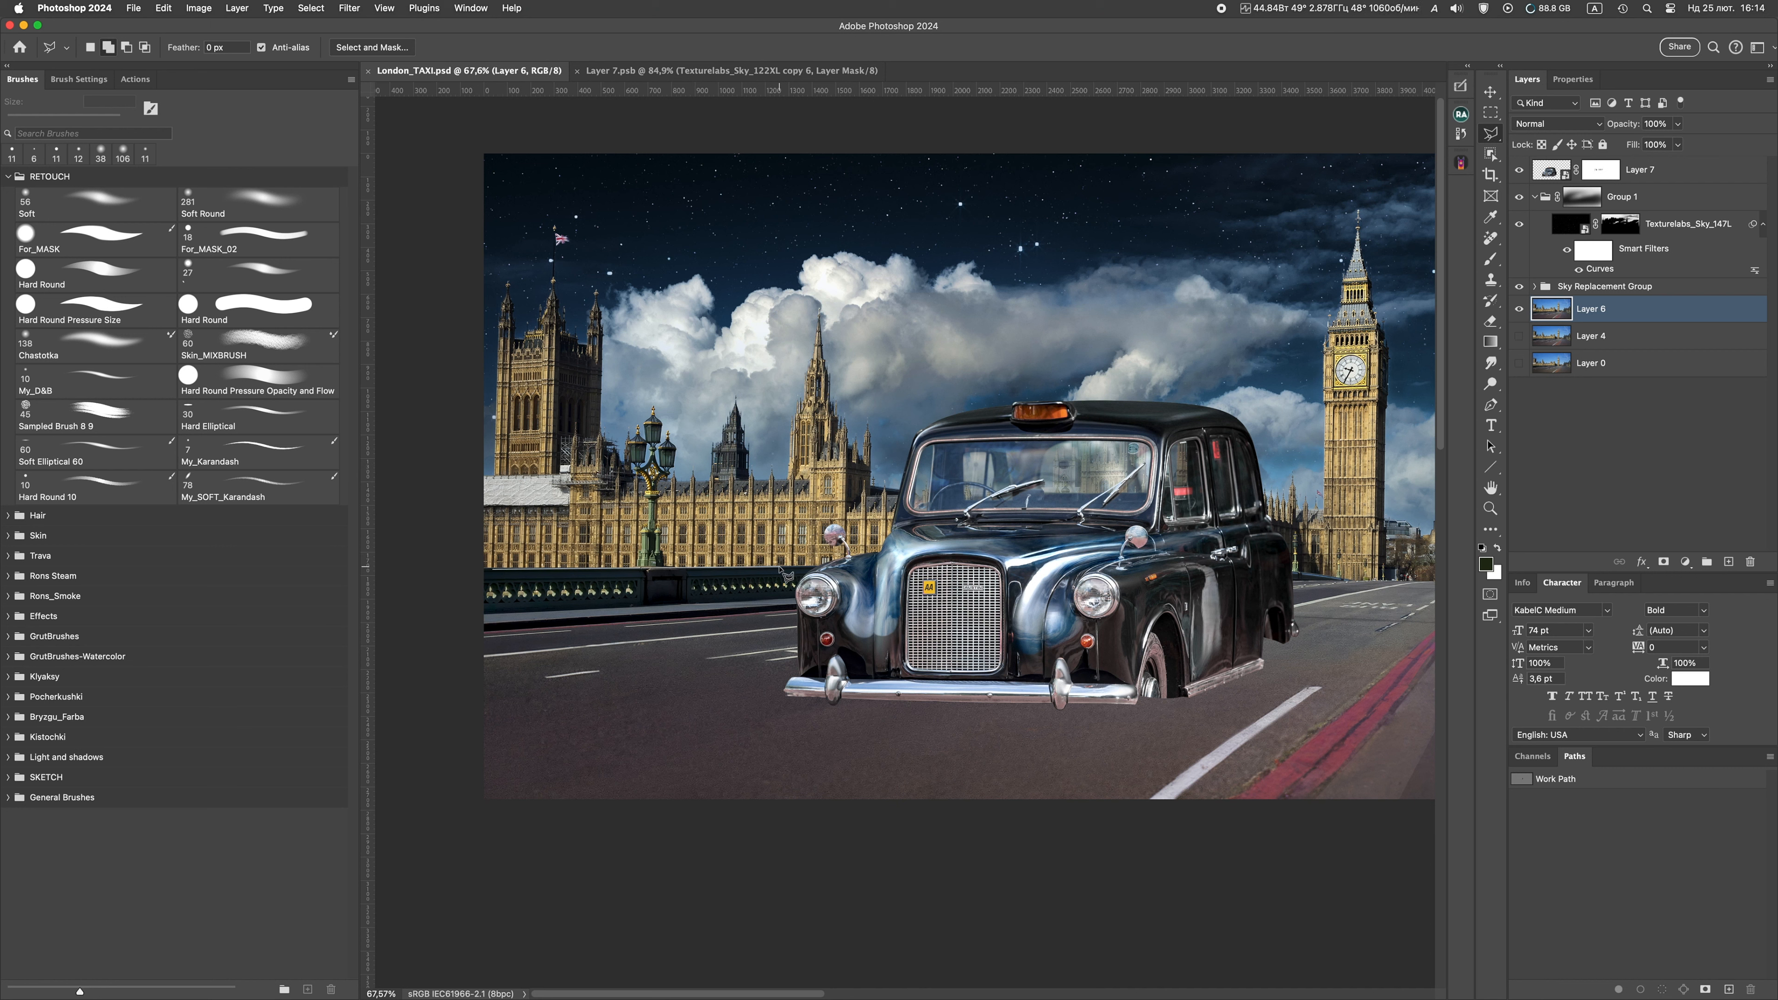
Copy the selected bridge railing from Layer 6 onto its own layer in London_TAXI.psd and paste it into Layer 7.psb
key("super+j")
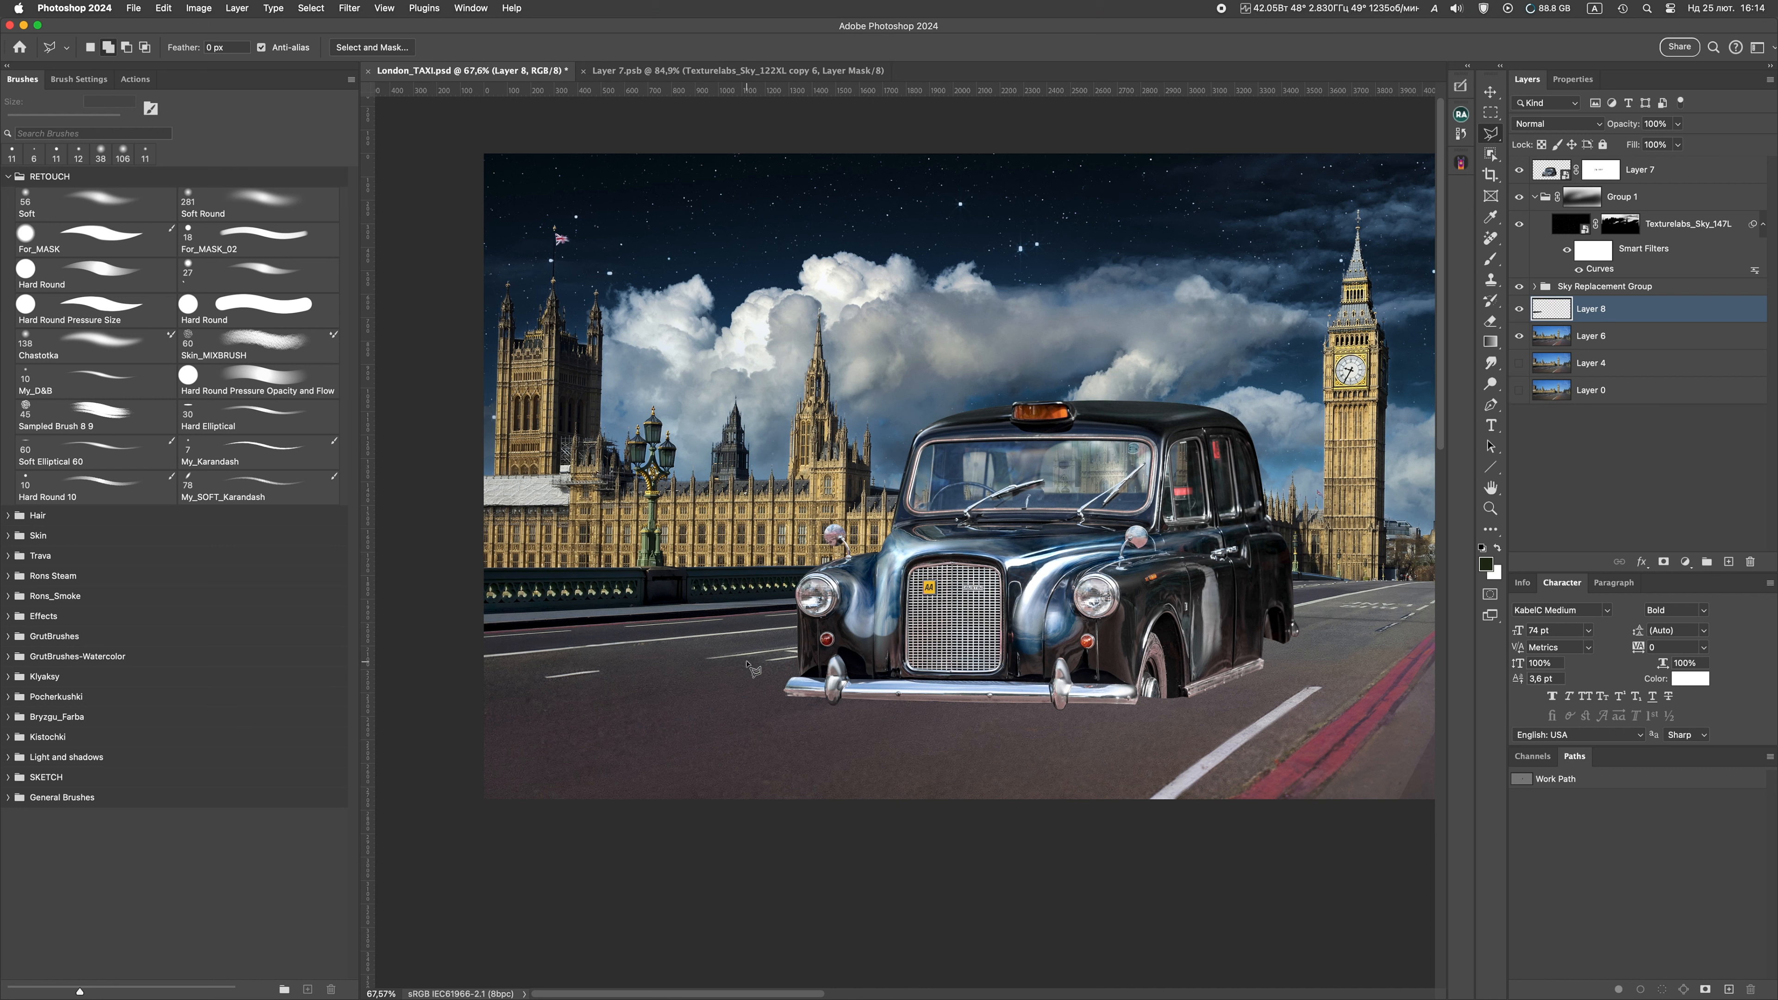
double_click(1551, 169)
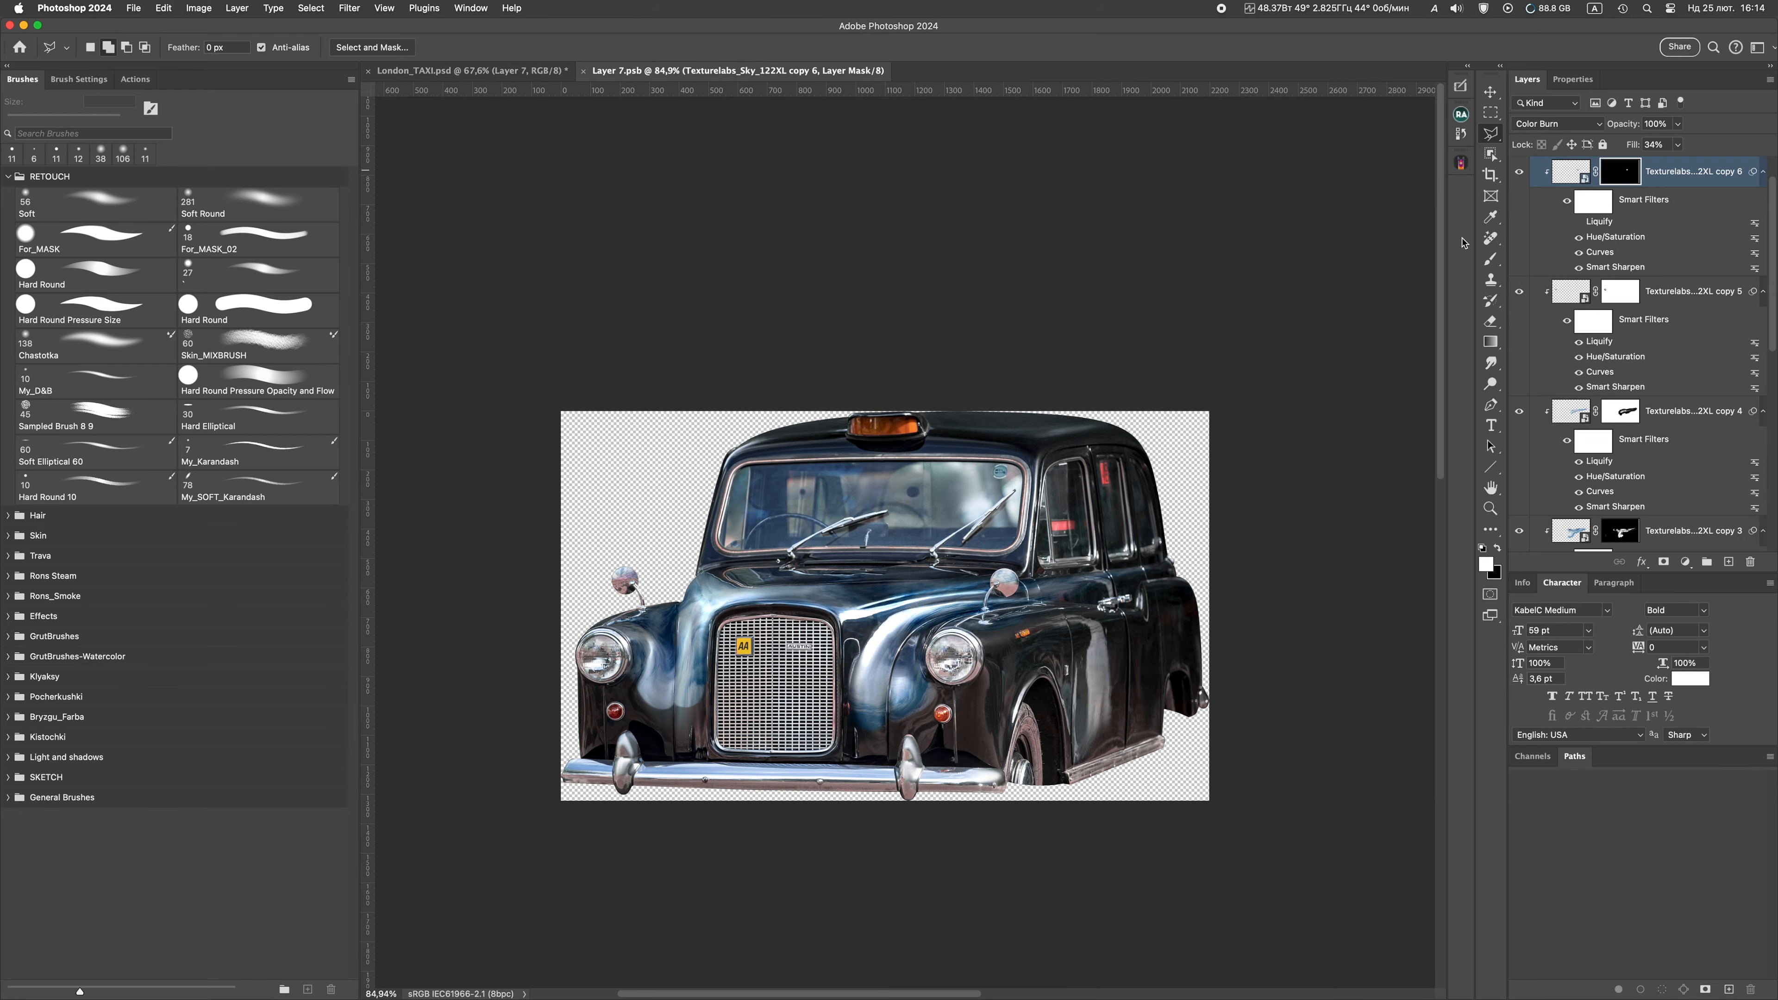
key("super+v")
key("v")
Duplicate the pasted railing and shrink, rotate and skew the copy to fit below the sky reflection on the left front fender
left_click_drag(837, 606, 742, 661)
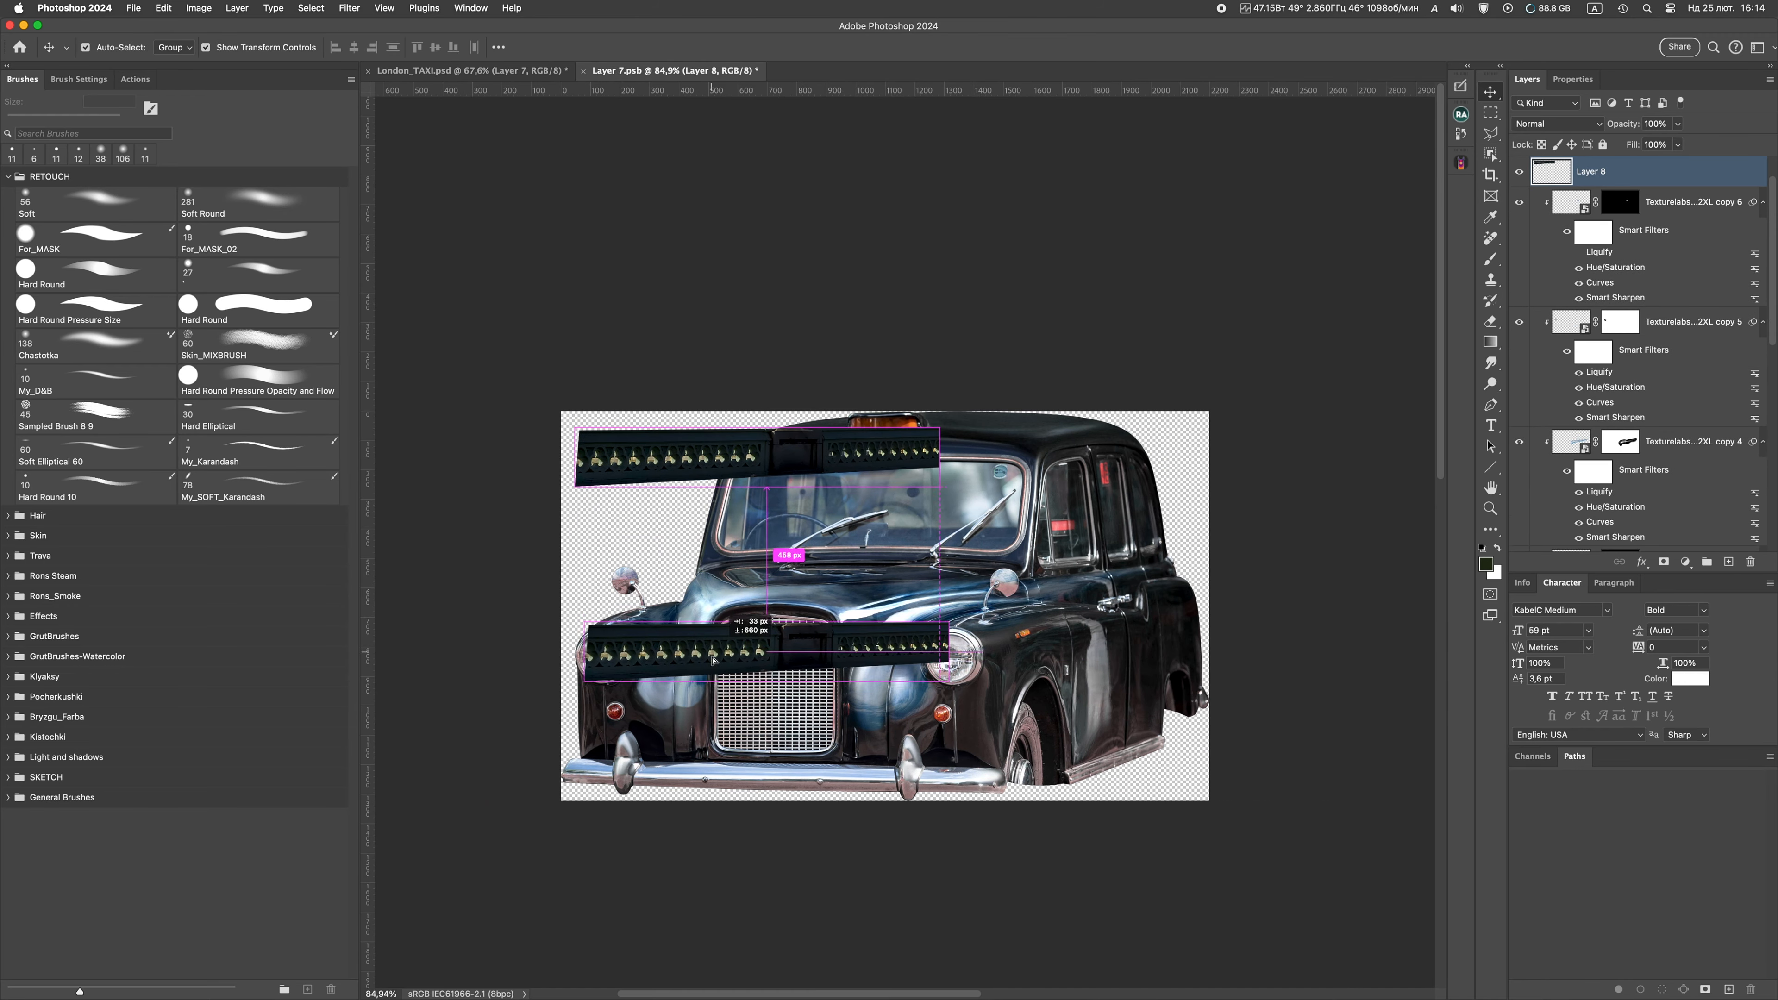
scroll(680, 670, "up", 5)
left_click_drag(1261, 692, 1015, 650)
left_click_drag(822, 640, 678, 732)
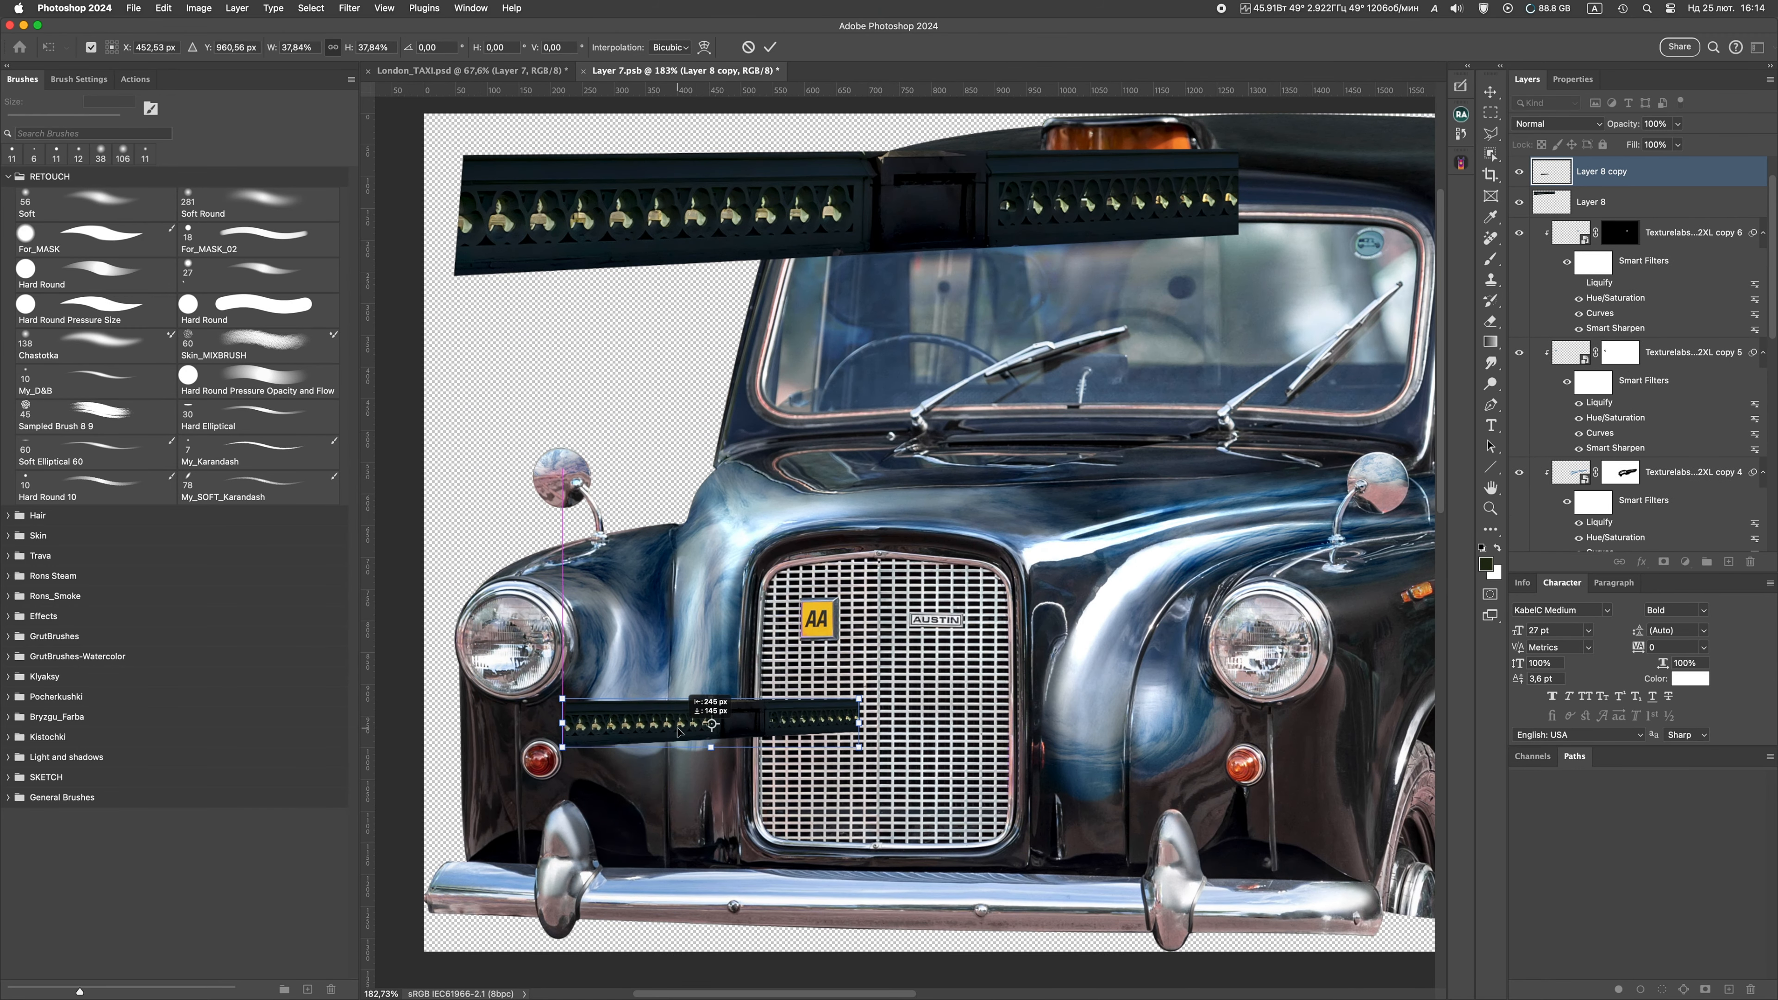
left_click_drag(858, 699, 682, 742)
key("Return")
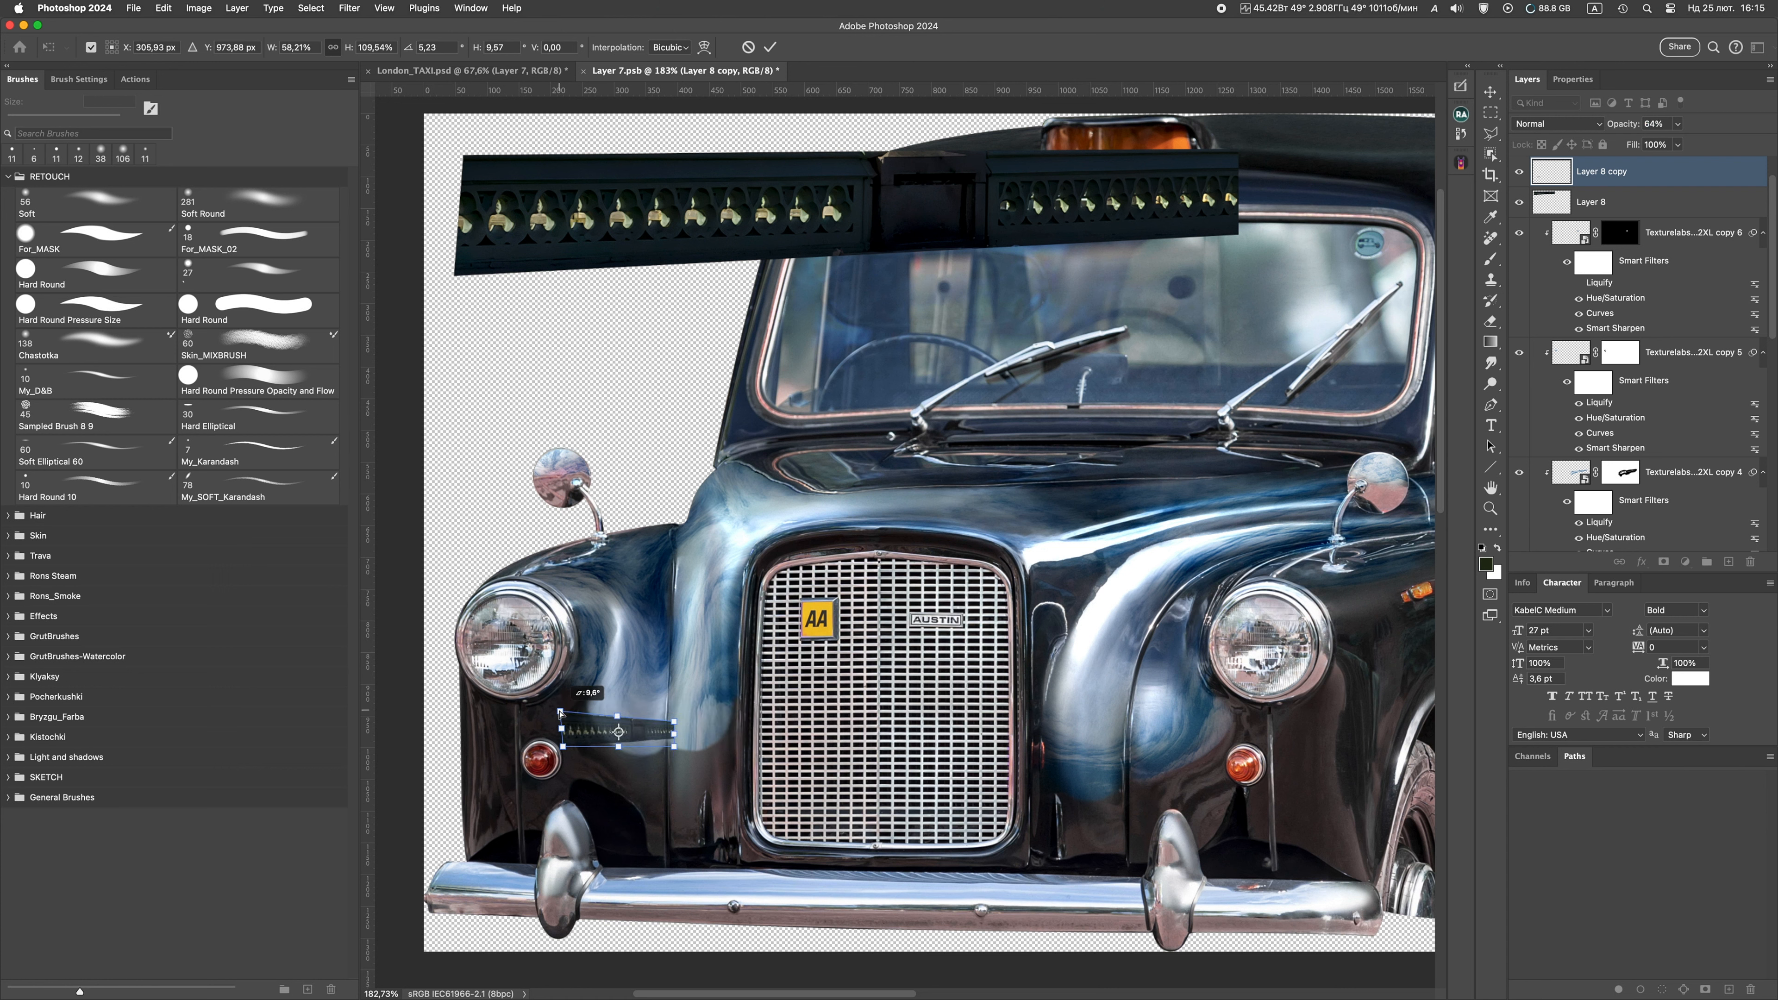
key("Return")
Warp the small railing copy with Liquify so it curves along the lower edge of the left fender's sky reflection
key("super+shift+x")
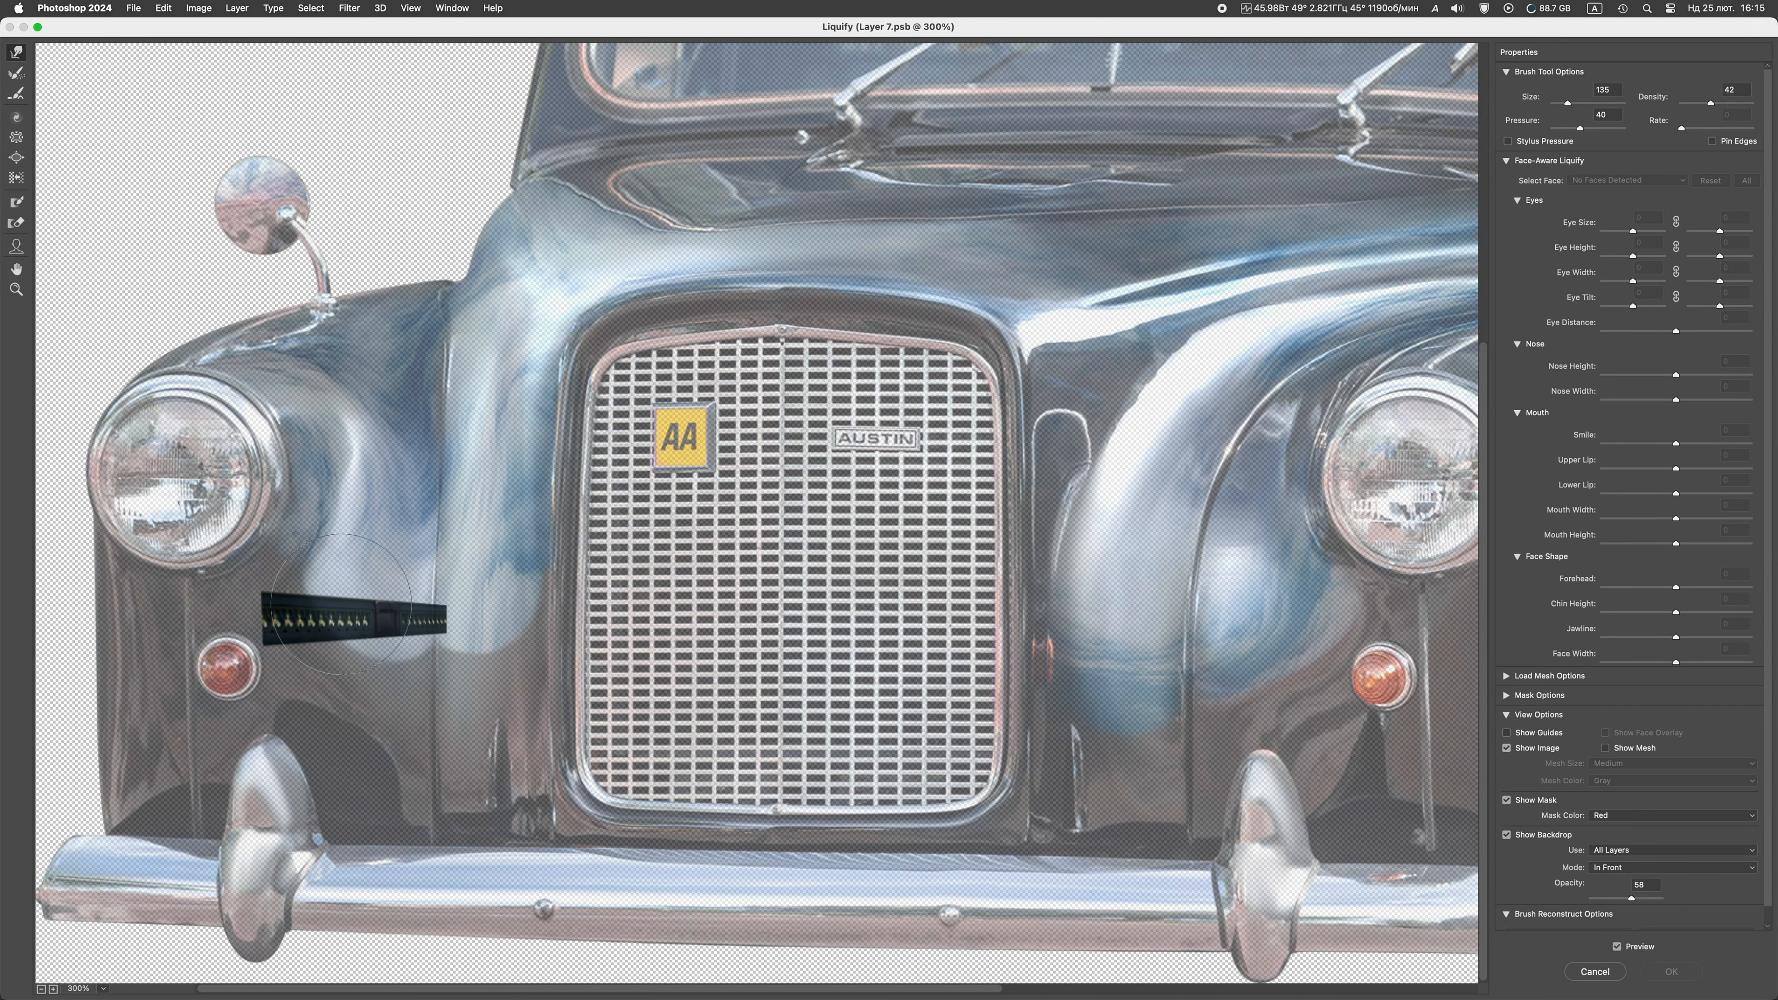
key("bracketright")
key("bracketright")
left_click_drag(383, 594, 383, 651)
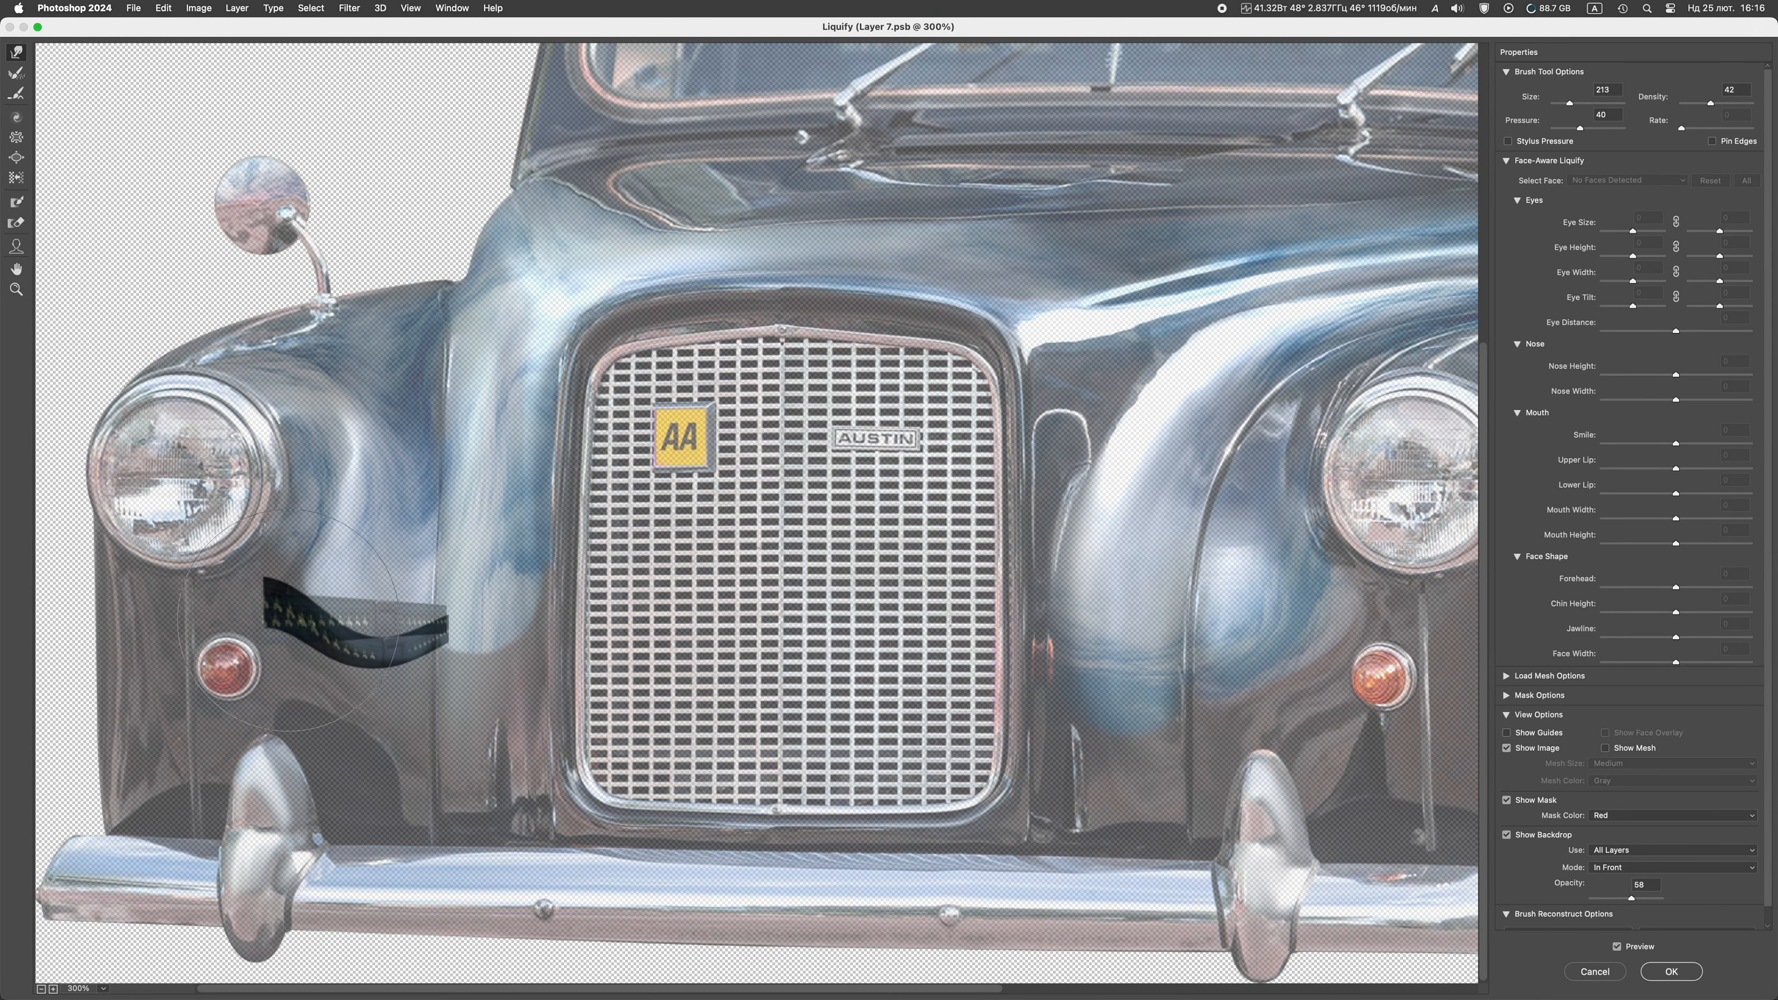
left_click(1670, 971)
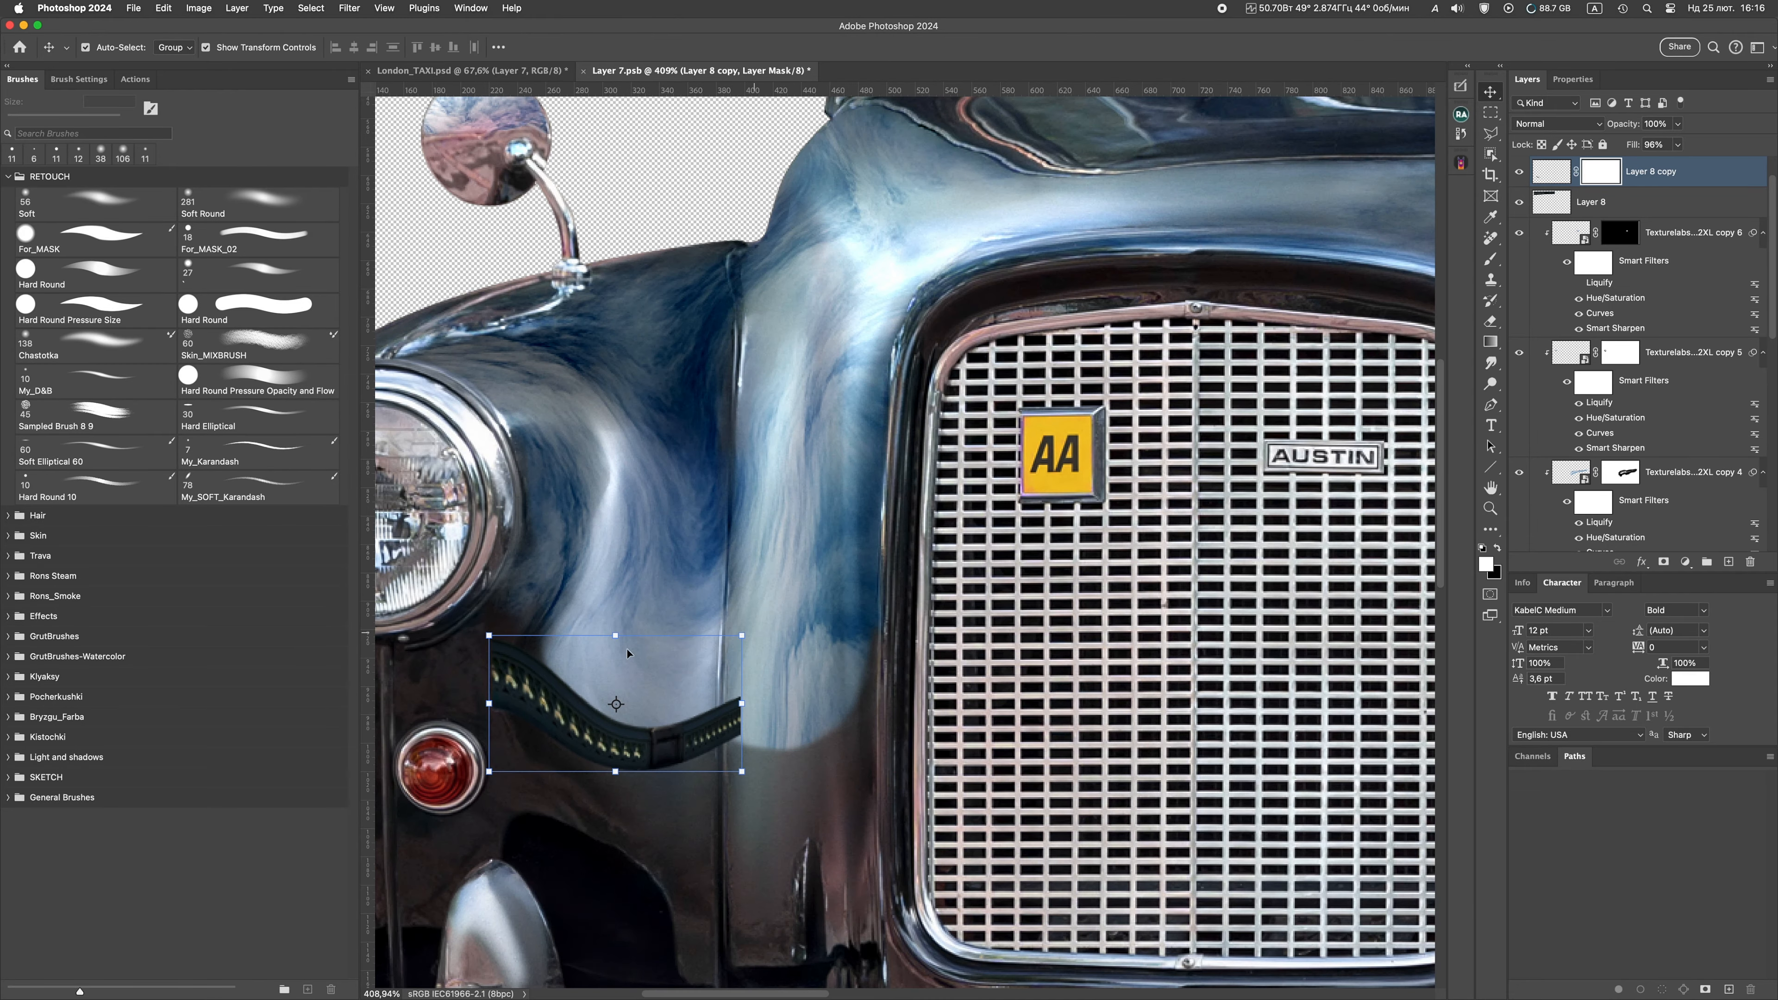
Mask the outer end and edges of Layer 8 copy with a soft brush to blend the railing into the left fender
key("b")
left_click_drag(556, 703, 550, 702)
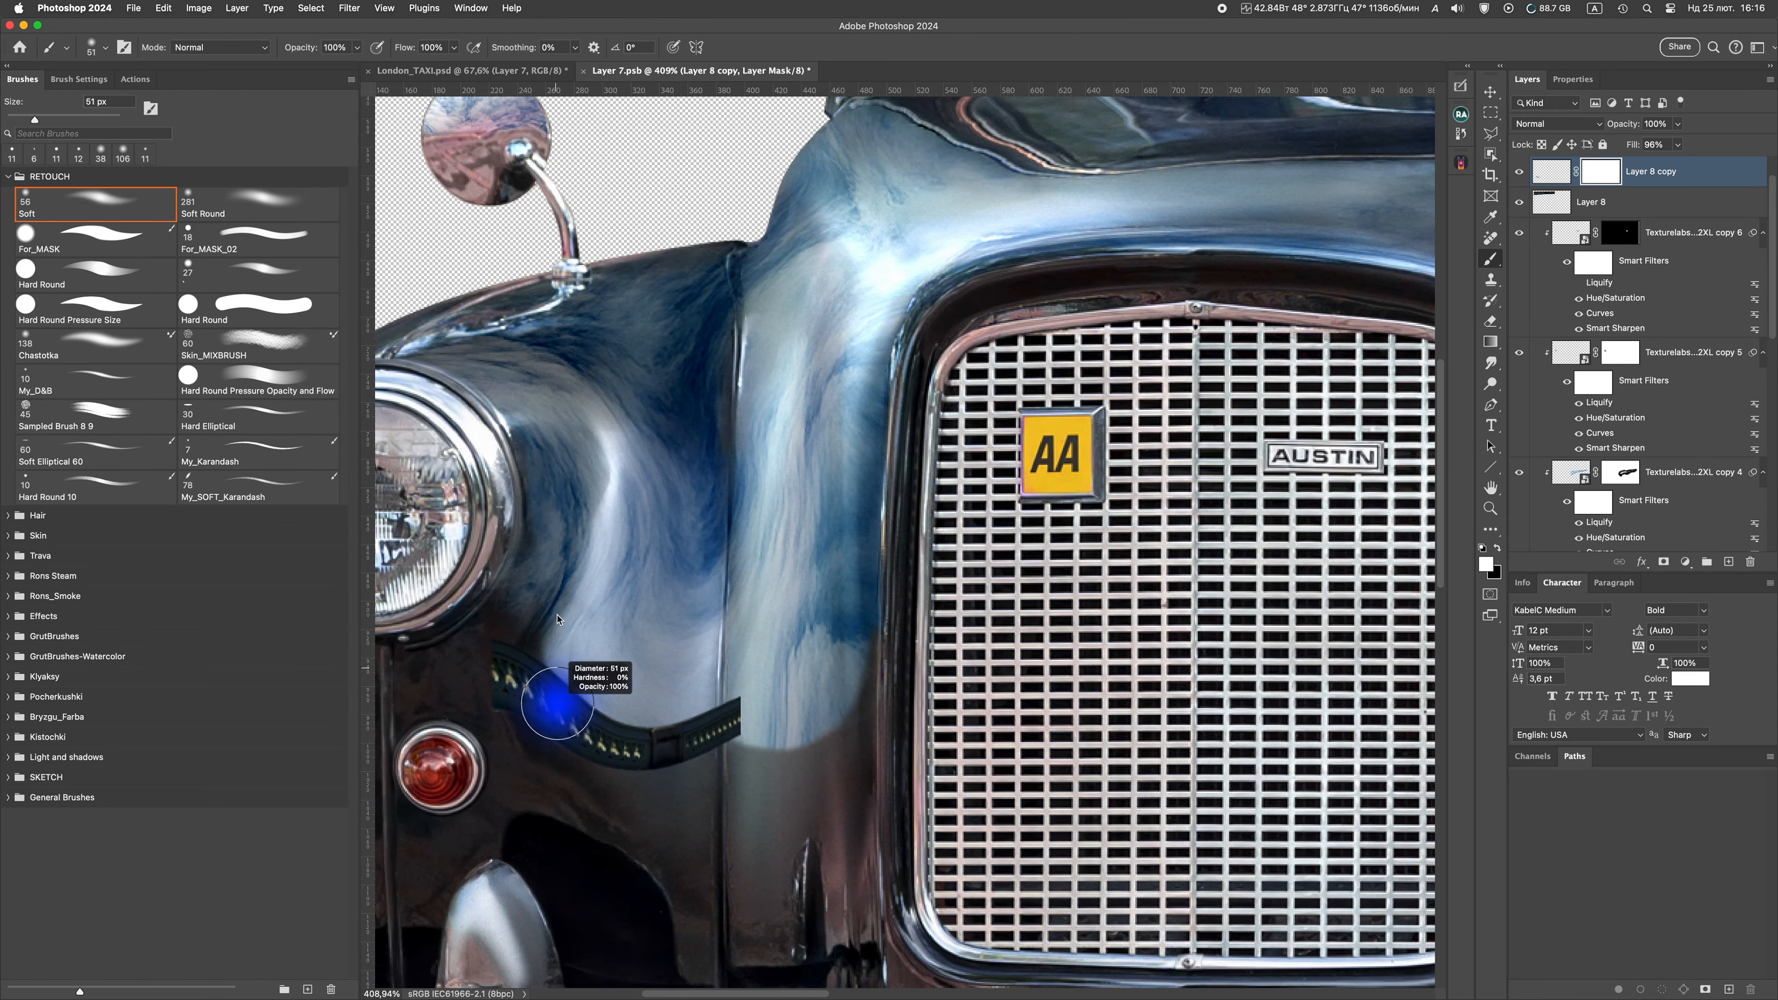
left_click_drag(490, 641, 491, 704)
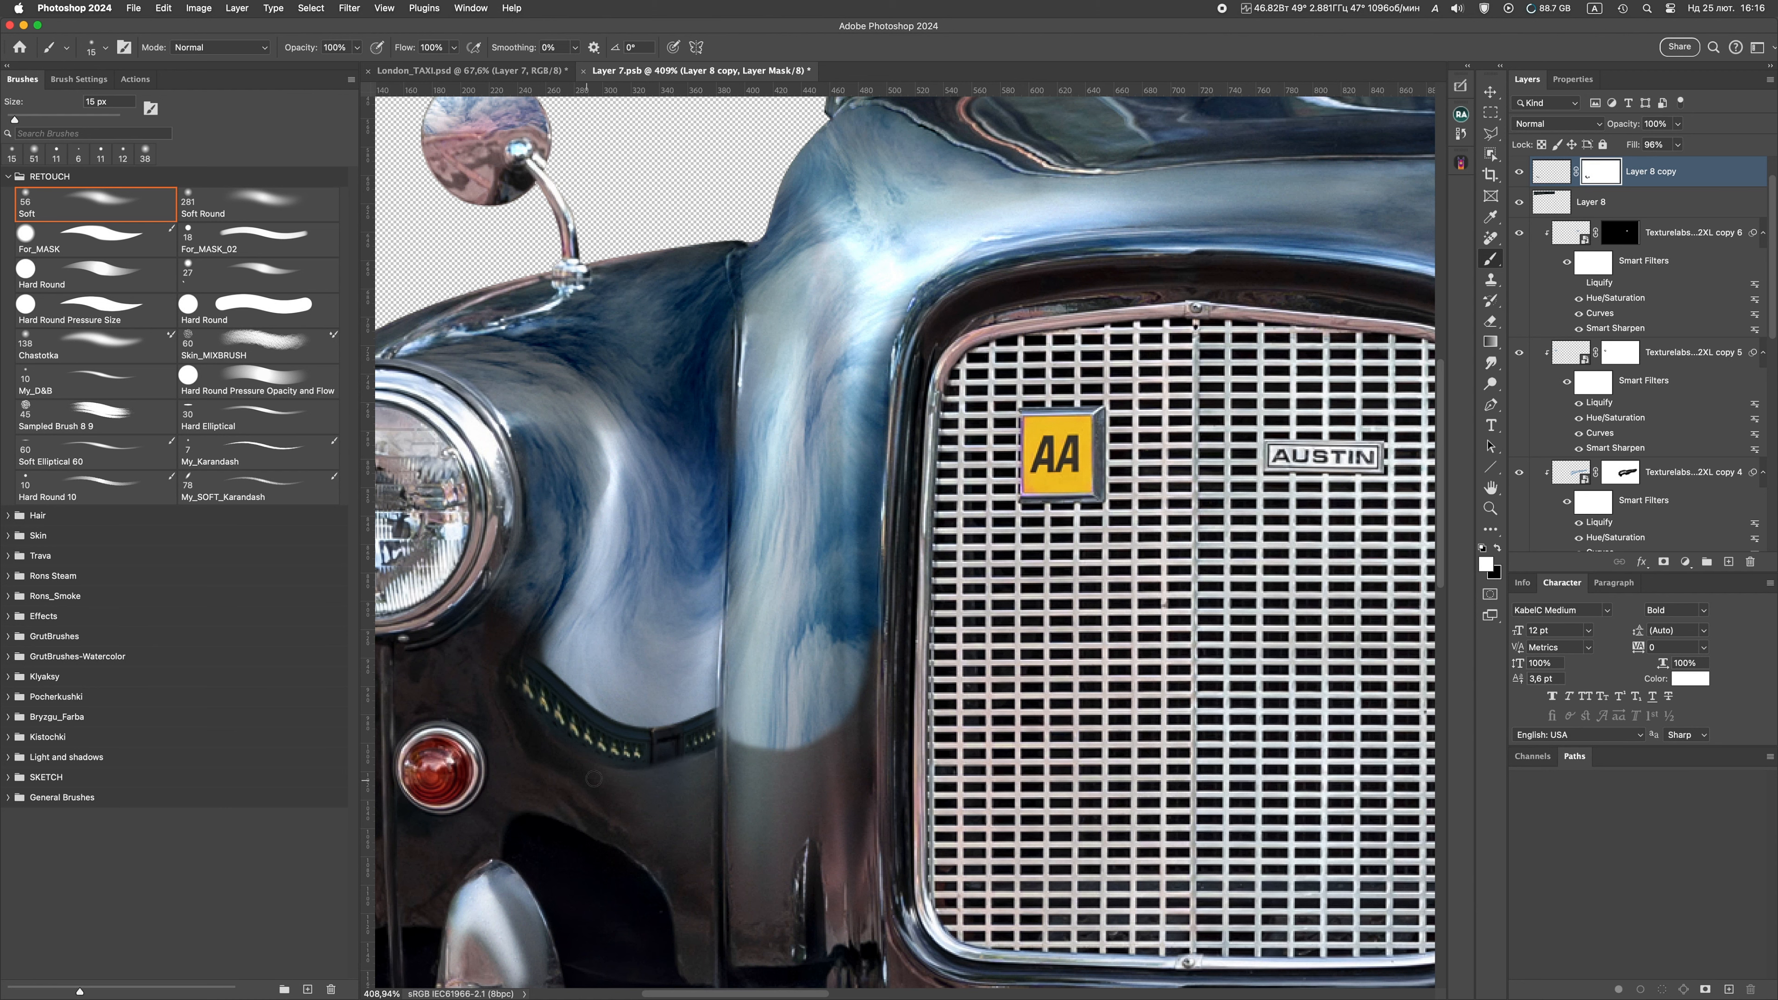
Add an Exposure adjustment clipped to the railing copy and tune its exposure and offset
left_click(1550, 176)
left_click(1685, 561)
left_click(1707, 667)
left_click_drag(1639, 162, 1644, 163)
left_click(1657, 561)
left_click_drag(1638, 192, 1642, 191)
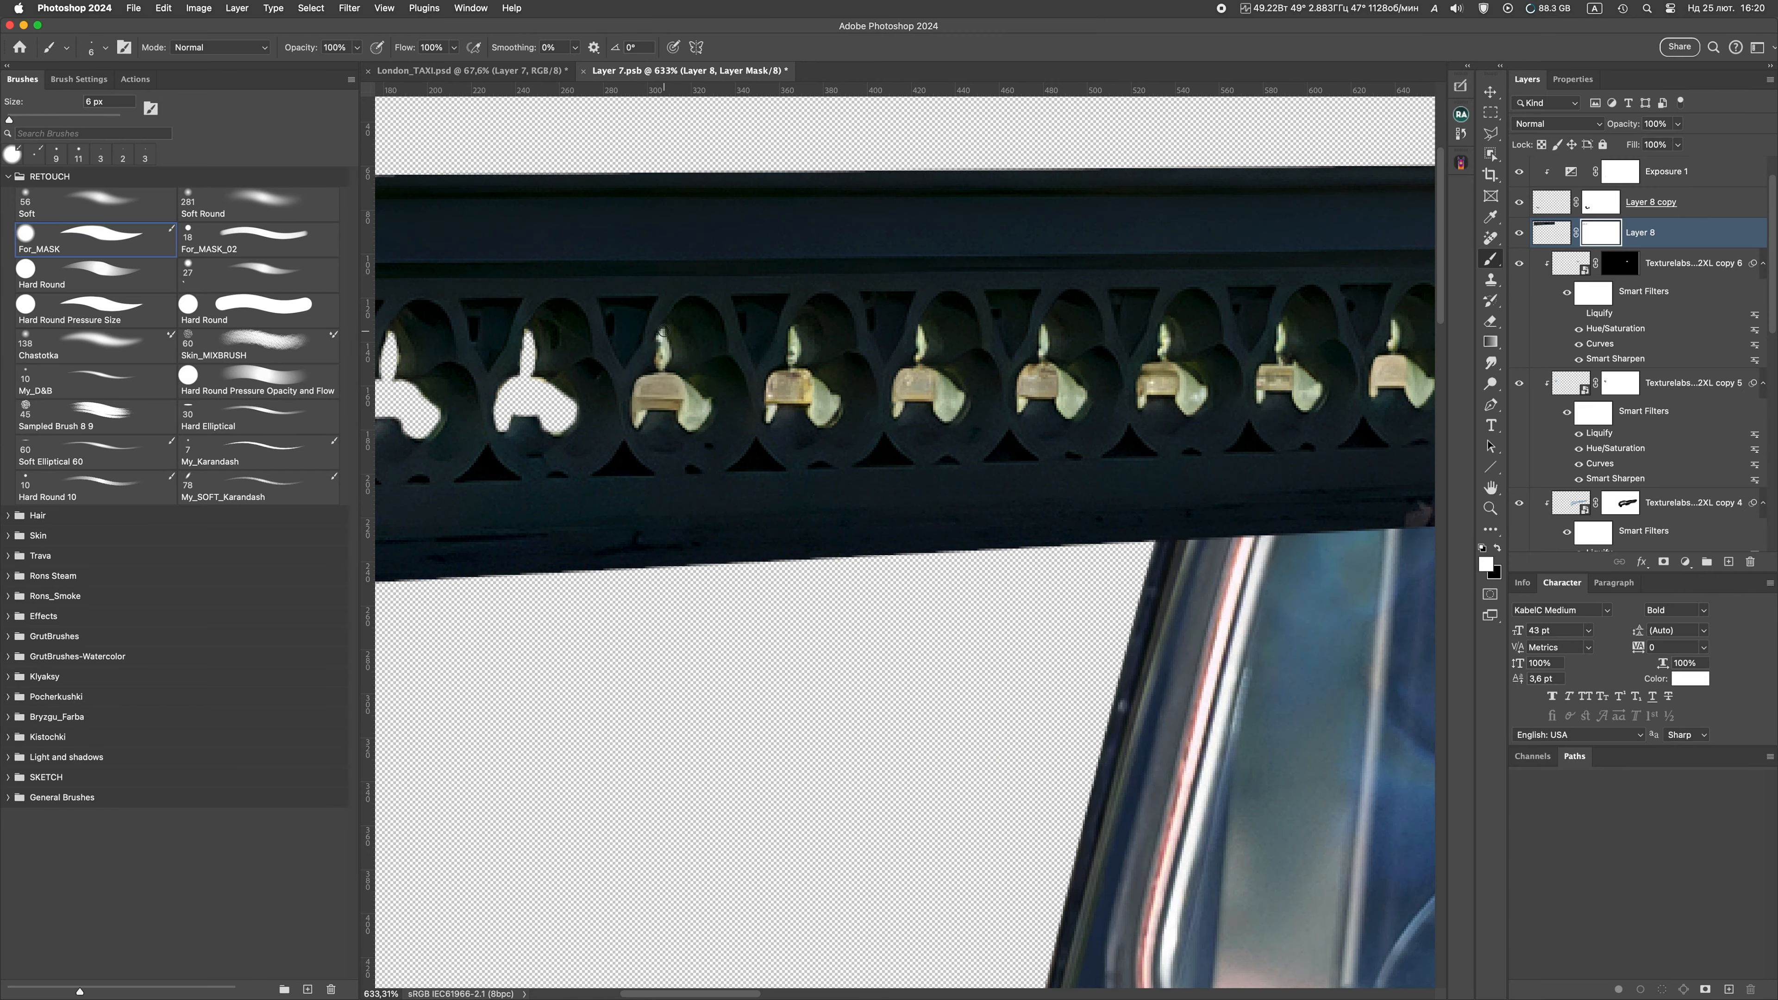
Mask out the yellow openings in Layer 8's railing and warp the shrunken railing with Liquify beside the grille
left_click_drag(788, 336, 763, 411)
left_click_drag(1039, 340, 1067, 402)
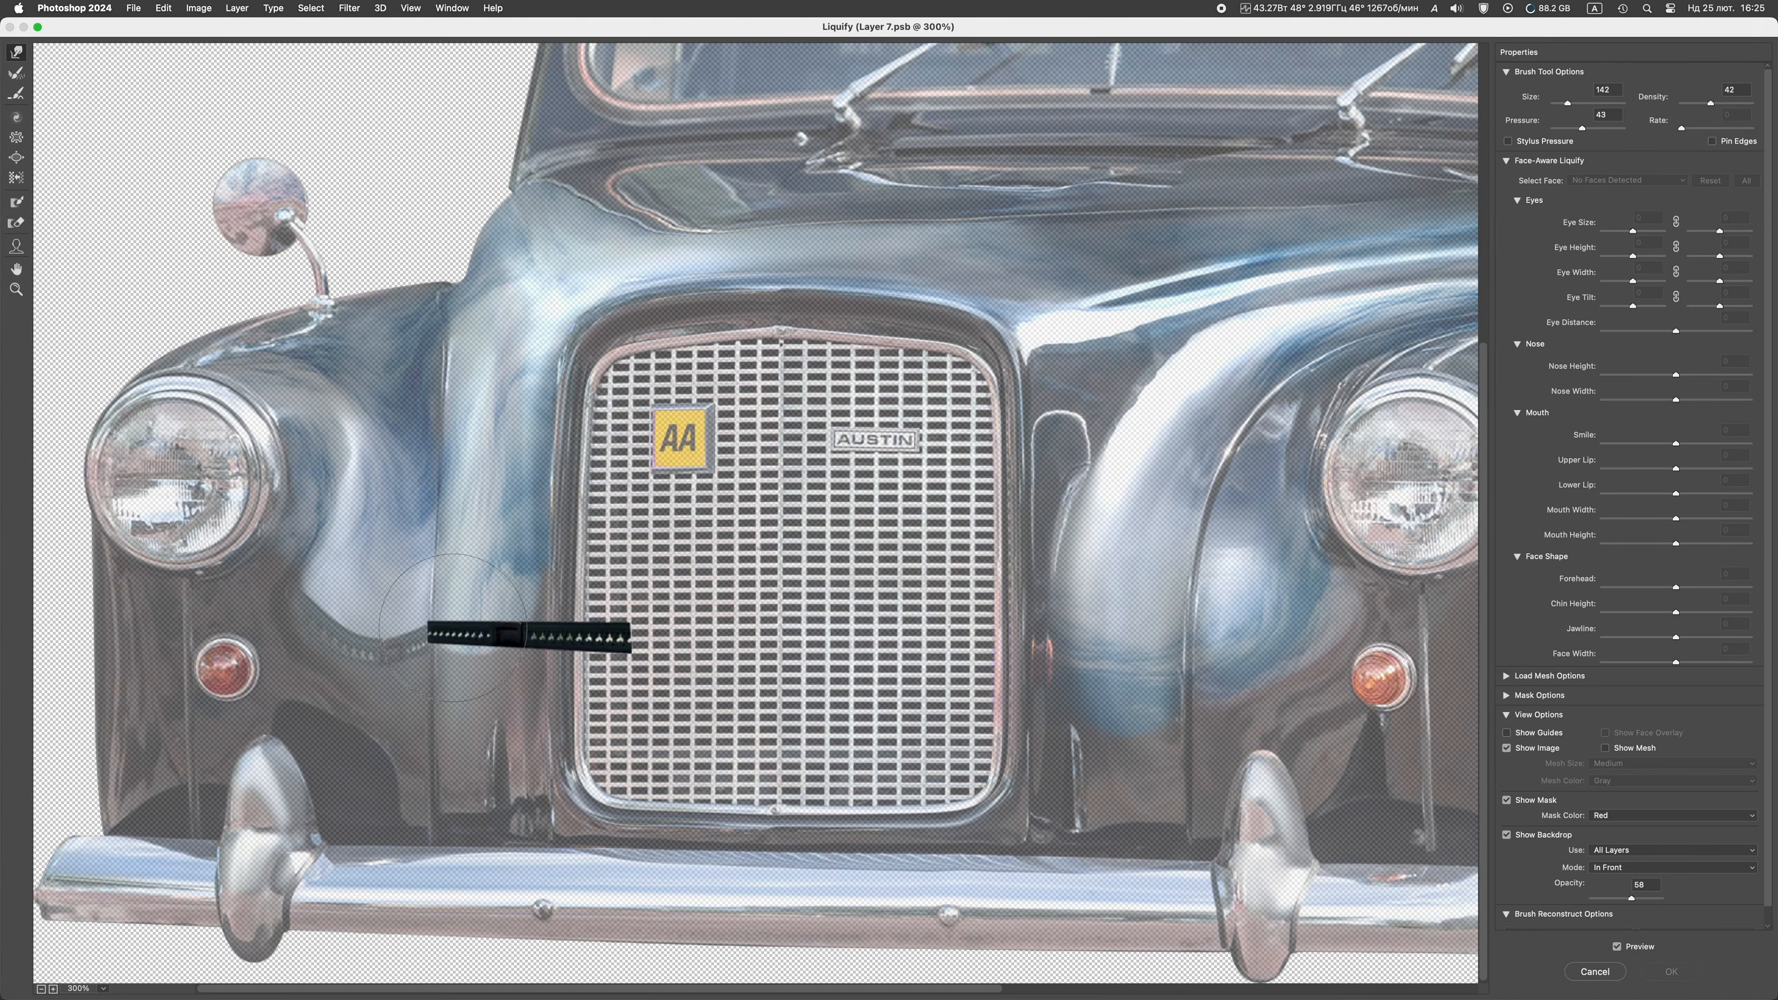
mouse_move(505, 630)
left_mouse_down()
mouse_move(560, 560)
mouse_move(431, 658)
left_mouse_up()
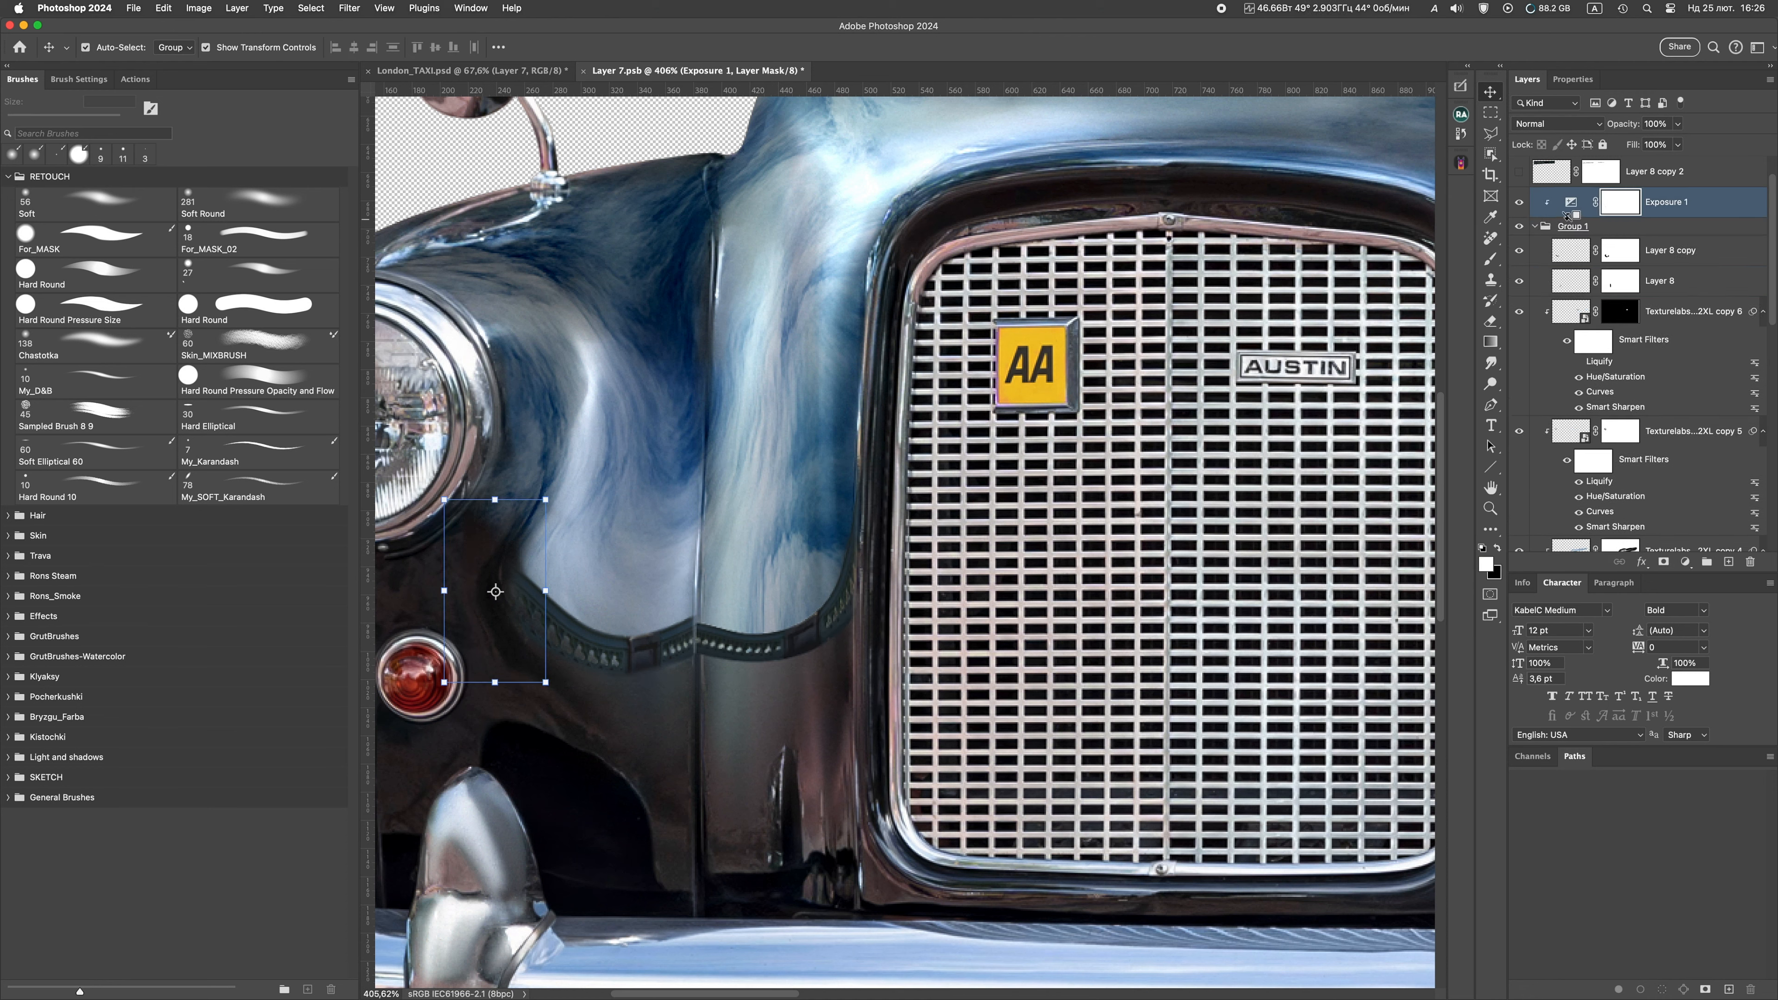
Fine-tune the Exposure adjustment's offset and touch up Layer 8's mask along the railing reflection left of the grille
left_click_drag(1581, 246, 1609, 260)
double_click(1571, 203)
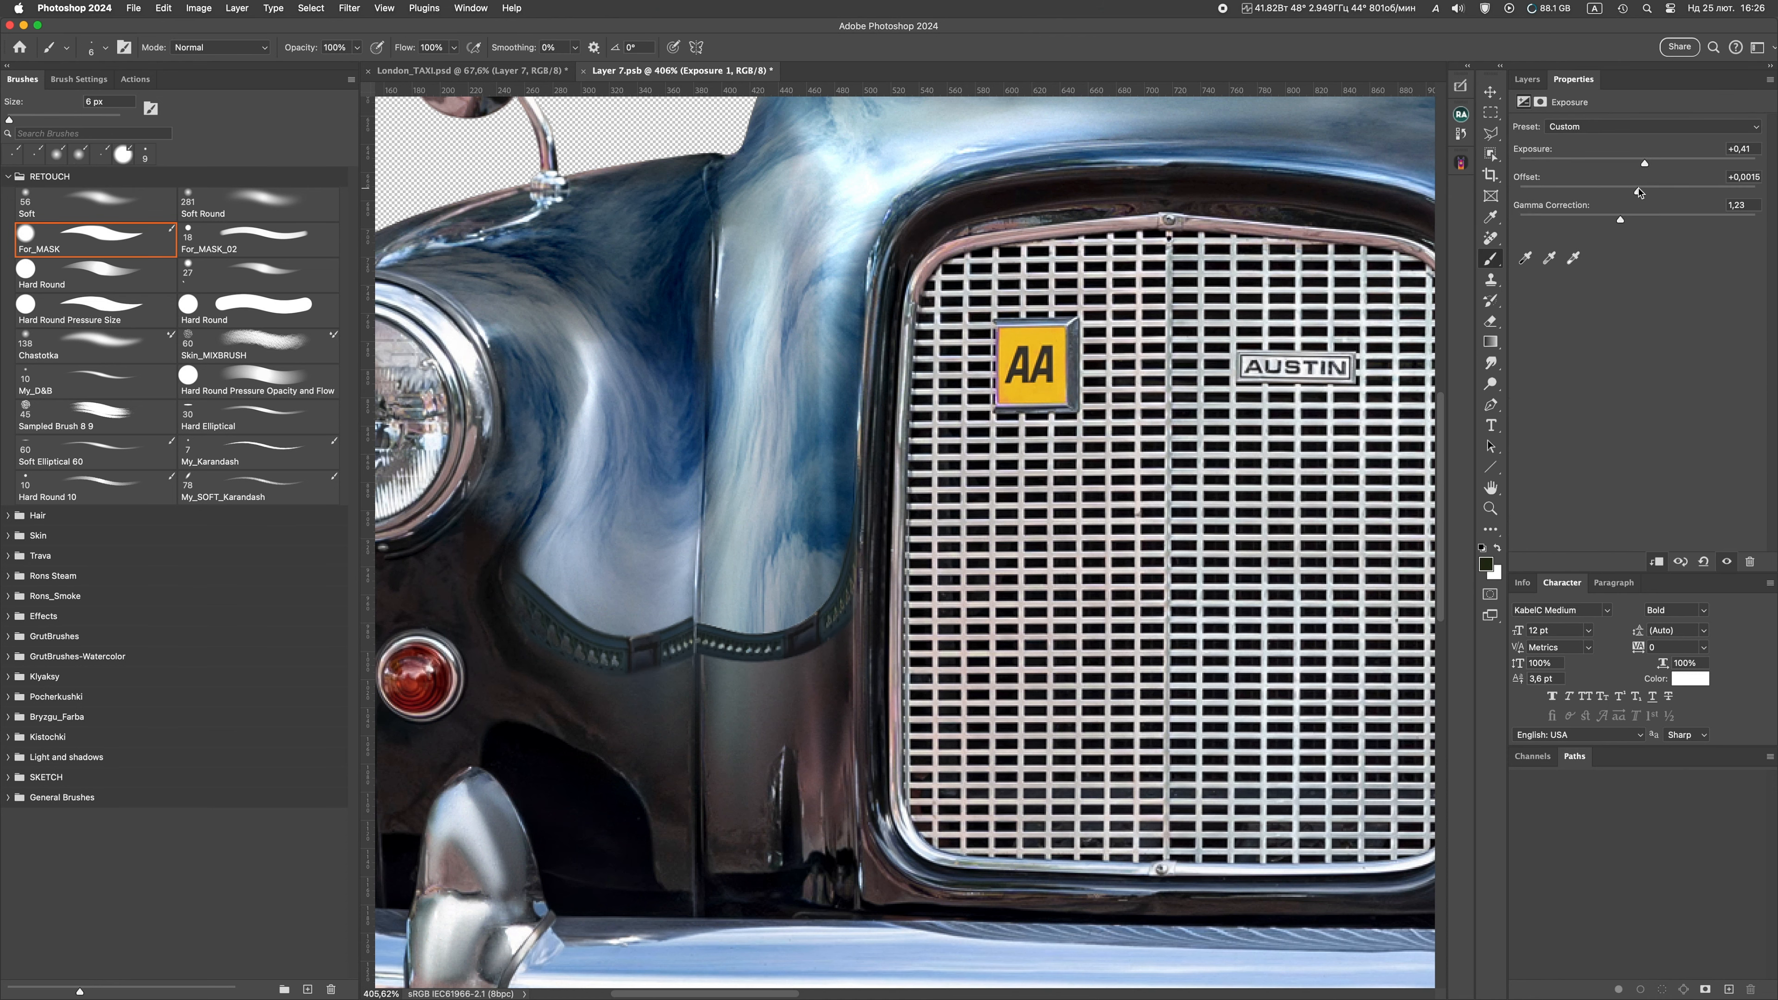
left_click_drag(1637, 192, 1636, 191)
left_click(1527, 79)
left_click(1620, 281)
mouse_move(762, 680)
left_mouse_down()
mouse_move(782, 690)
mouse_move(781, 670)
left_mouse_up()
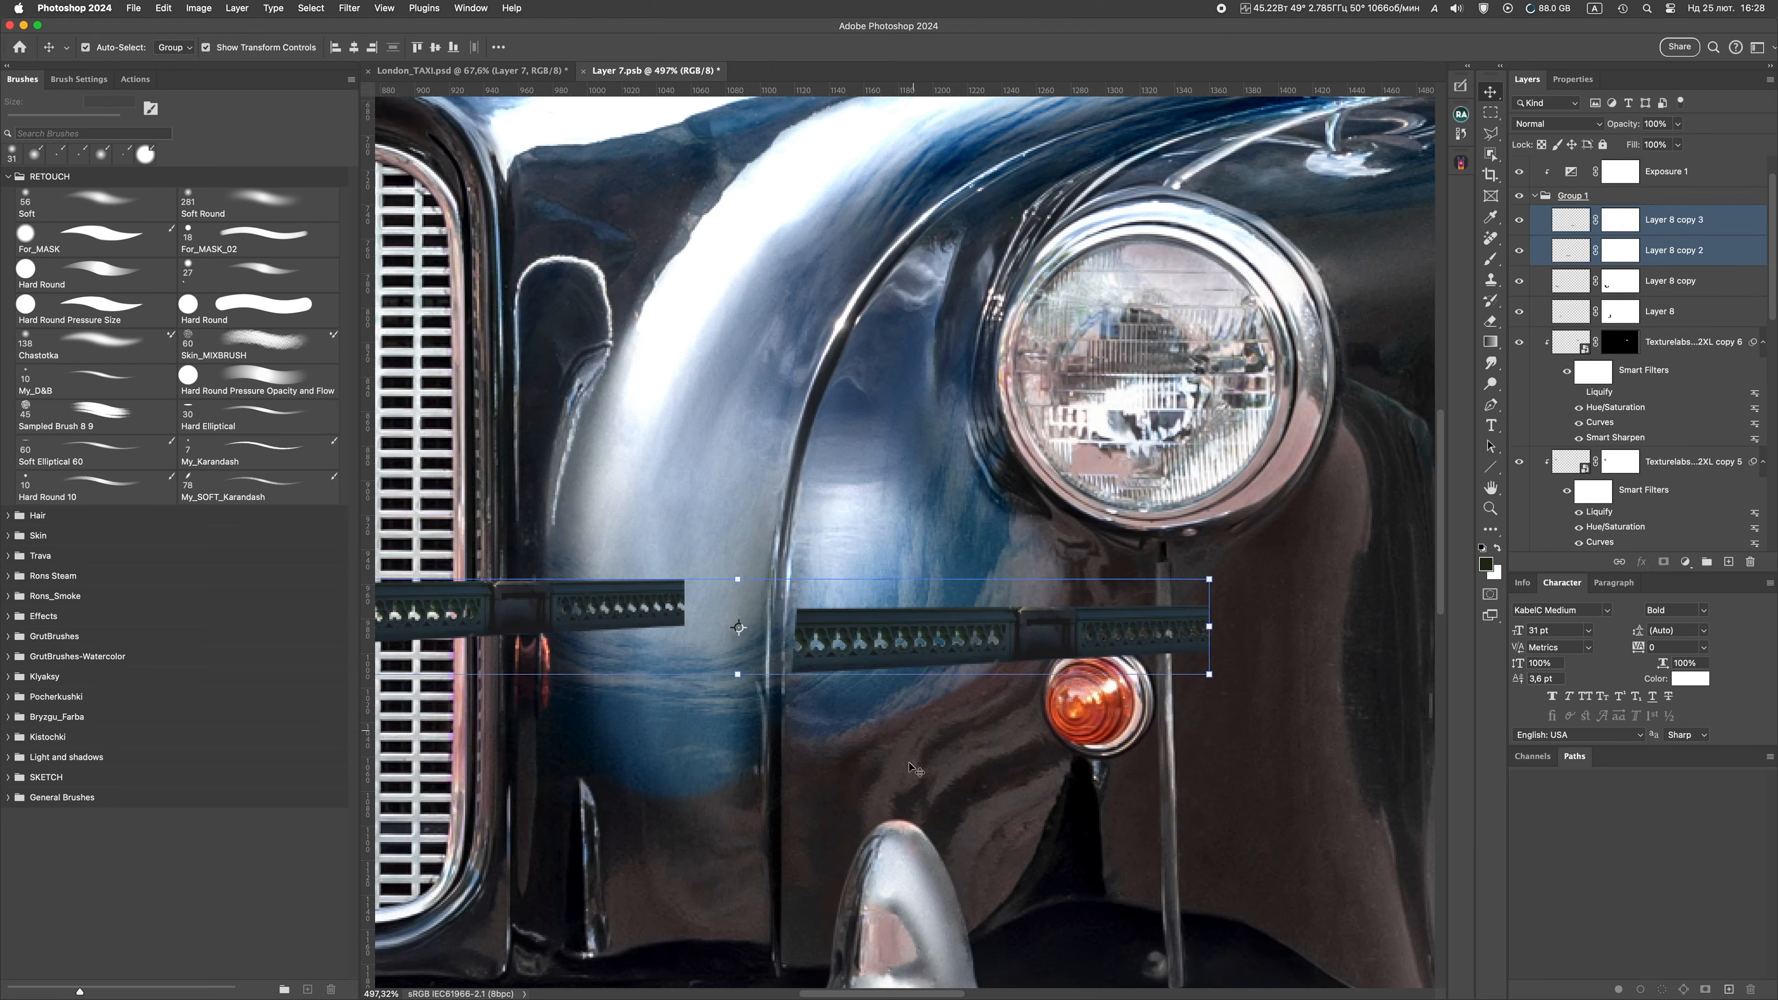
Move a railing copy below the right fender's sky reflection and remove the layer masks from Layer 8 copy 2 and copy 3
left_click(910, 767)
left_click_drag(910, 634, 893, 701)
left_click_drag(616, 604, 614, 610)
right_click(1610, 243)
left_click(1634, 280)
right_click(1611, 209)
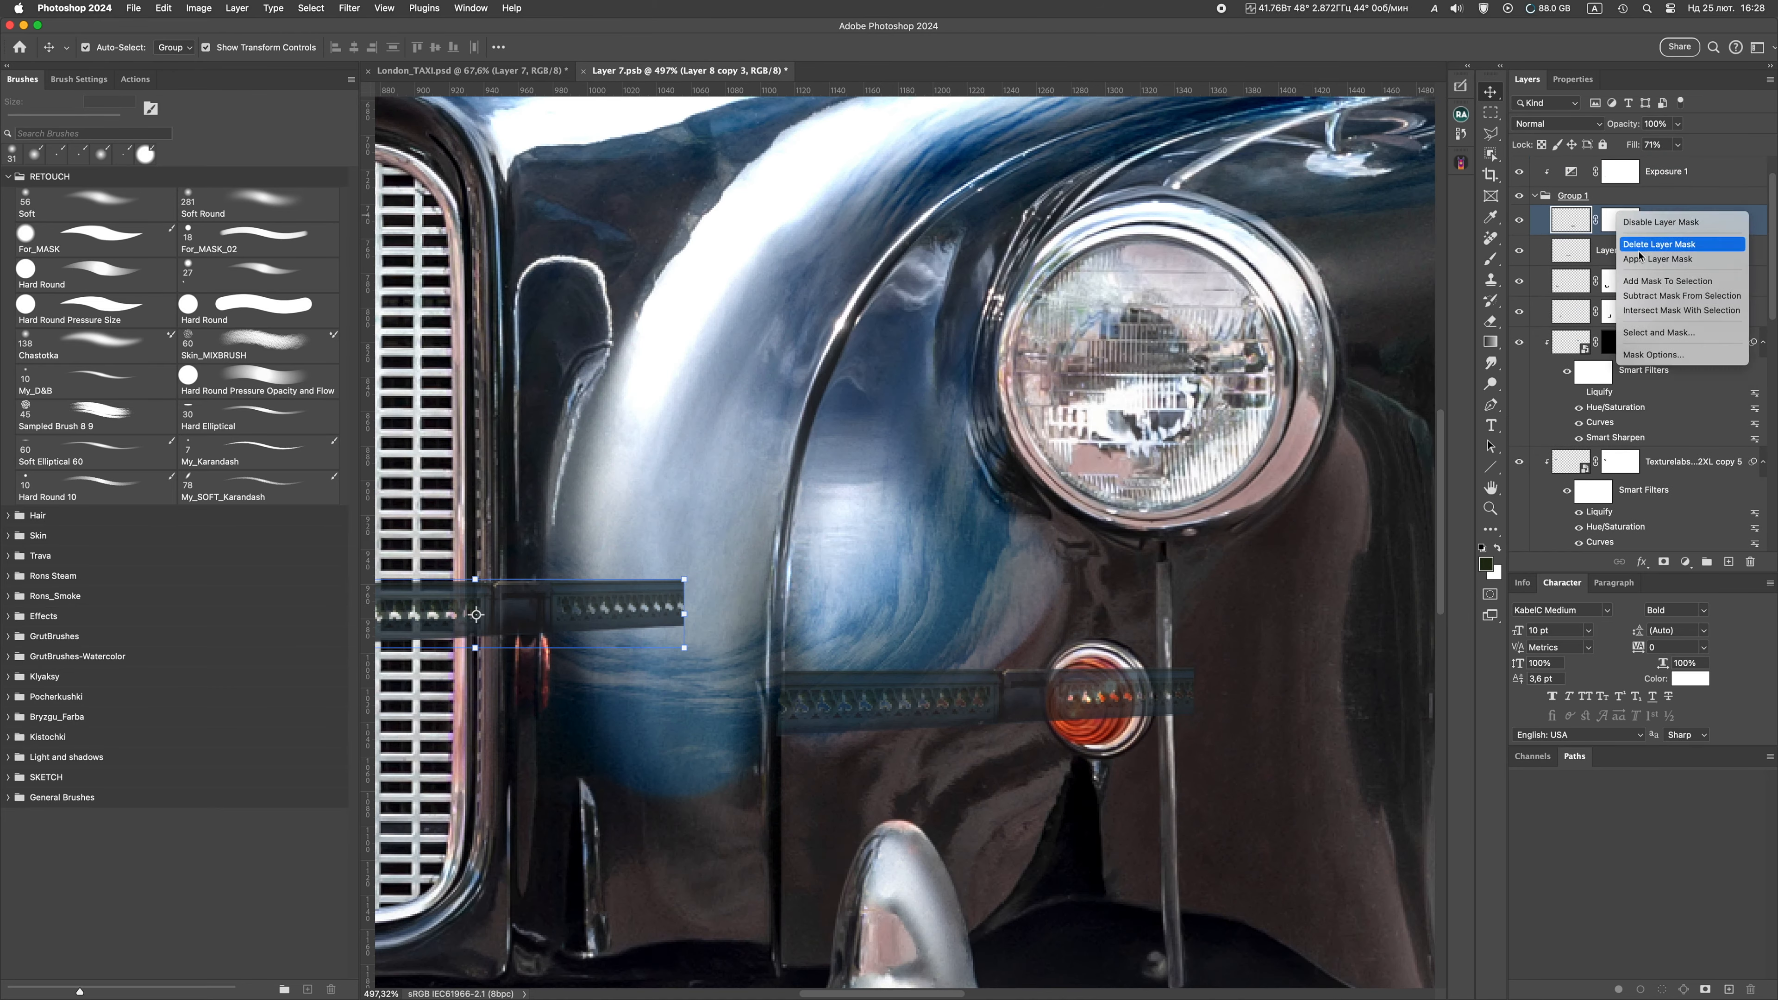
left_click(1635, 246)
Warp Layer 8 copy 3 with Liquify into a curve under the right headlight, following the fender's sky reflection
key("super+shift+x")
left_click_drag(753, 699, 753, 690)
key("]")
mouse_move(955, 693)
left_mouse_down()
mouse_move(970, 645)
mouse_move(916, 595)
left_mouse_up()
left_click_drag(815, 683, 818, 701)
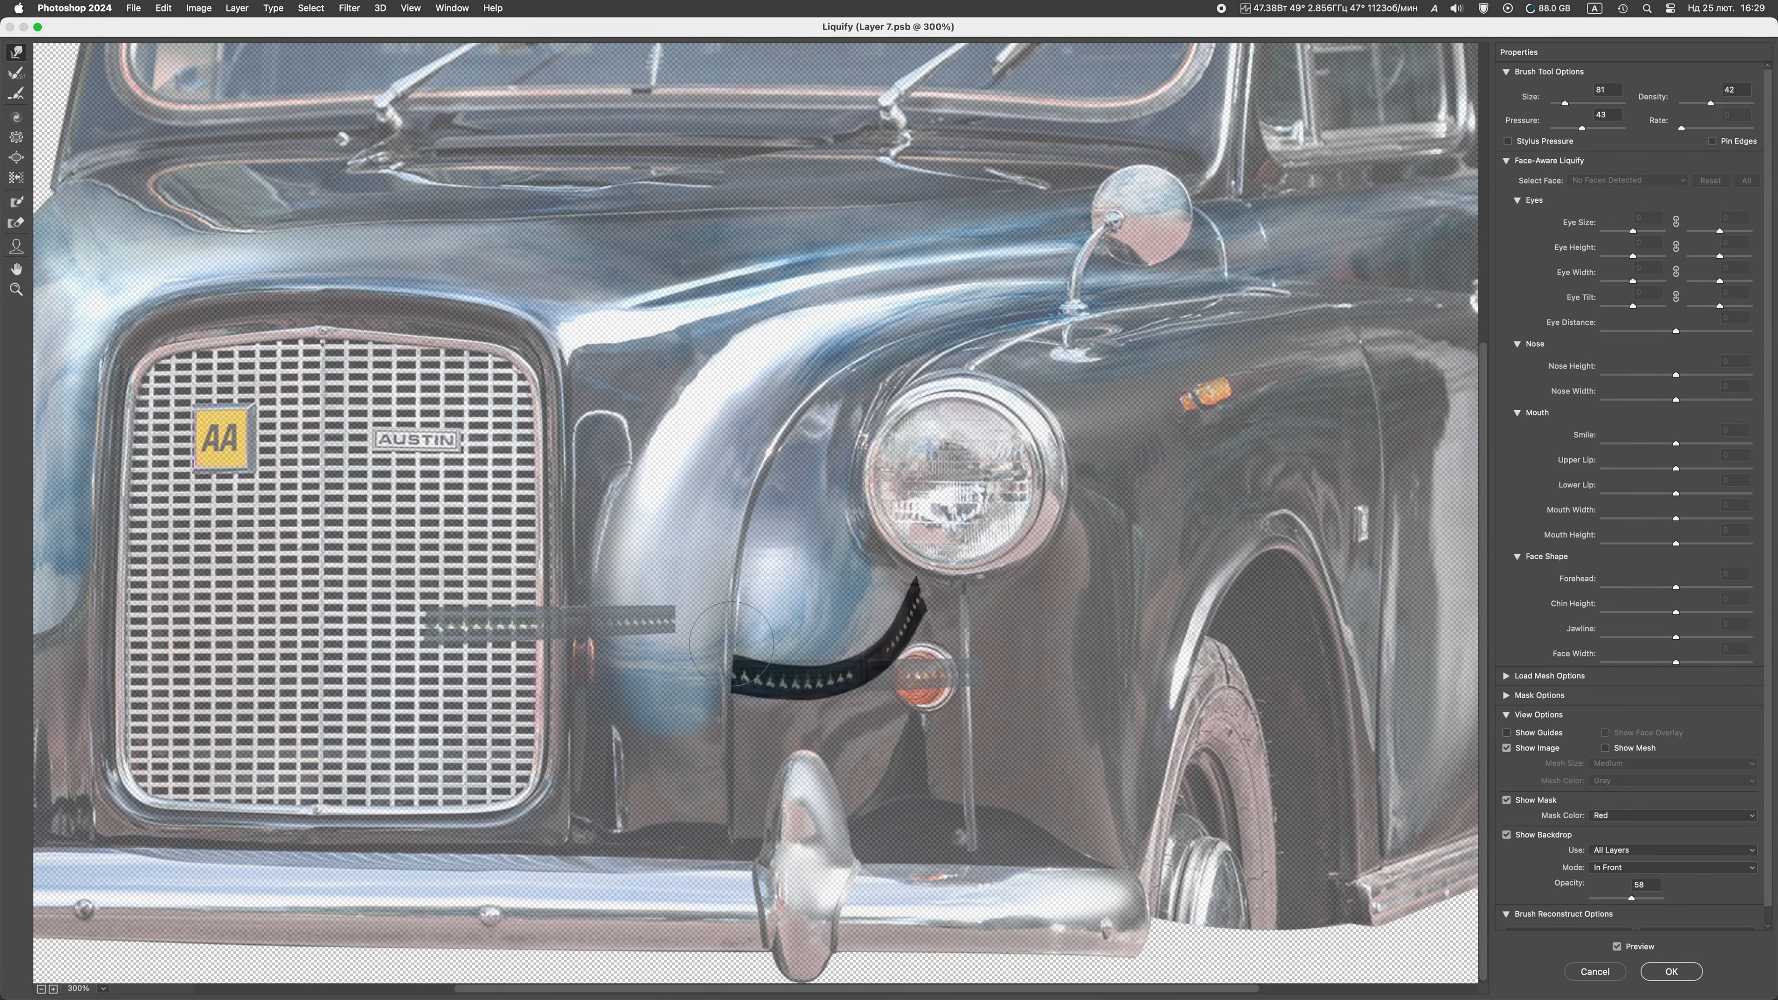
key("Return")
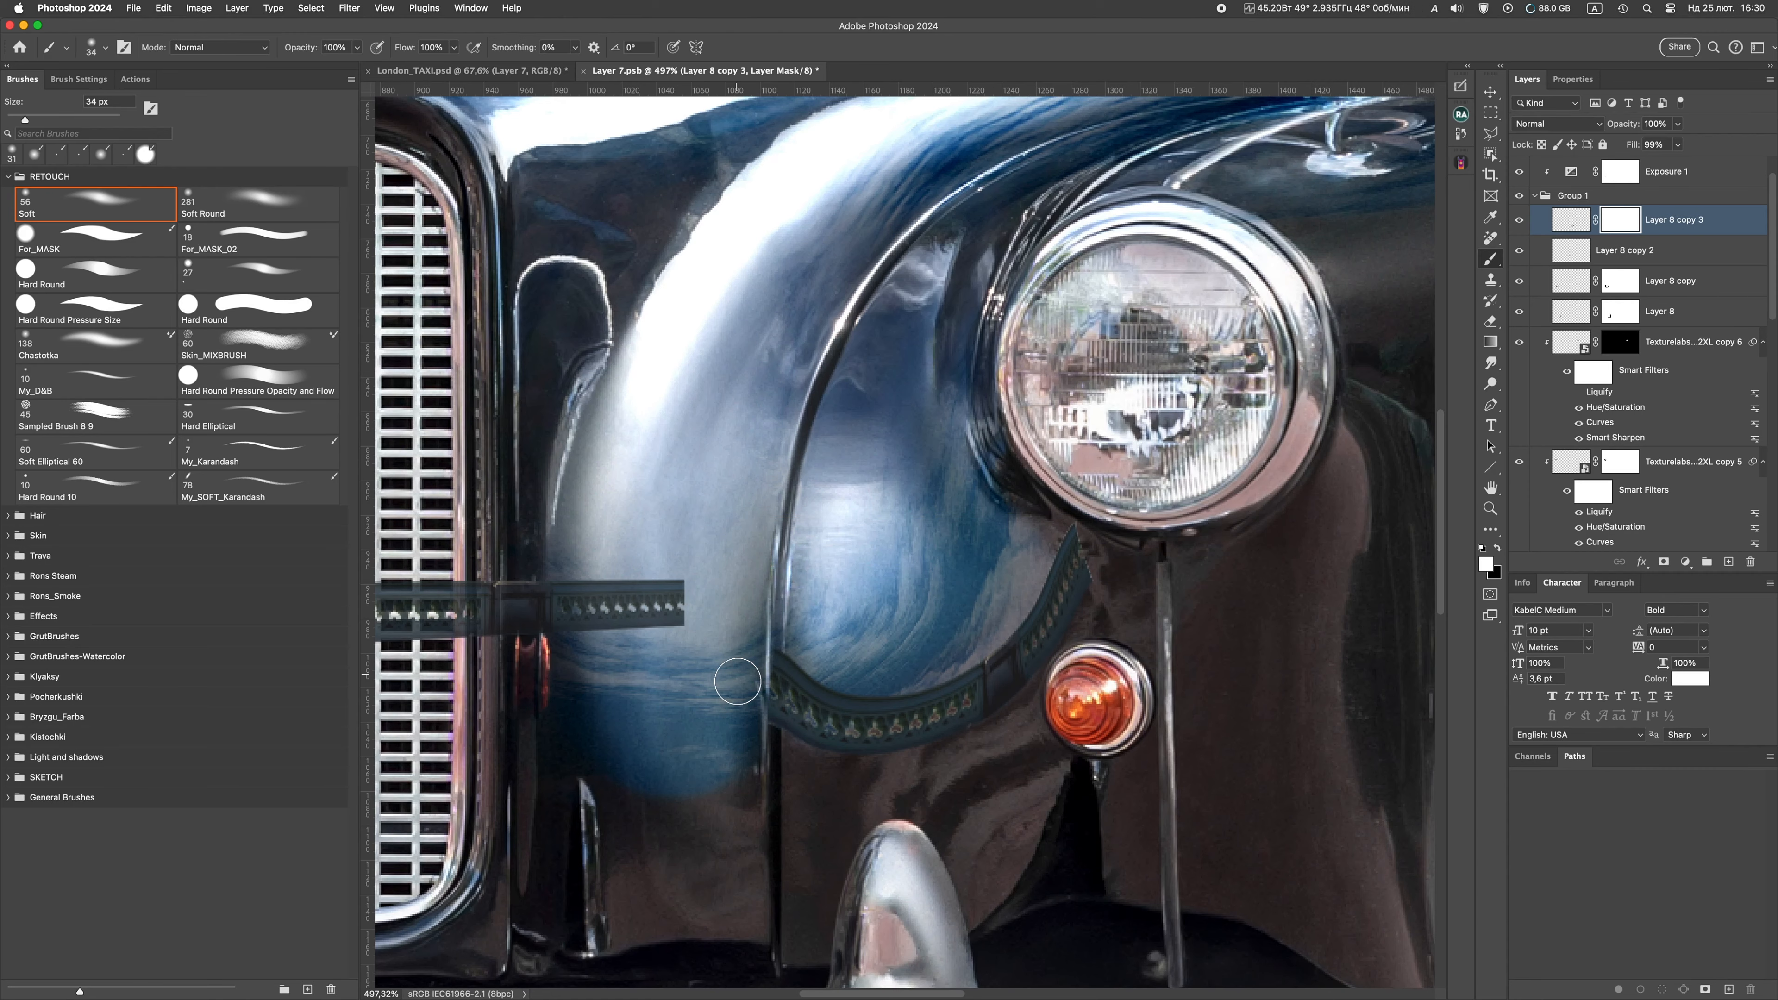
Flip Layer 8 copy 2 horizontally, fit it between the grille and the right fender seam, and start warping it with Liquify
left_click(1624, 250)
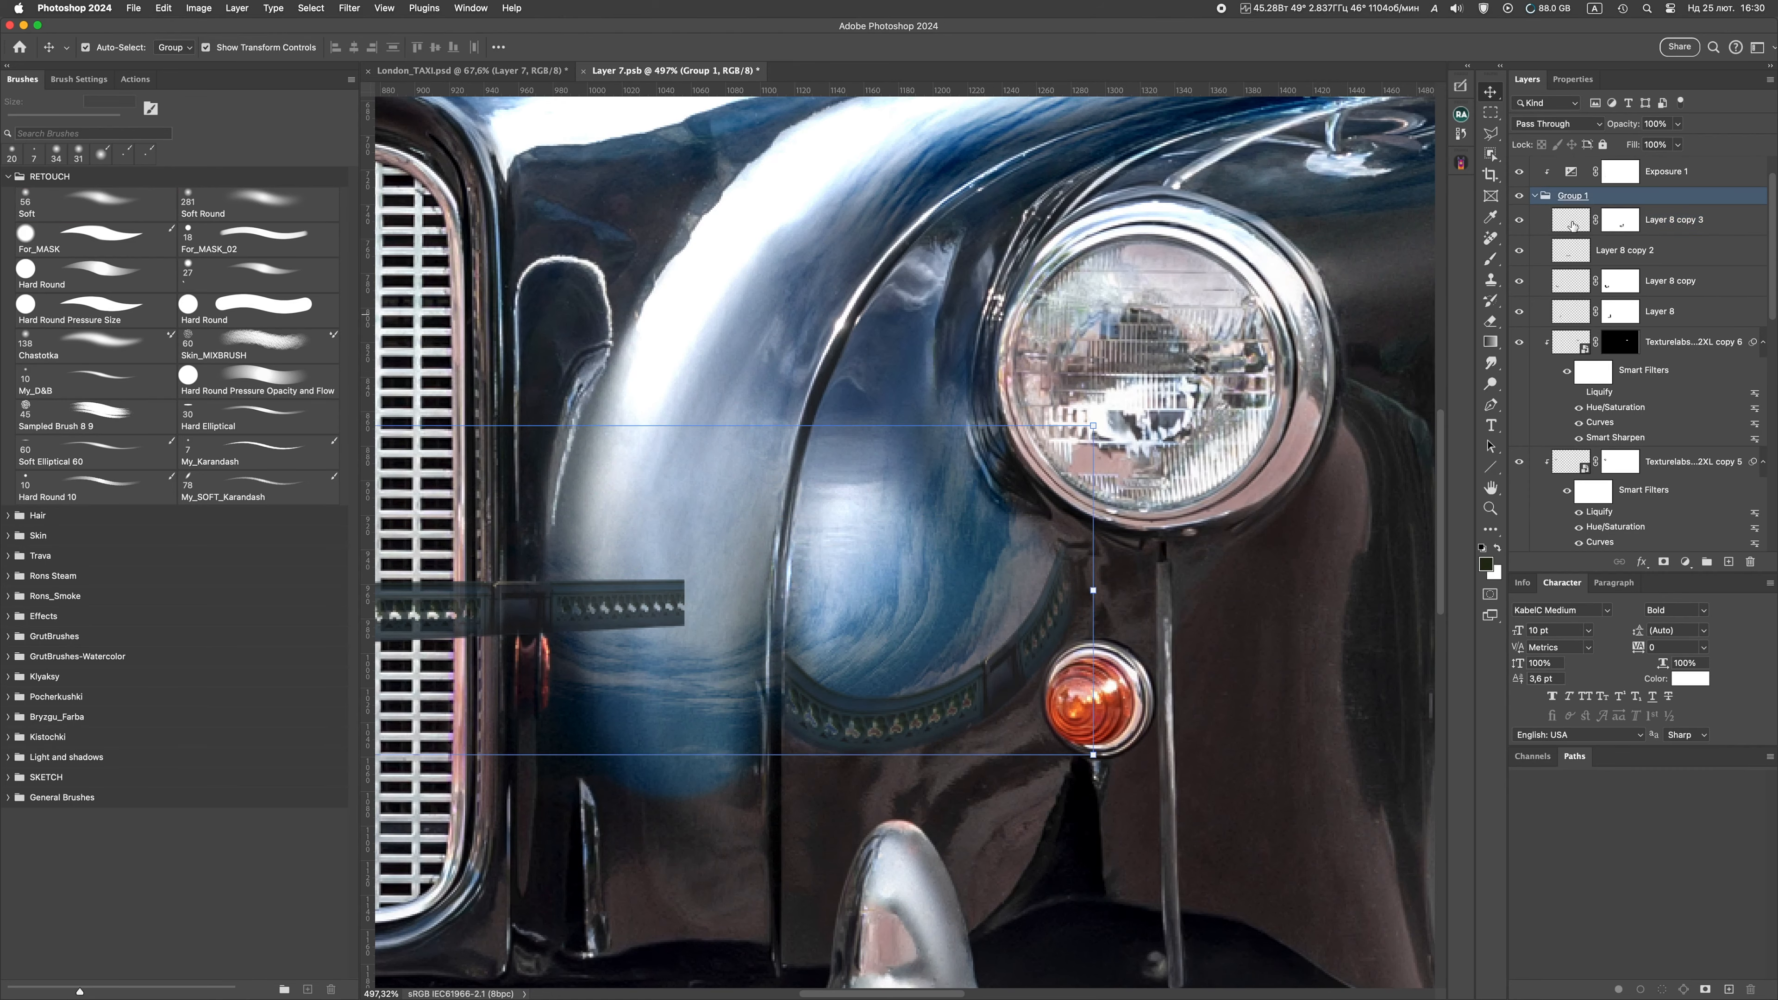
key("super+t")
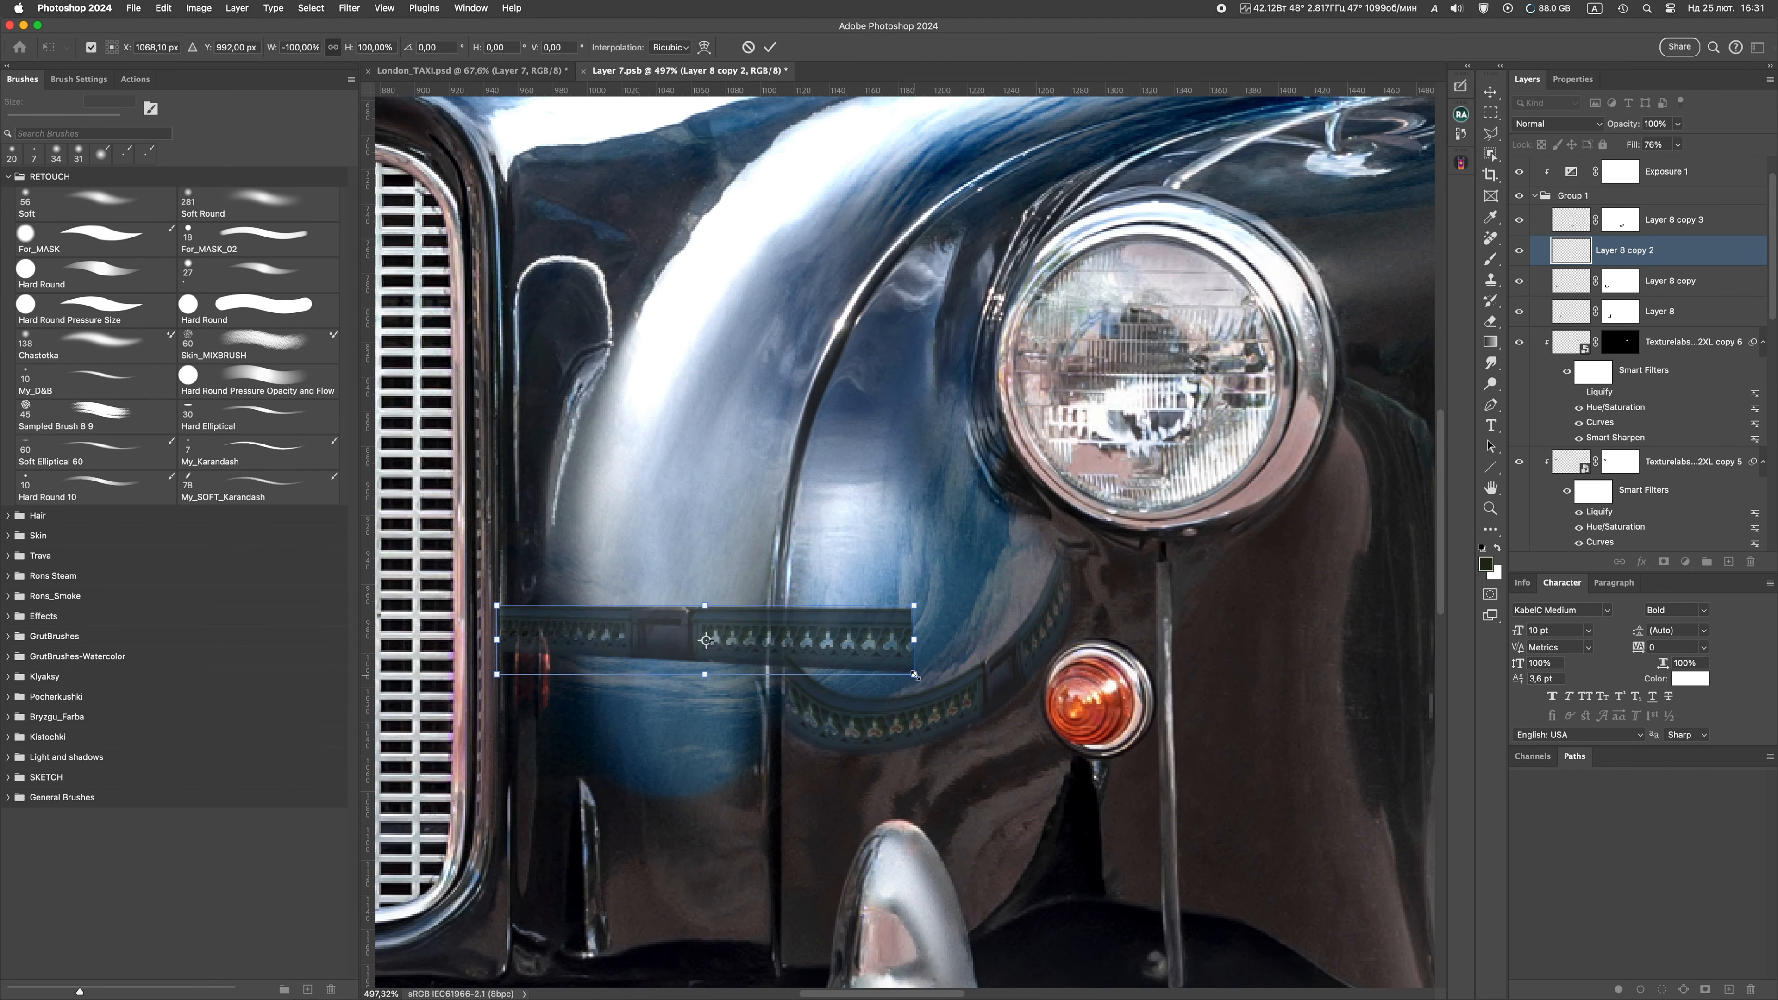
key("Return")
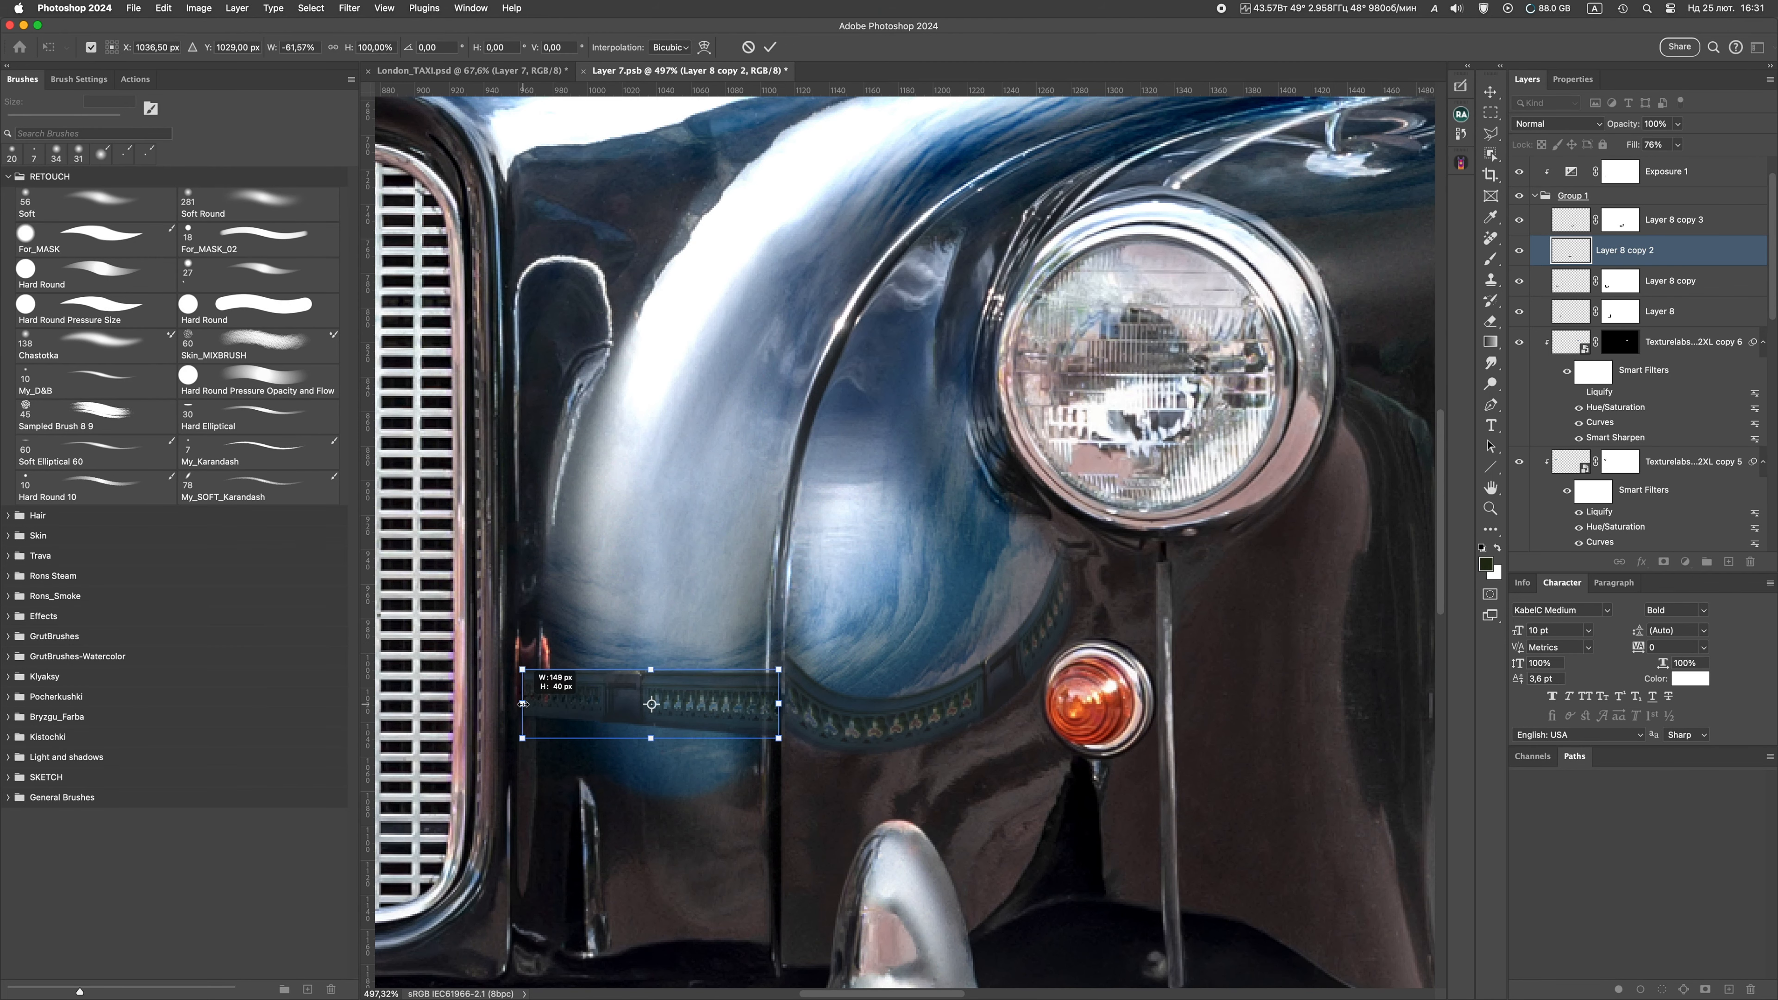
key("shift+super+x")
mouse_move(645, 504)
left_mouse_down()
mouse_move(630, 483)
mouse_move(616, 505)
left_mouse_up()
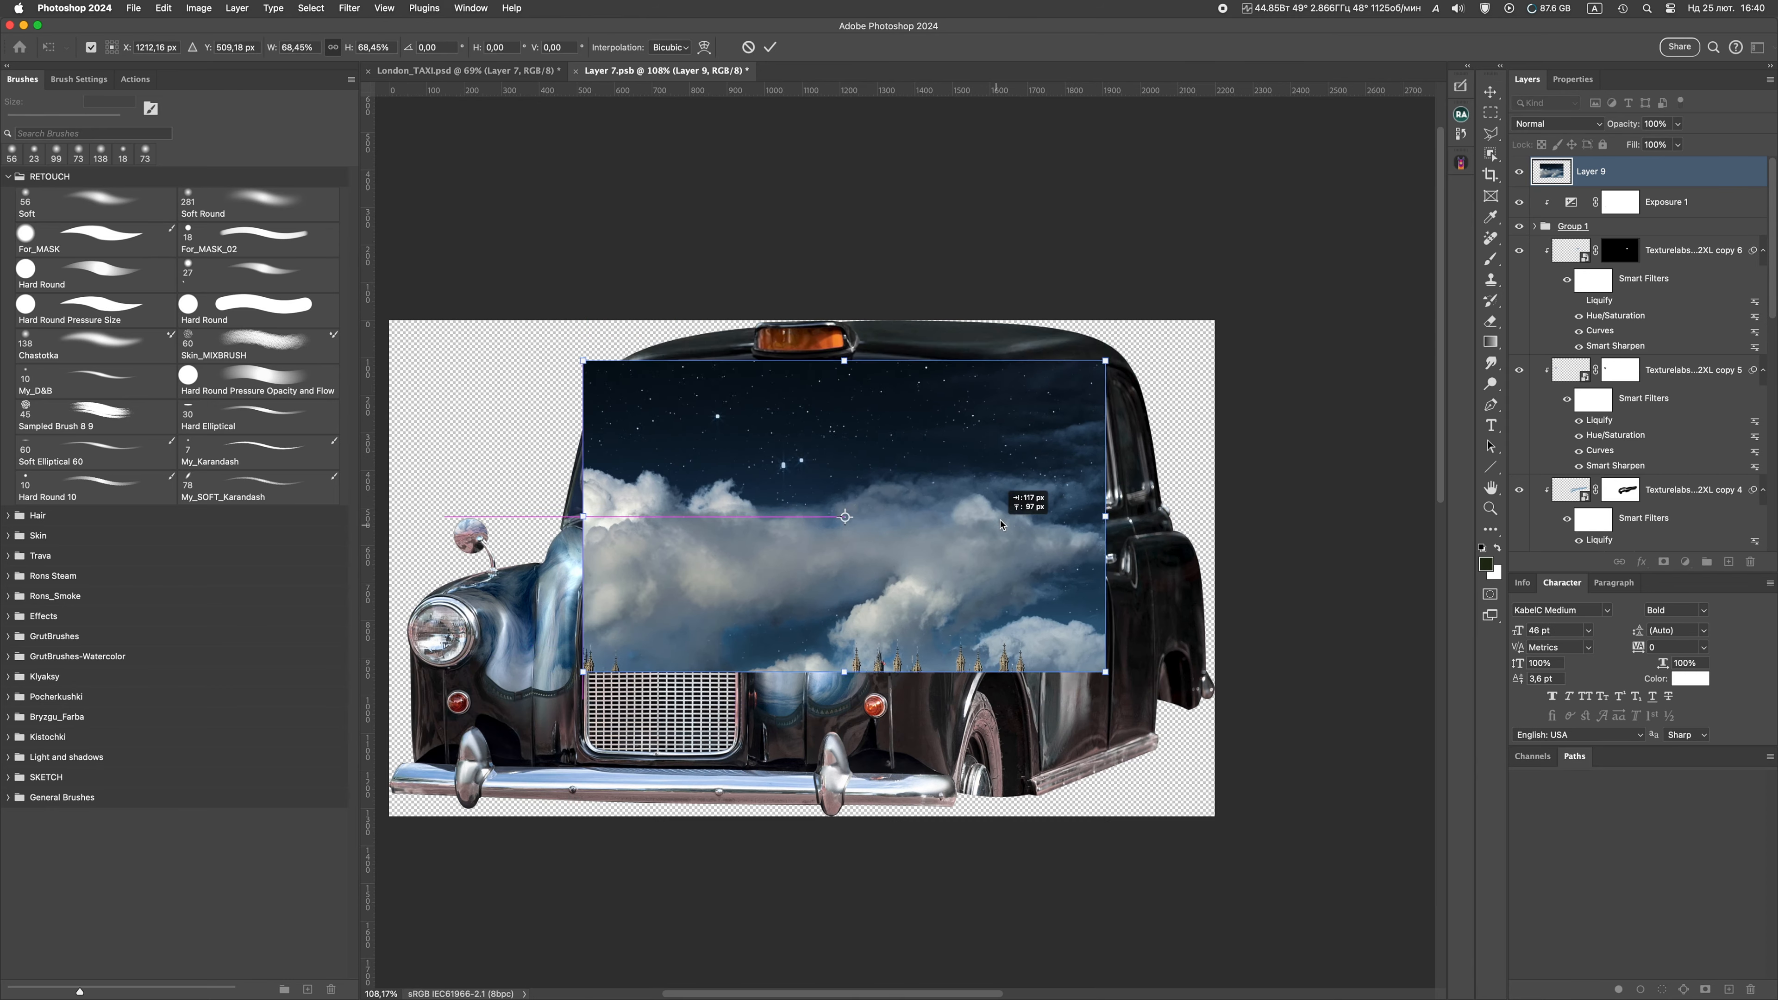
Flip Layer 9's night sky vertically, flatten it into a wide strip, and fit it over the taxi's roof
left_click_drag(1000, 525, 1019, 466)
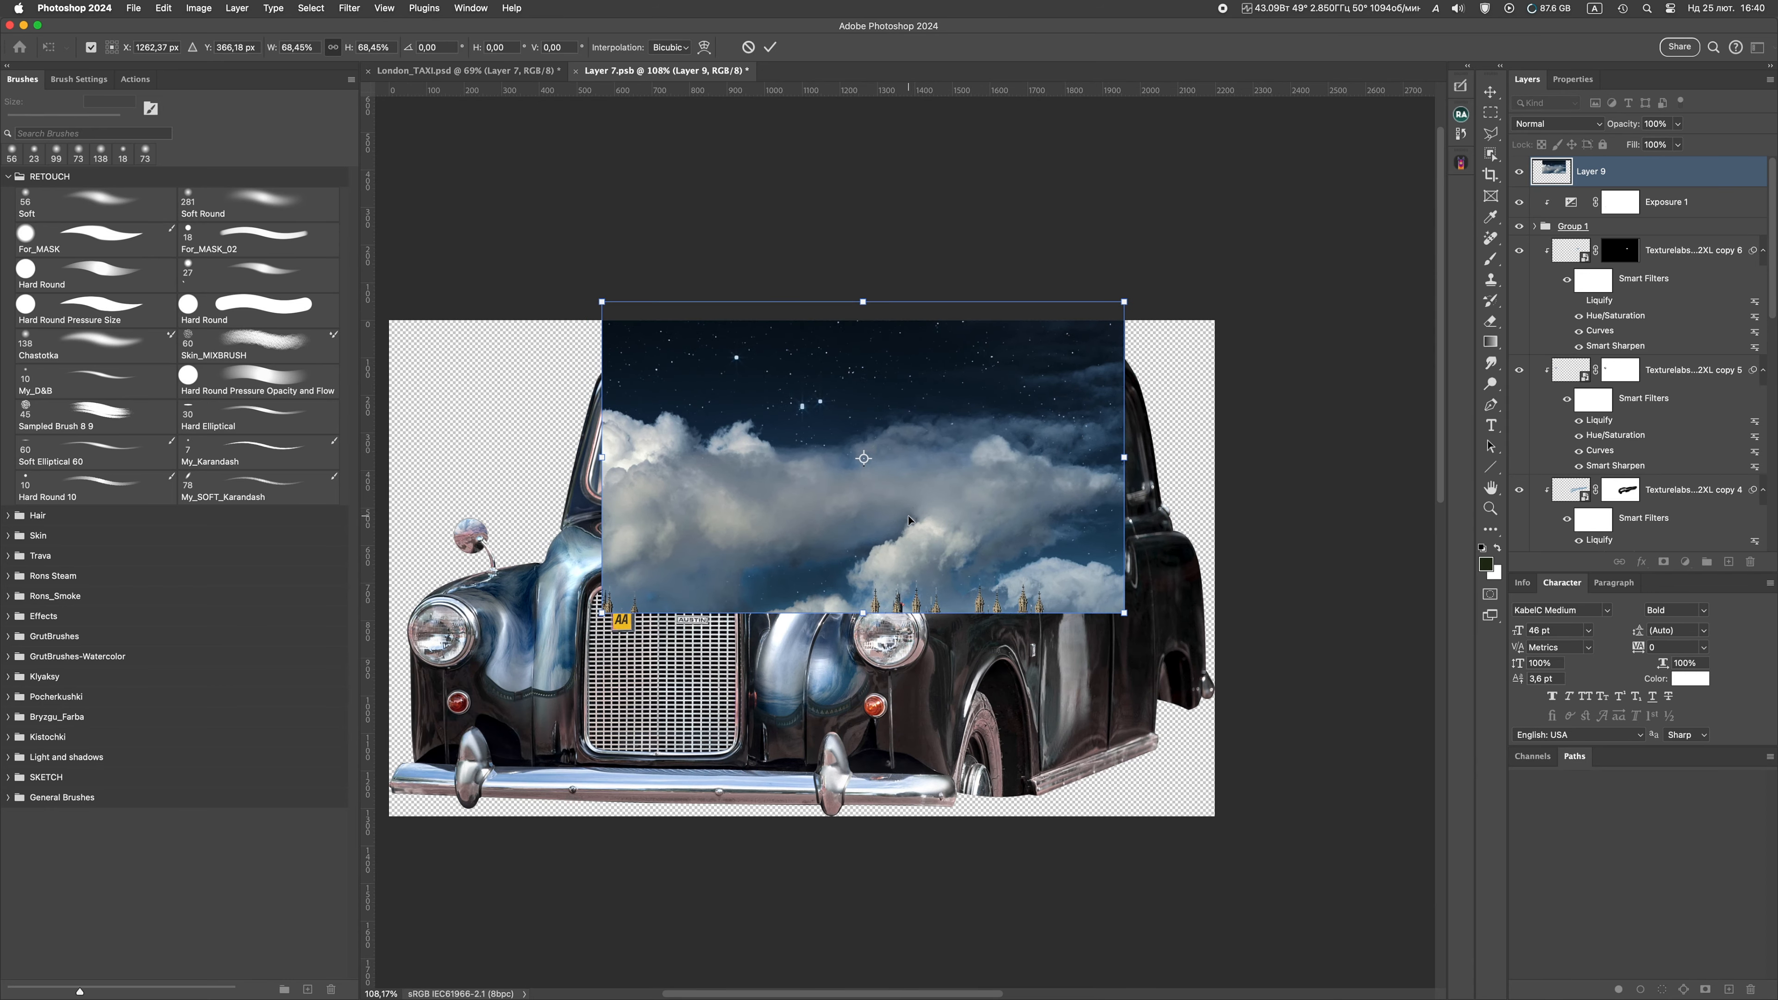
right_click(906, 461)
left_click(941, 808)
left_click_drag(864, 302, 866, 380)
left_click_drag(995, 465, 995, 400)
left_click_drag(1124, 472, 1140, 478)
key("Return")
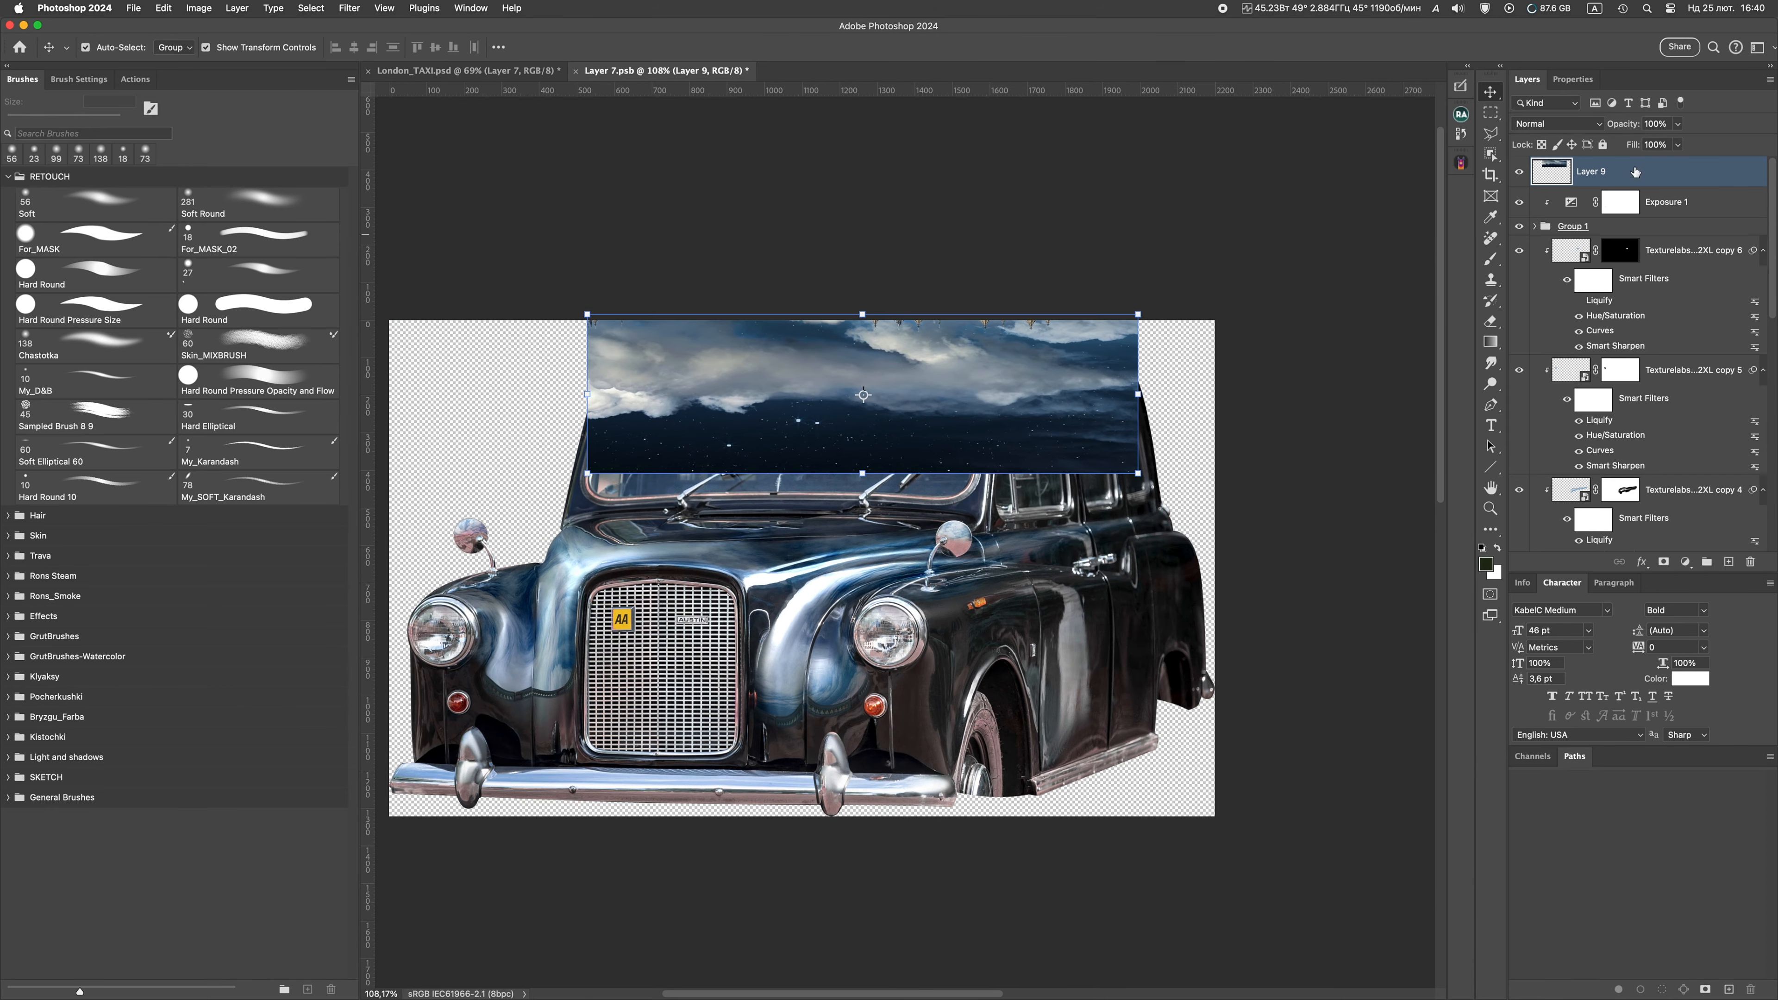
Convert Layer 9 to a smart object and start bending its sky with Liquify into an arch along the roof
right_click(1627, 167)
left_click(1670, 406)
left_click_drag(1634, 144, 1609, 145)
key("super+shift+x")
left_click_drag(570, 312, 569, 350)
left_click_drag(655, 420, 622, 357)
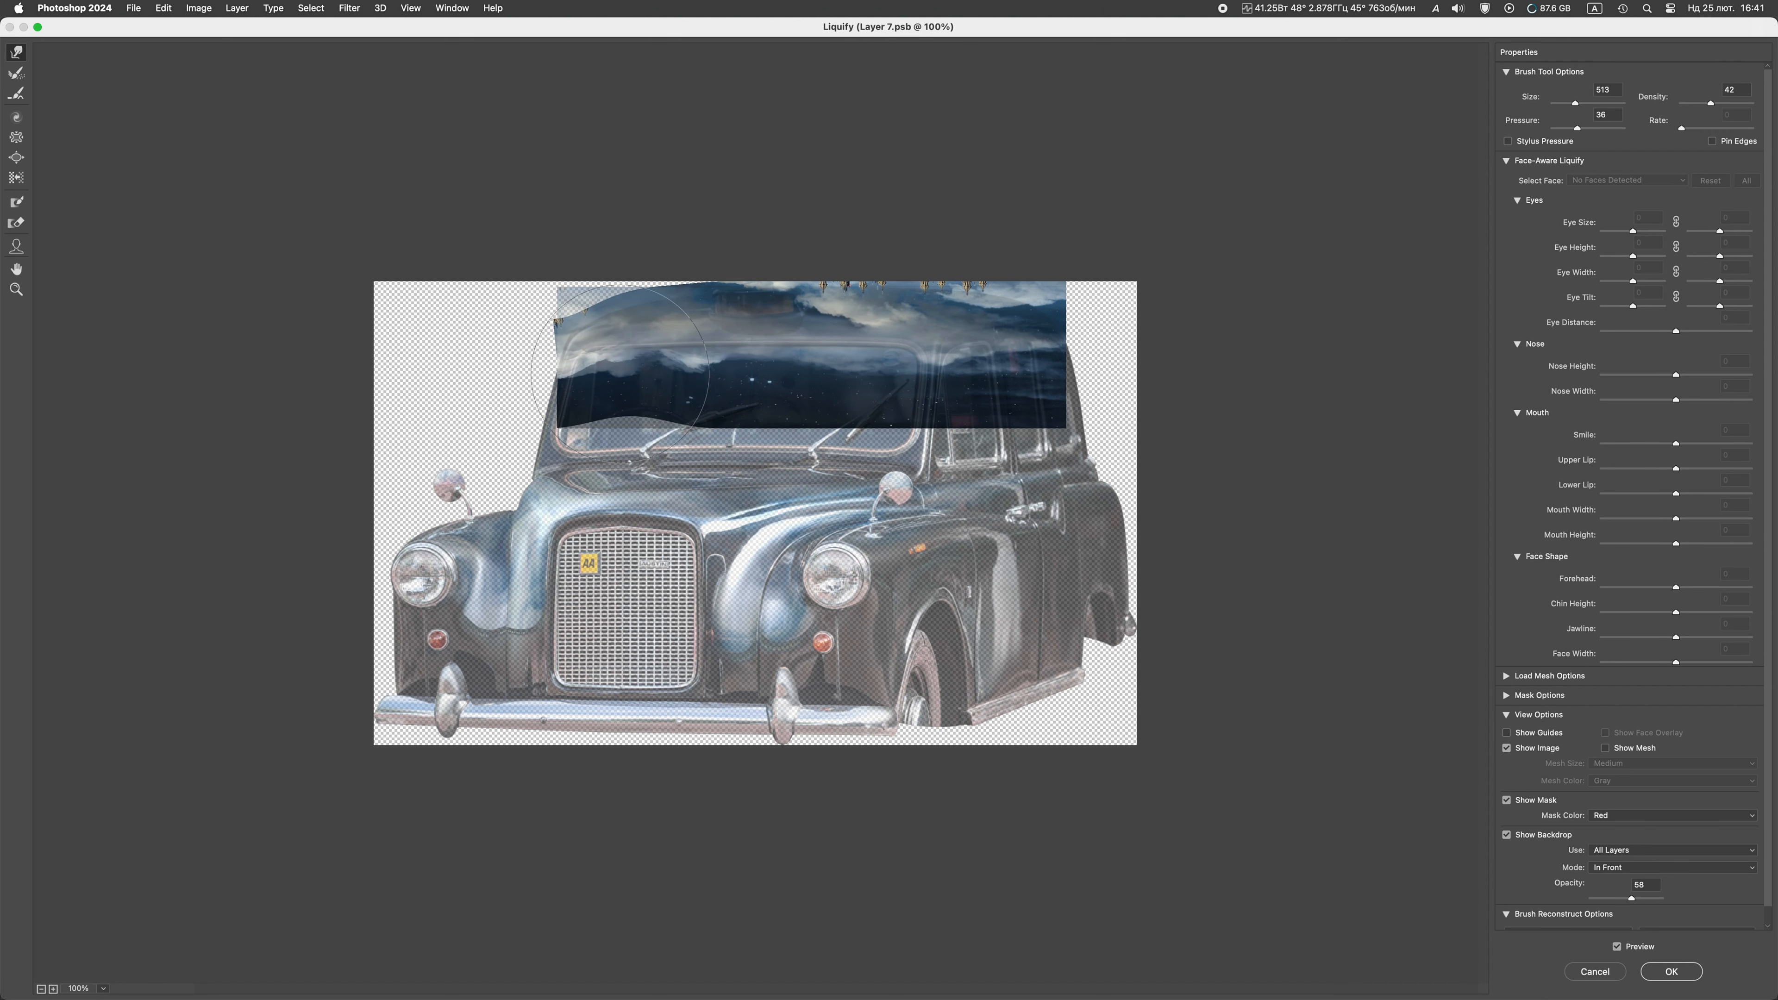
left_click_drag(521, 301, 533, 329)
mouse_move(1072, 260)
left_mouse_down()
mouse_move(1087, 286)
mouse_move(1045, 325)
left_mouse_up()
mouse_move(1005, 392)
left_mouse_down()
mouse_move(1061, 413)
mouse_move(932, 382)
left_mouse_up()
left_click_drag(795, 483, 772, 404)
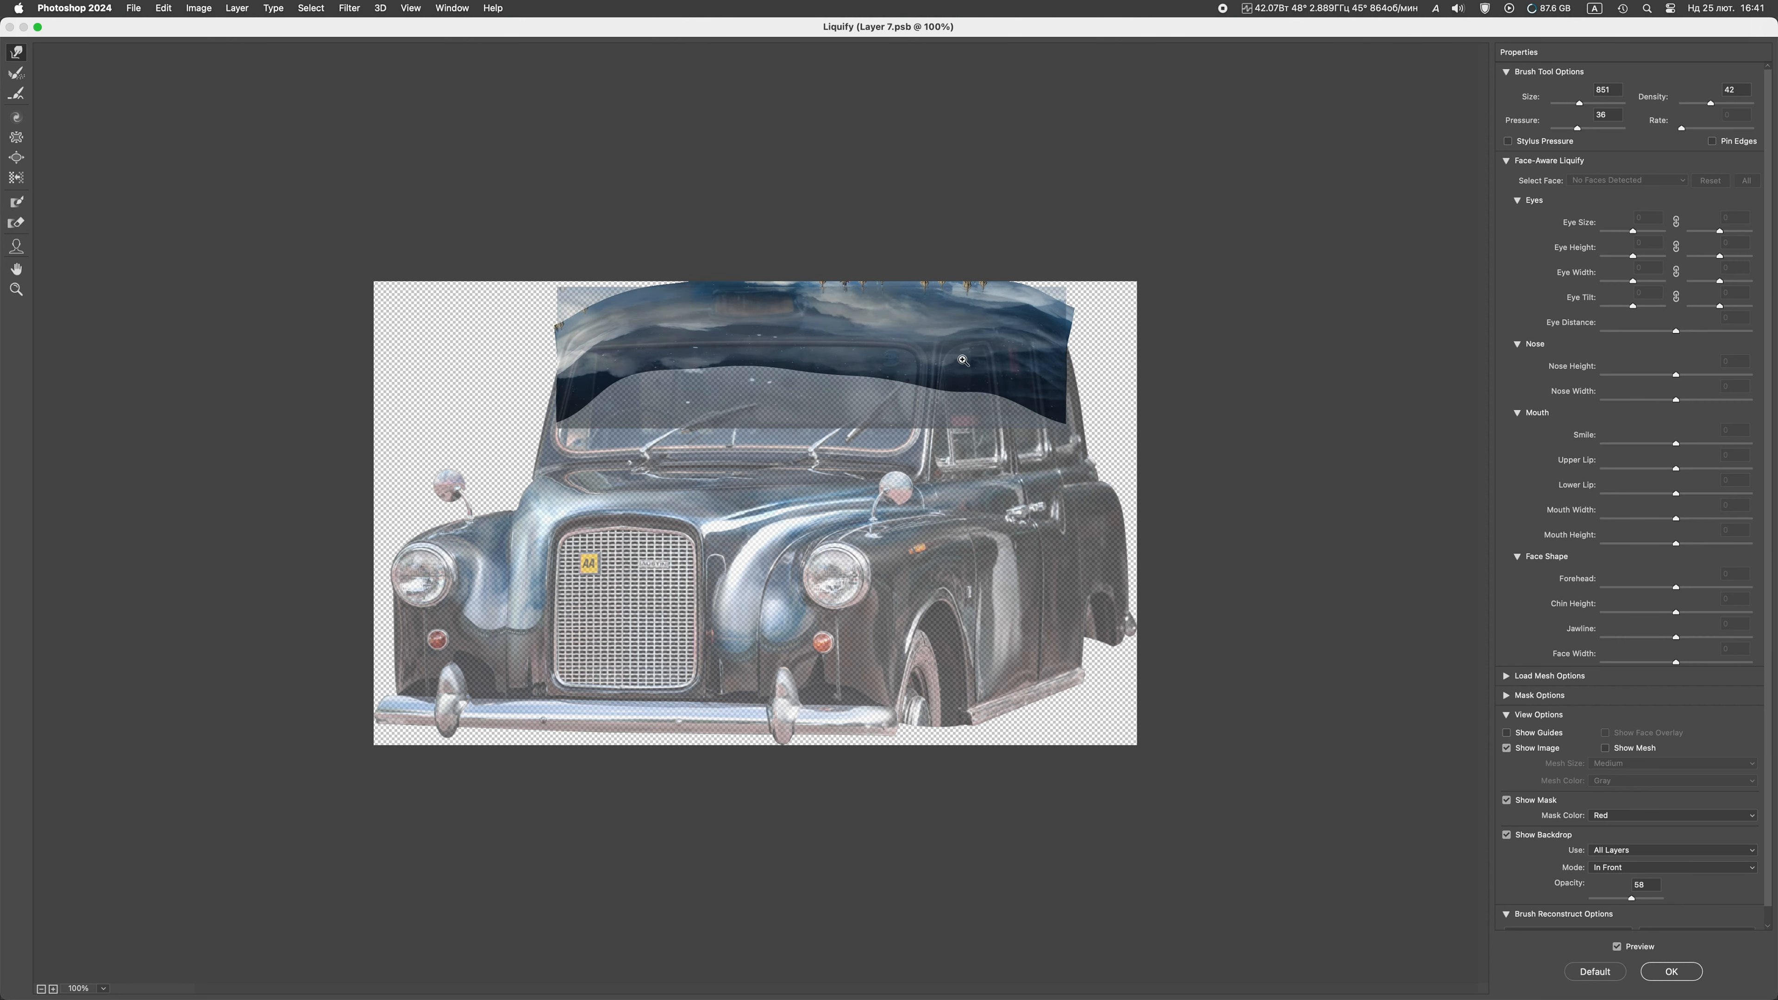
Refine the sky's warp with a smaller Liquify brush so it follows the windshield's upper edge and roof corners, and apply it
key("super+plus")
key("bracketleft")
key("bracketleft")
key("bracketleft")
key("bracketleft")
key("bracketleft")
key("bracketleft")
left_click_drag(977, 242, 966, 208)
left_click_drag(805, 235, 798, 205)
left_click_drag(665, 232, 654, 201)
left_click_drag(547, 202, 590, 210)
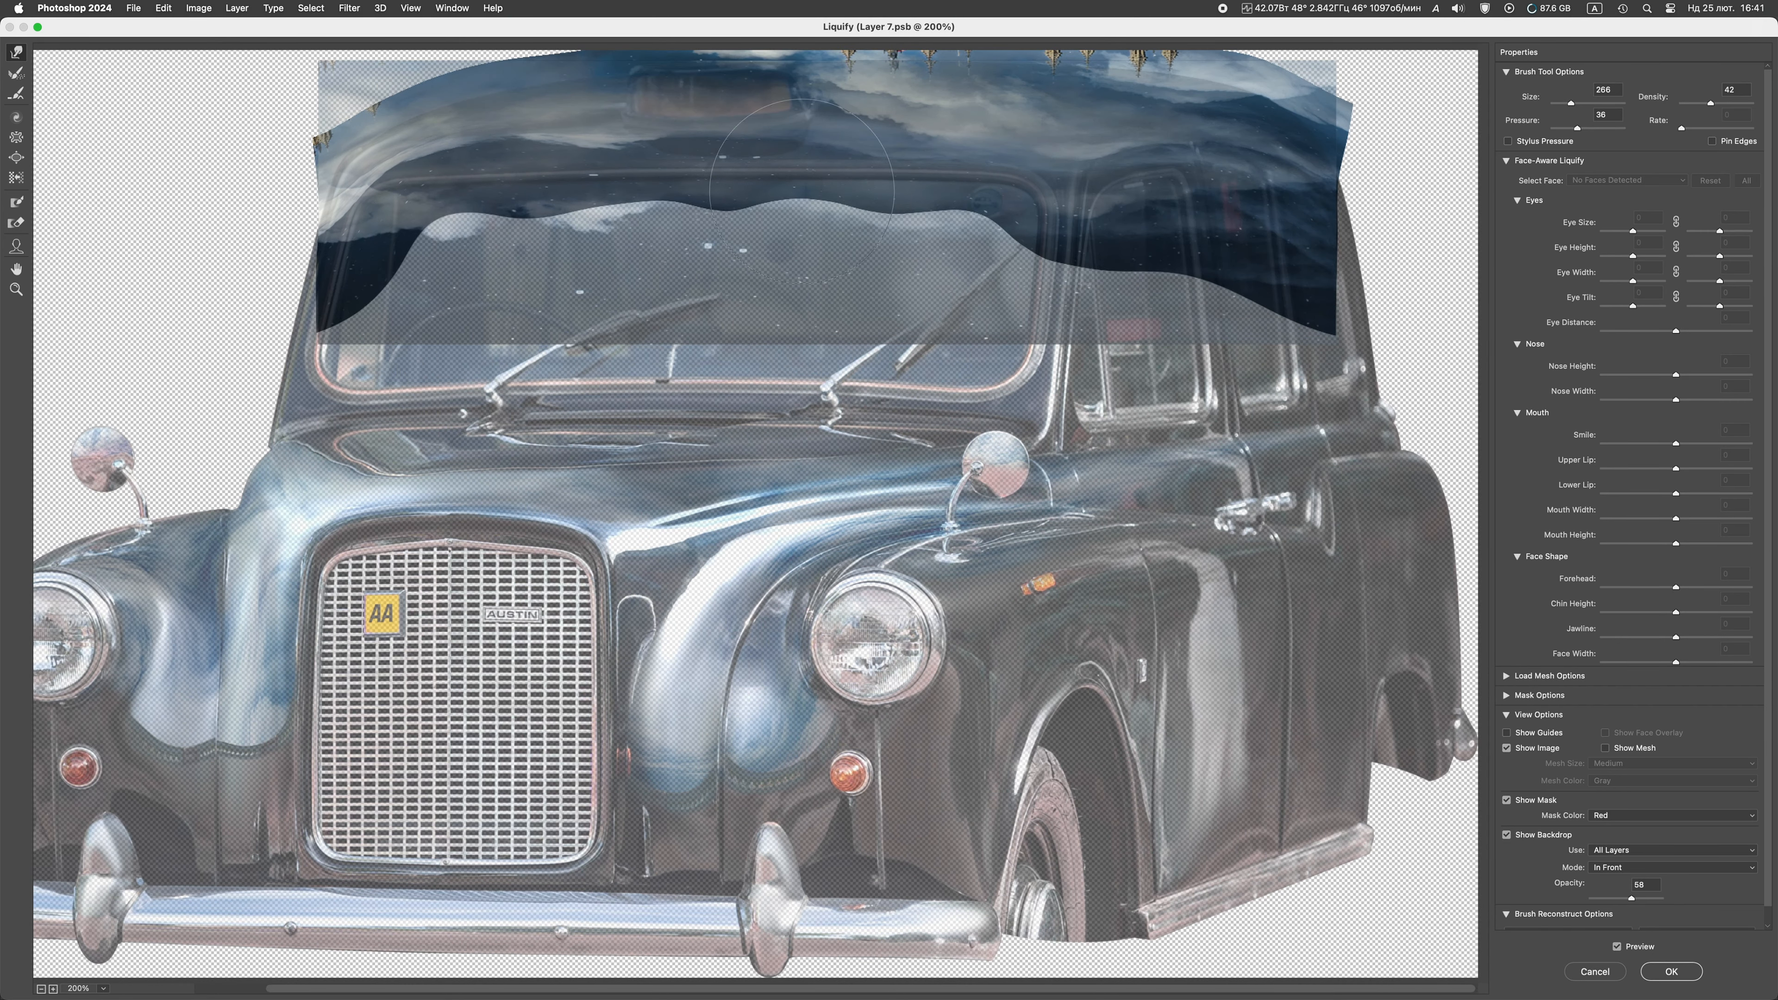
mouse_move(910, 231)
left_mouse_down()
mouse_move(1246, 196)
mouse_move(700, 216)
left_mouse_up()
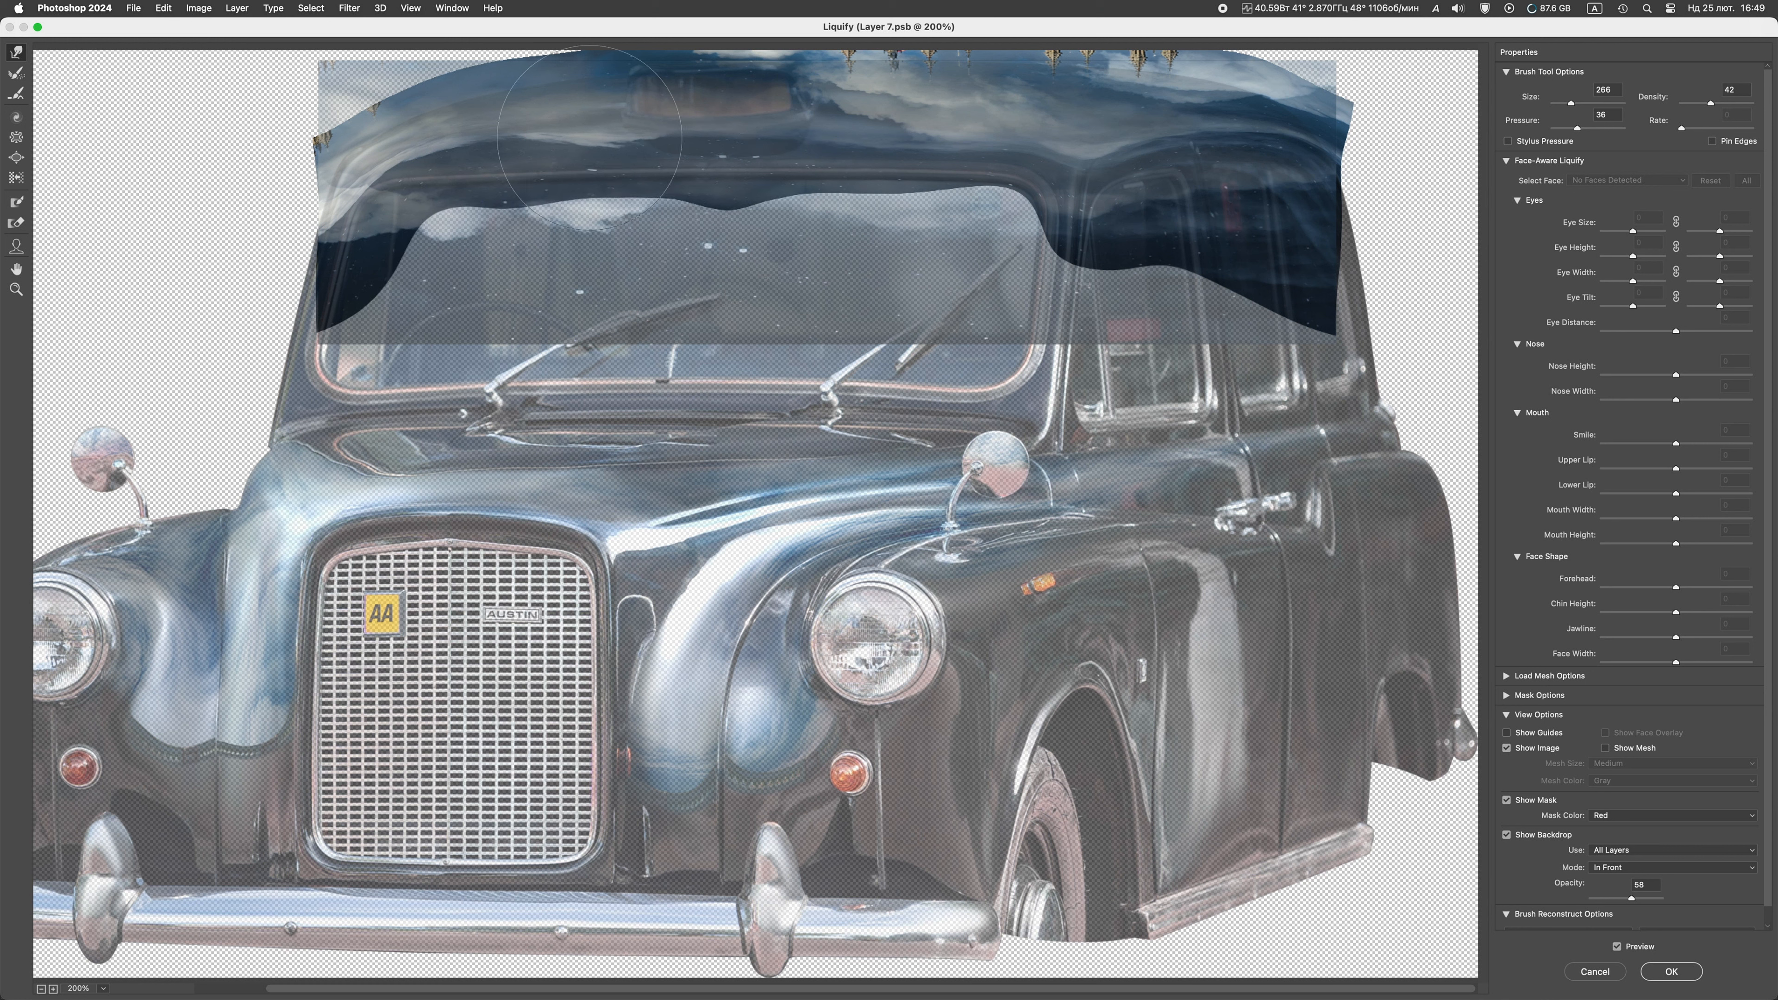
left_click_drag(378, 126, 350, 165)
mouse_move(315, 211)
left_mouse_down()
mouse_move(370, 199)
mouse_move(391, 245)
left_mouse_up()
left_click_drag(994, 228, 981, 192)
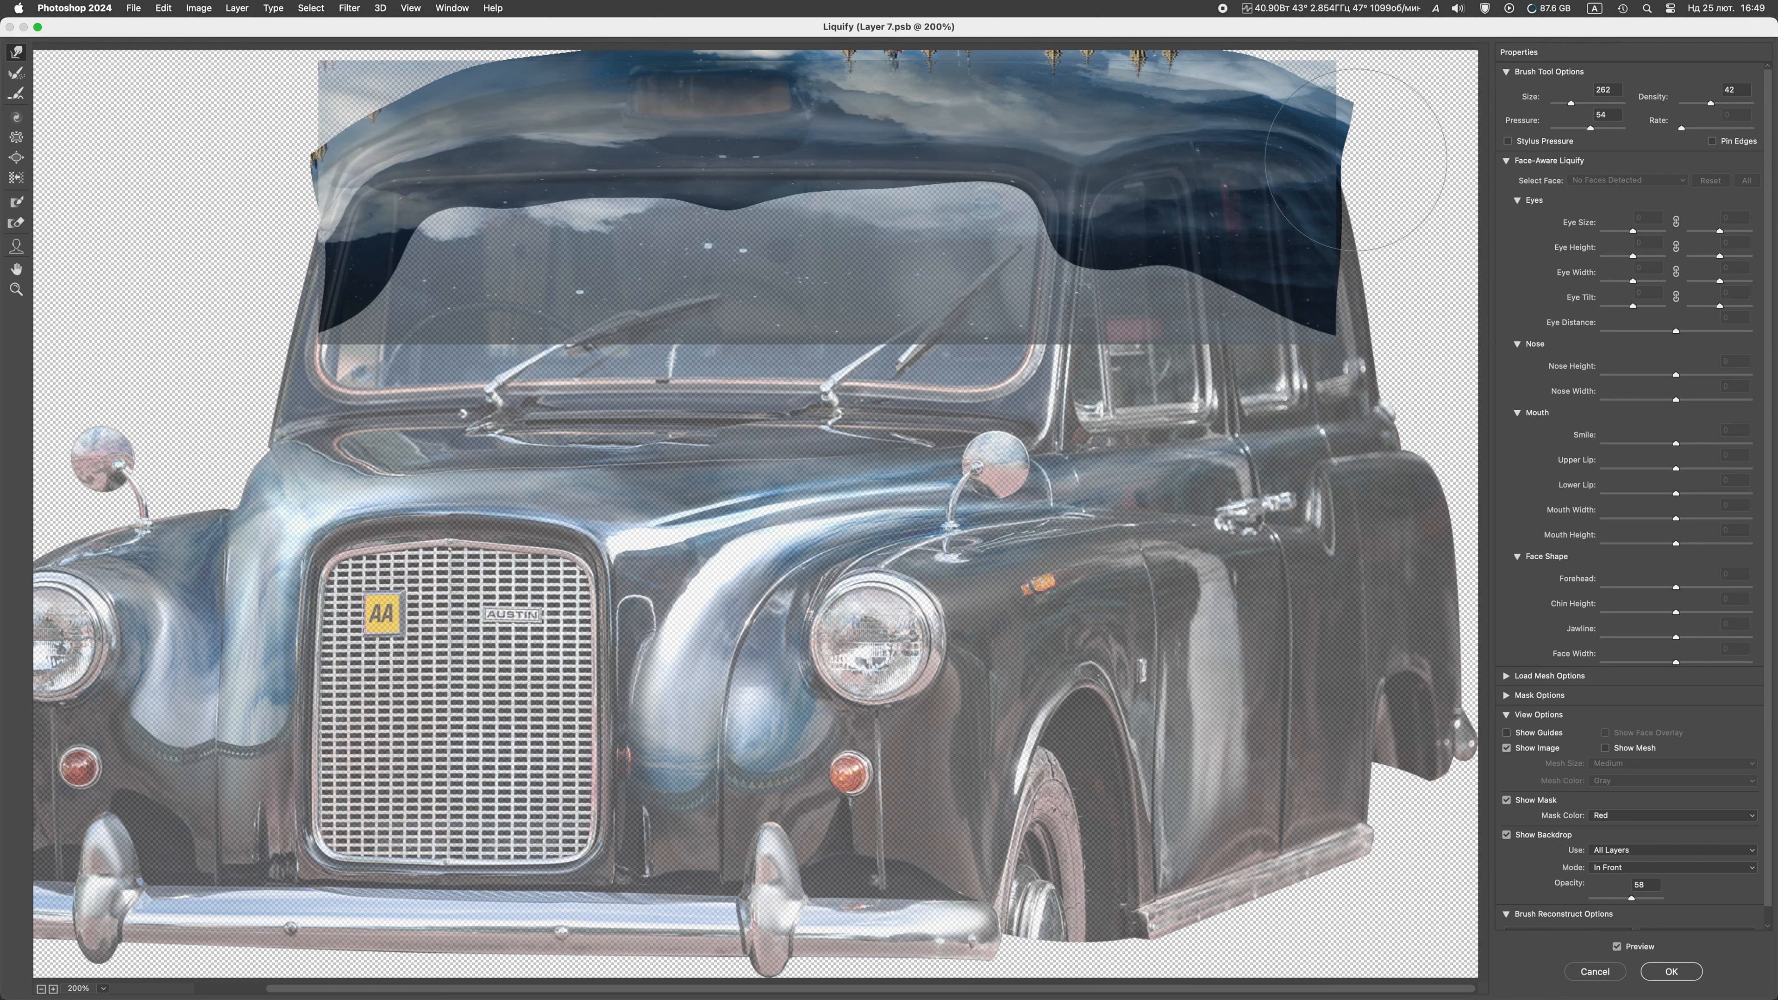
left_click(1672, 972)
Load the car's outline as a selection and paint the sky reflection onto the roof through Layer 9's mask
scroll(794, 357, "up", 5)
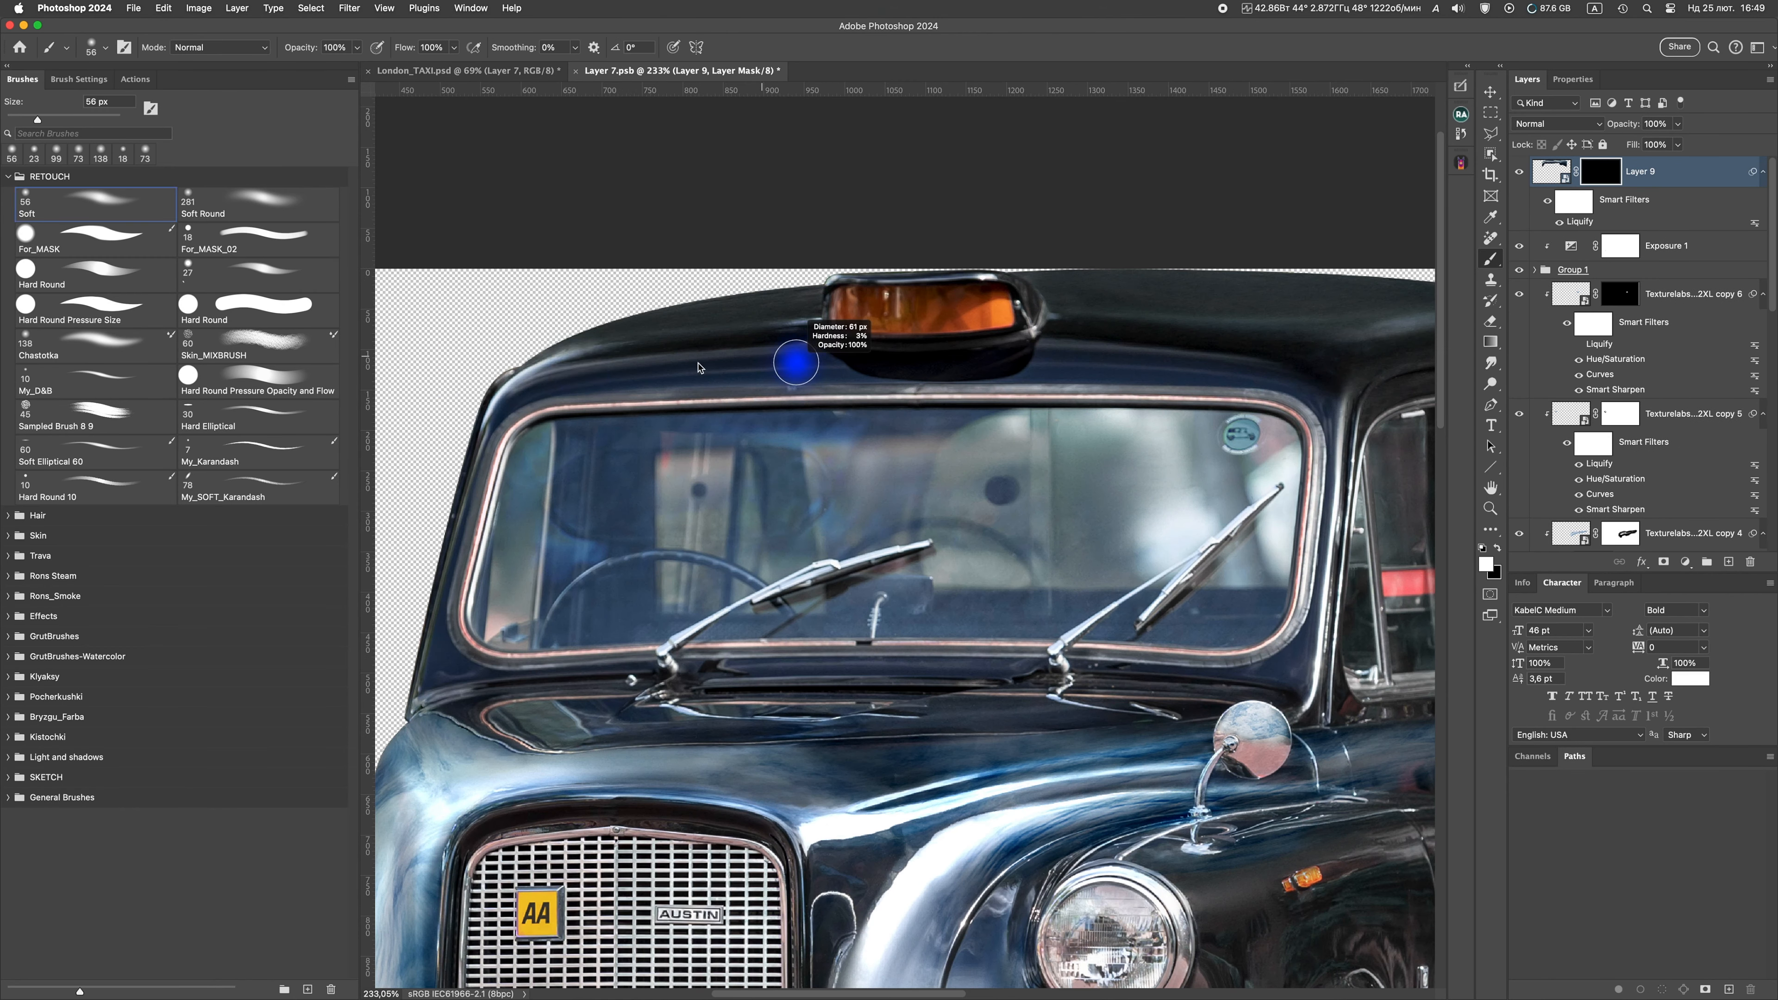
scroll(1696, 452, "down", 10)
left_click(1551, 494, "super")
left_click_drag(493, 399, 756, 319)
mouse_move(791, 315)
left_mouse_down()
mouse_move(734, 329)
mouse_move(791, 330)
left_mouse_up()
left_click_drag(533, 437, 543, 427)
mouse_move(1036, 266)
left_mouse_down()
mouse_move(750, 302)
mouse_move(810, 355)
mouse_move(1050, 421)
mouse_move(1071, 401)
left_mouse_up()
left_click_drag(1041, 392, 1302, 360)
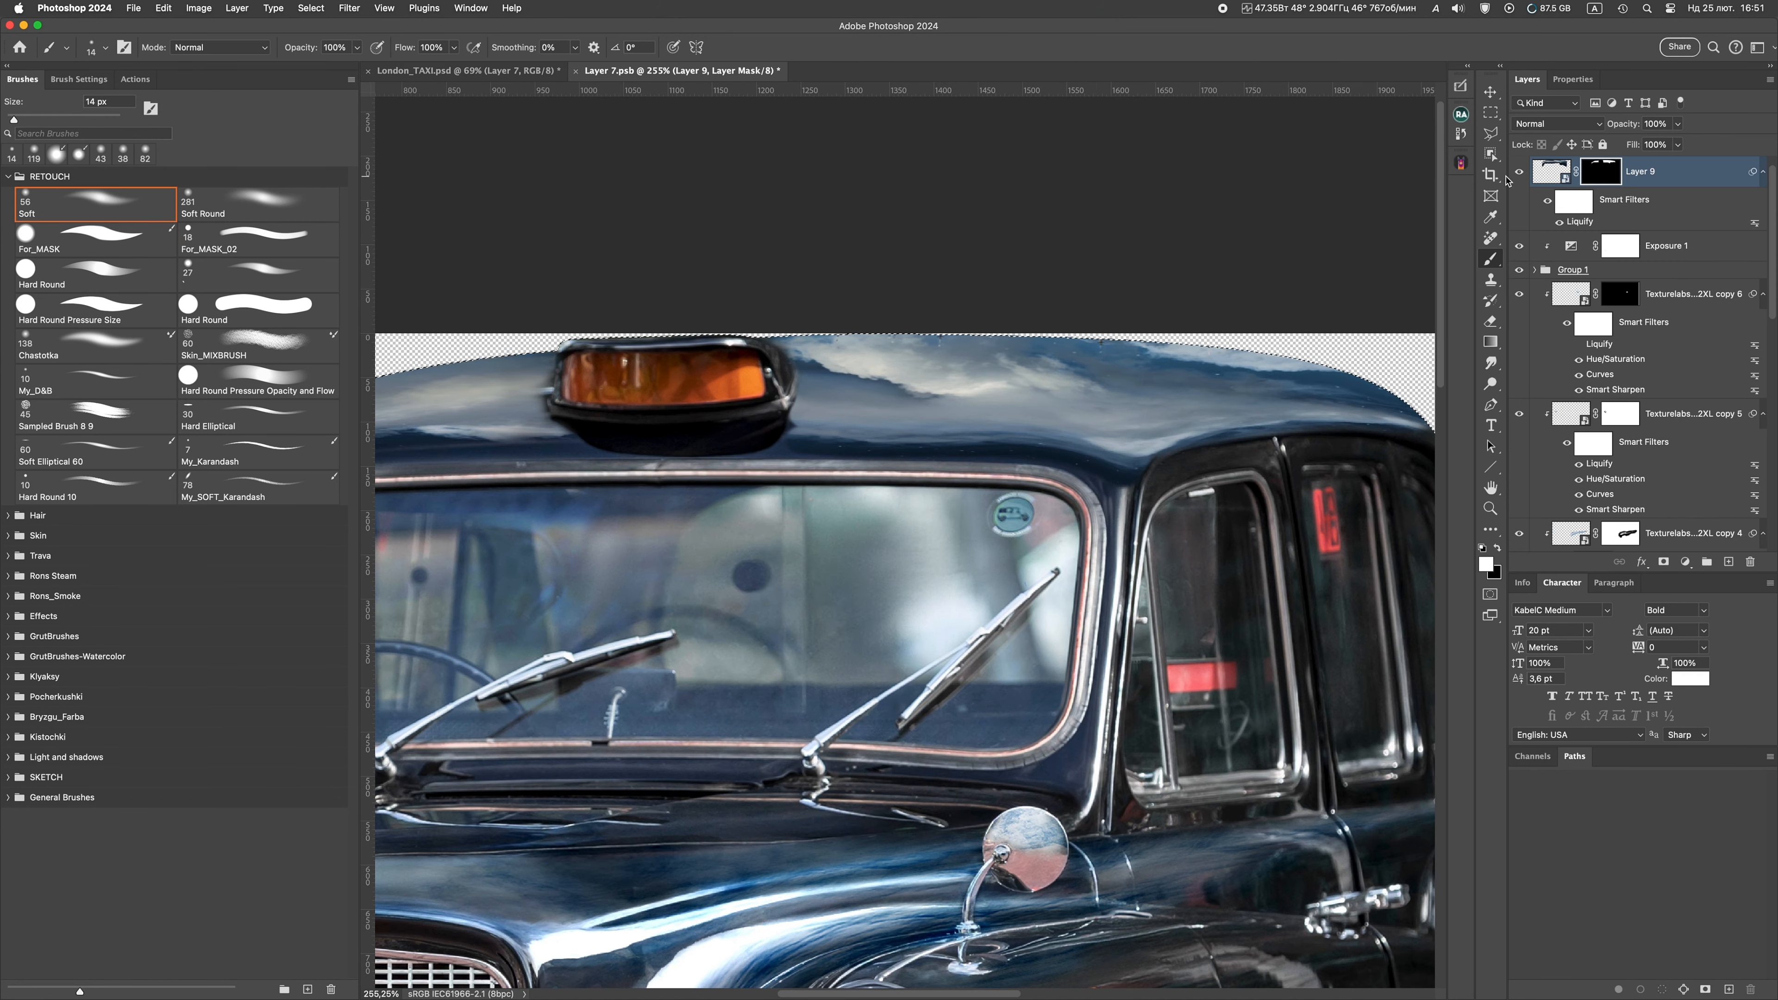
Compare the roof with and without Layer 9, then extend its mask with a larger soft brush above the windshield
left_click(1519, 172)
left_click(1519, 172)
mouse_move(1168, 452)
left_mouse_down()
mouse_move(1233, 453)
mouse_move(449, 477)
mouse_move(747, 475)
left_mouse_up()
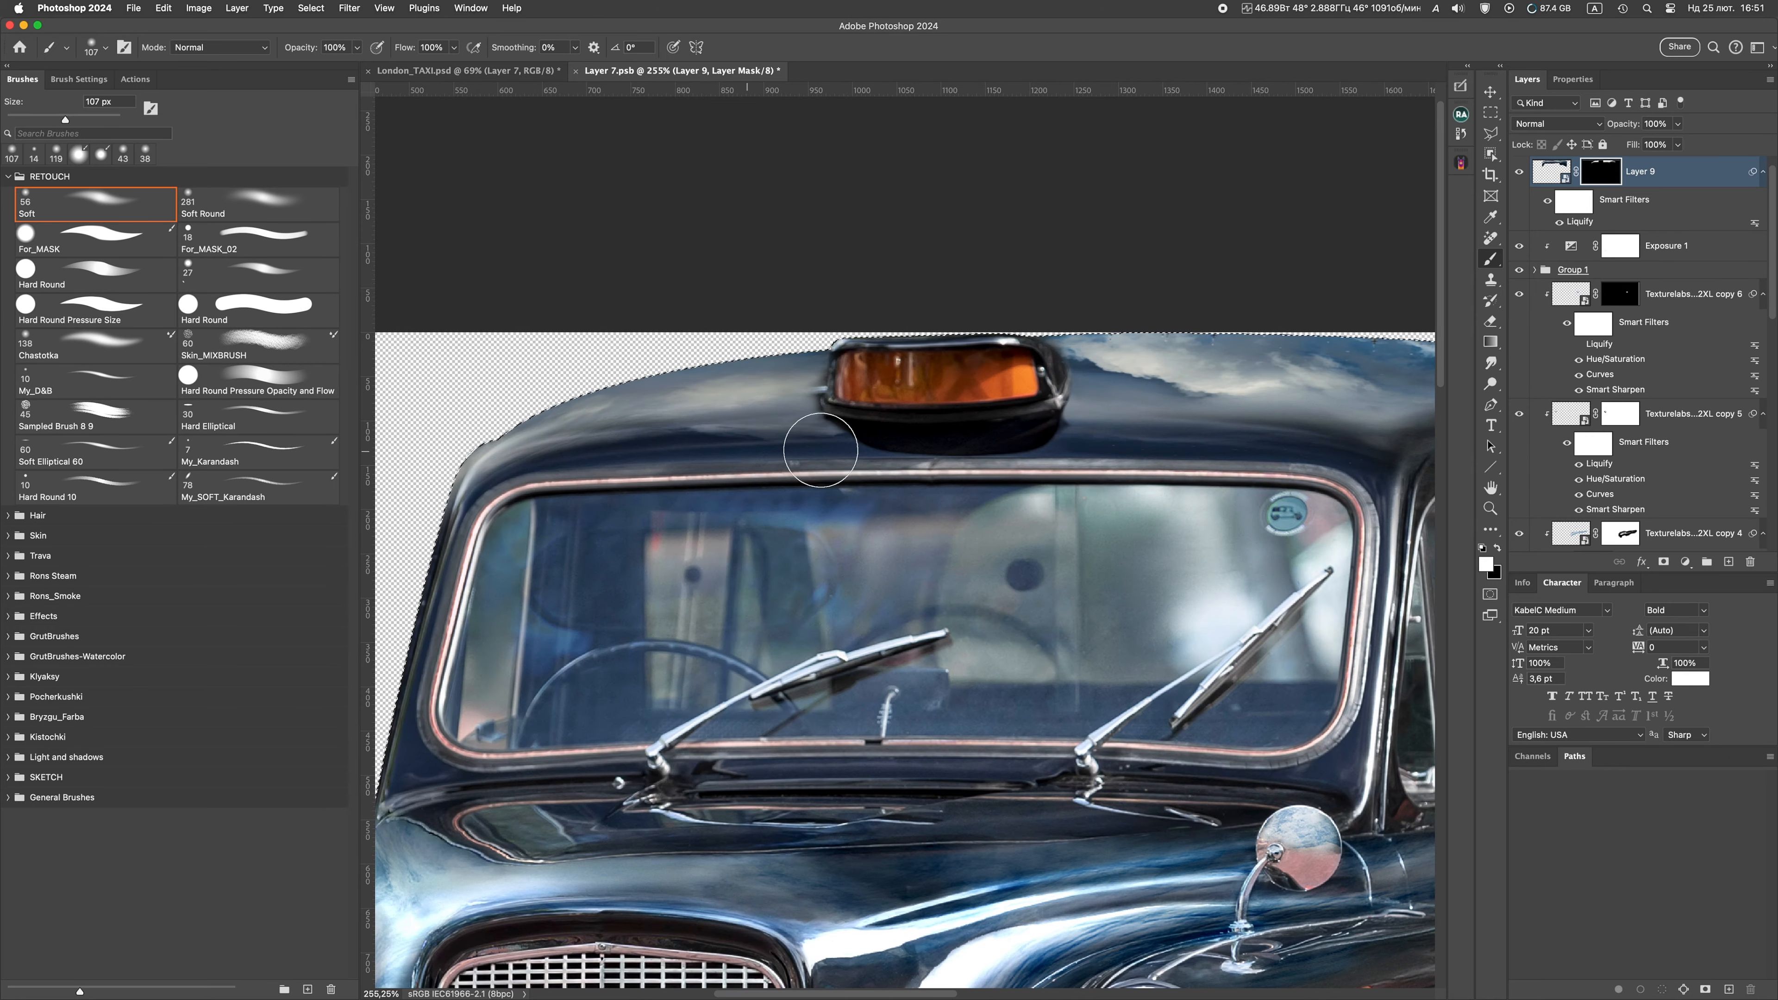
left_click_drag(1419, 313, 1286, 326)
left_click_drag(1208, 443, 1044, 443)
left_click_drag(1006, 369, 1044, 369)
Copy the smart filters from Texturelabs_Sky_122XL copy 5 onto Layer 9
left_click(1621, 494)
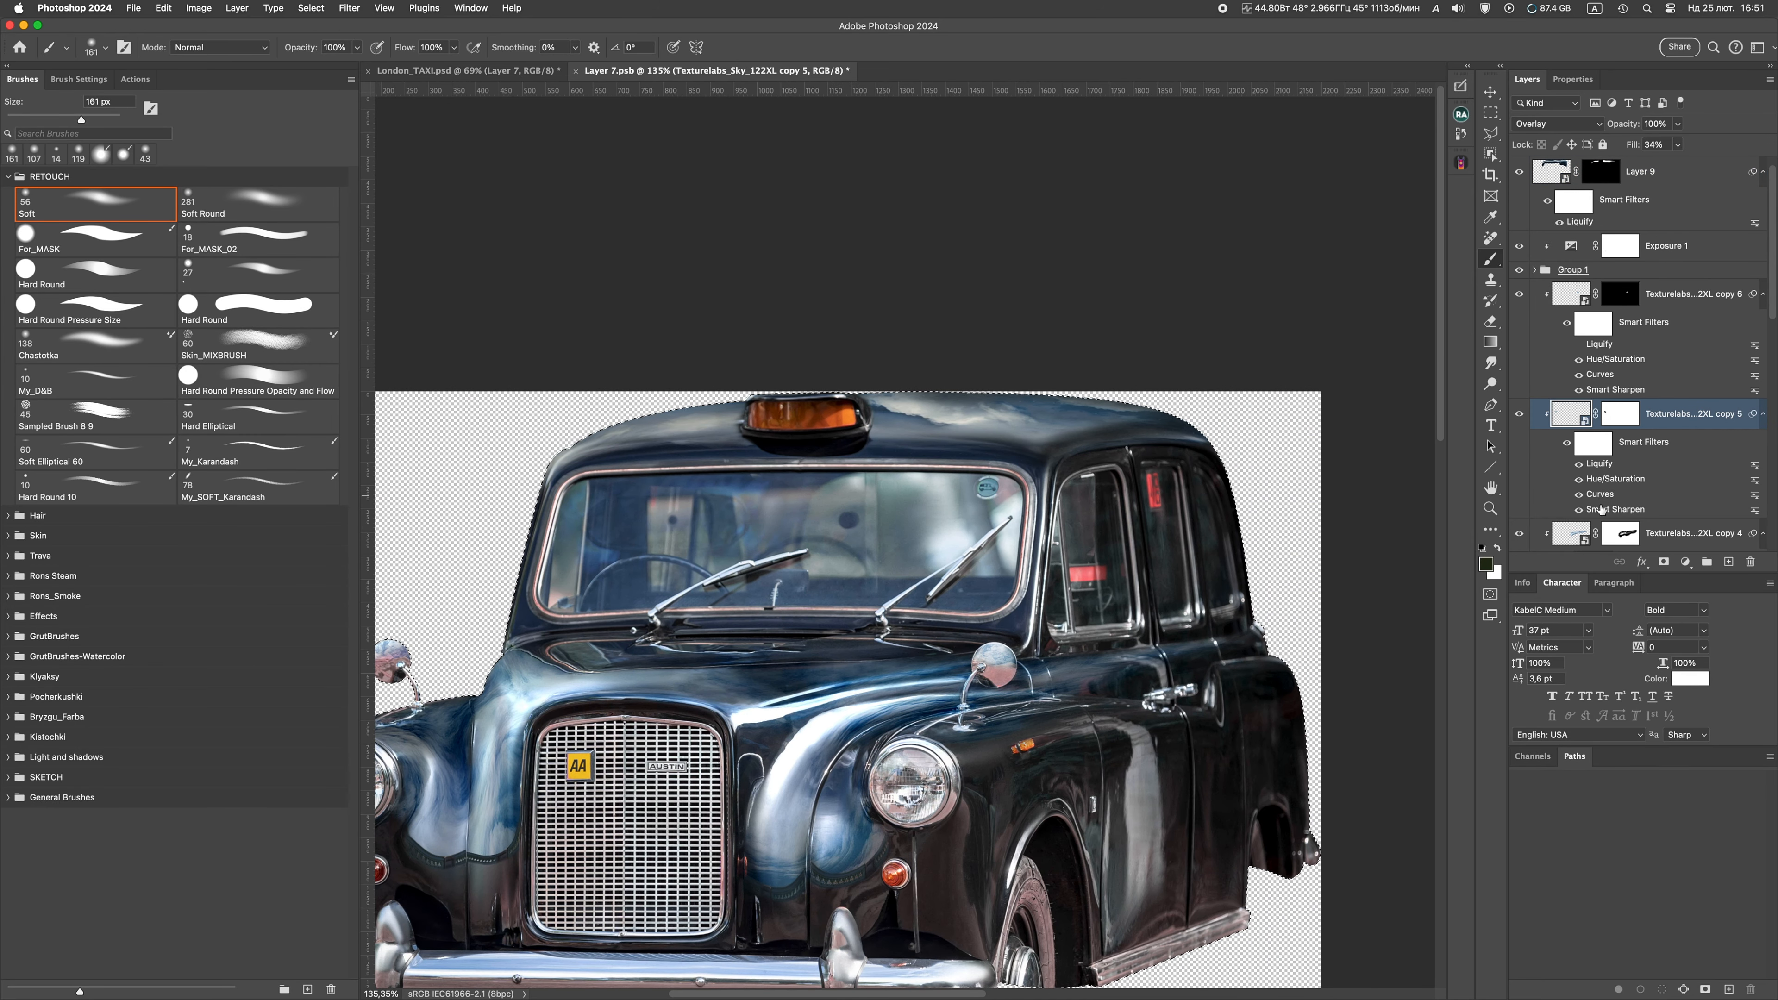
left_click(1606, 359)
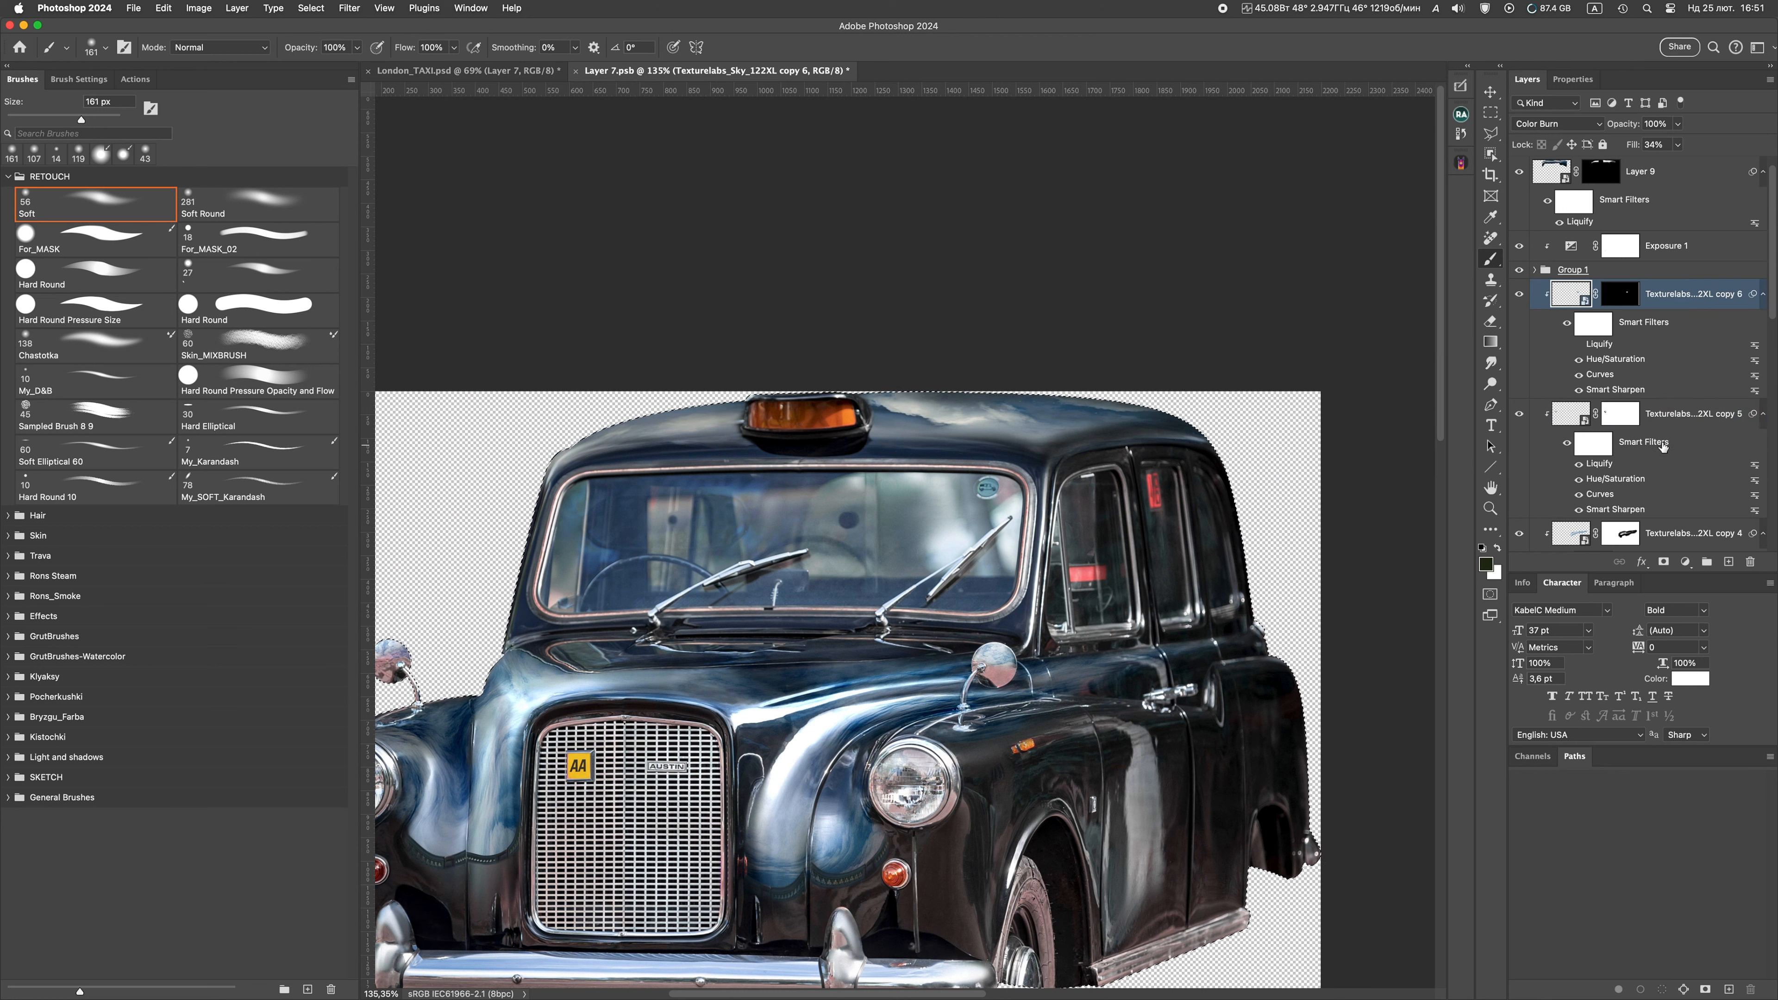
key("alt")
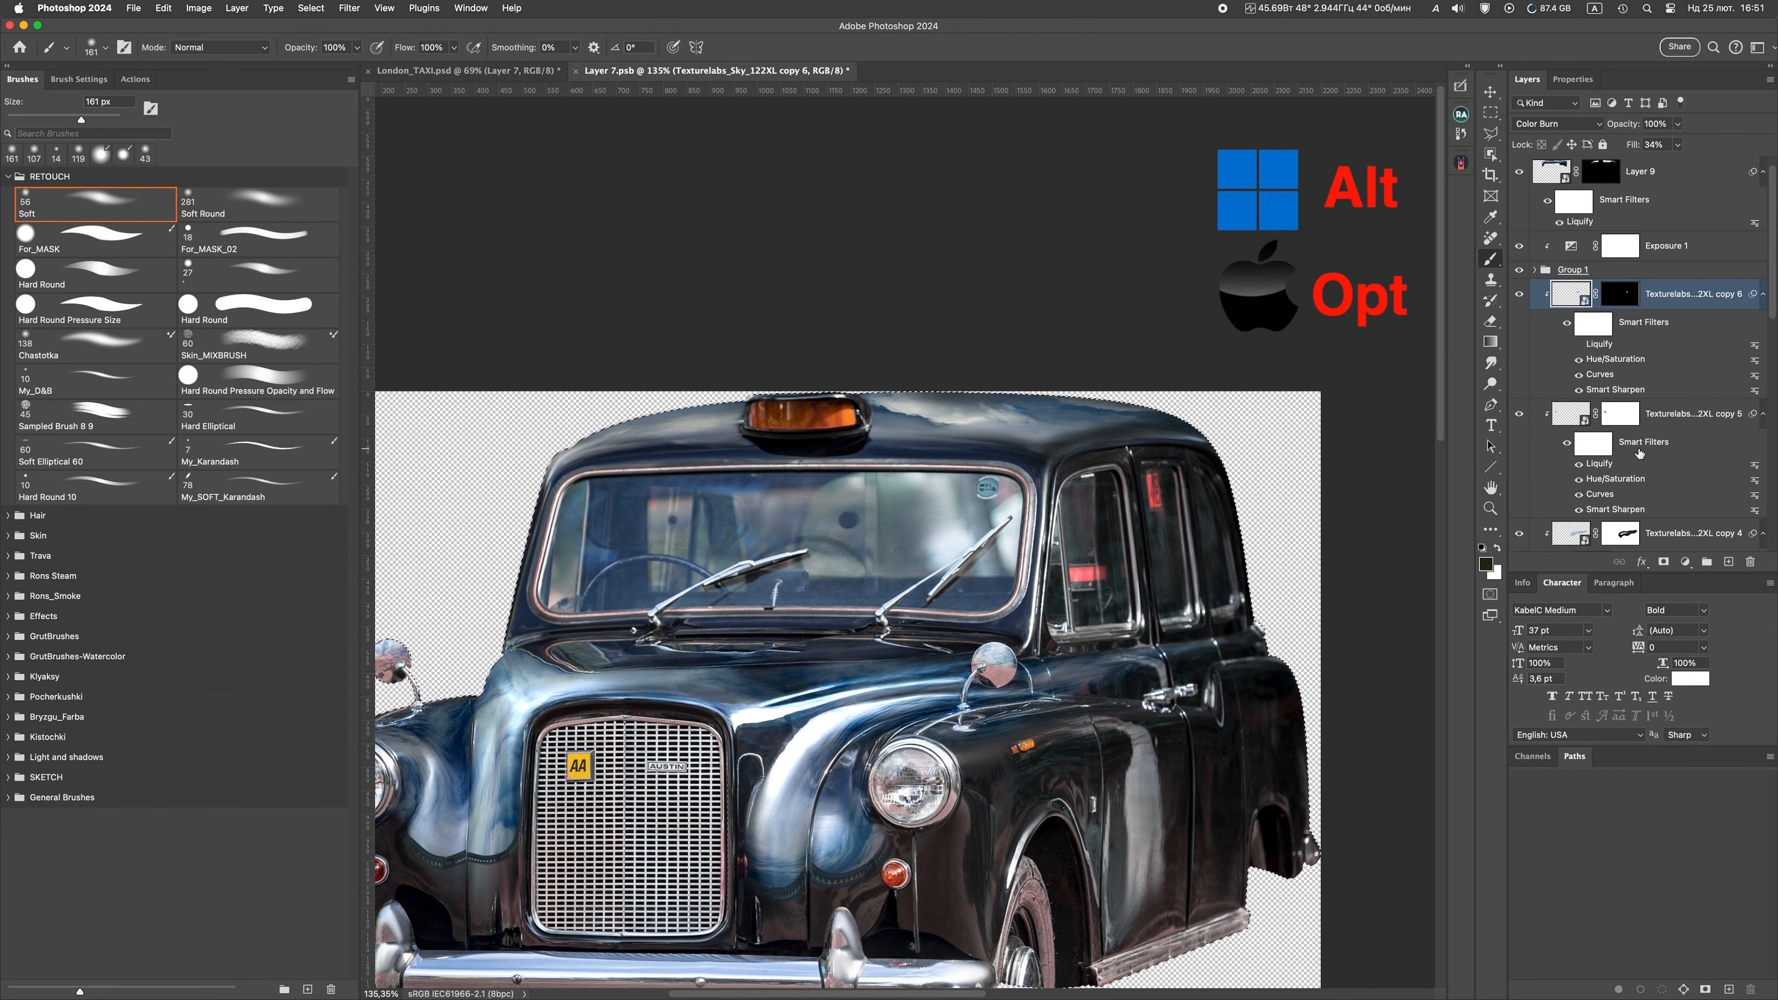
left_click_drag(1639, 450, 1642, 202, "alt")
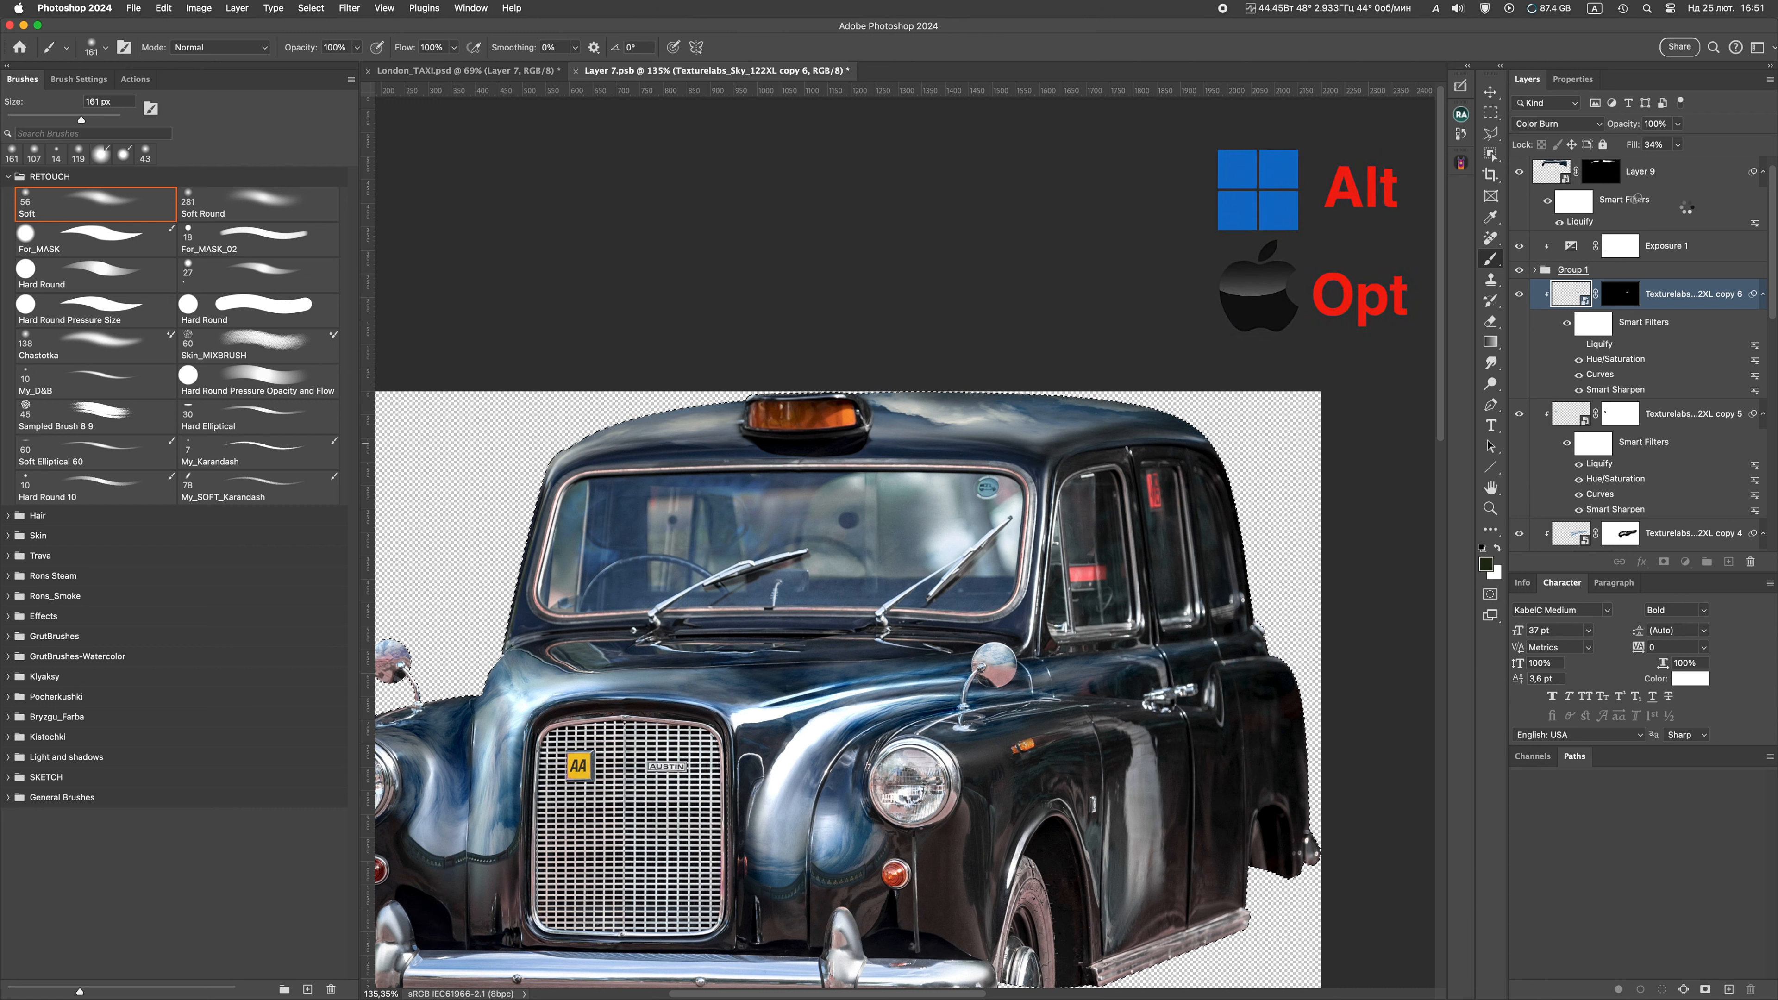
left_click_drag(1637, 200, 1636, 203)
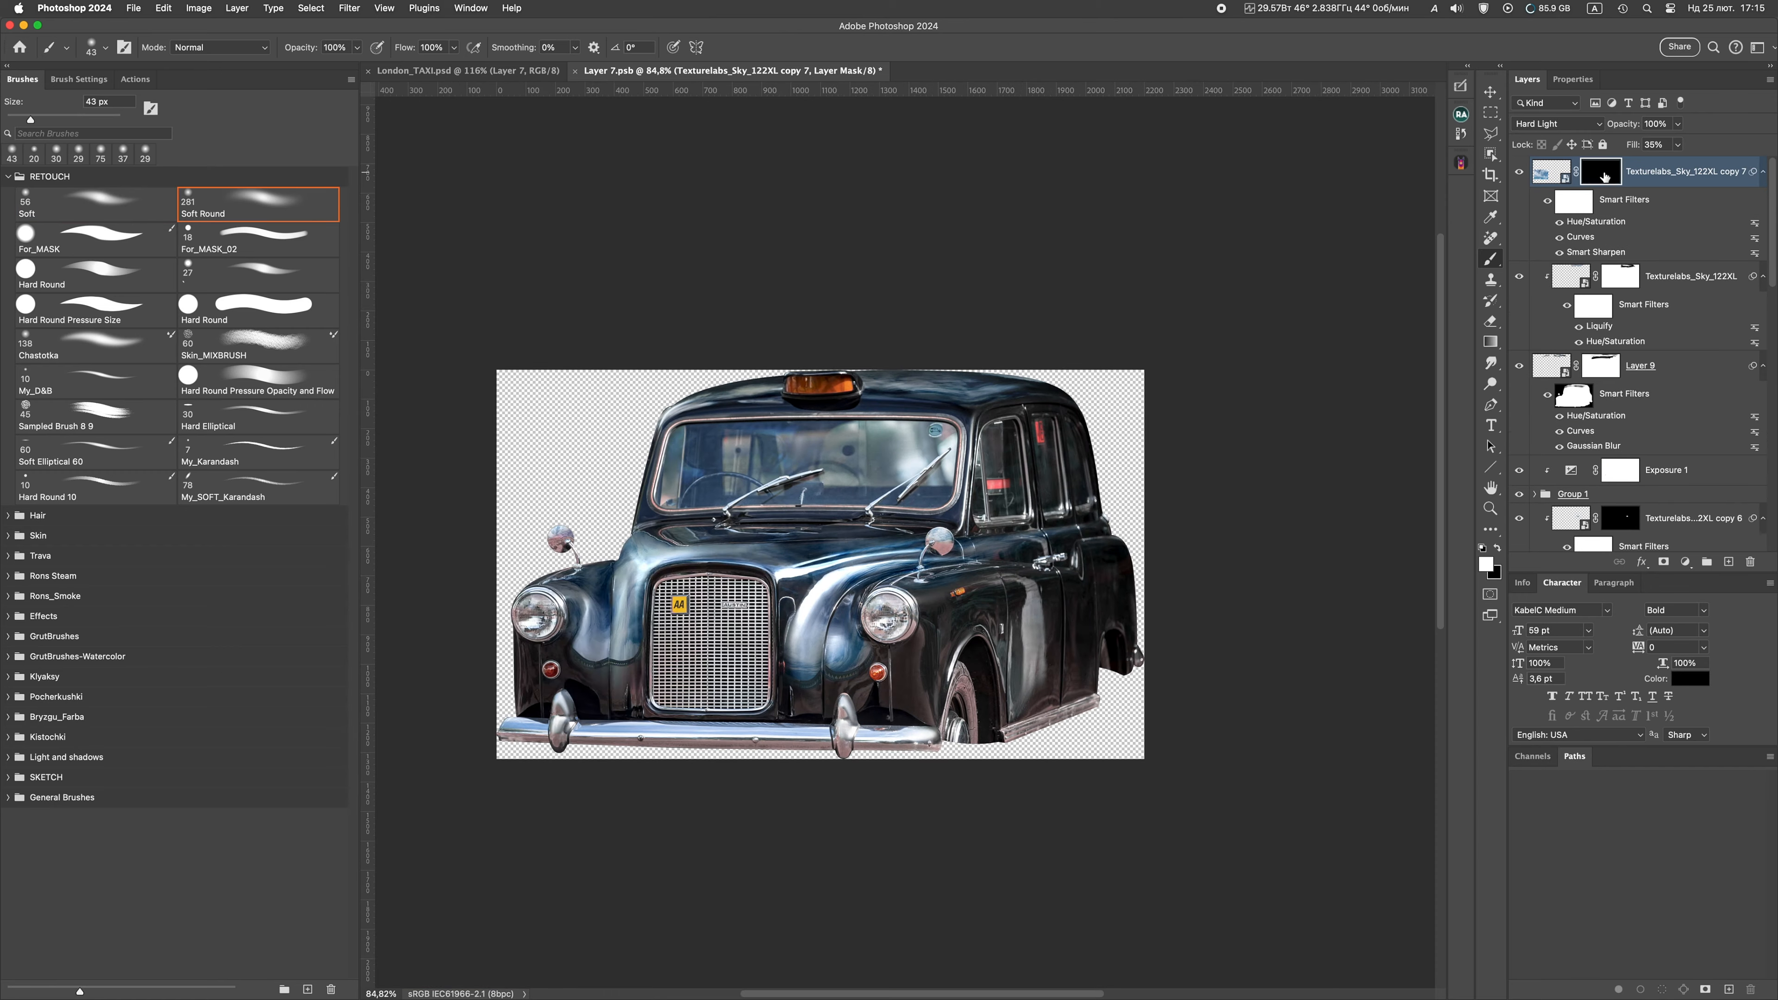
Scale Texturelabs_Sky_122XL copy 7 to about 39%, place it over the left bumper guard, and set its blend mode to Normal
key("super+t")
left_click_drag(598, 598, 585, 656)
scroll(550, 695, "up", 5)
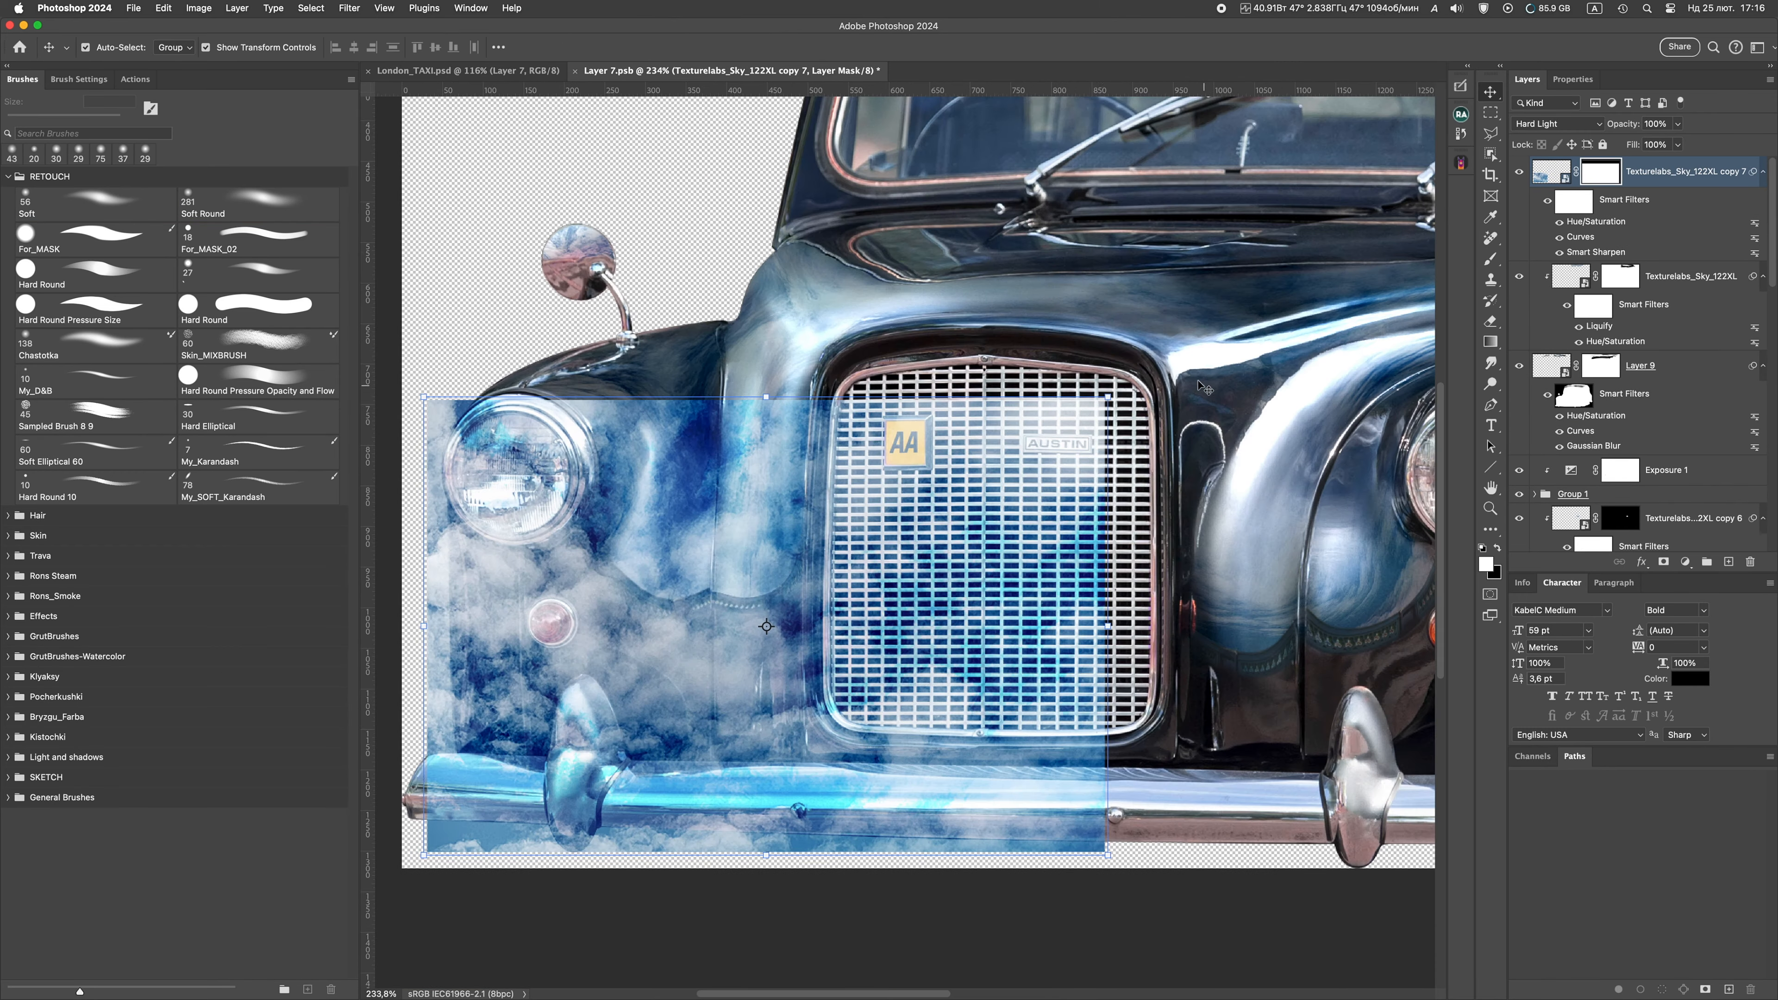
left_click_drag(1106, 400, 695, 674)
left_click_drag(502, 756, 547, 726)
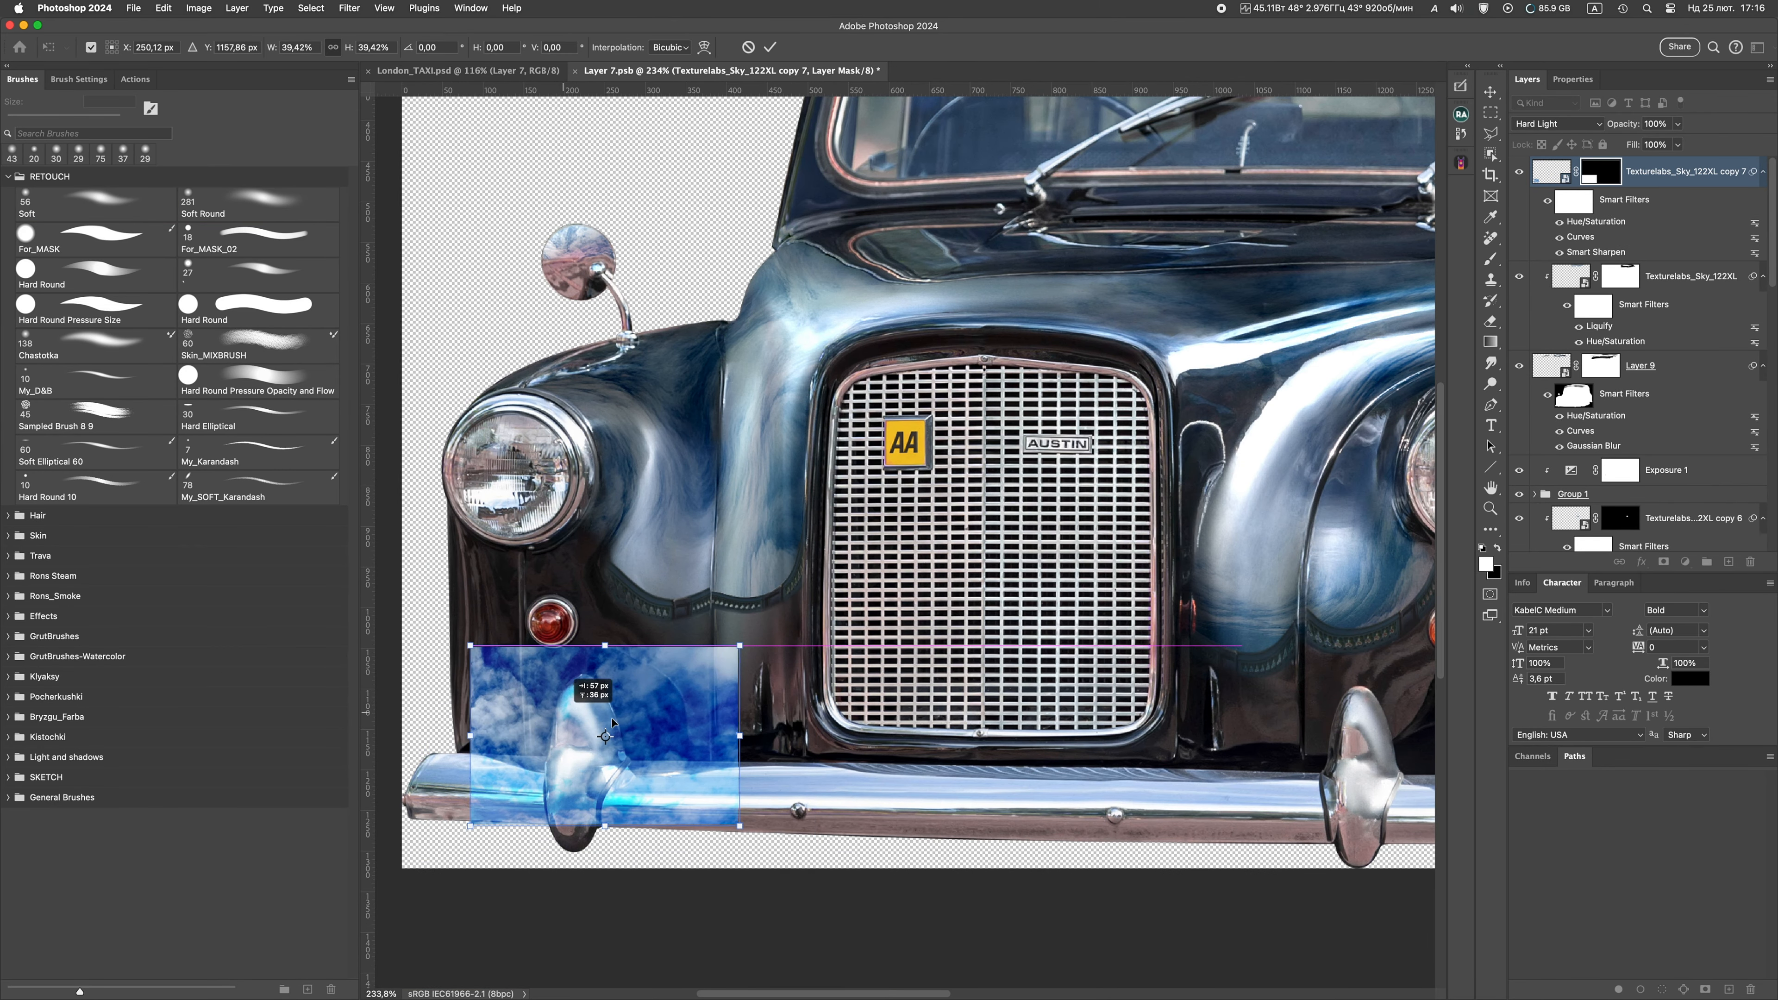
left_click(1553, 125)
left_click(1550, 94)
key("Return")
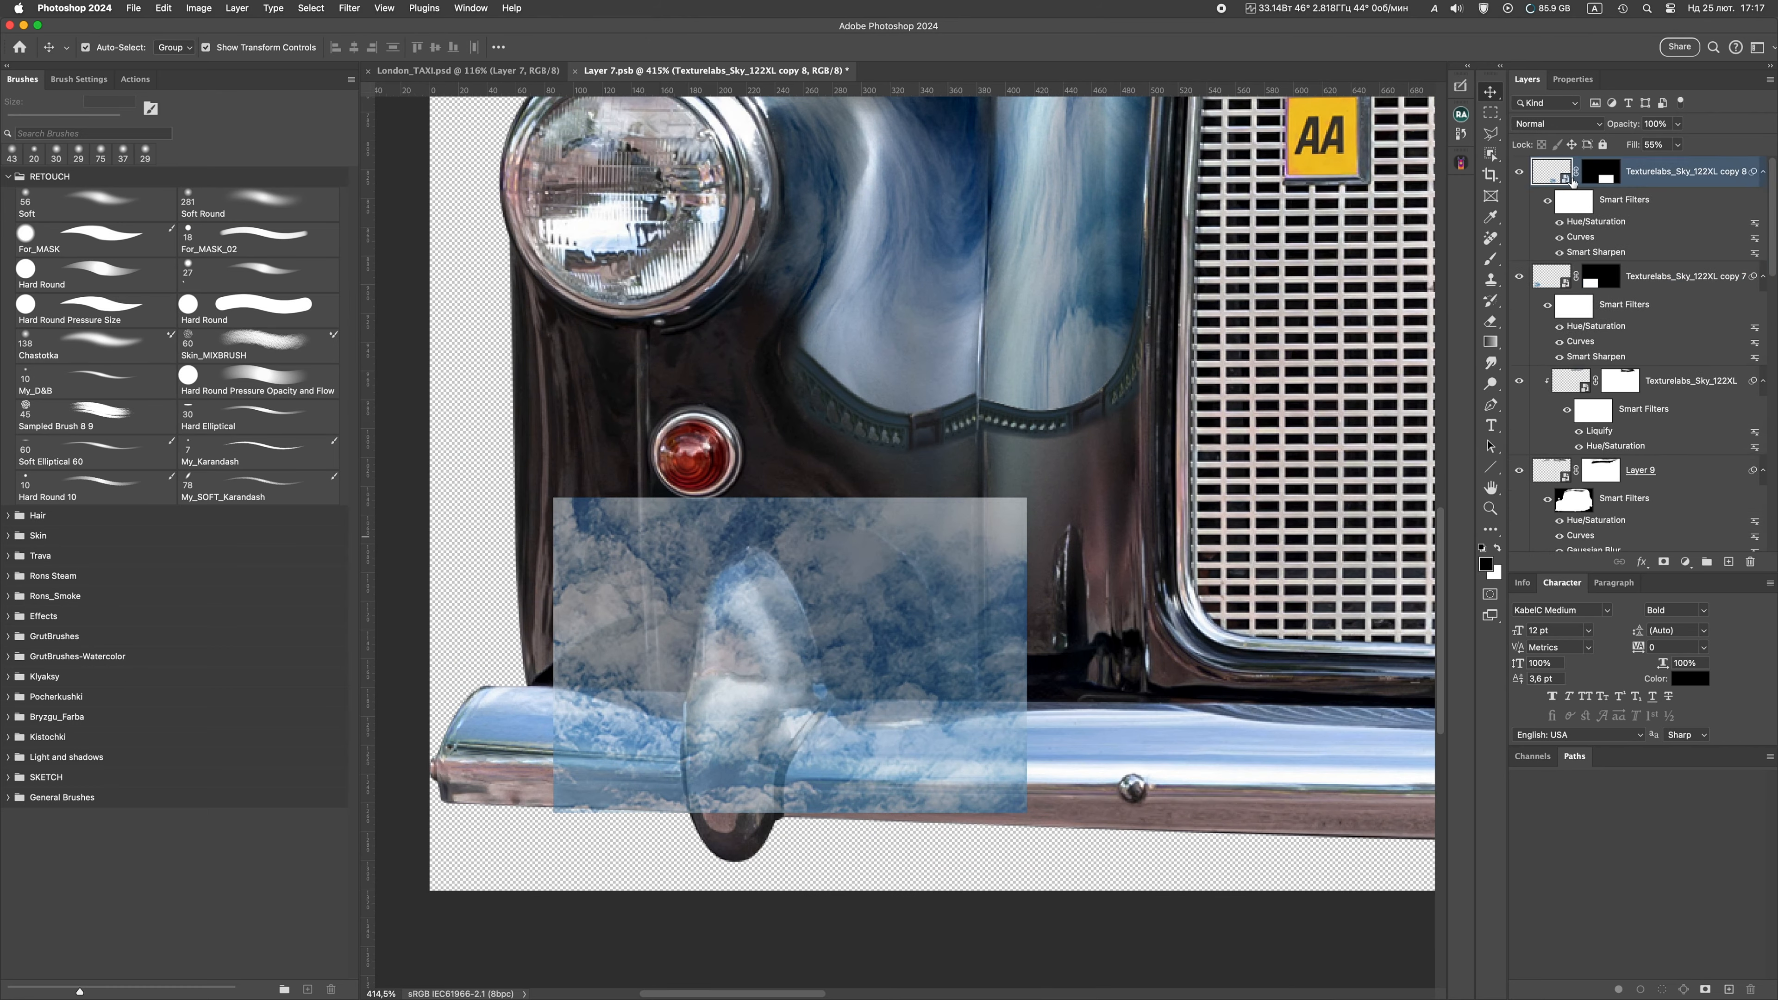
Warp Texturelabs_Sky_122XL copy 7 with Liquify to follow the curved shape of the left bumper guard
key("shift+super+x")
left_click_drag(605, 494, 616, 616)
key("bracketright")
mouse_move(508, 764)
left_mouse_down()
mouse_move(504, 708)
mouse_move(471, 688)
left_mouse_up()
key("Return")
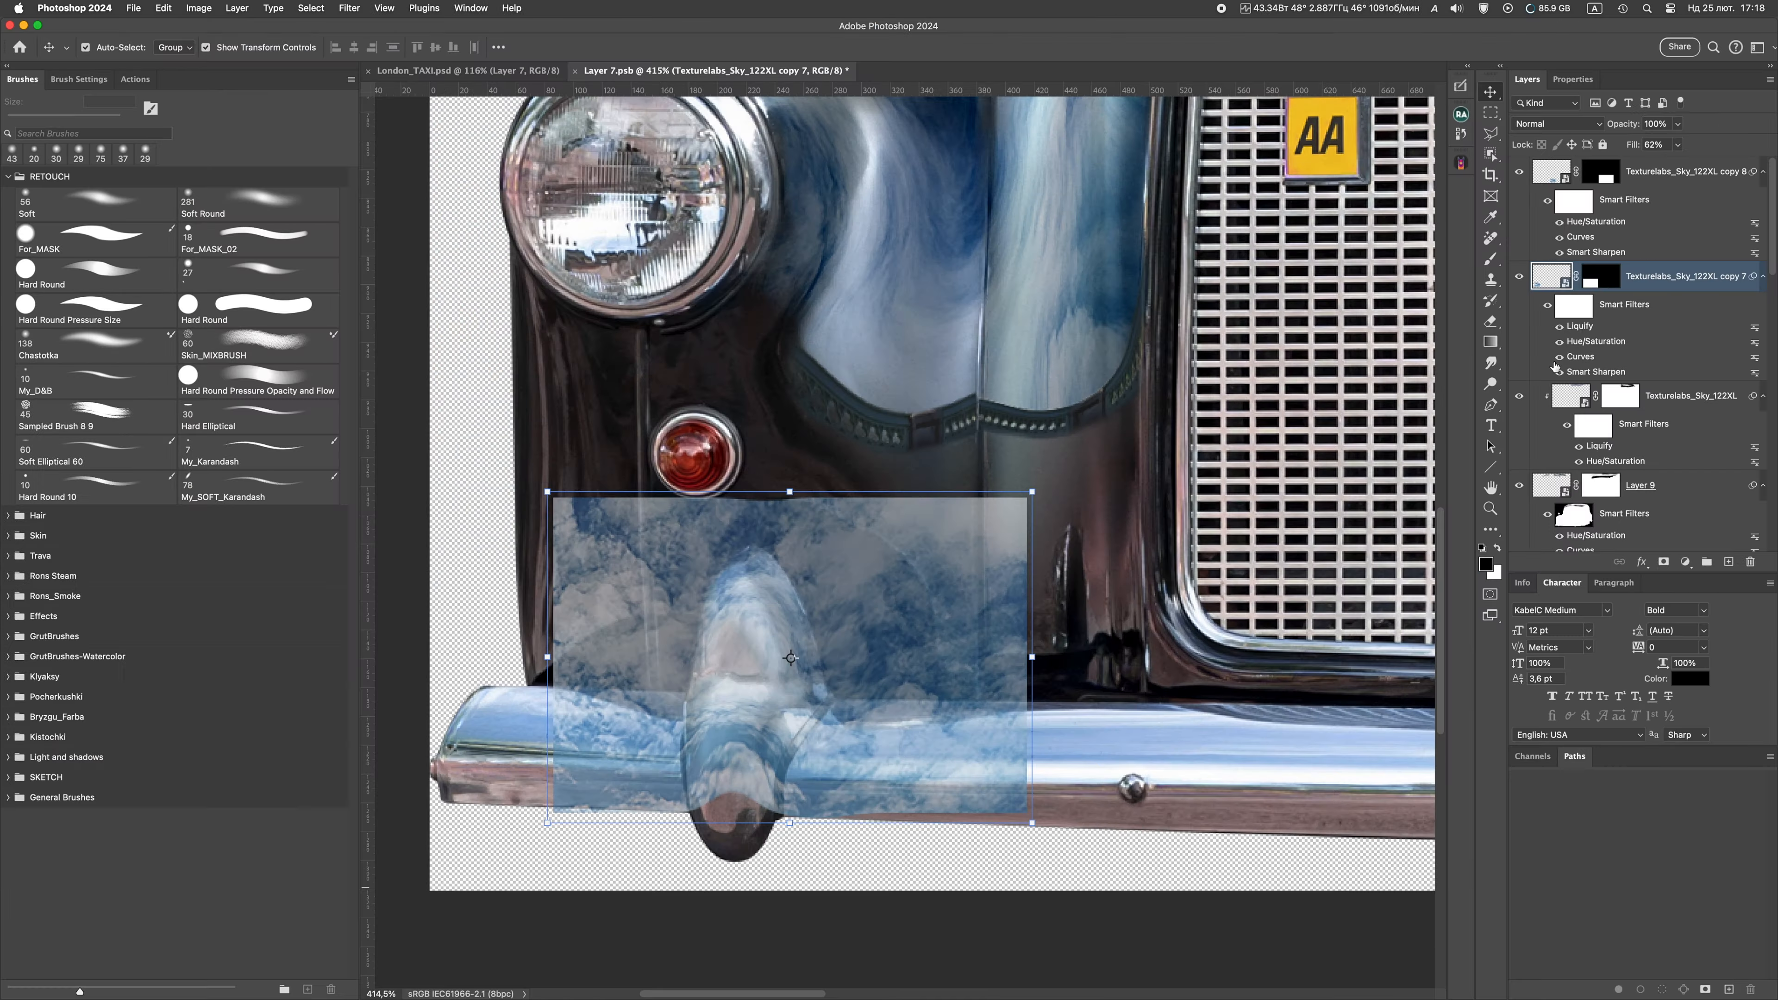
Fill copy 7's mask with black and paint the sky reflection back in on the left bumper guard
key("ctrl+i")
key("b")
left_click_drag(762, 576, 755, 581)
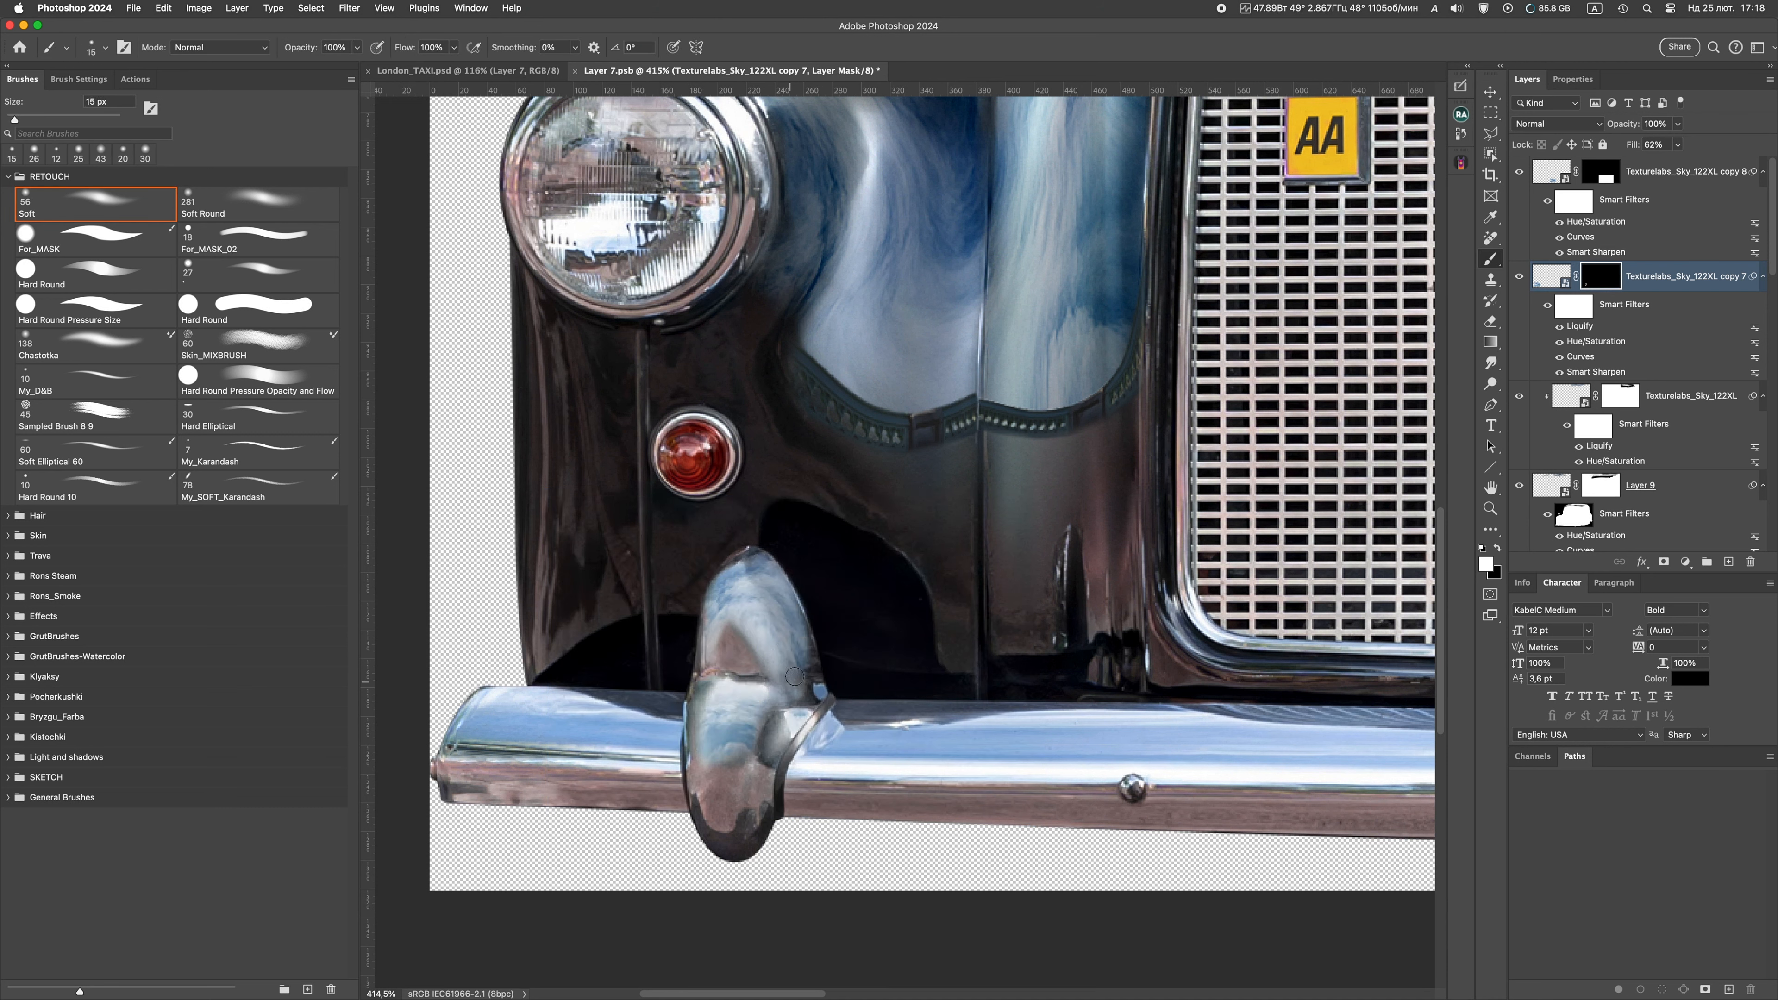
Warp Texturelabs_Sky_122XL copy 8 with Liquify to follow the right bumper guard's curve
key("shift+super+x")
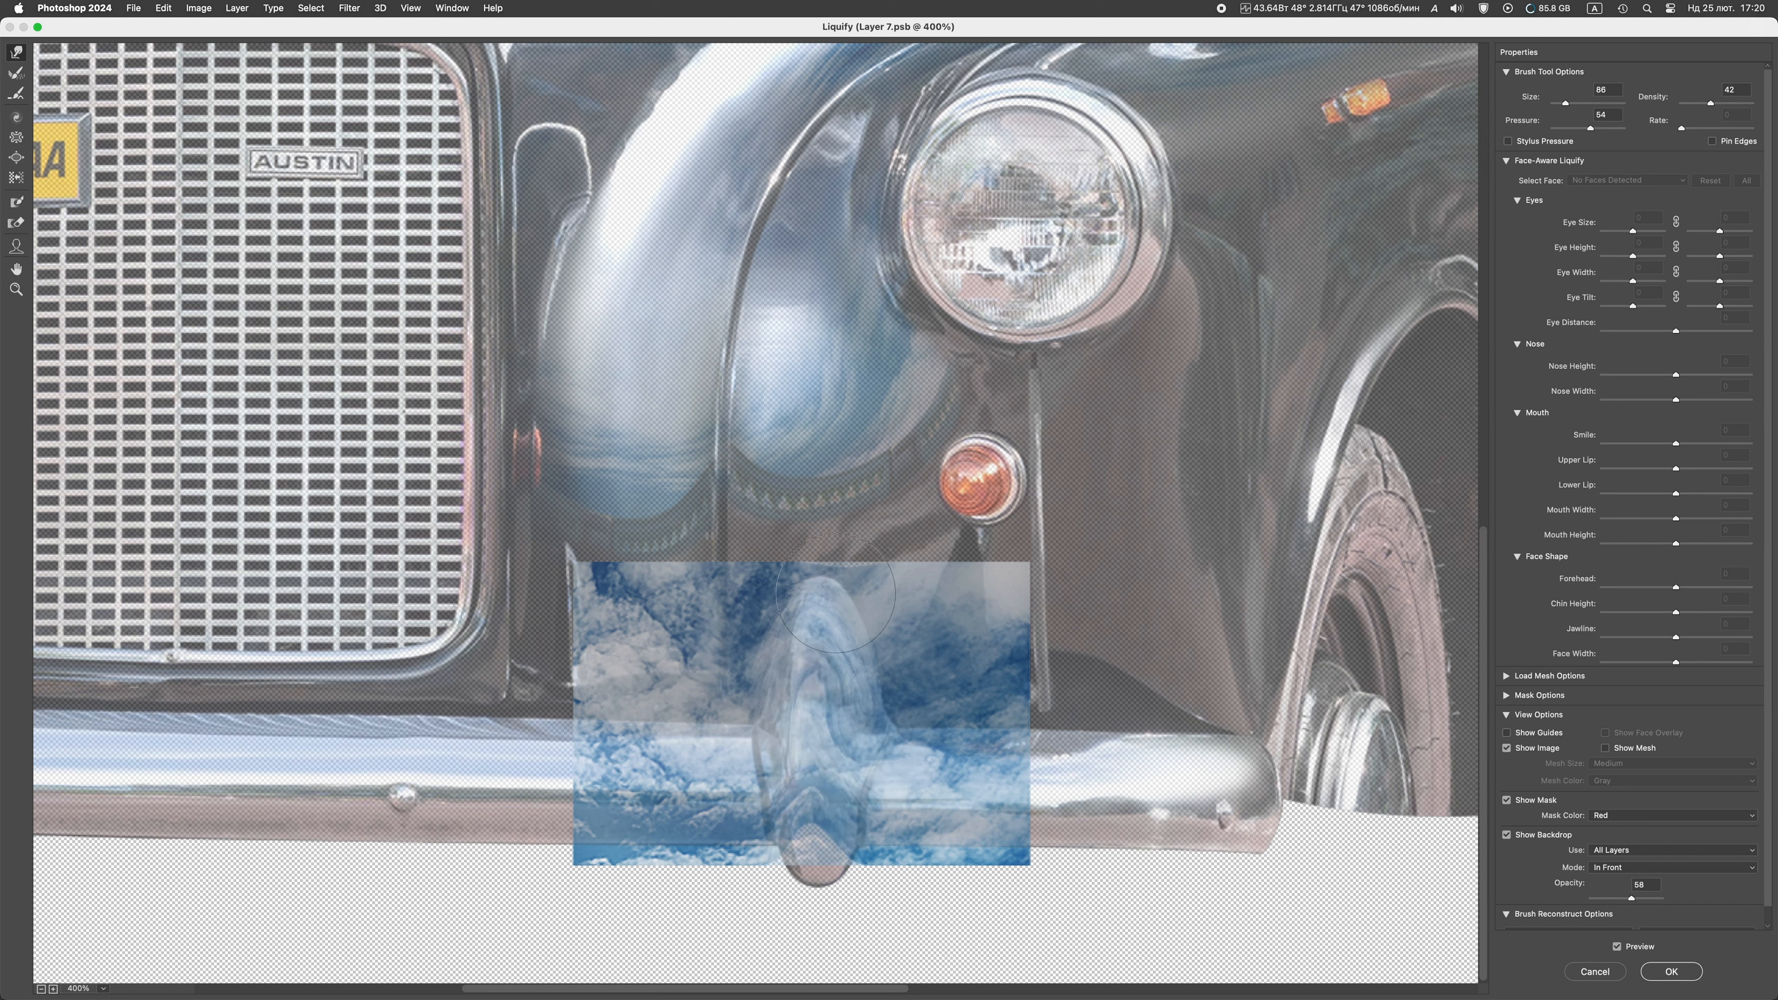
left_click(1669, 971)
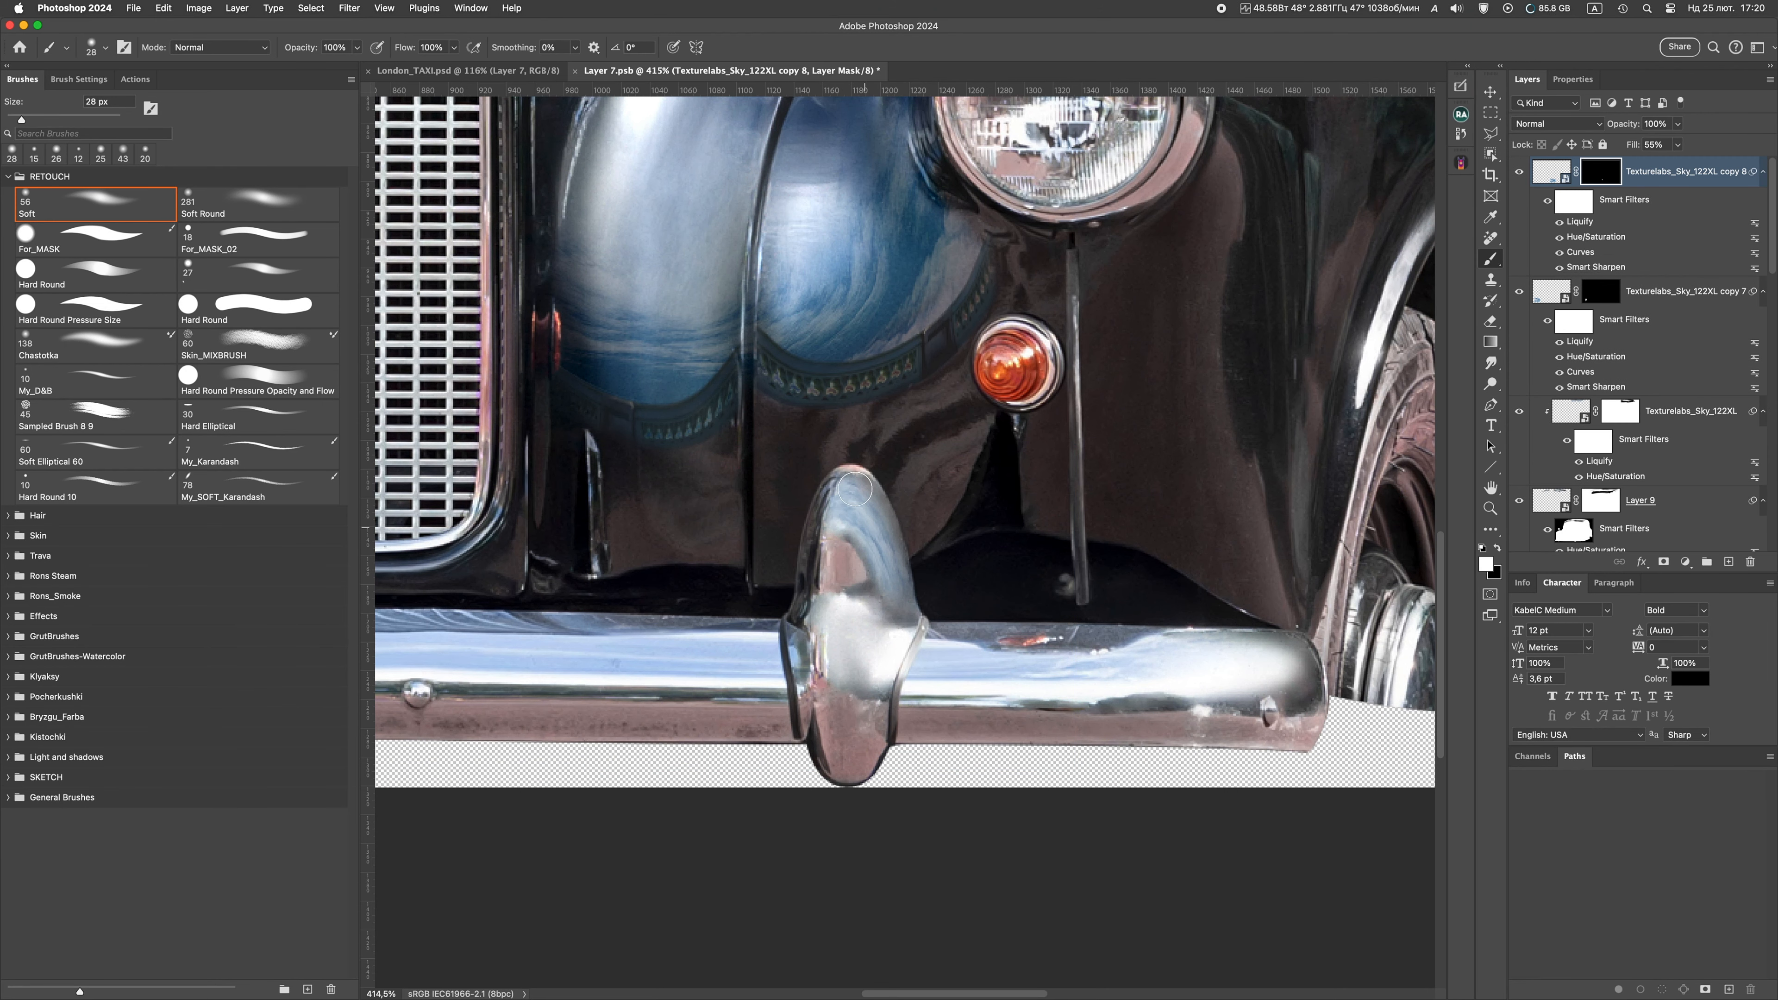